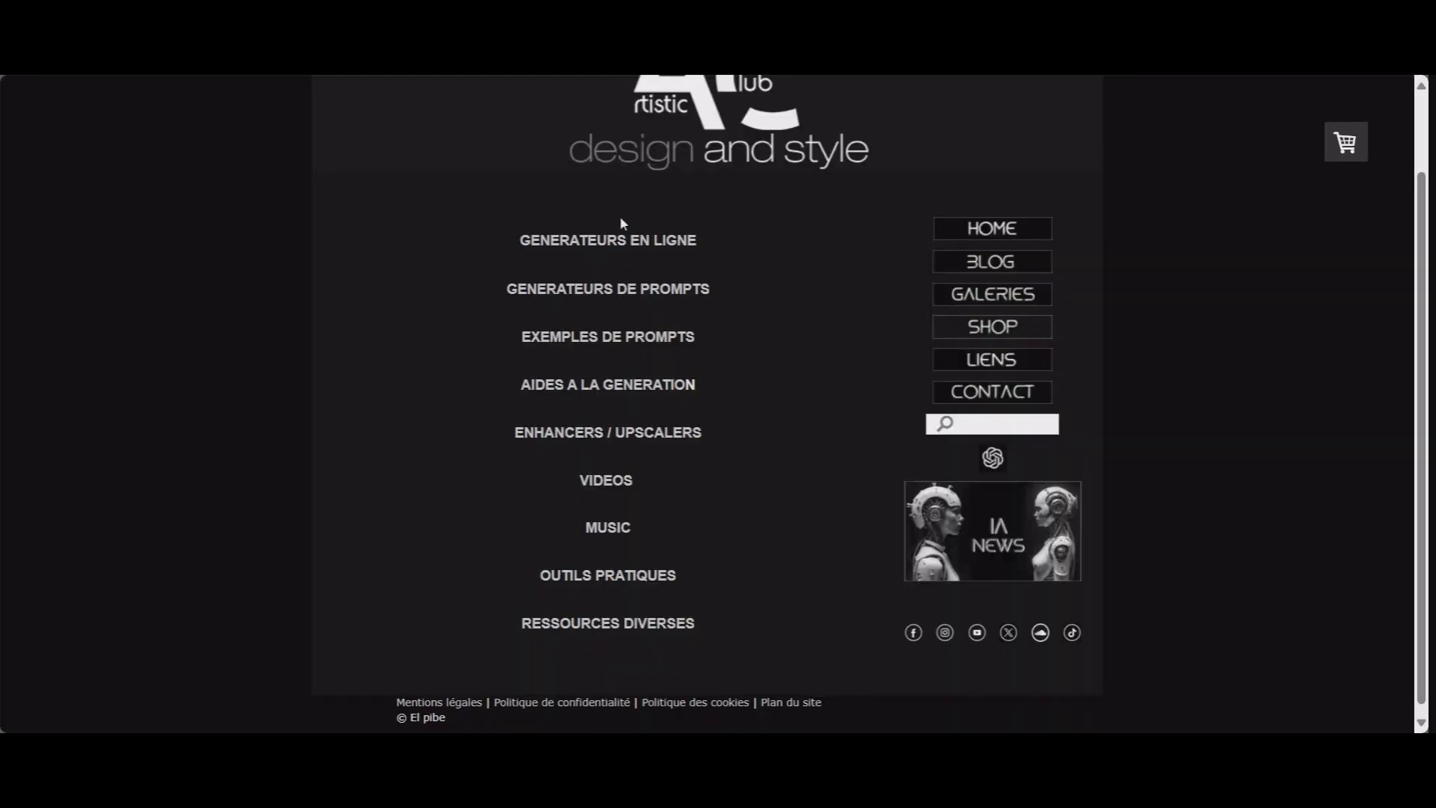
{"action": "scroll", "coordinate": [620, 216], "scroll_direction": "up", "scroll_amount": 1}
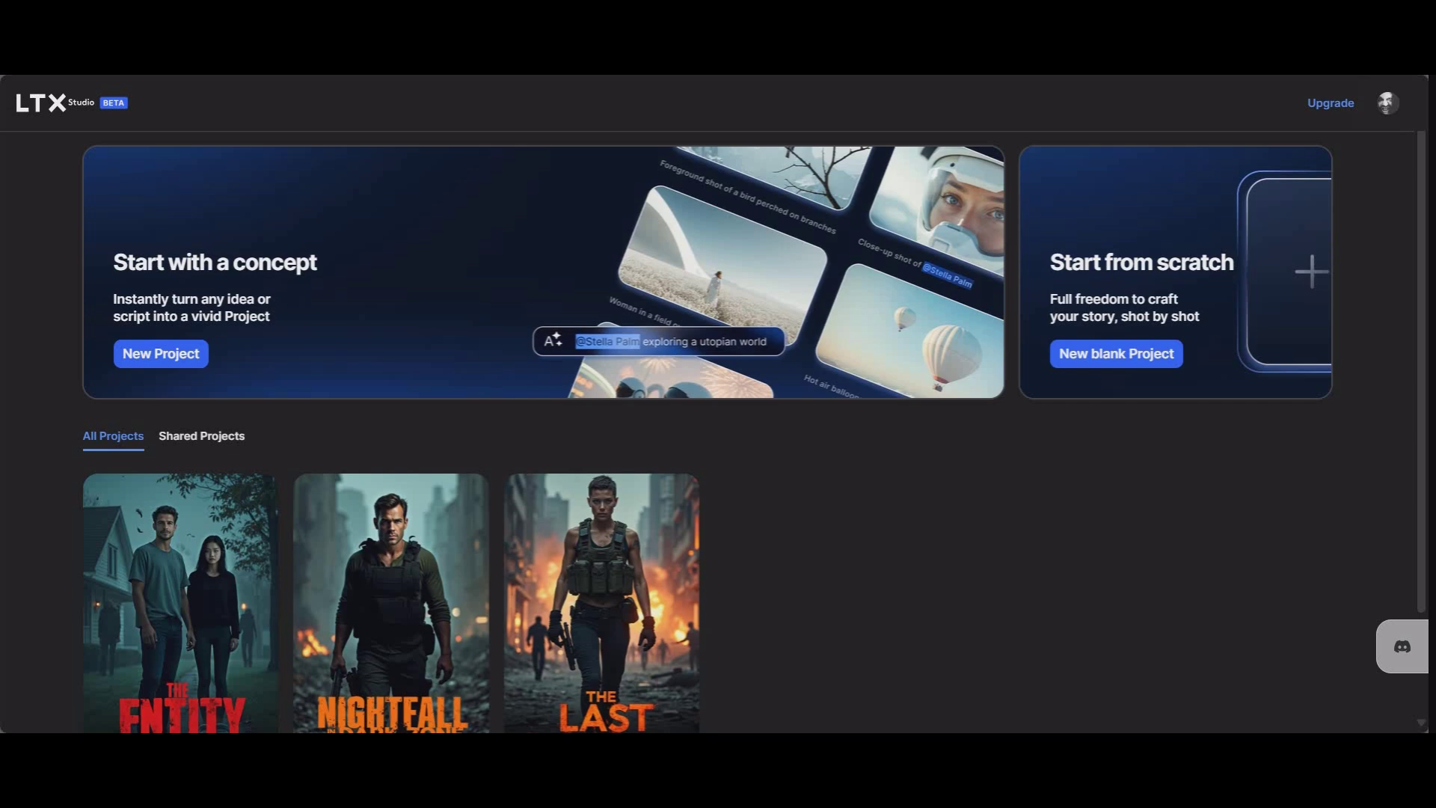
Step: Review the subscription pricing plans from the account options and return to the project dashboard
{"action": "left_click", "coordinate": [1392, 110]}
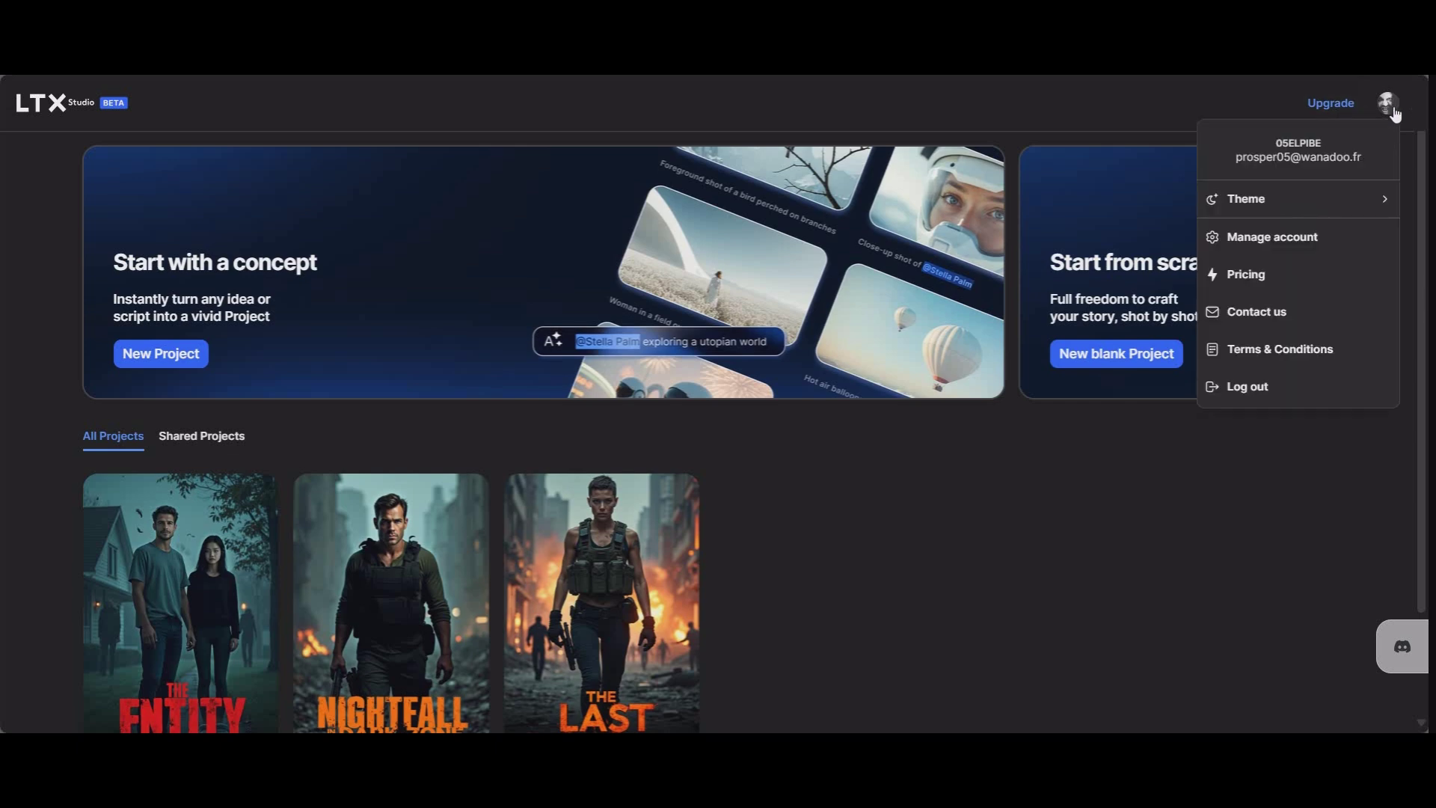
{"action": "left_click", "coordinate": [1254, 275]}
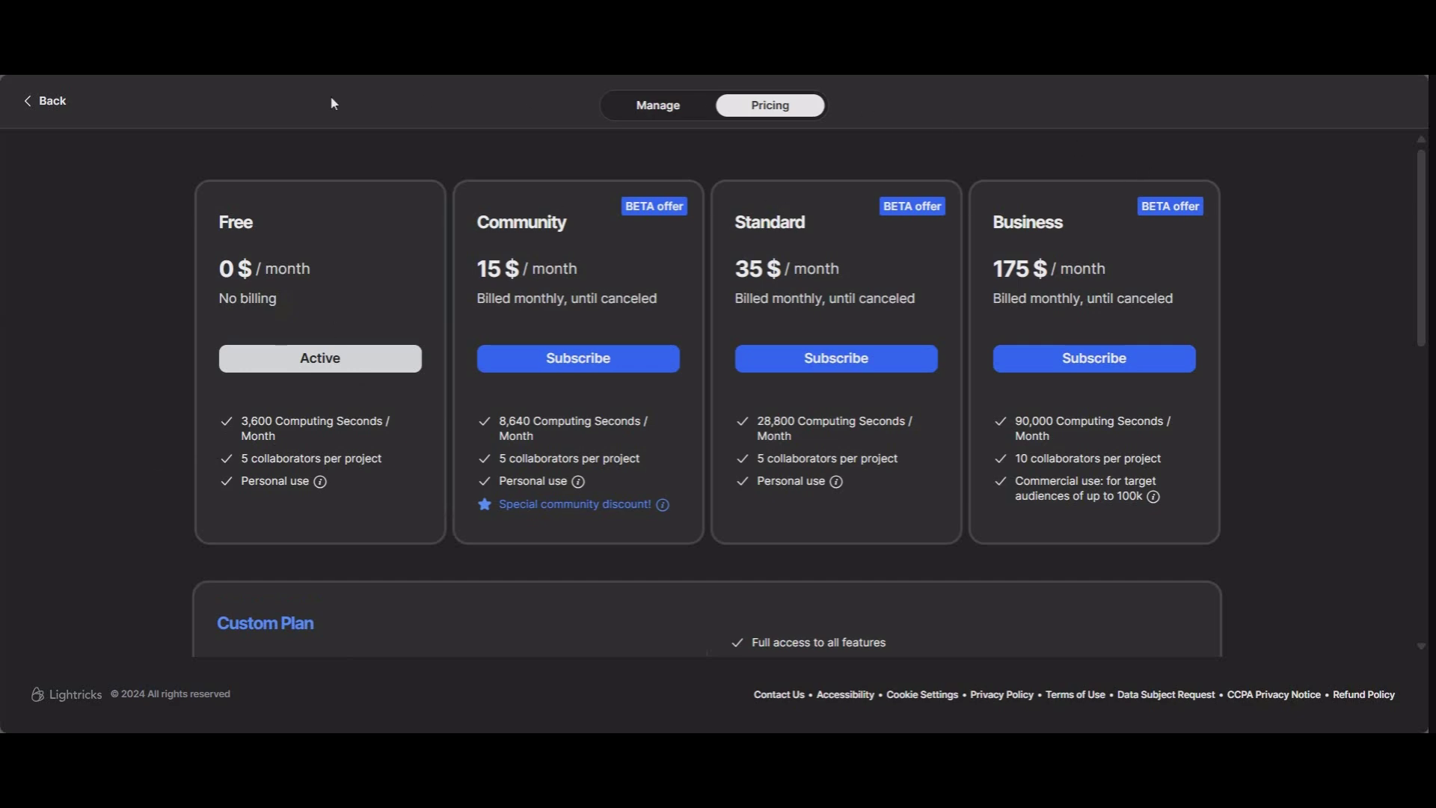
{"action": "left_click", "coordinate": [34, 101]}
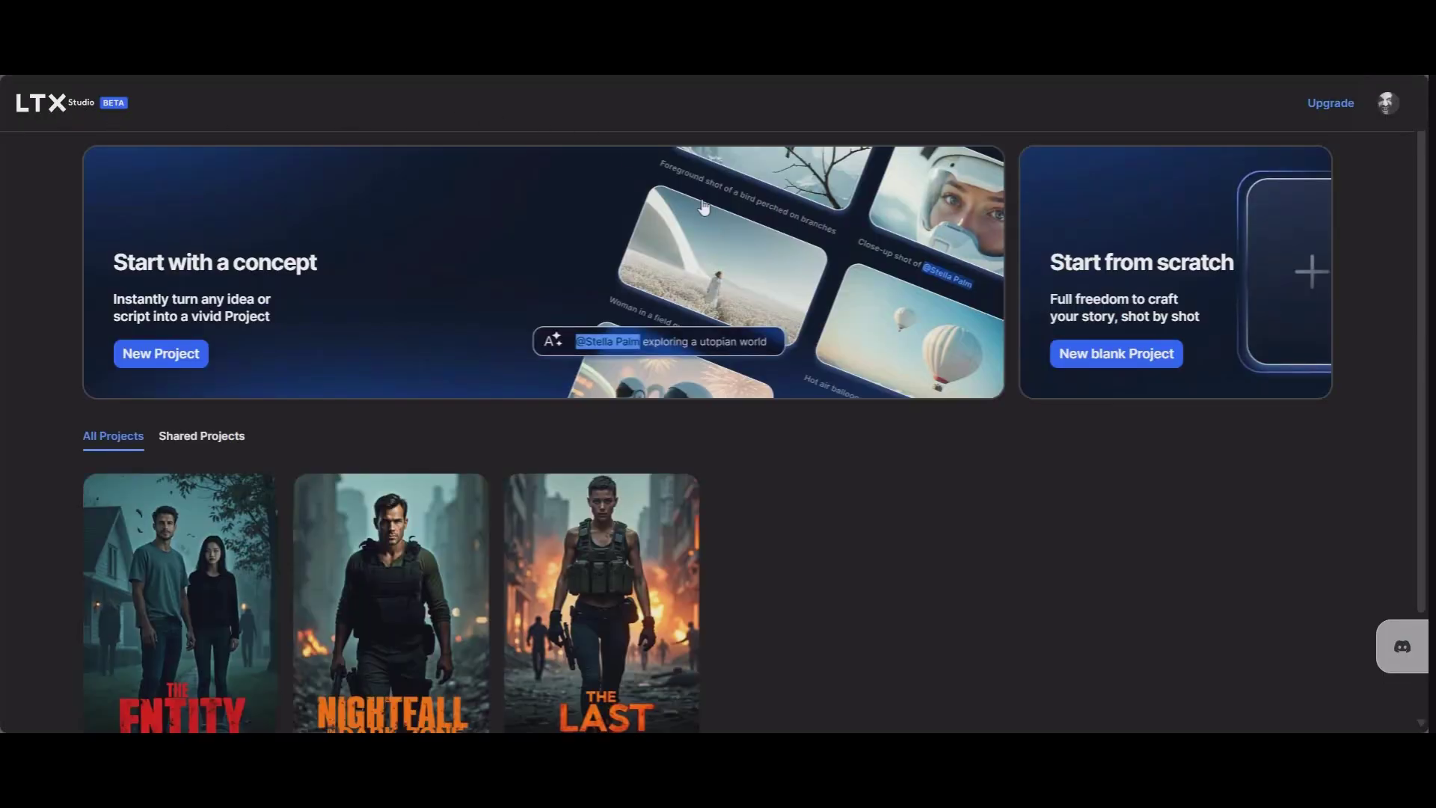
Step: Look over the existing movie projects on the dashboard, including Nightfall in the Dark Zone and The Last Resistance
{"action": "scroll", "coordinate": [322, 277], "scroll_direction": "down", "scroll_amount": 3}
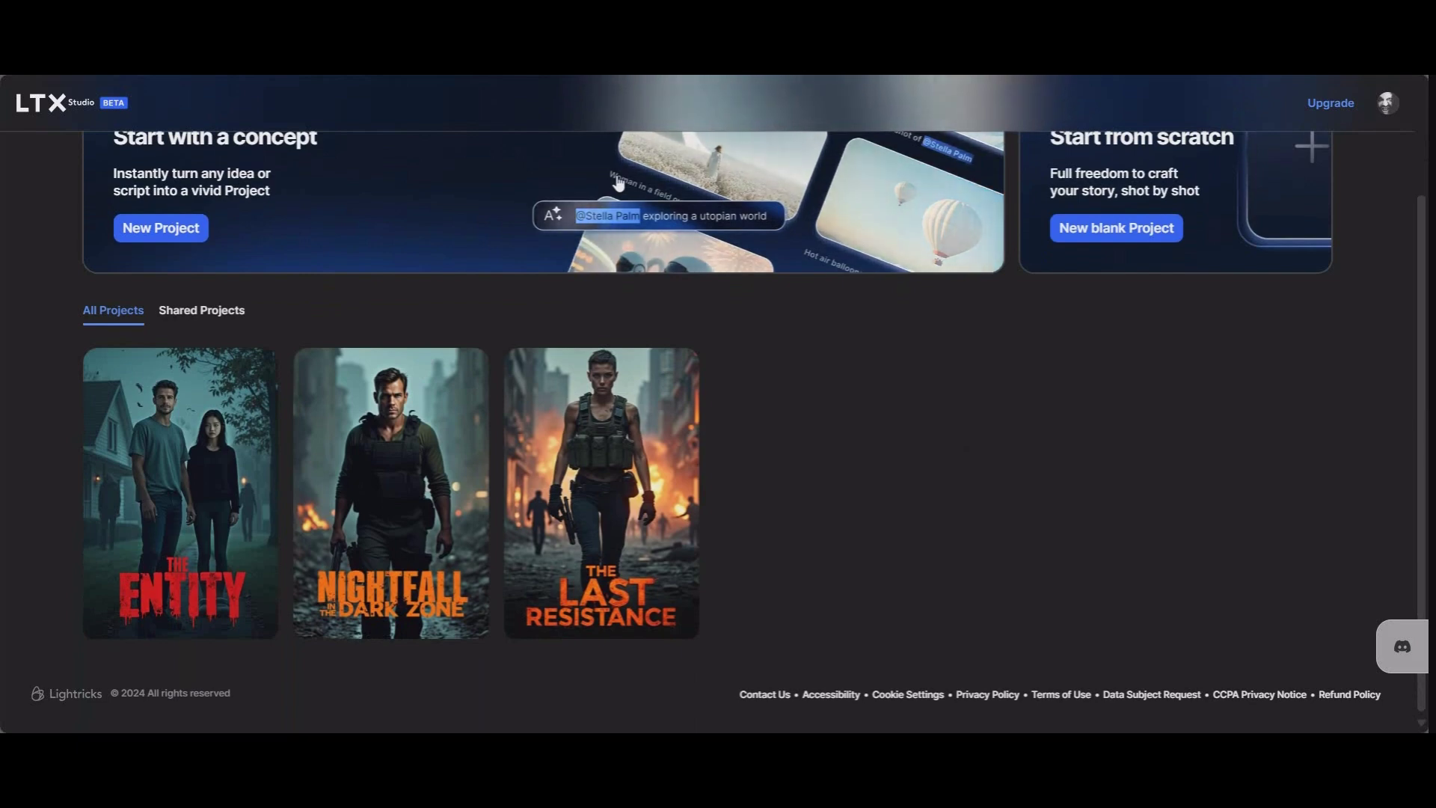
{"action": "mouse_move", "coordinate": [442, 439]}
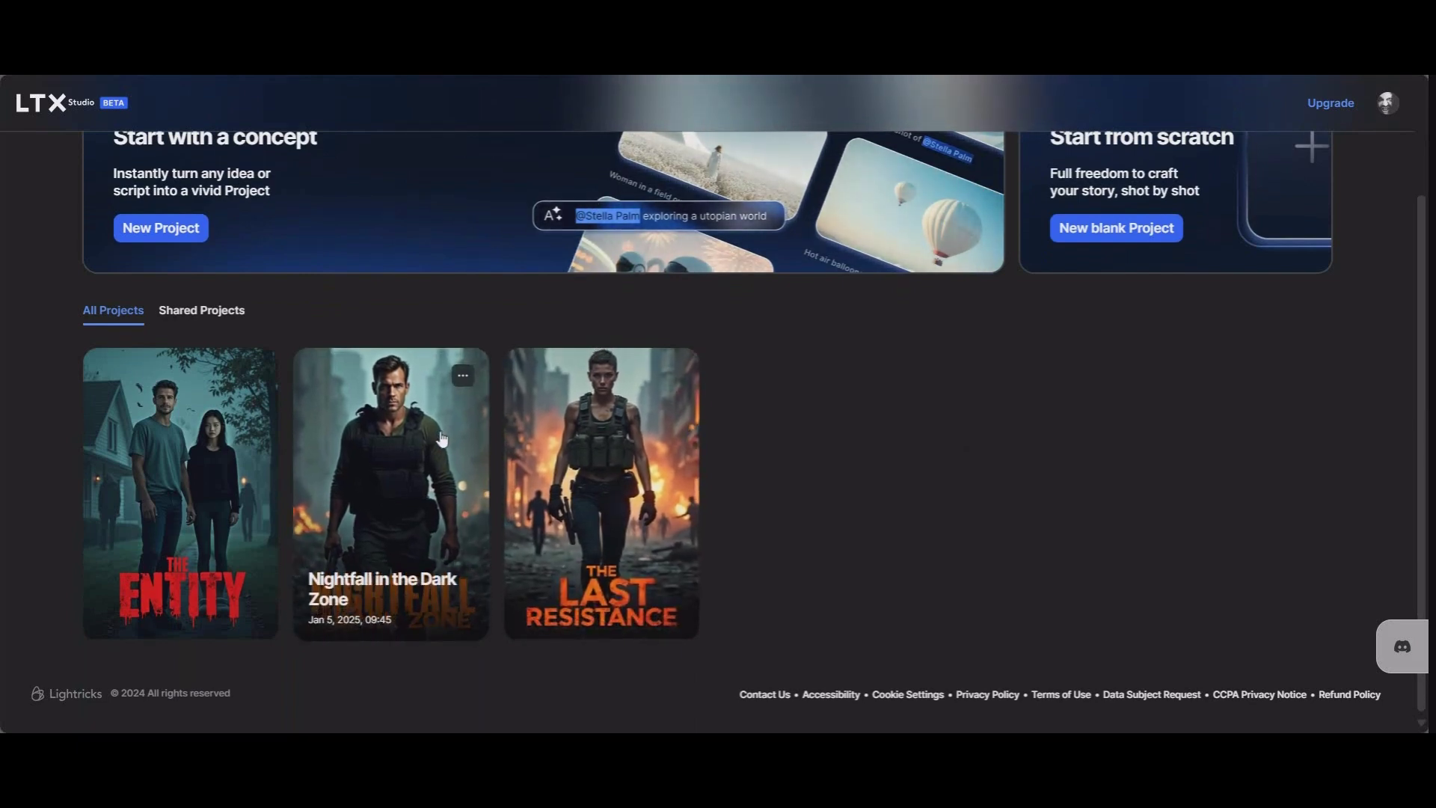
{"action": "mouse_move", "coordinate": [628, 434]}
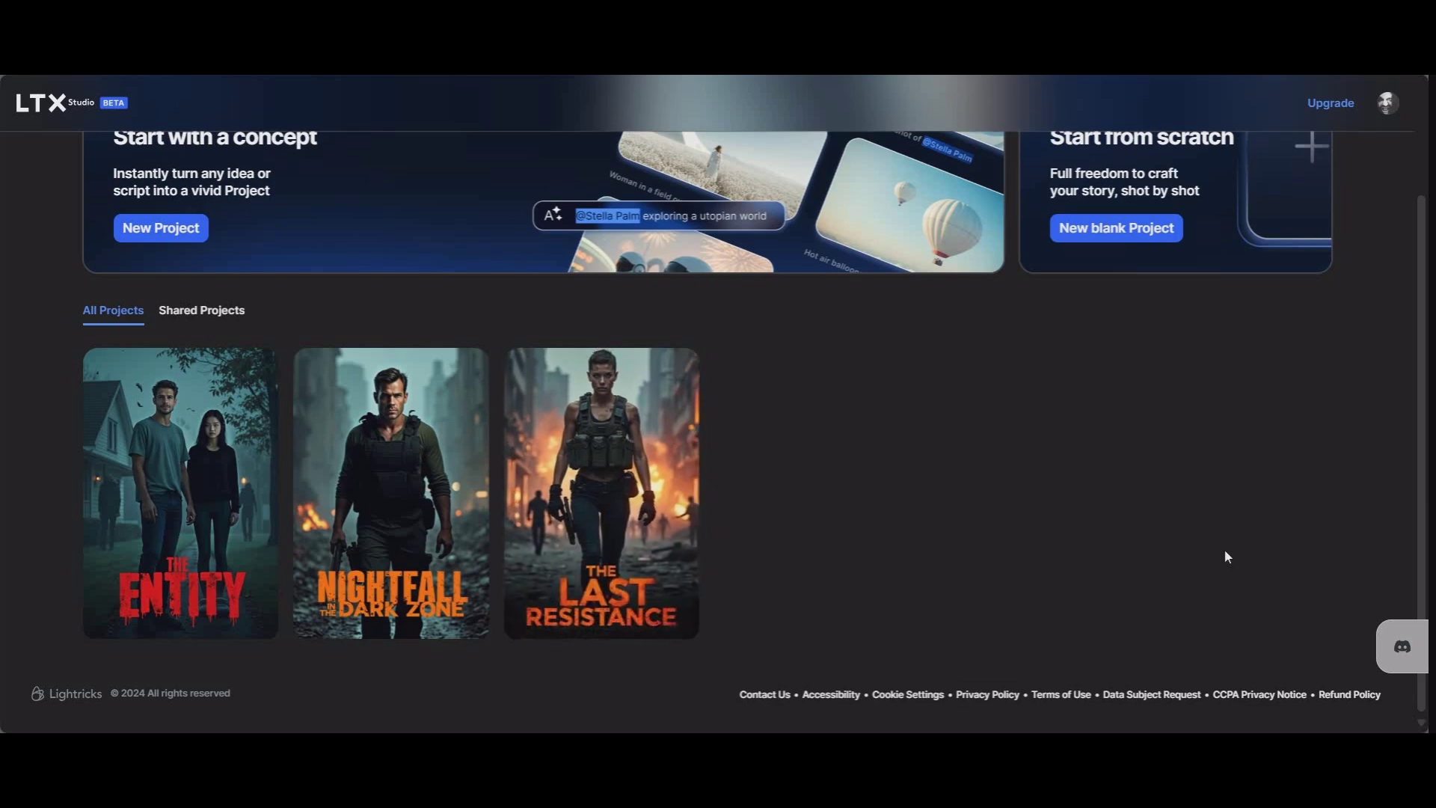
{"action": "scroll", "coordinate": [995, 490], "scroll_direction": "up", "scroll_amount": 2}
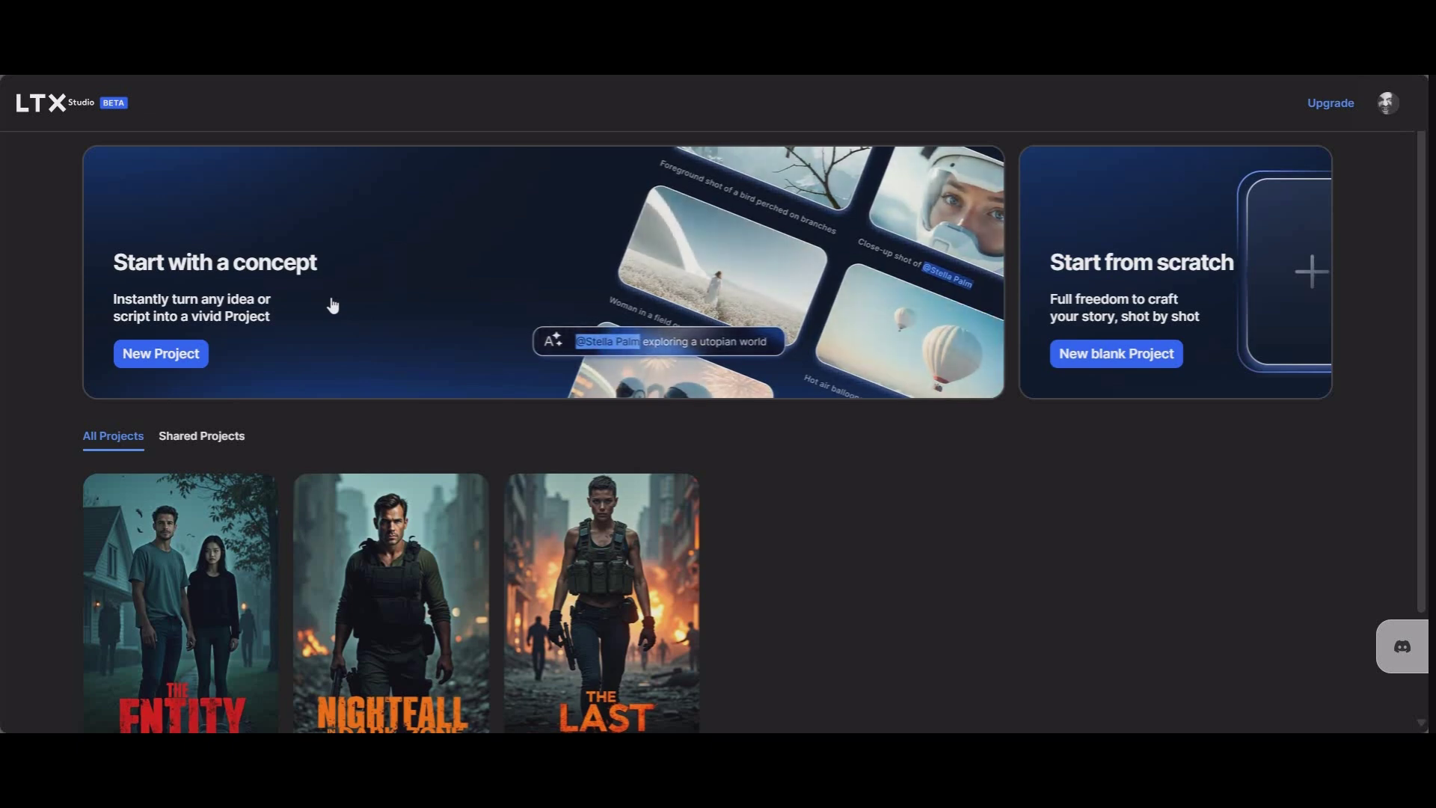
Step: Inspect the blank project setup and its new character form, and cancel both without creating anything
{"action": "left_click", "coordinate": [1171, 226]}
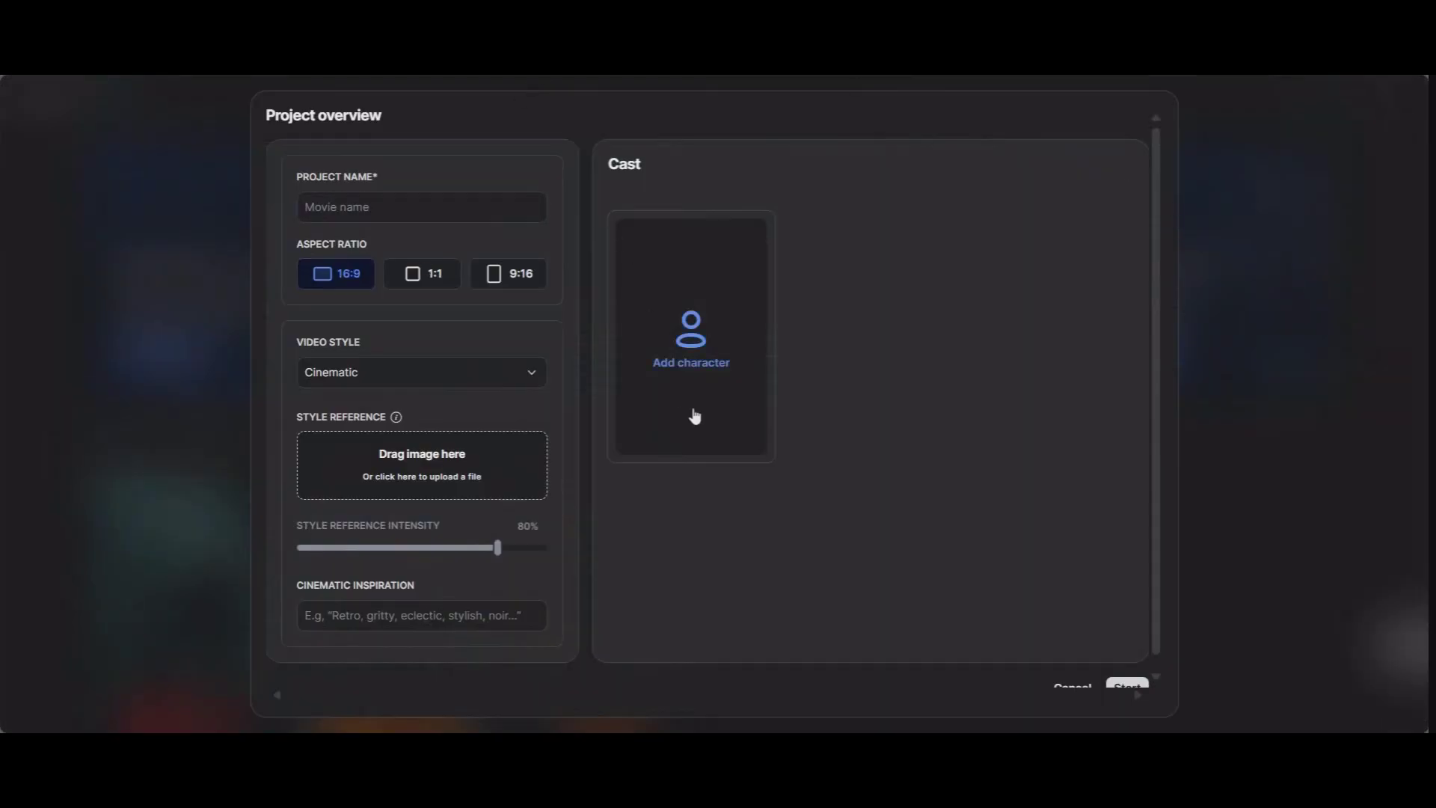
{"action": "left_click", "coordinate": [705, 352]}
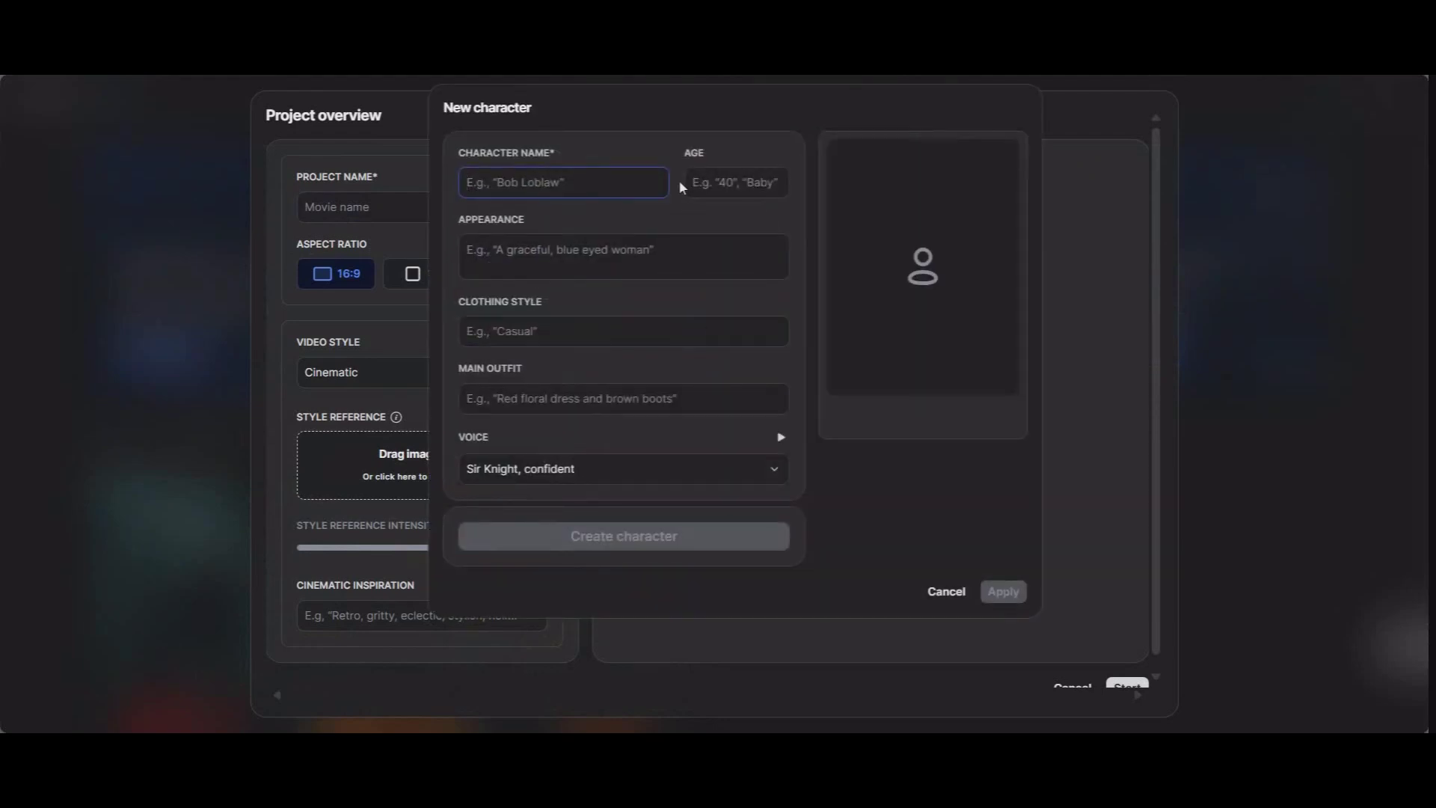
{"action": "left_click", "coordinate": [947, 592]}
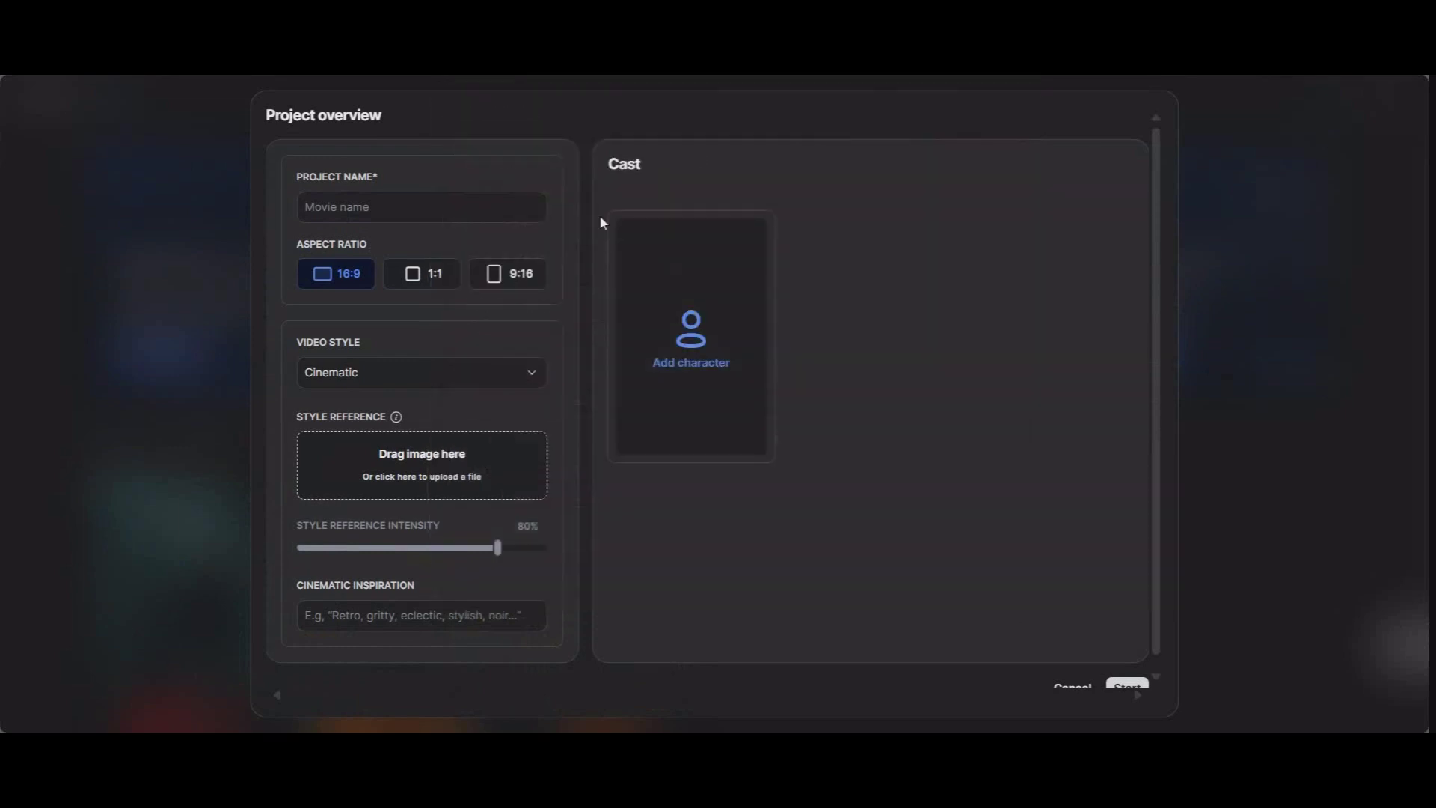
{"action": "scroll", "coordinate": [1038, 641], "scroll_direction": "down", "scroll_amount": 1}
{"action": "left_click", "coordinate": [1082, 678]}
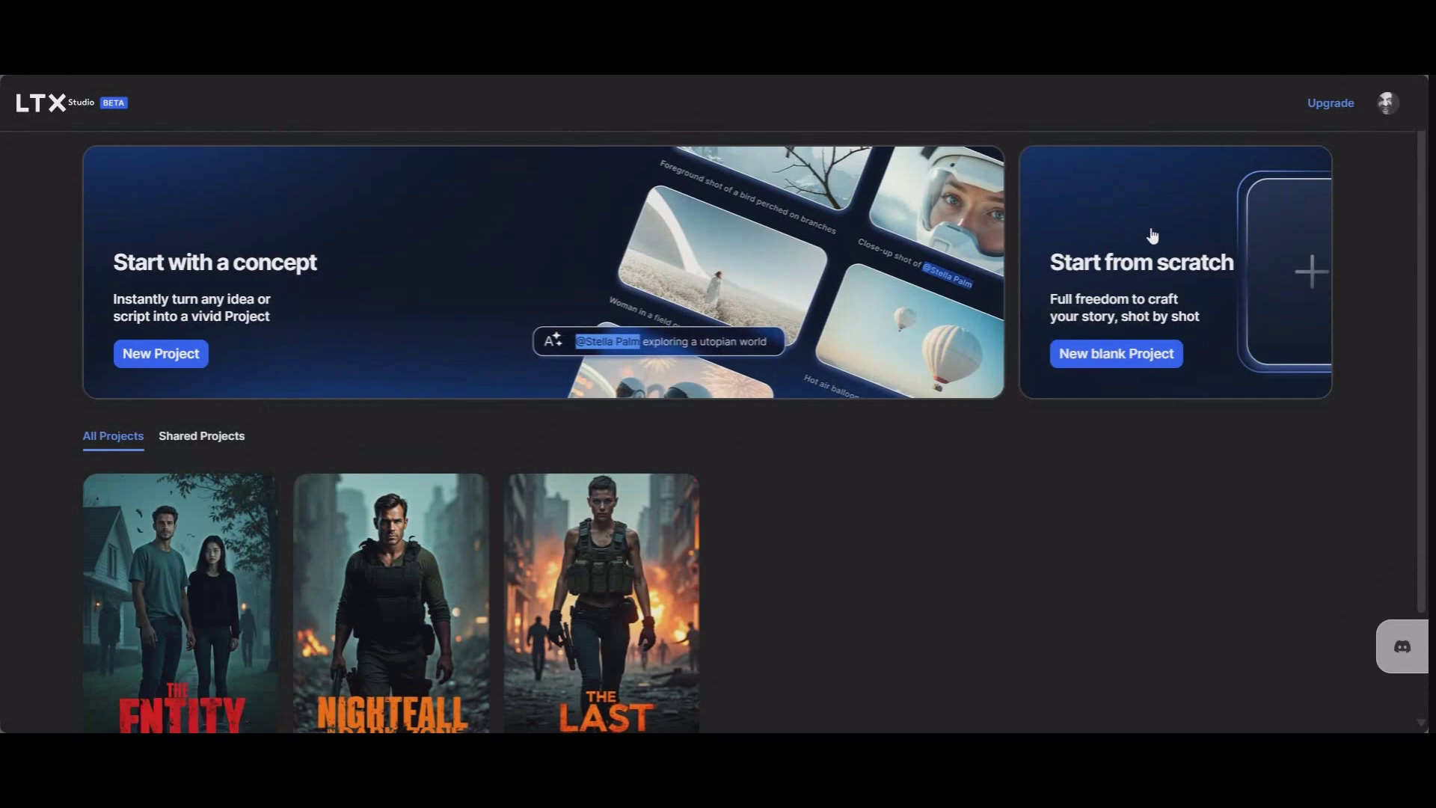
Step: Reopen the blank project overview to examine its aspect ratio, video style, style reference and cast options, and cancel it
{"action": "left_click", "coordinate": [856, 264]}
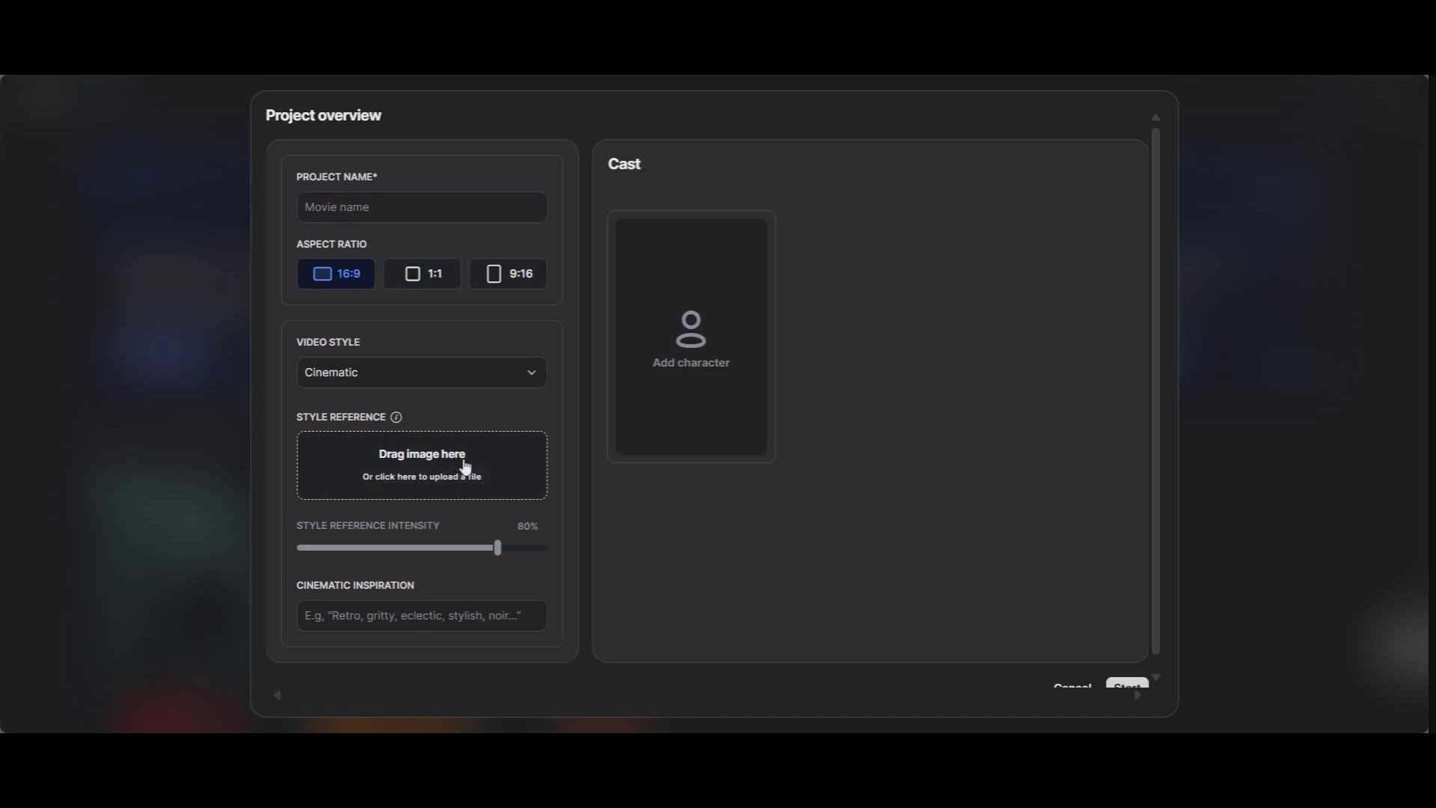
{"action": "scroll", "coordinate": [388, 523], "scroll_direction": "down", "scroll_amount": 1}
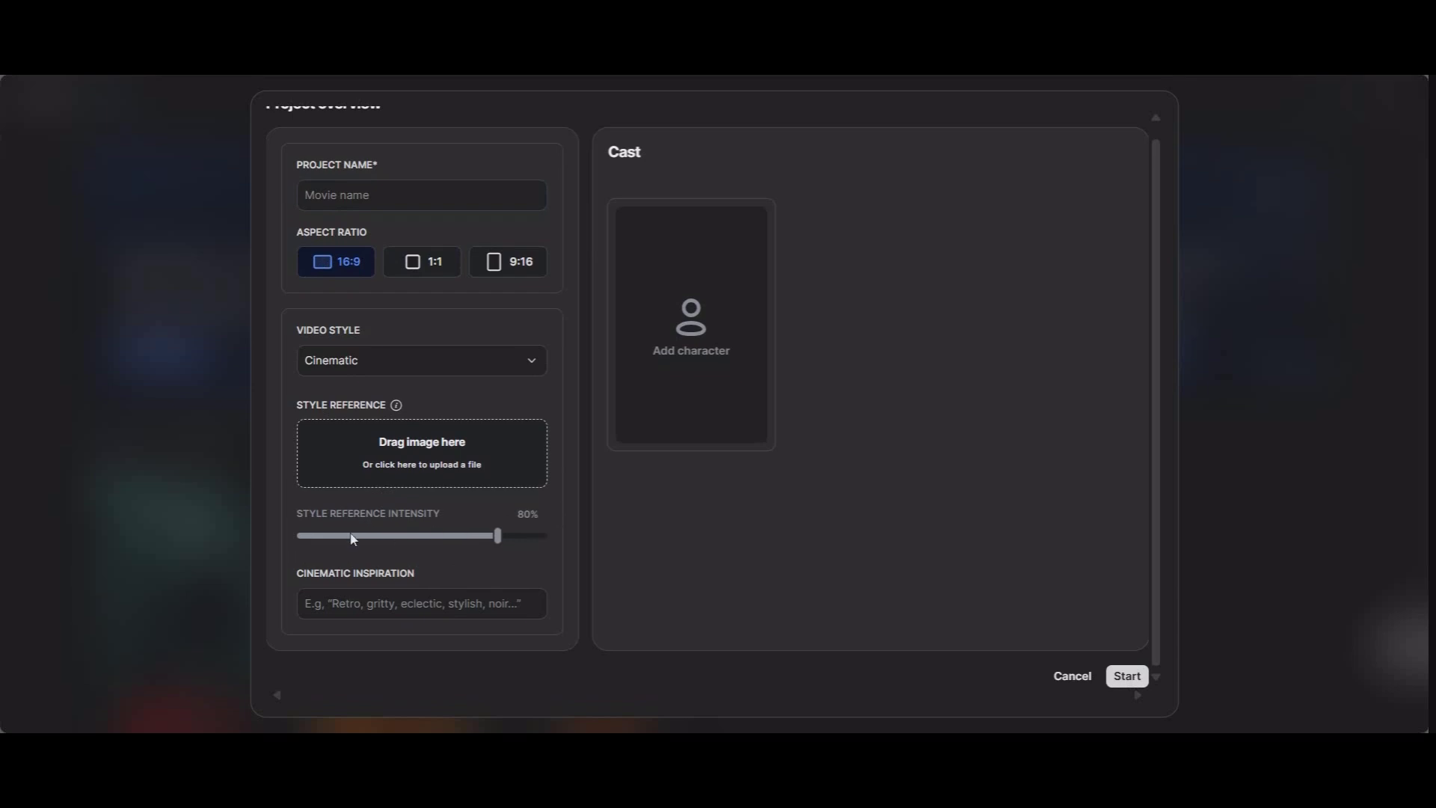
{"action": "left_click", "coordinate": [641, 326]}
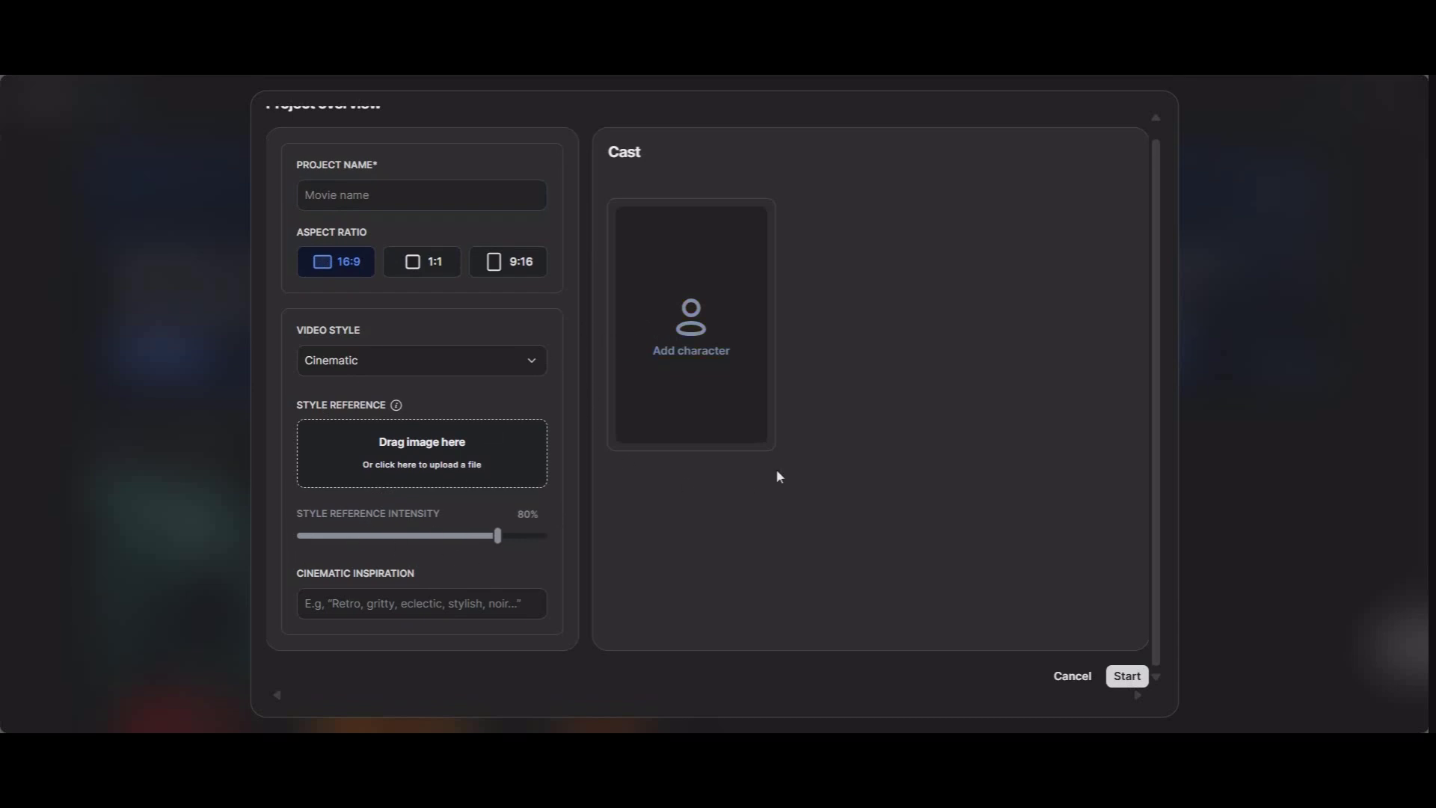
{"action": "left_click", "coordinate": [1072, 676]}
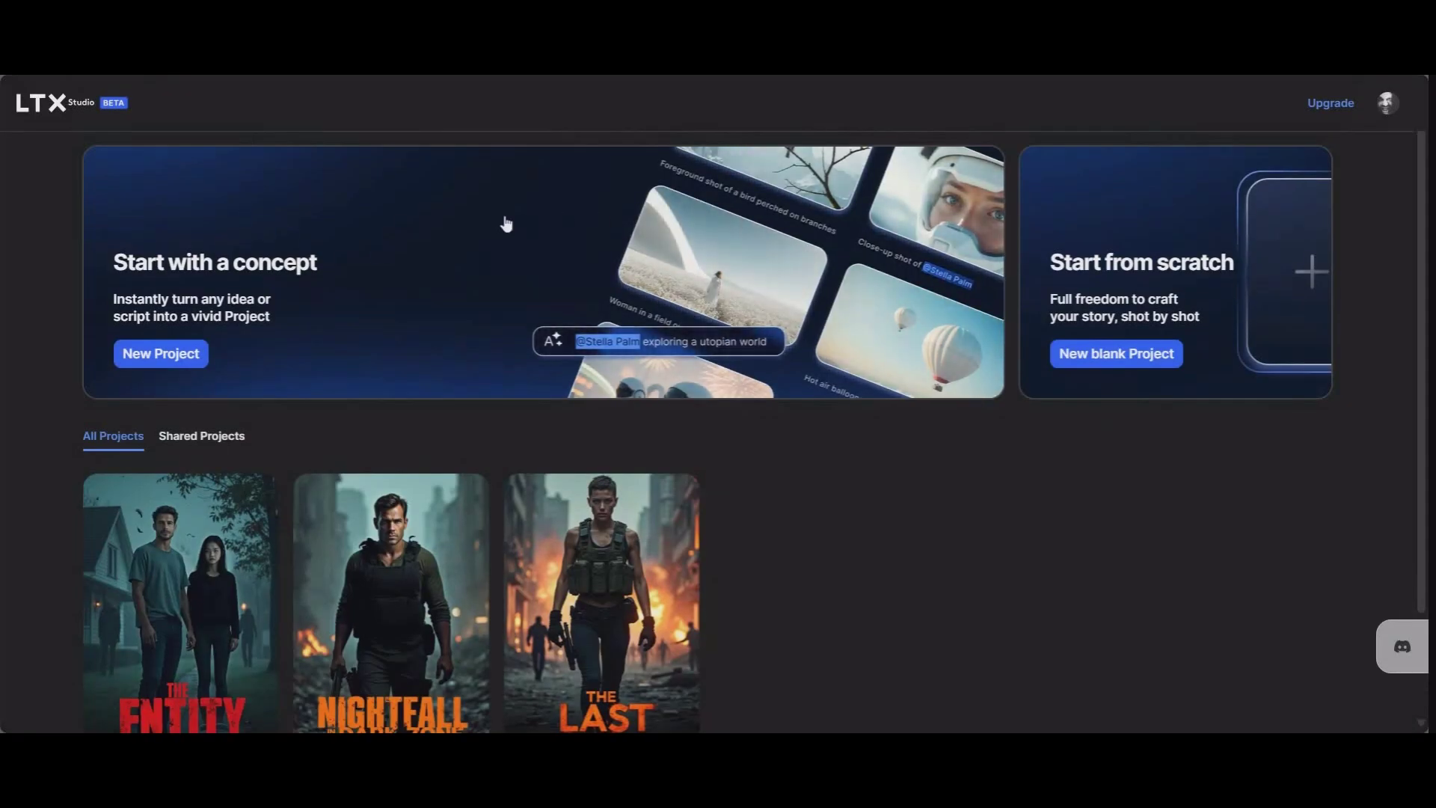
Step: Start a new project from a concept, using the Develop concept with AI mode after checking Stick to the script
{"action": "left_click", "coordinate": [524, 238]}
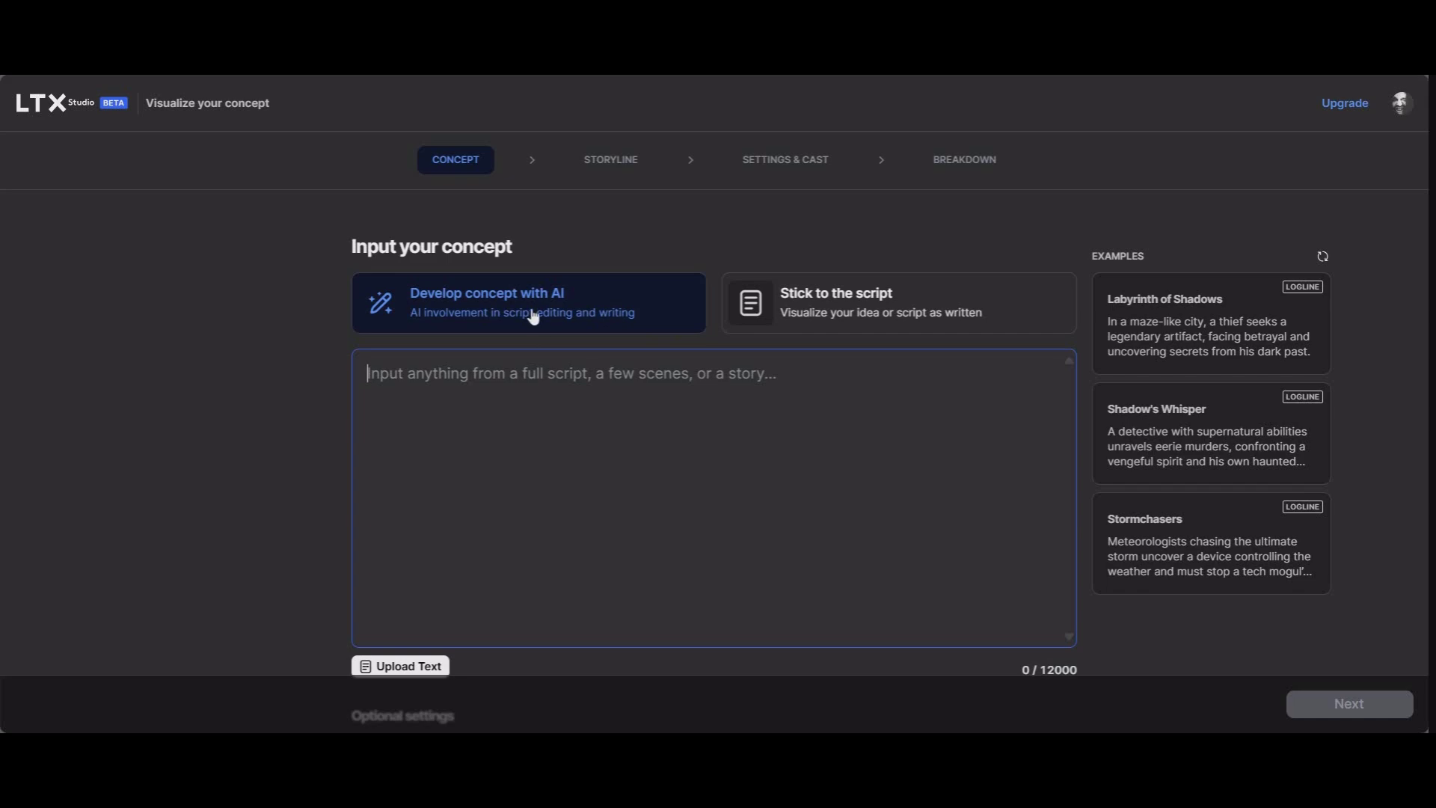
{"action": "left_click", "coordinate": [908, 310]}
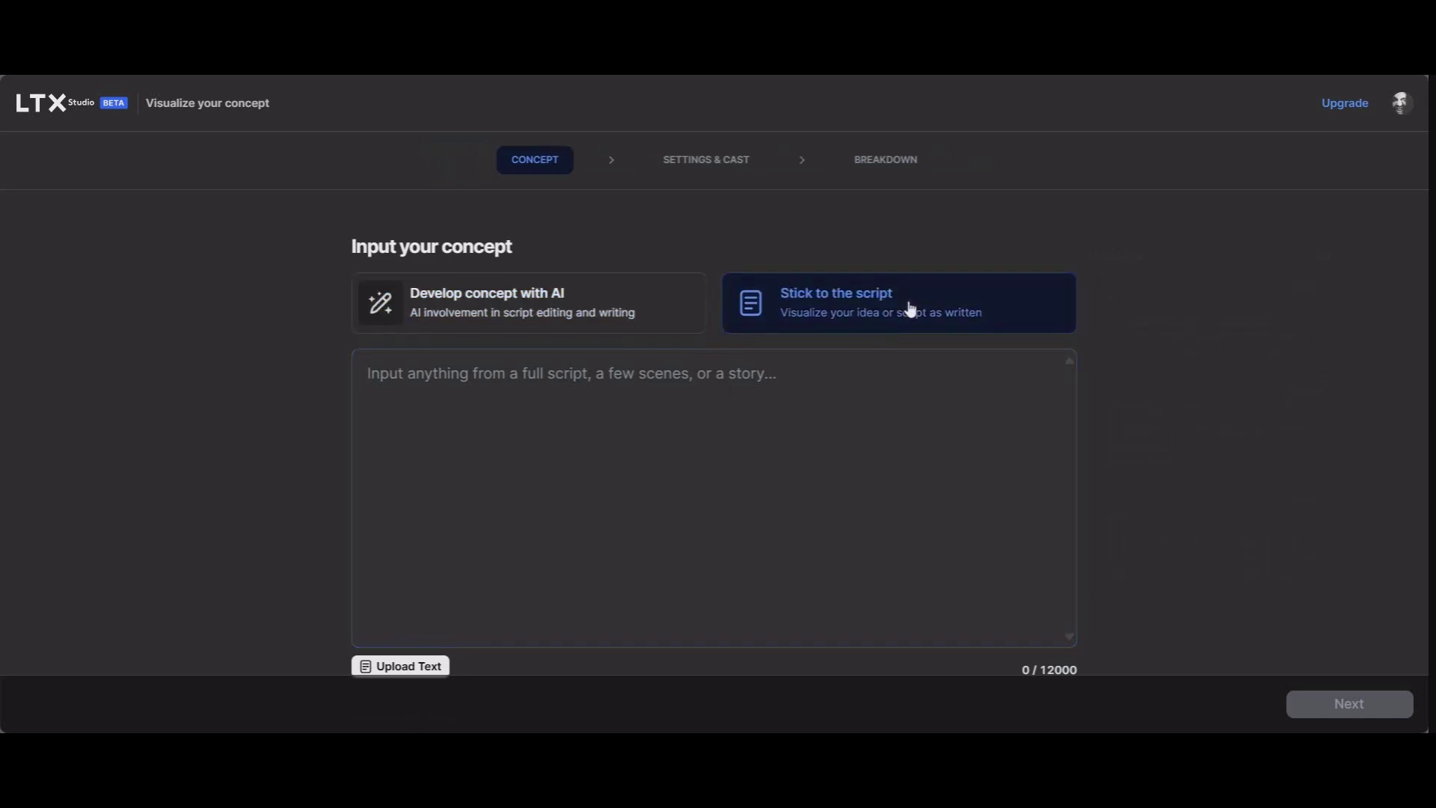
{"action": "left_click", "coordinate": [579, 311]}
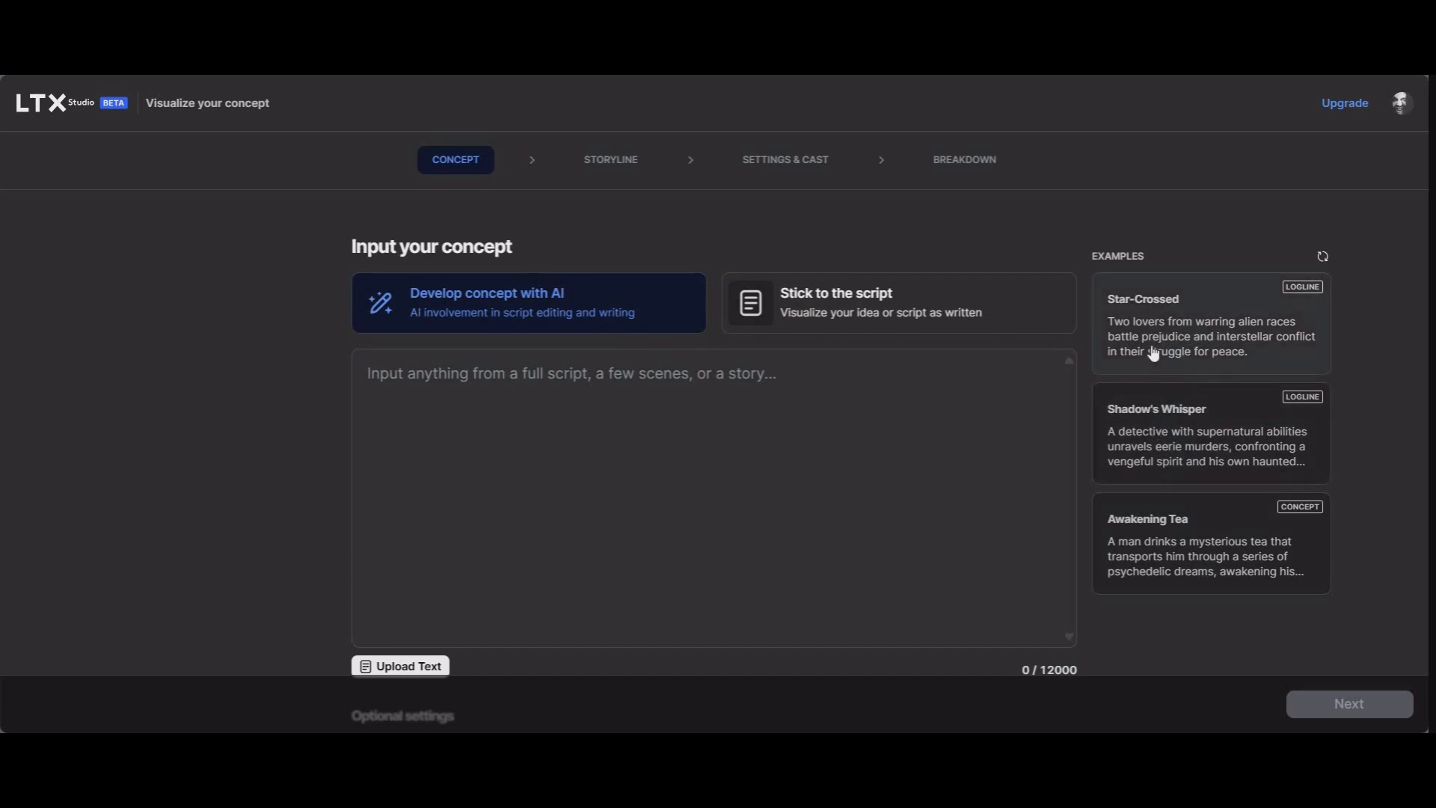
Step: Examine the concept page's optional settings: special requests, format, genre, tone and voiceover
{"action": "left_click", "coordinate": [589, 391]}
{"action": "scroll", "coordinate": [567, 405], "scroll_direction": "down", "scroll_amount": 1}
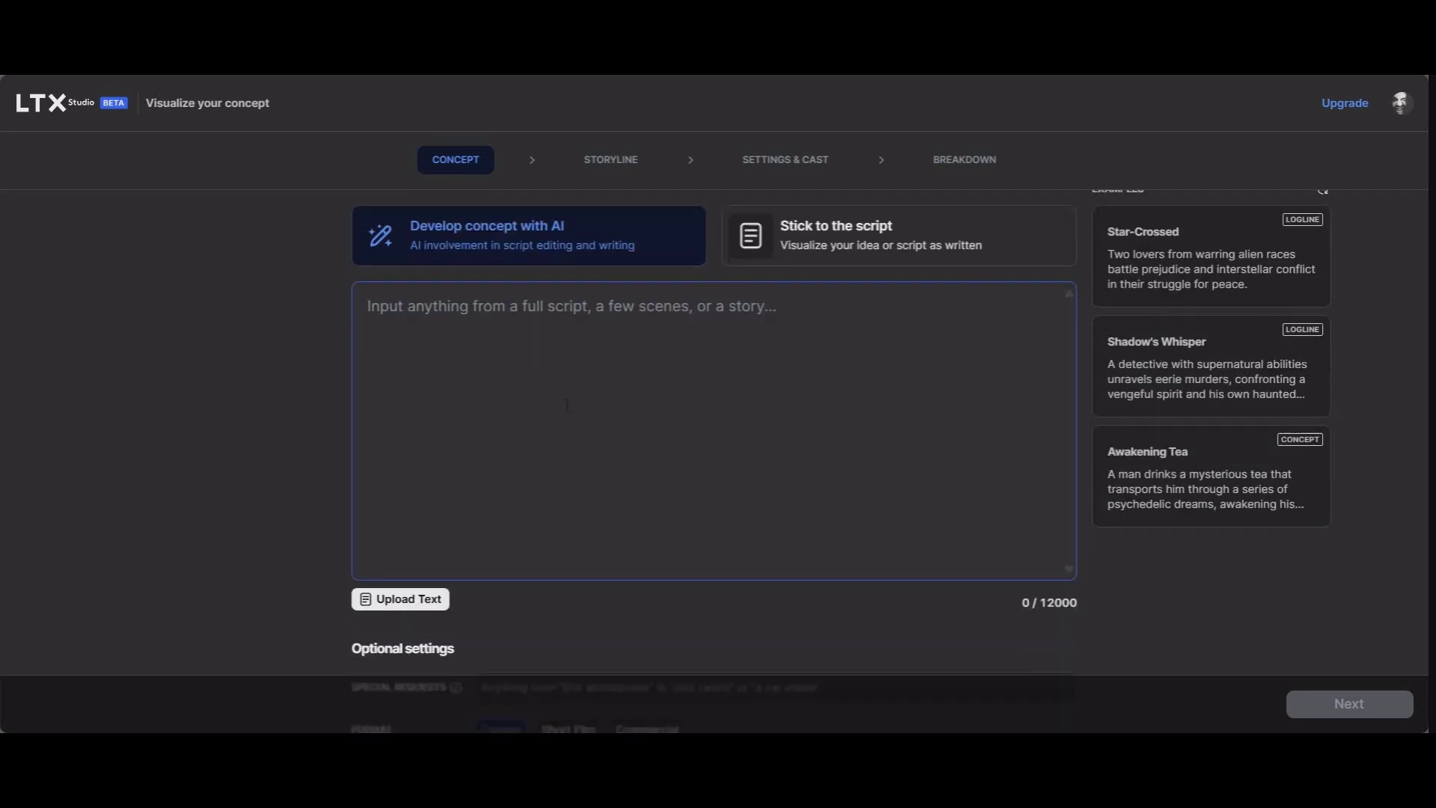
{"action": "scroll", "coordinate": [567, 405], "scroll_direction": "down", "scroll_amount": 4}
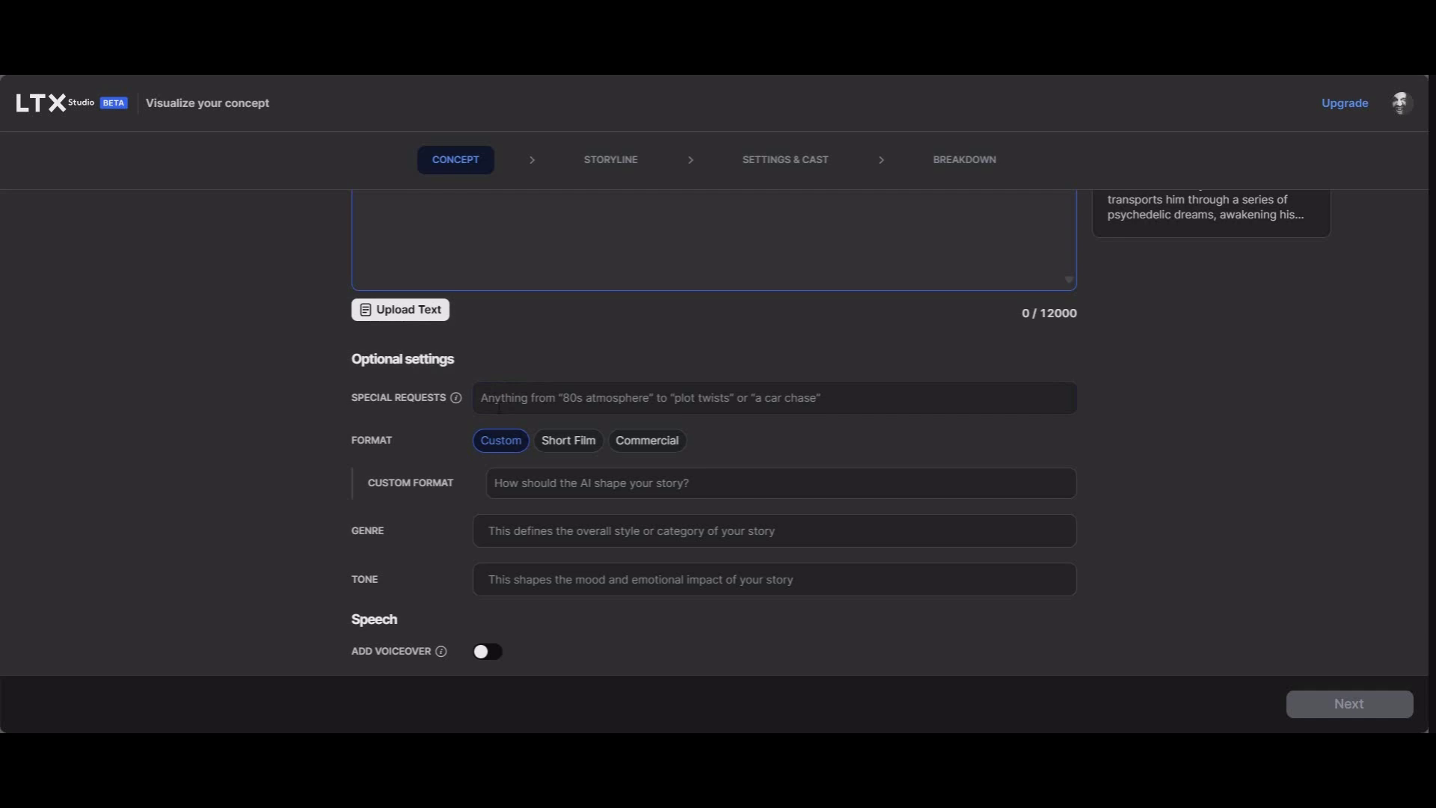
{"action": "mouse_move", "coordinate": [456, 399]}
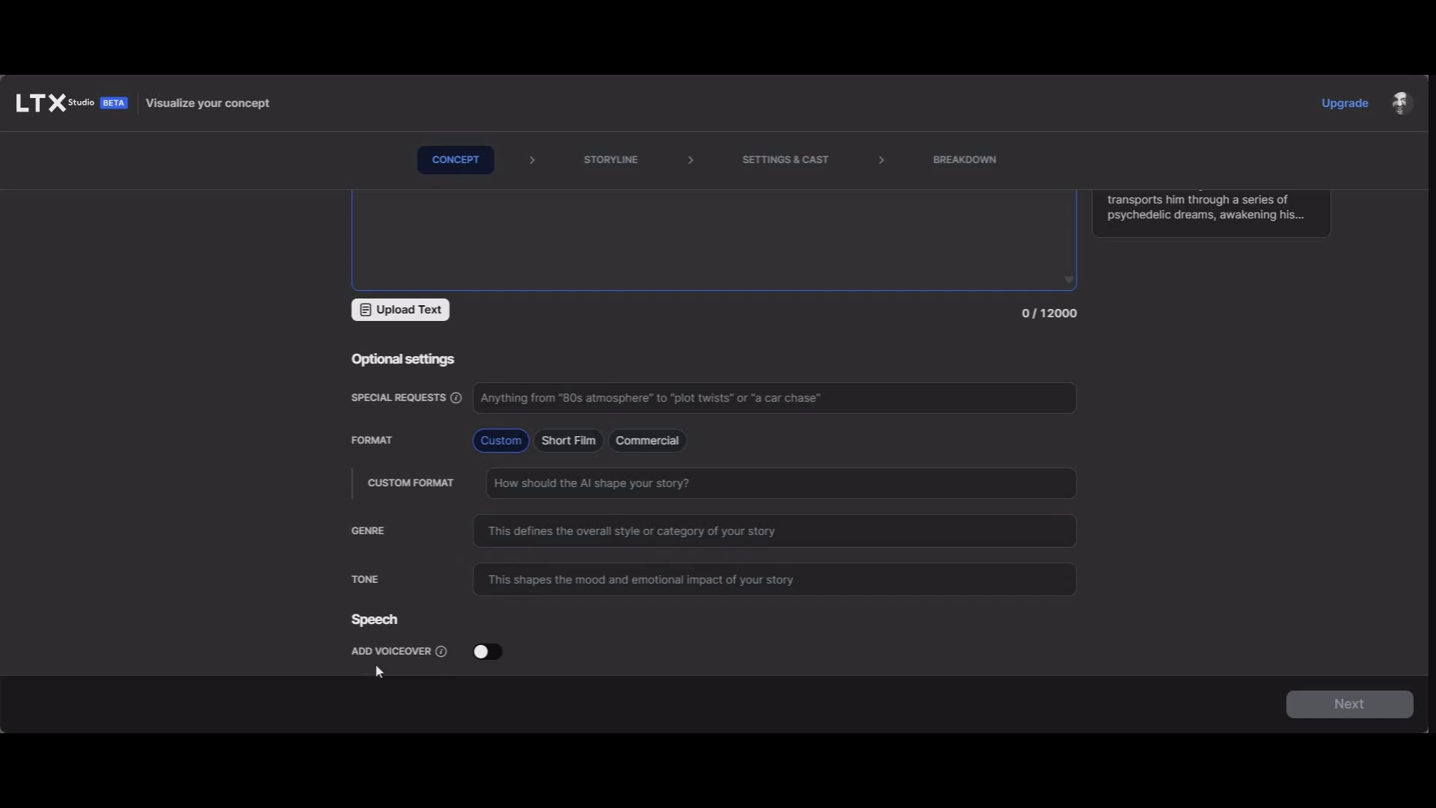
{"action": "mouse_move", "coordinate": [446, 661]}
{"action": "scroll", "coordinate": [698, 646], "scroll_direction": "up", "scroll_amount": 5}
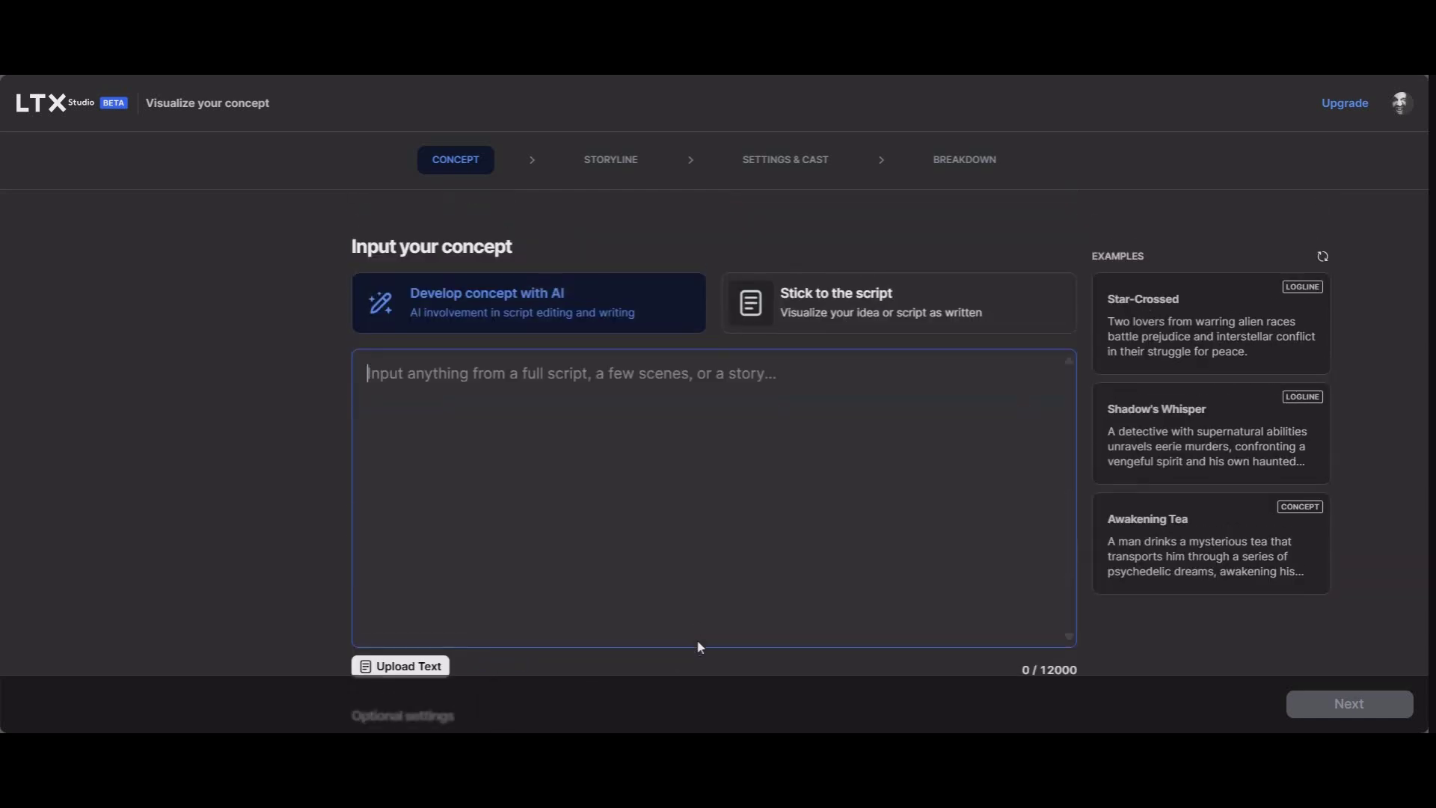
Step: Inspect the Stick to the script mode for comparison and return to Develop concept with AI
{"action": "left_click", "coordinate": [859, 315]}
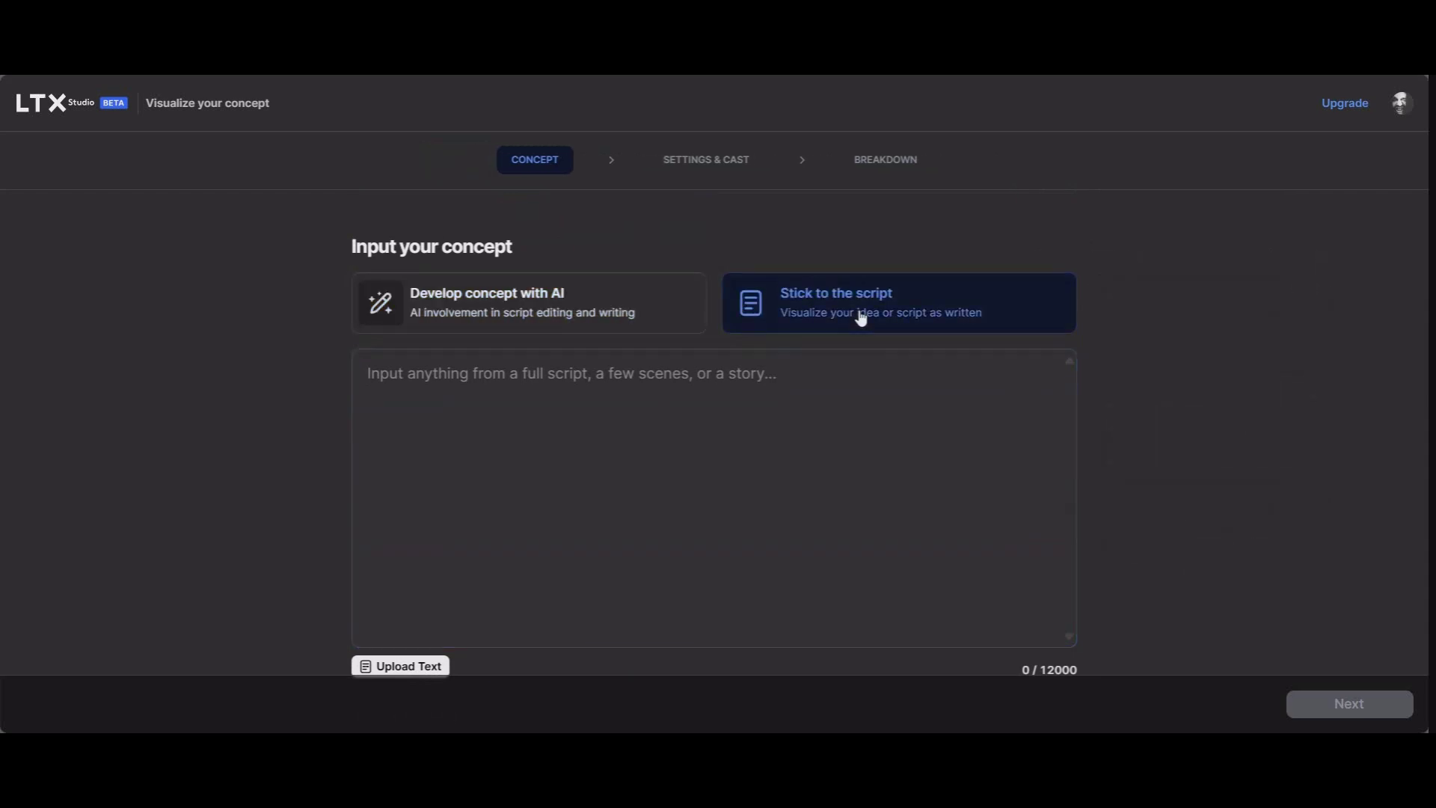
{"action": "scroll", "coordinate": [531, 465], "scroll_direction": "down", "scroll_amount": 1}
{"action": "scroll", "coordinate": [851, 463], "scroll_direction": "up", "scroll_amount": 1}
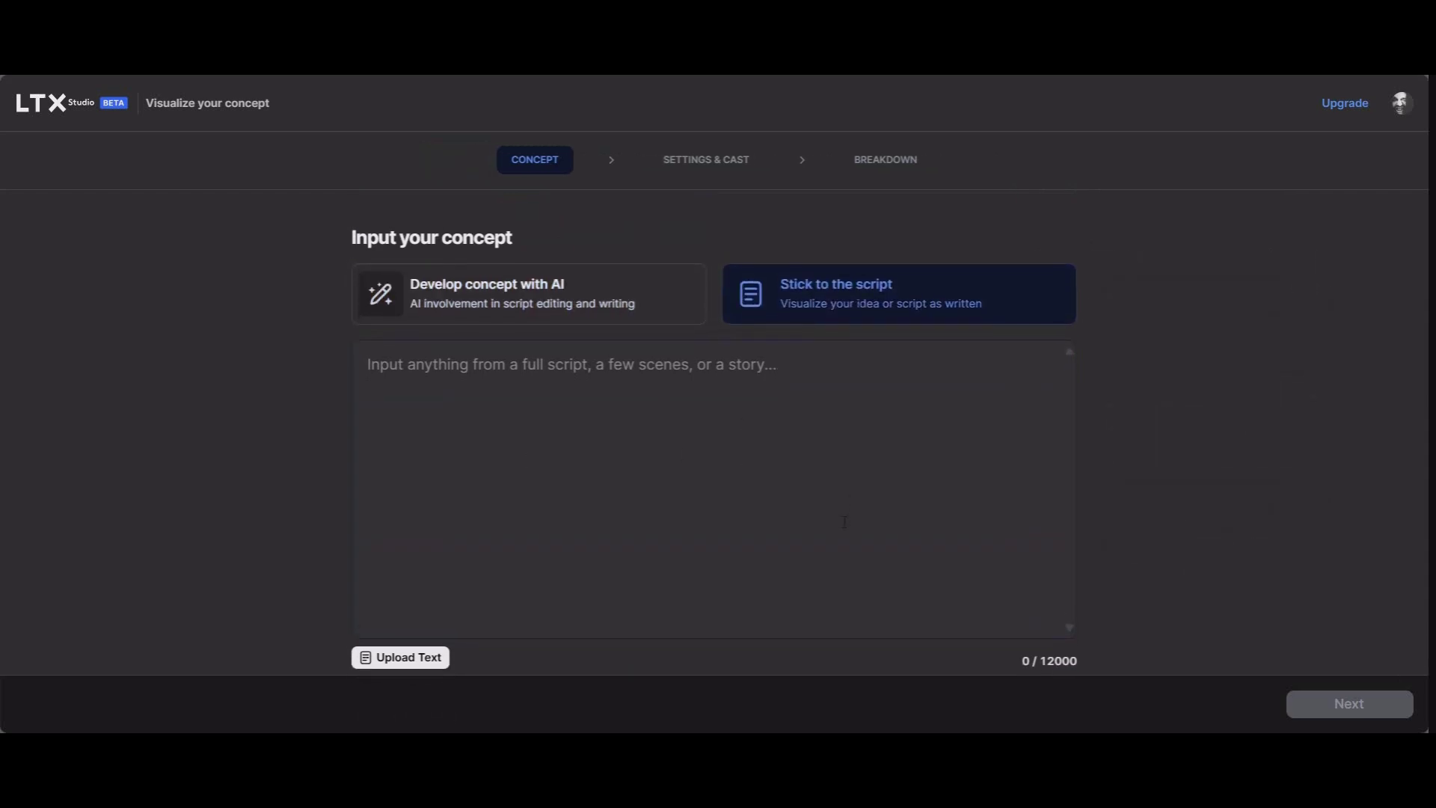
{"action": "scroll", "coordinate": [871, 396], "scroll_direction": "down", "scroll_amount": 1}
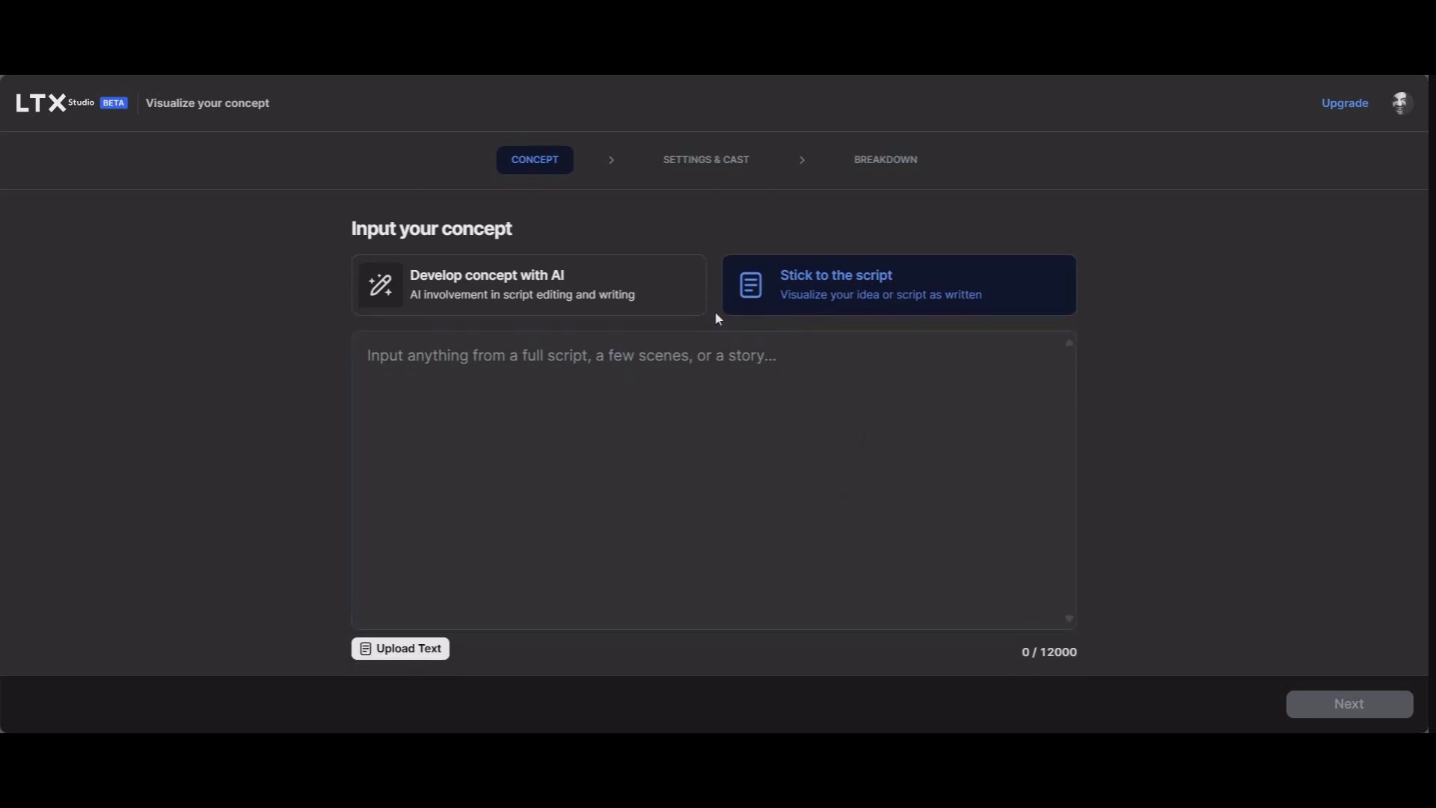
{"action": "left_click", "coordinate": [531, 290]}
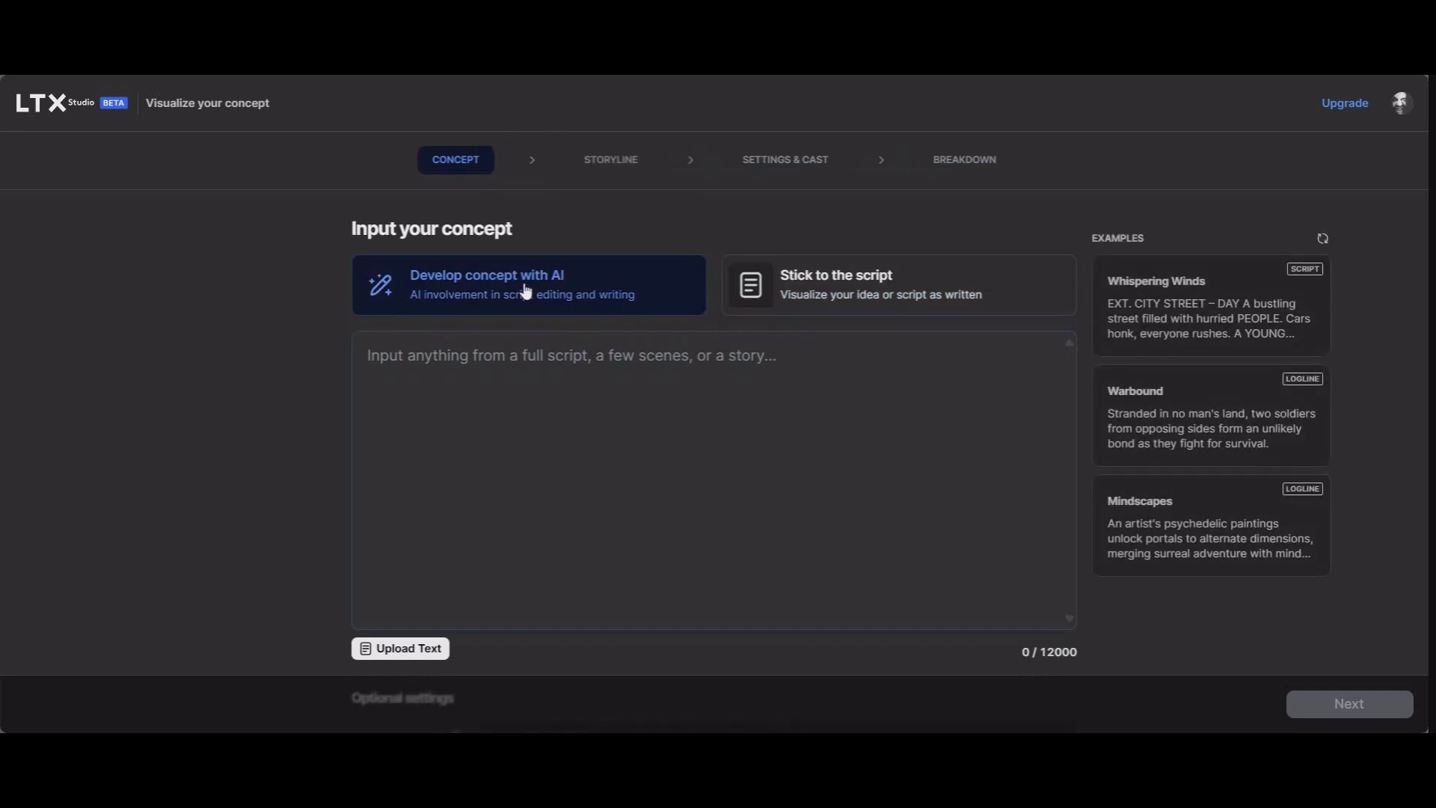
Step: Enable the voiceover option for the AI-developed concept and make the empty concept text field active
{"action": "scroll", "coordinate": [526, 291], "scroll_direction": "down", "scroll_amount": 5}
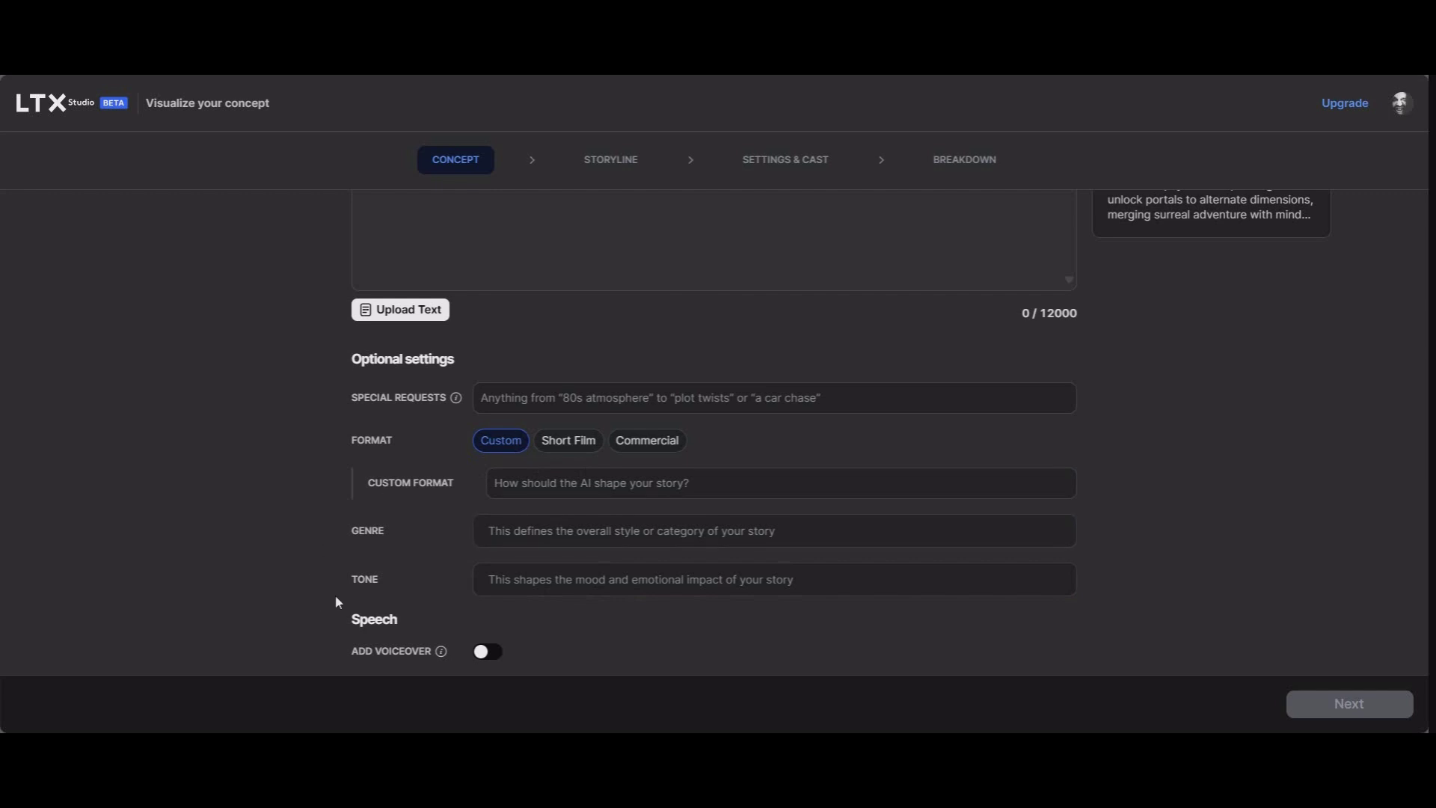
{"action": "scroll", "coordinate": [433, 590], "scroll_direction": "up", "scroll_amount": 5}
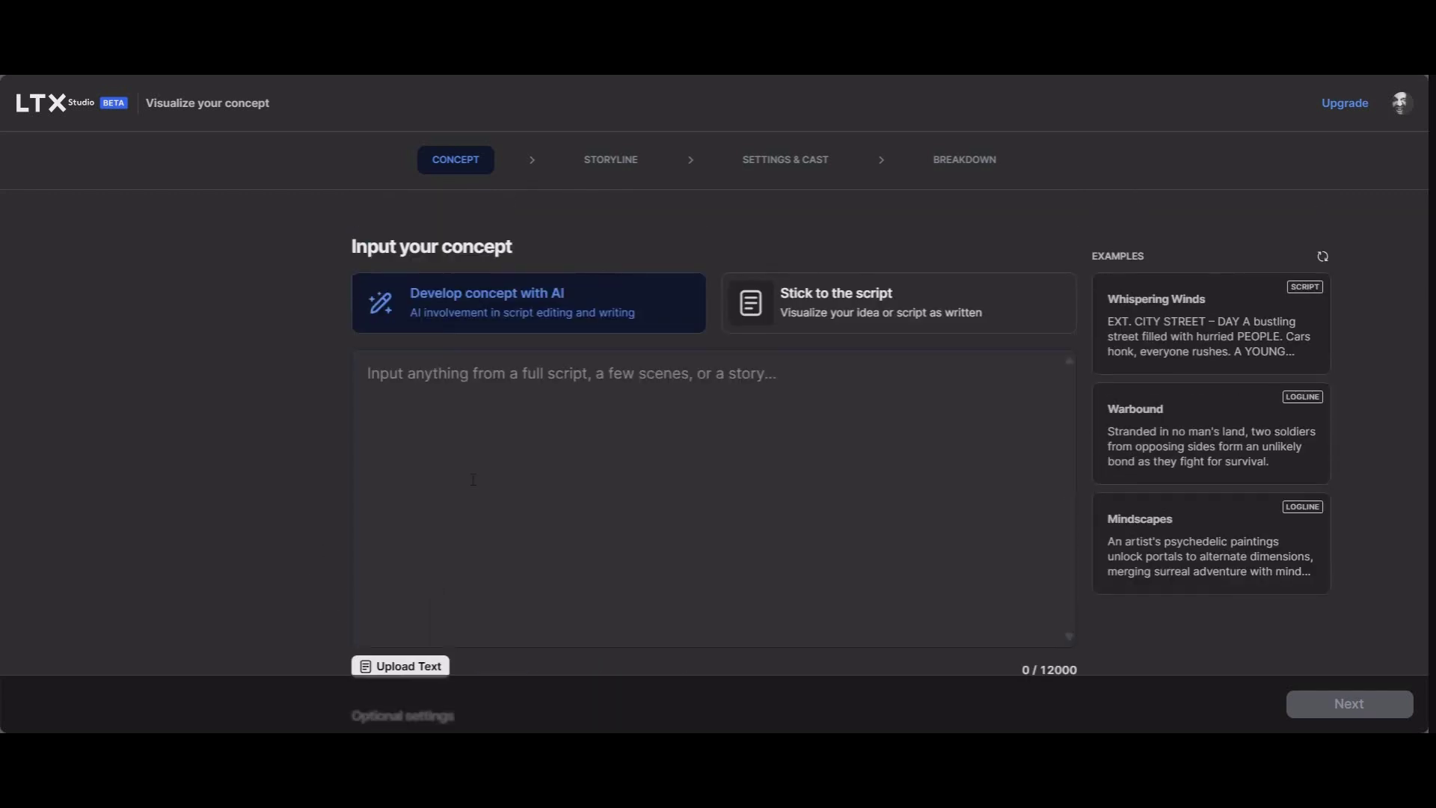
{"action": "scroll", "coordinate": [456, 608], "scroll_direction": "down", "scroll_amount": 5}
{"action": "left_click", "coordinate": [488, 654]}
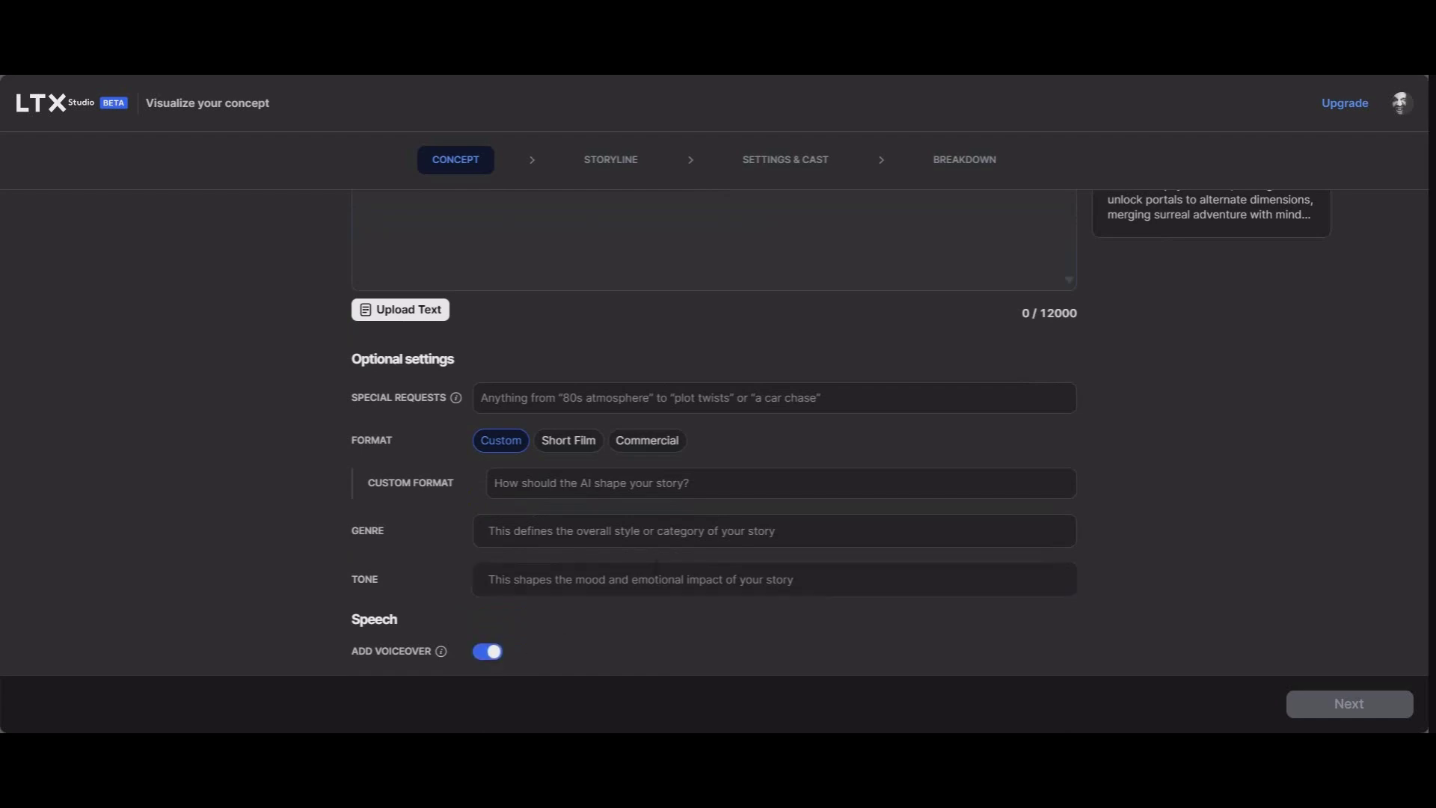
{"action": "scroll", "coordinate": [312, 381], "scroll_direction": "up", "scroll_amount": 5}
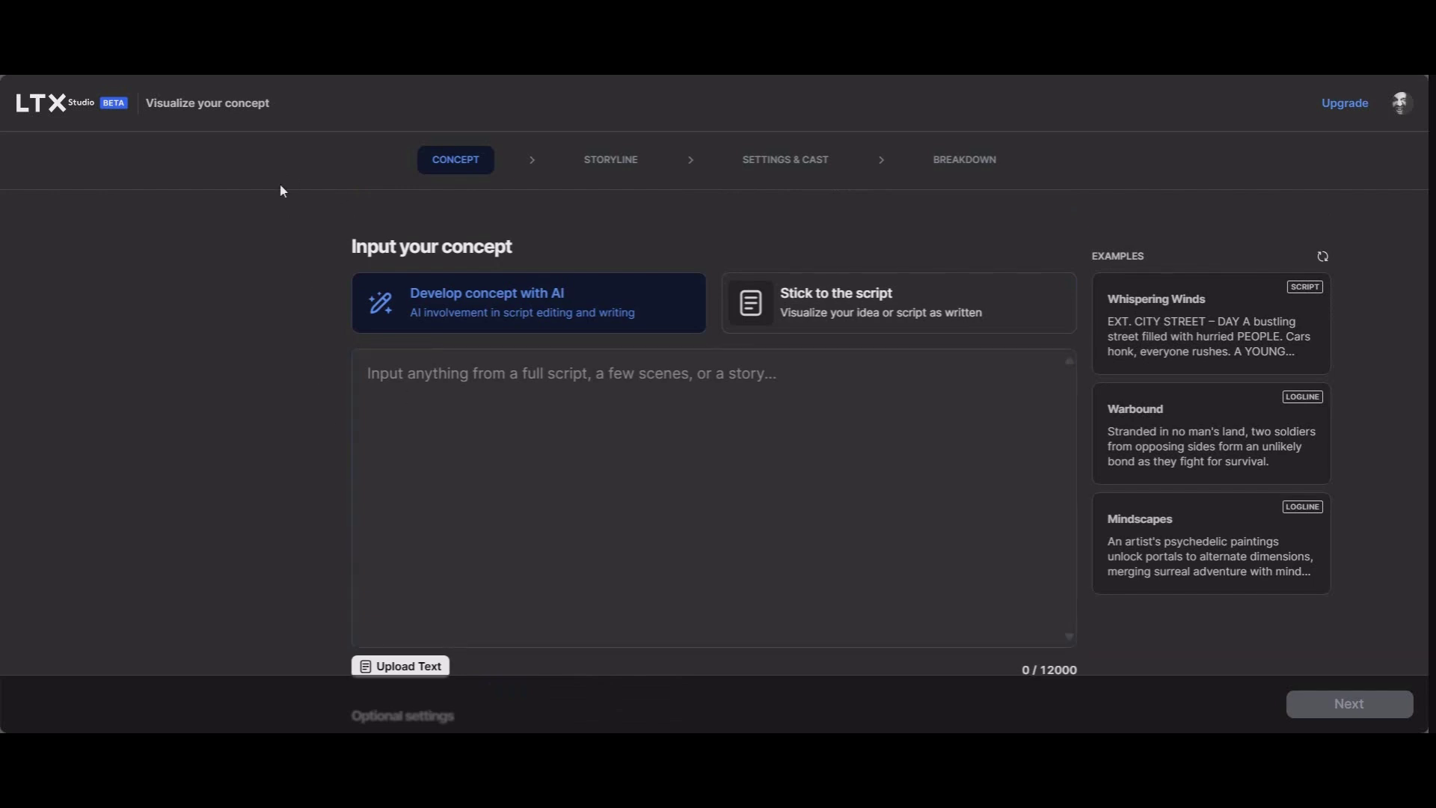
{"action": "left_click", "coordinate": [641, 450]}
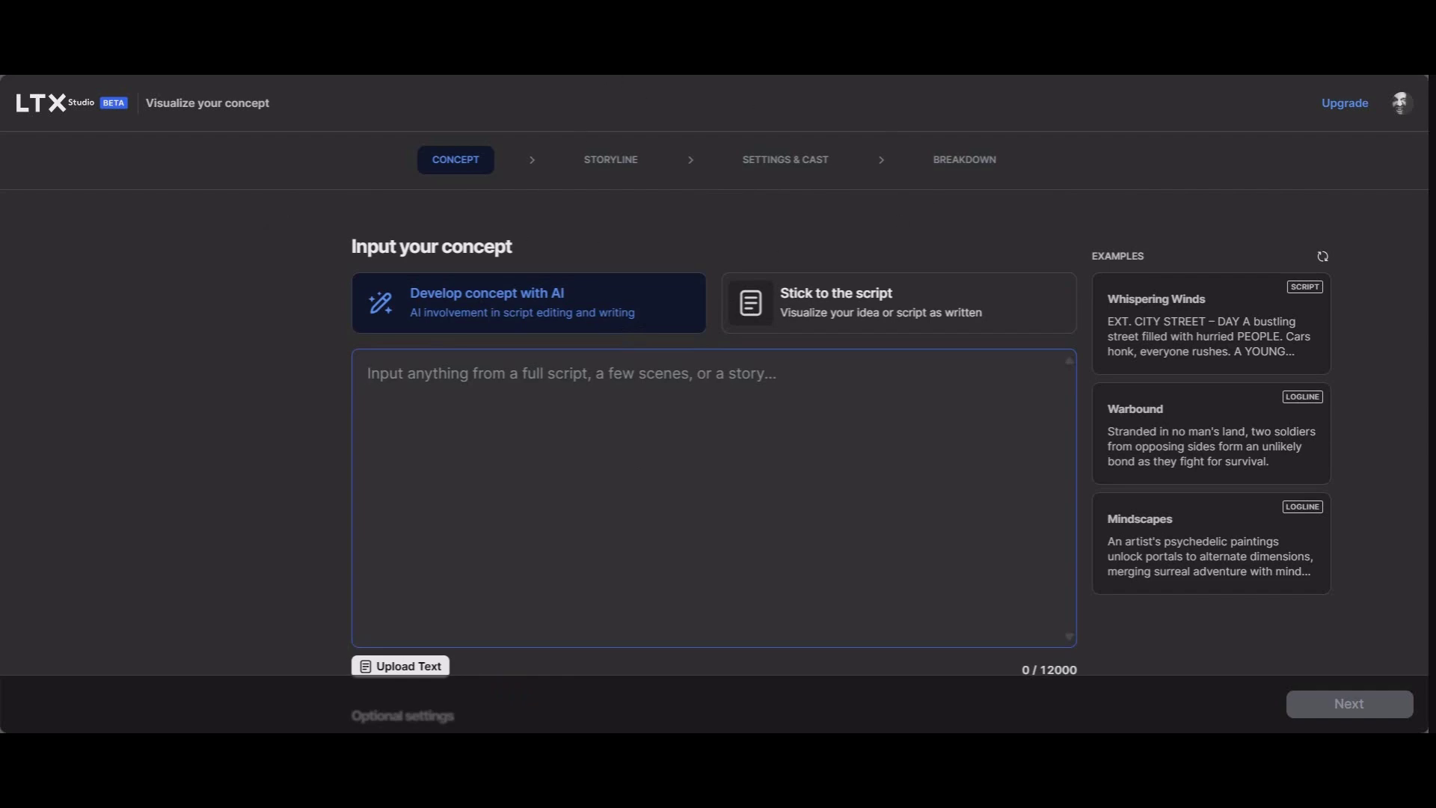
Step: Switch to ChatGPT to view the example Minimax prompt, and read its French translation in the Bing translator
{"action": "left_click", "coordinate": [972, 15]}
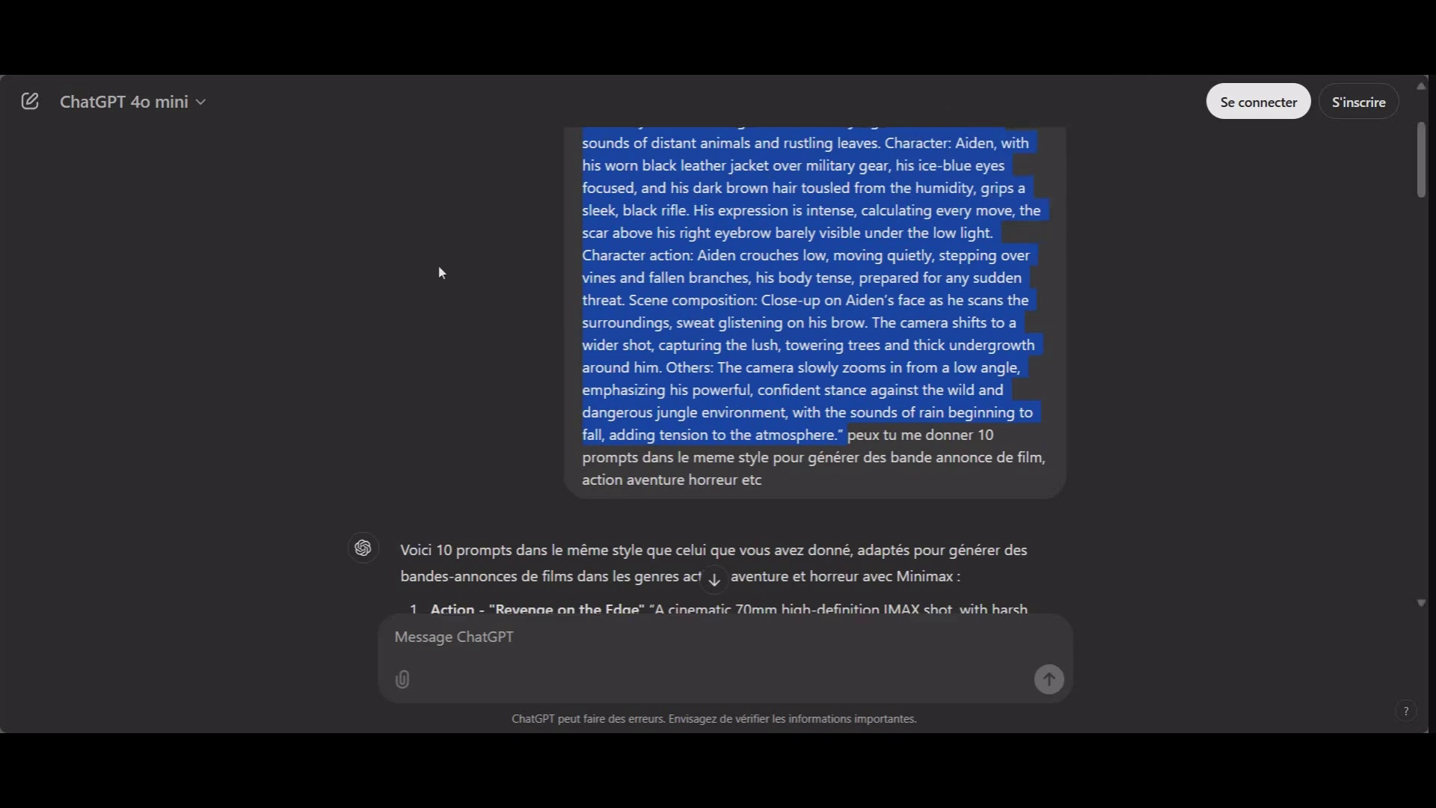
{"action": "scroll", "coordinate": [441, 273], "scroll_direction": "up", "scroll_amount": 3}
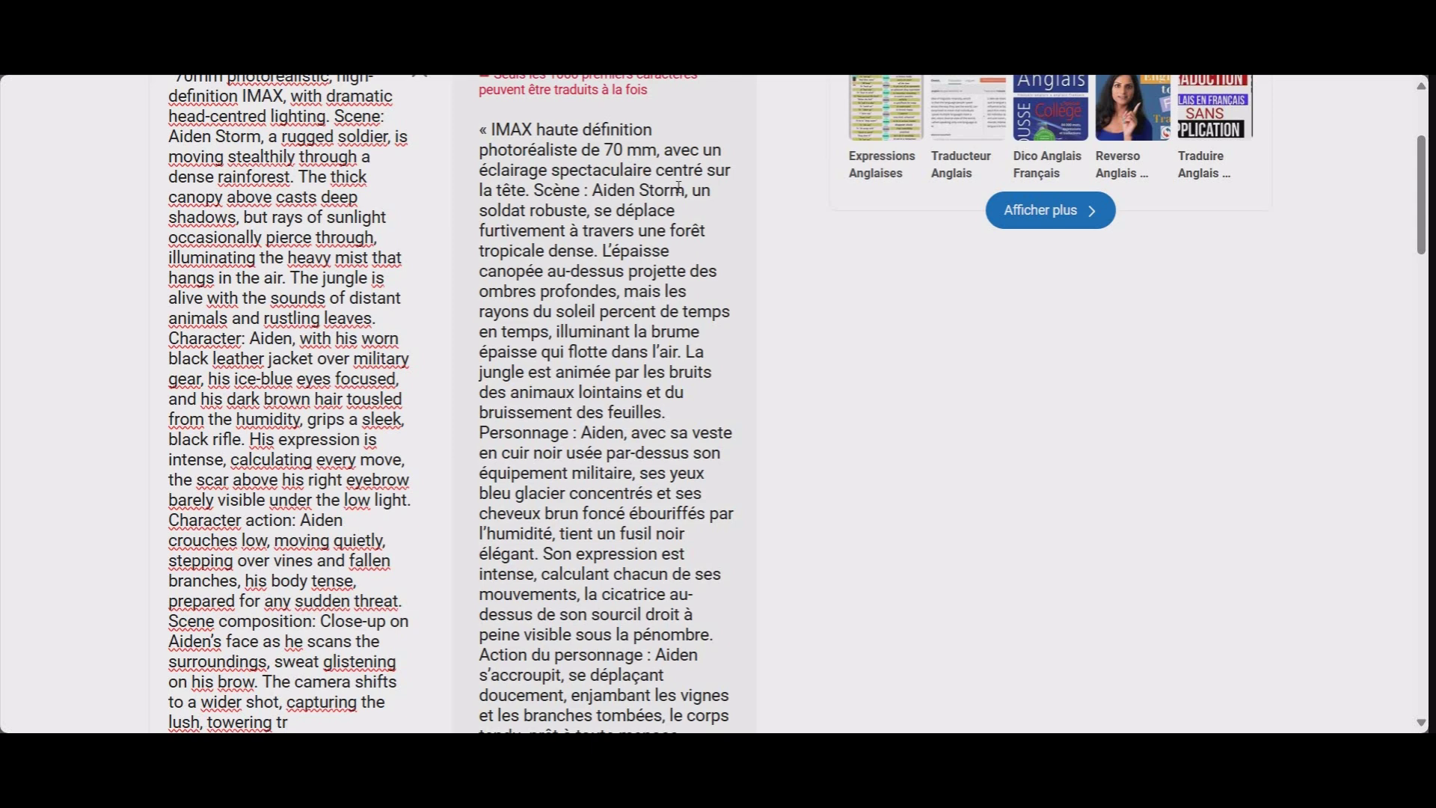
{"action": "scroll", "coordinate": [679, 187], "scroll_direction": "down", "scroll_amount": 1}
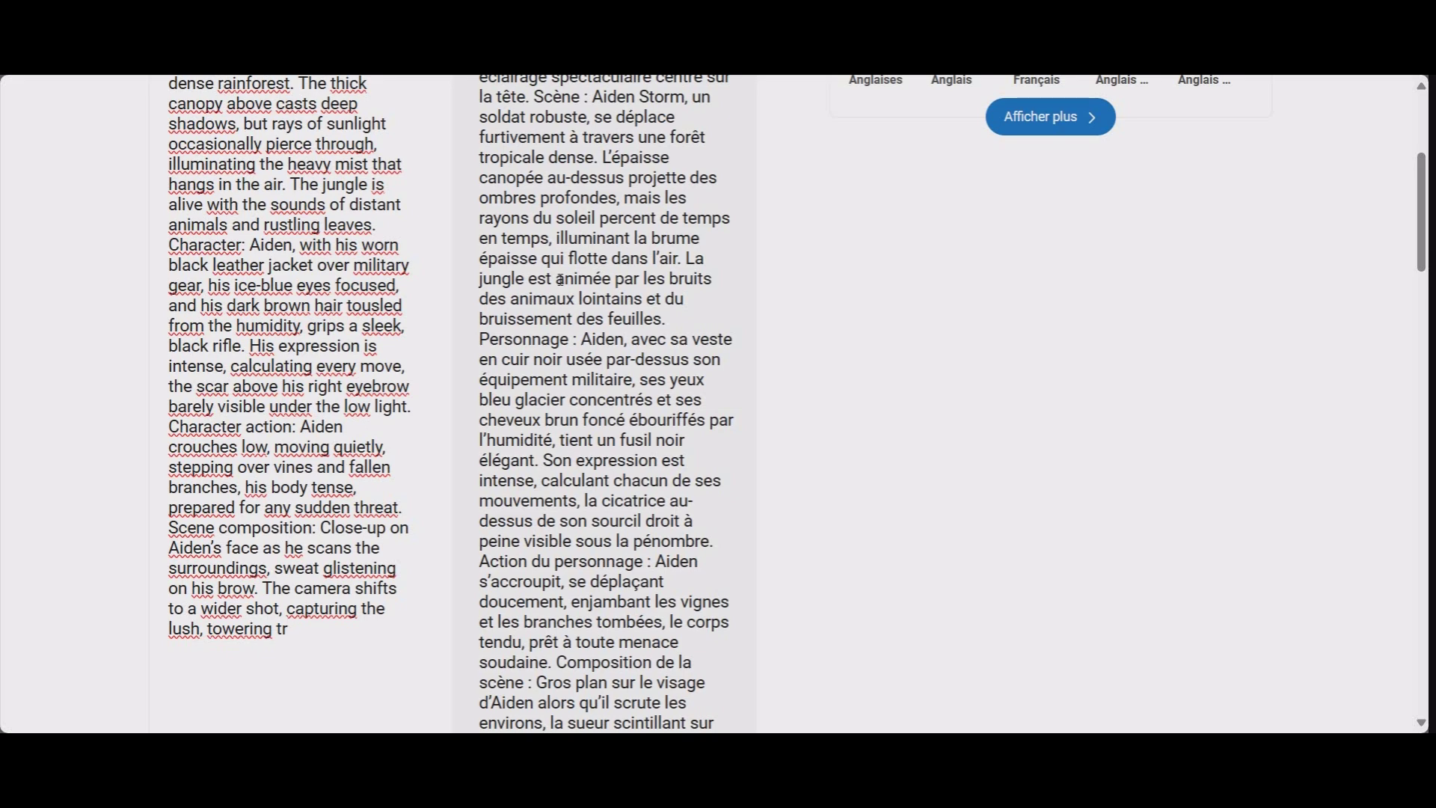
{"action": "scroll", "coordinate": [562, 350], "scroll_direction": "down", "scroll_amount": 1}
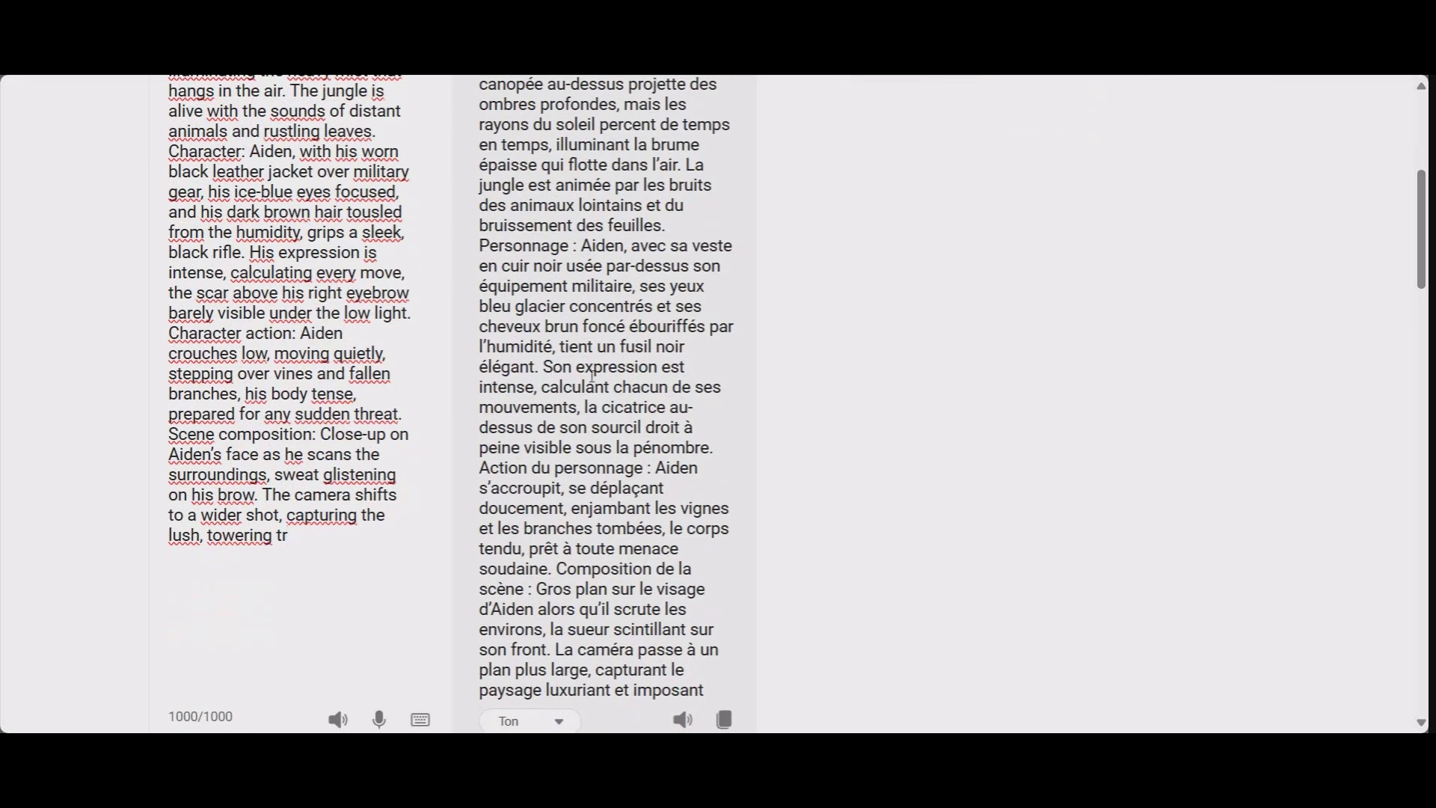
{"action": "scroll", "coordinate": [613, 416], "scroll_direction": "down", "scroll_amount": 1}
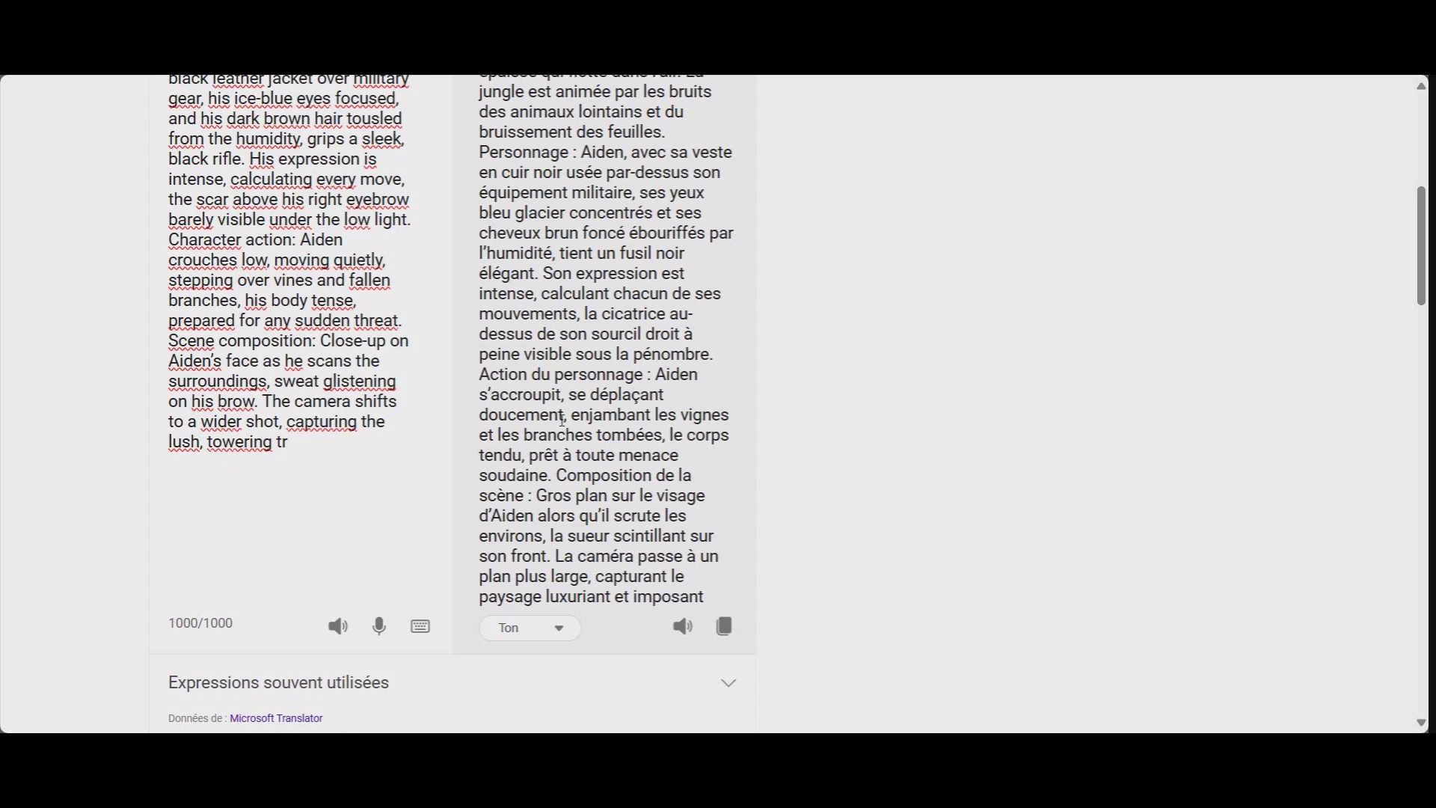
{"action": "scroll", "coordinate": [562, 420], "scroll_direction": "down", "scroll_amount": 1}
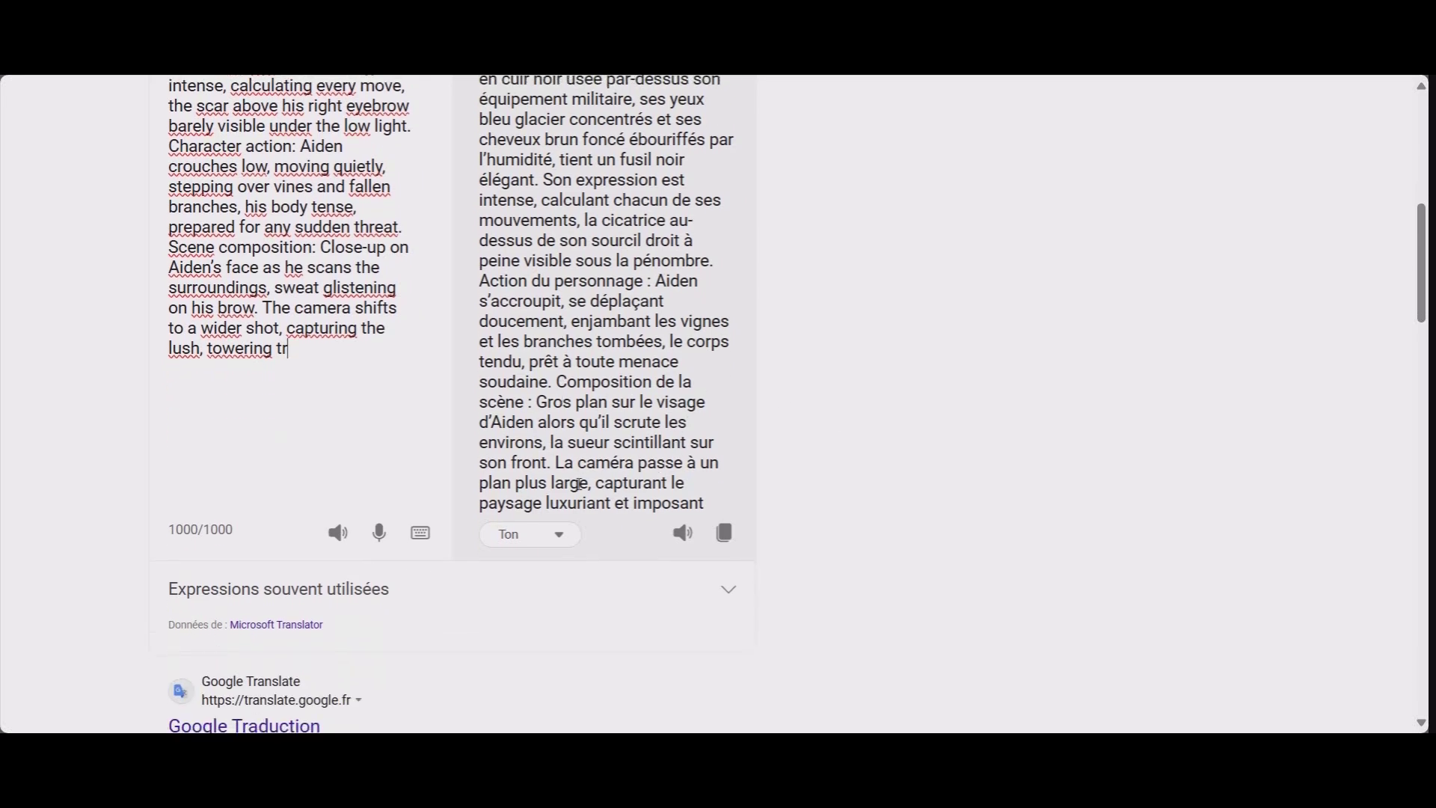
{"action": "scroll", "coordinate": [610, 489], "scroll_direction": "down", "scroll_amount": 1}
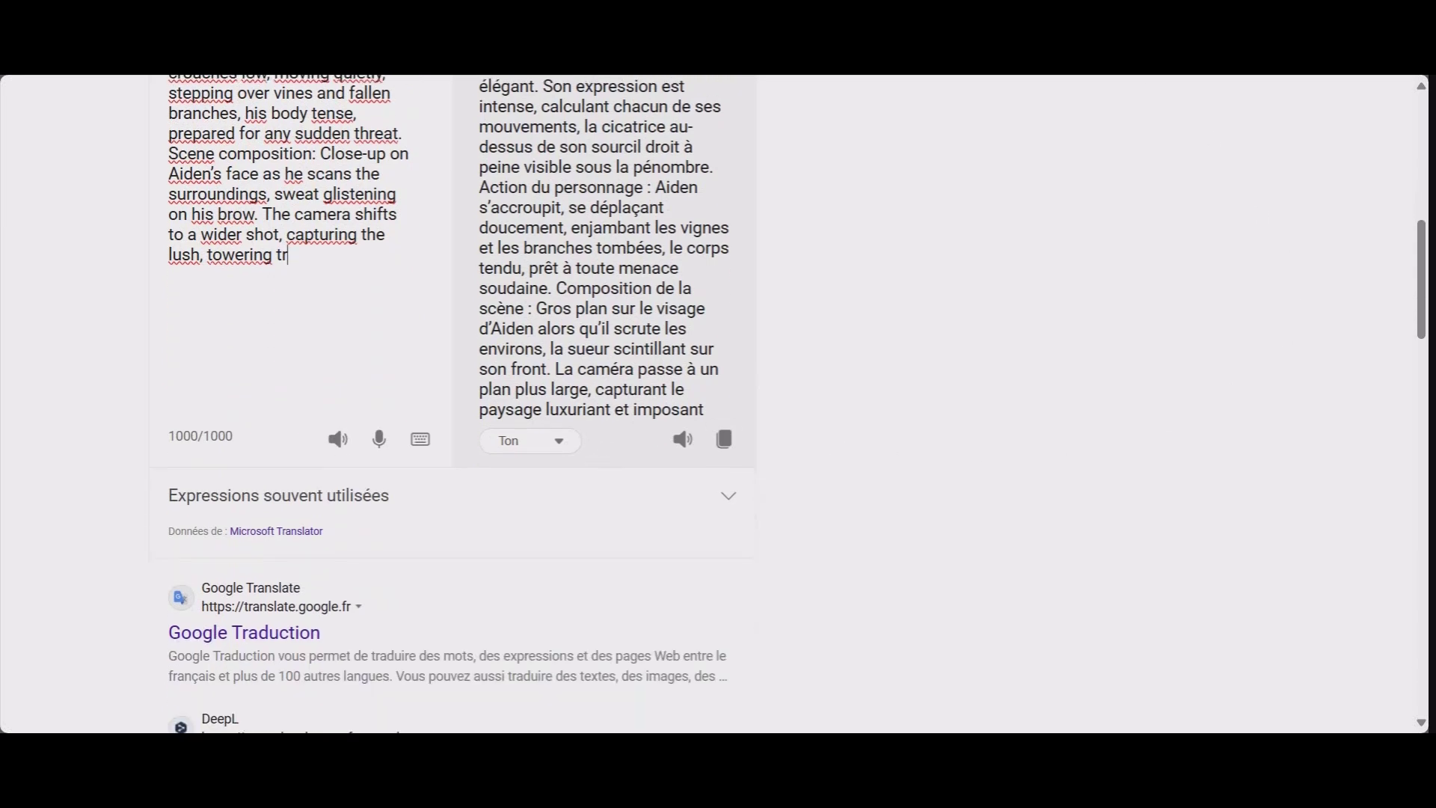
Step: Return to ChatGPT and look through the ten generated action, adventure and horror trailer prompts
{"action": "left_click", "coordinate": [965, 17]}
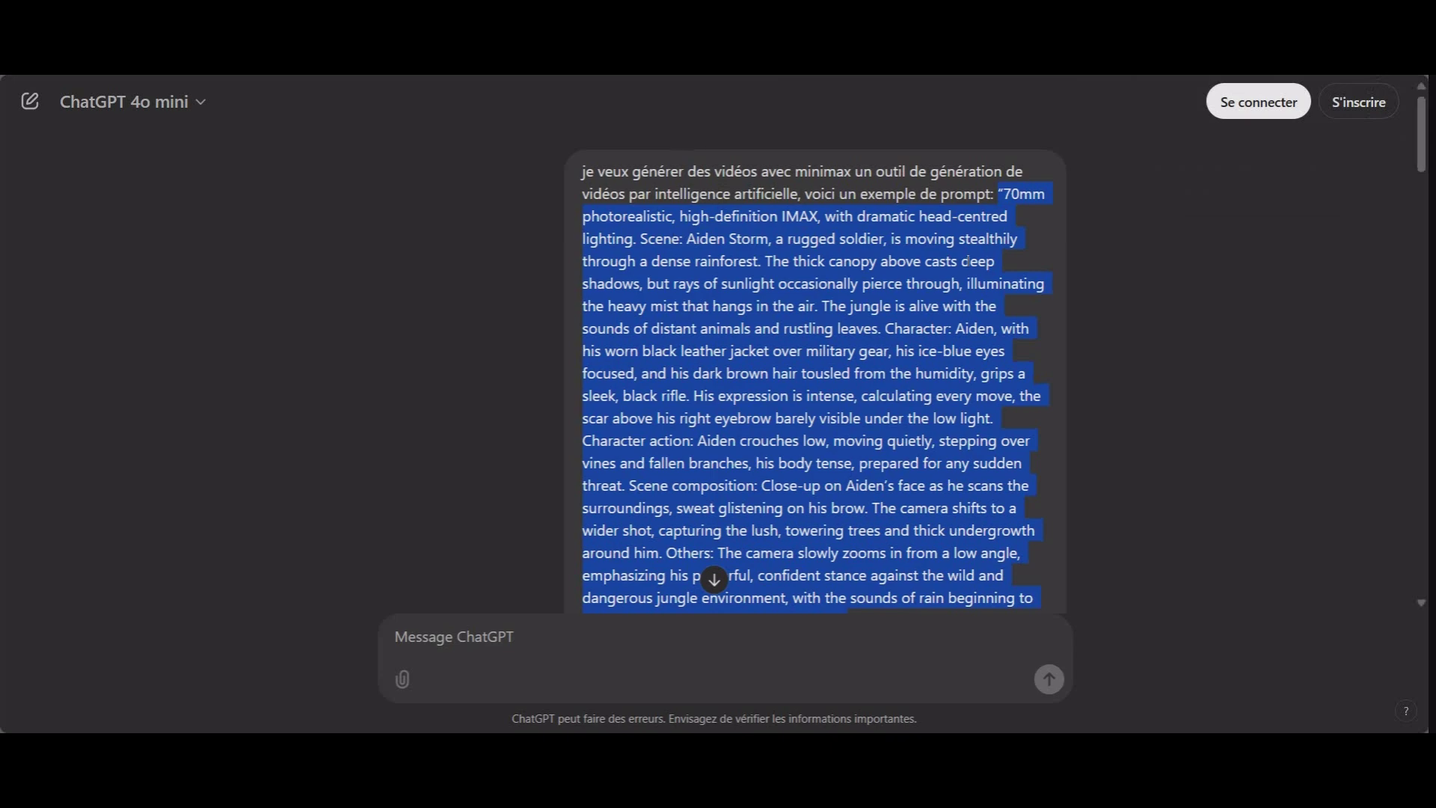
{"action": "scroll", "coordinate": [701, 341], "scroll_direction": "down", "scroll_amount": 3}
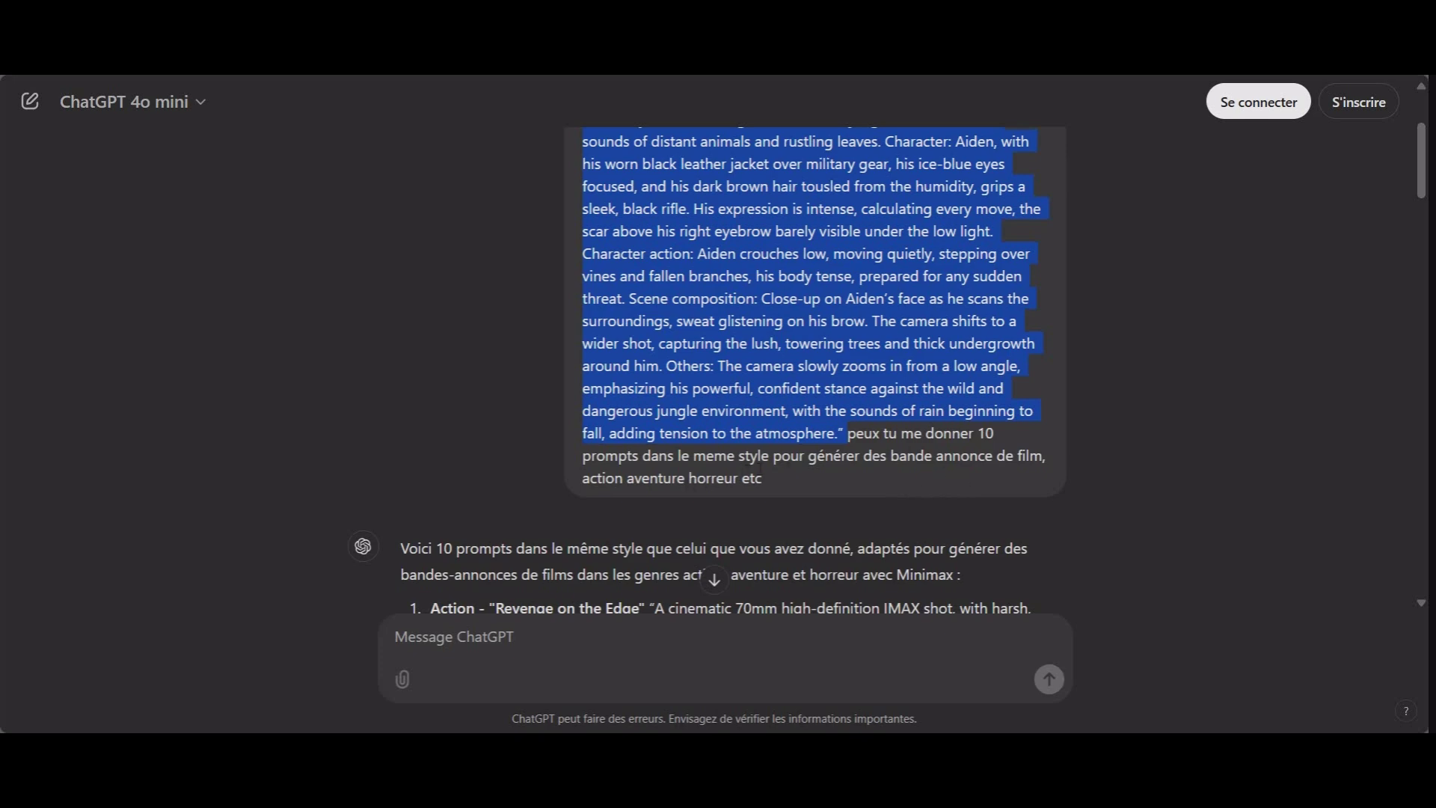
{"action": "scroll", "coordinate": [814, 389], "scroll_direction": "down", "scroll_amount": 1}
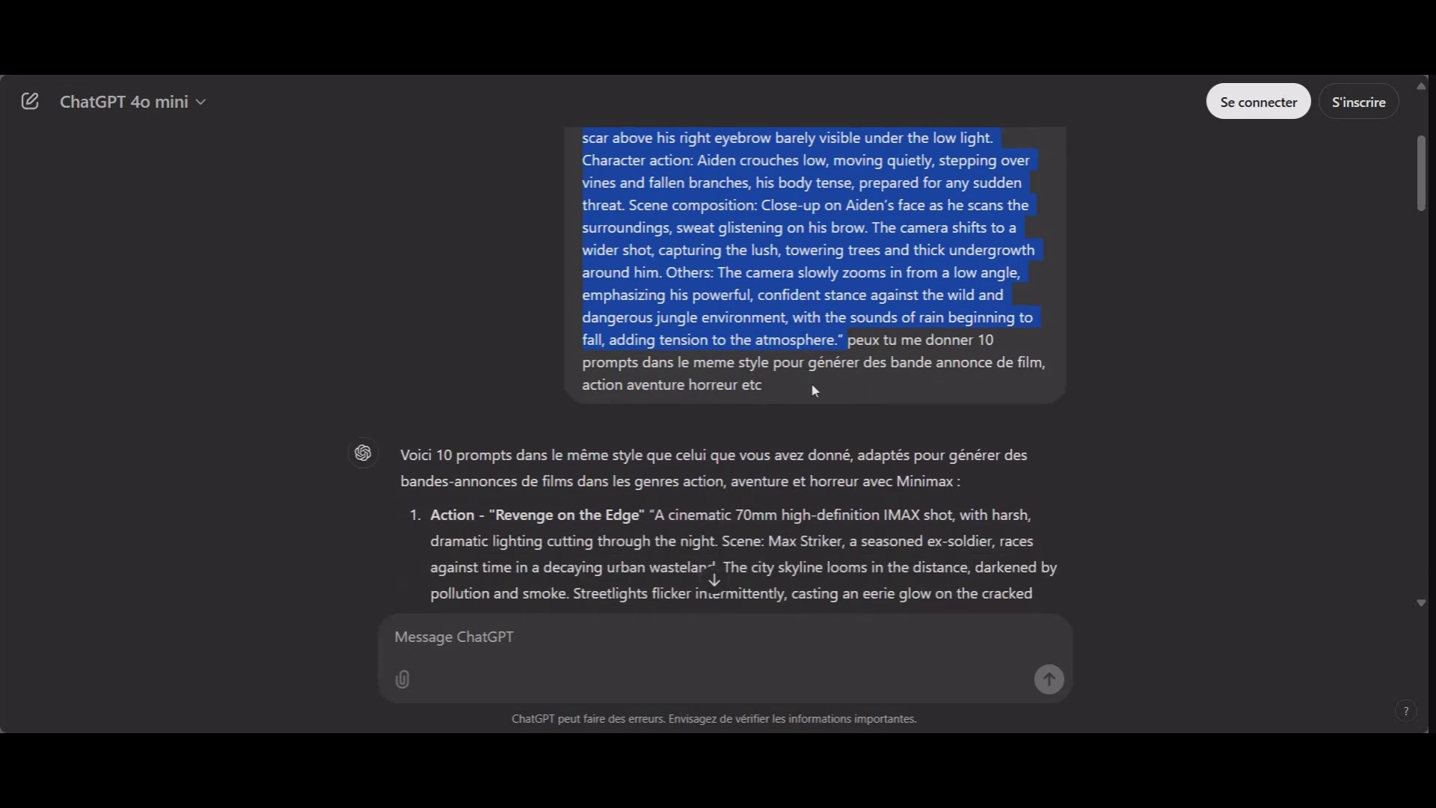
{"action": "scroll", "coordinate": [813, 389], "scroll_direction": "down", "scroll_amount": 3}
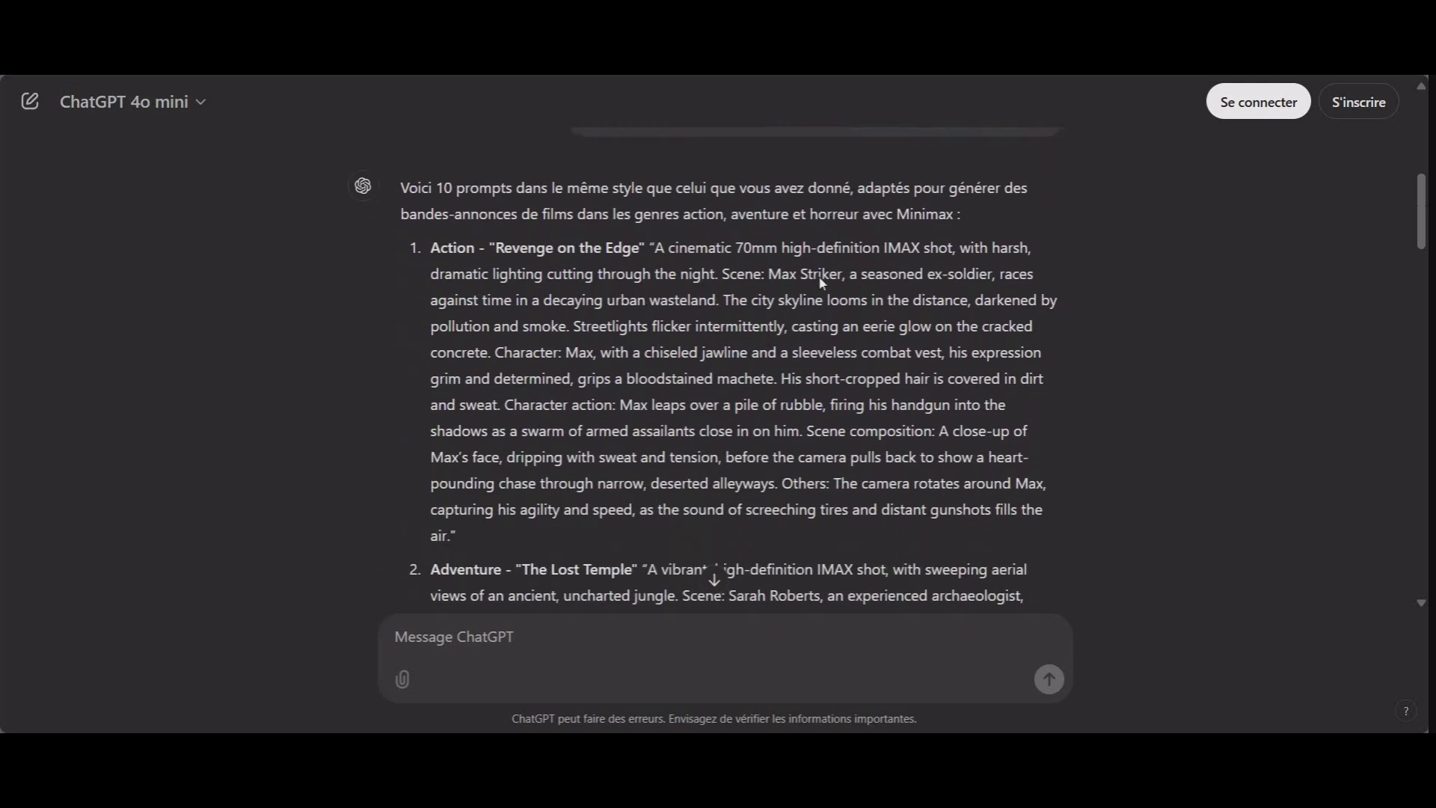
{"action": "scroll", "coordinate": [821, 281], "scroll_direction": "down", "scroll_amount": 10}
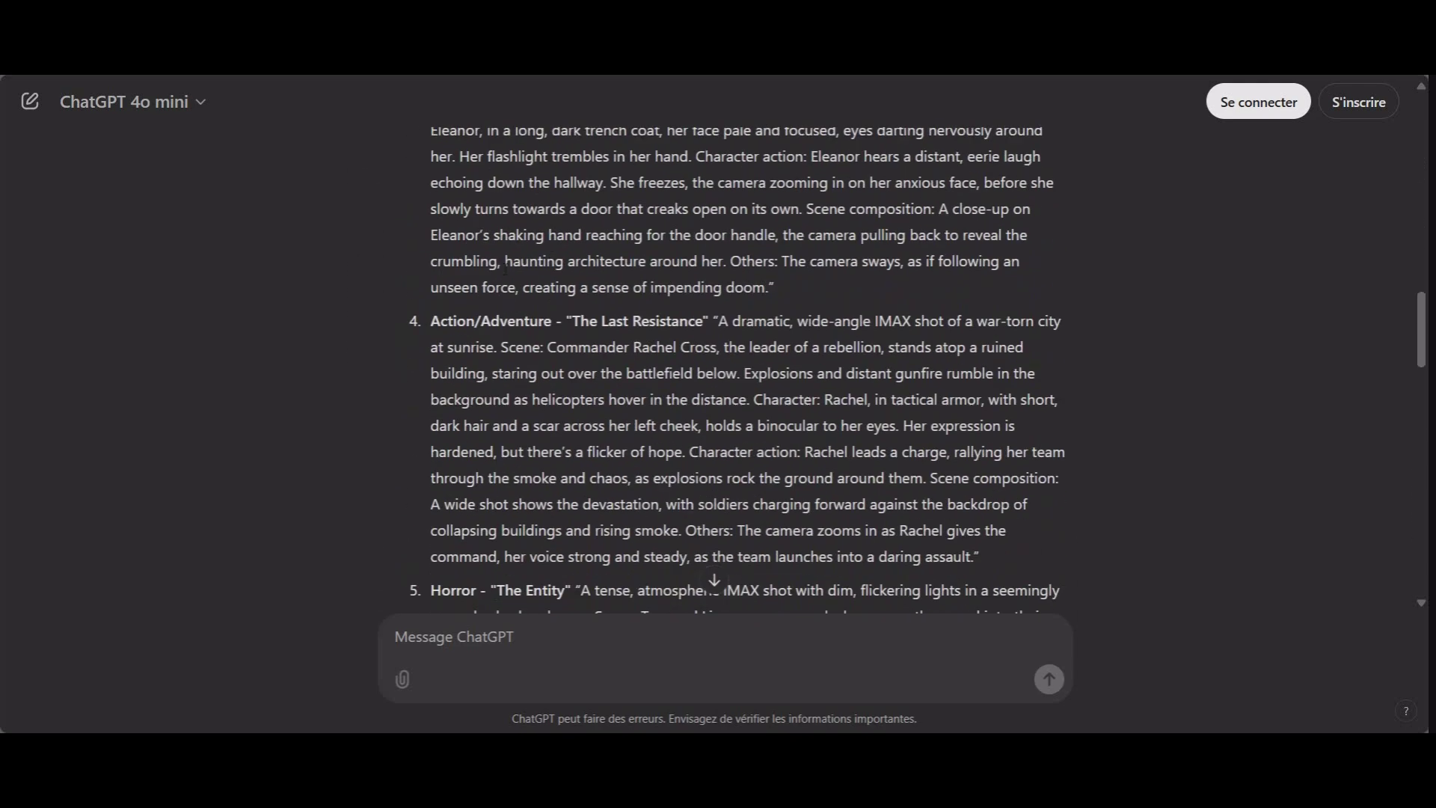
{"action": "scroll", "coordinate": [505, 265], "scroll_direction": "down", "scroll_amount": 10}
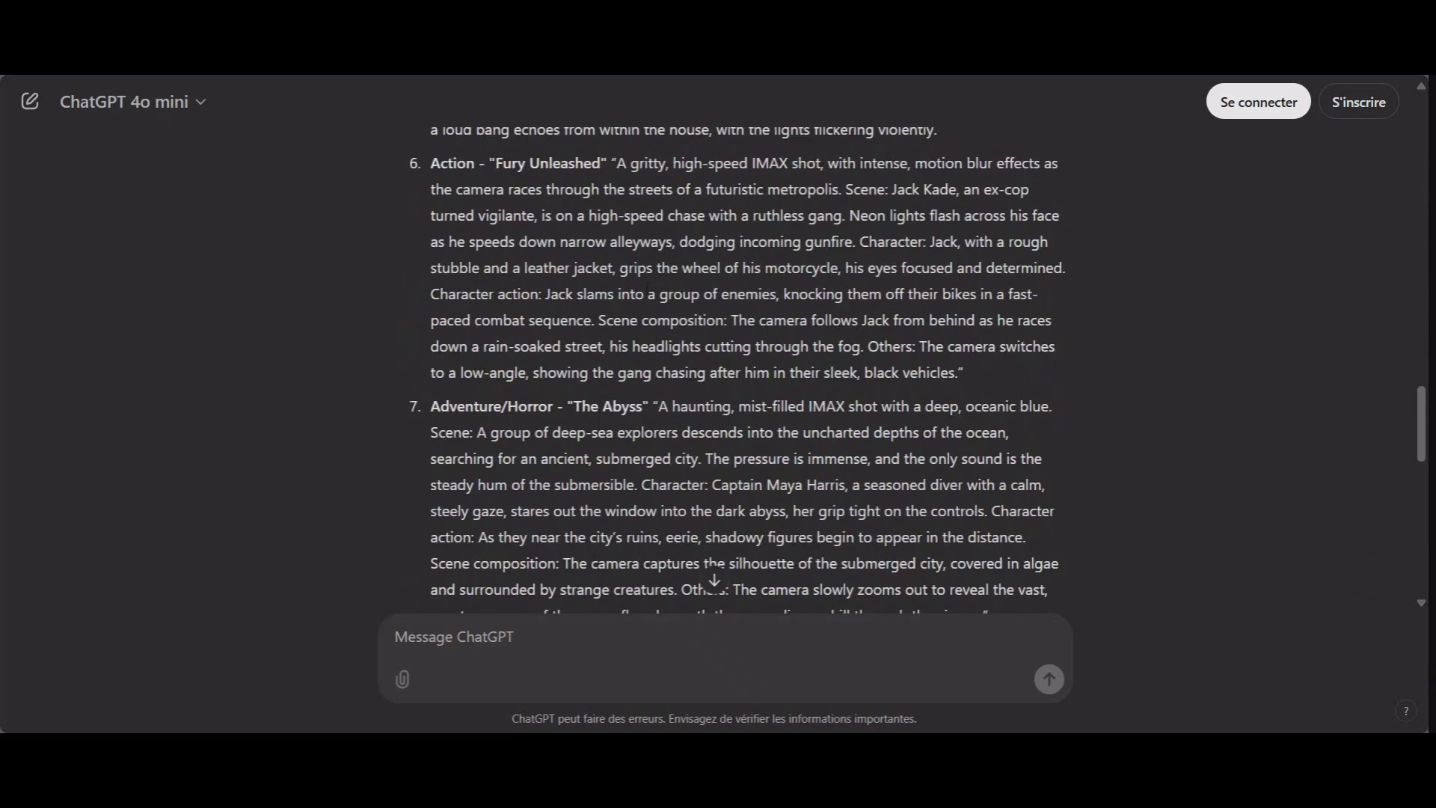
{"action": "scroll", "coordinate": [748, 359], "scroll_direction": "down", "scroll_amount": 5}
{"action": "scroll", "coordinate": [748, 359], "scroll_direction": "up", "scroll_amount": 11}
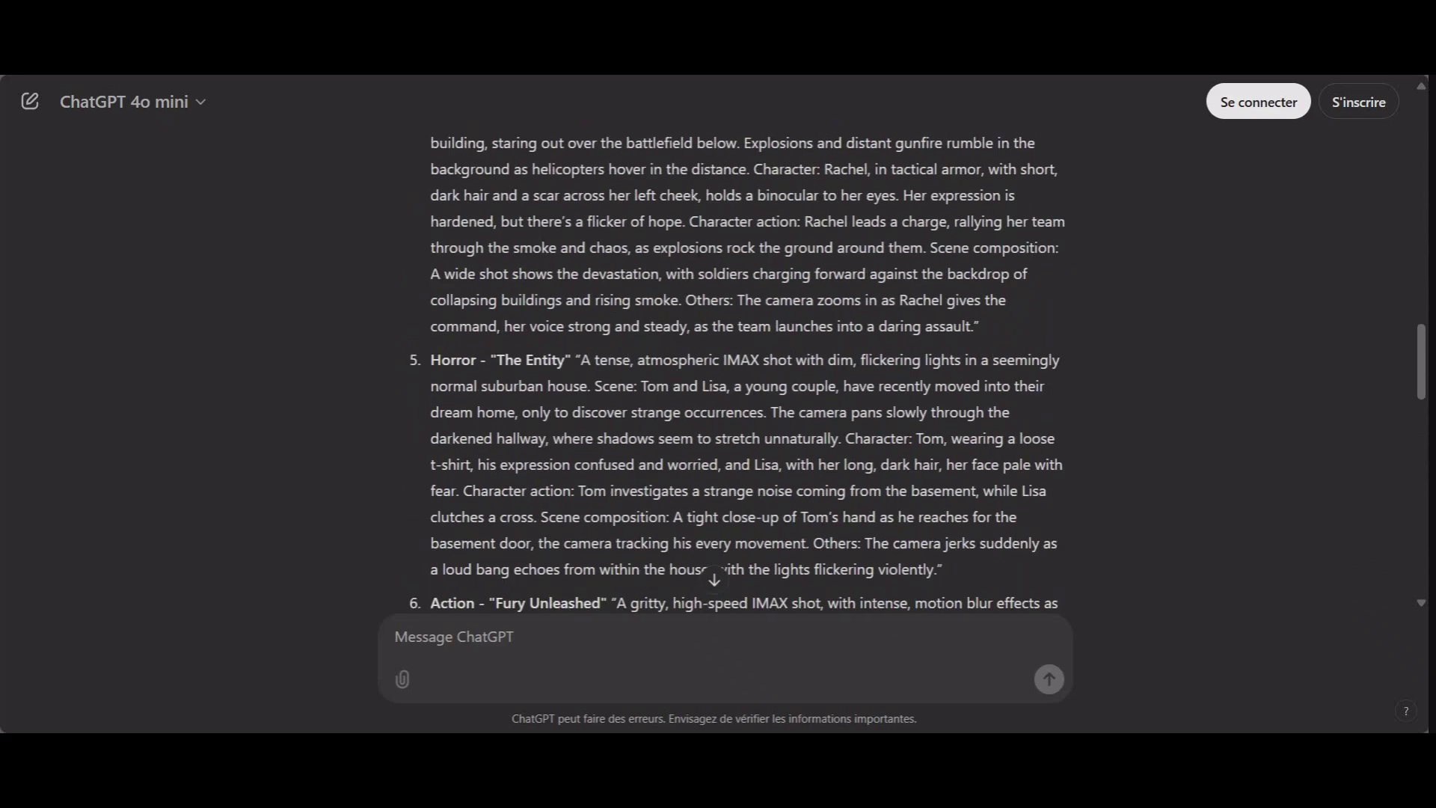
{"action": "scroll", "coordinate": [760, 146], "scroll_direction": "up", "scroll_amount": 12}
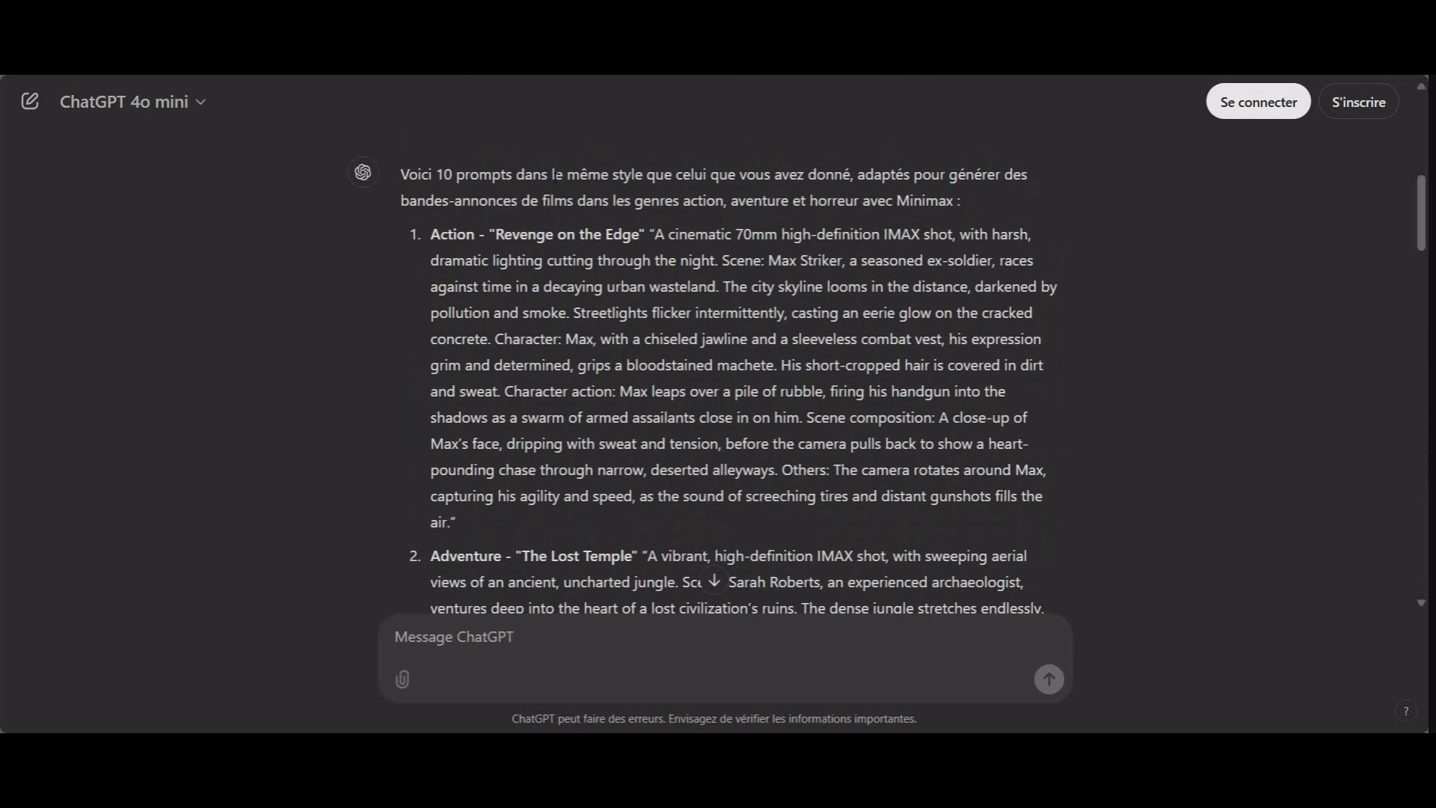
{"action": "scroll", "coordinate": [732, 366], "scroll_direction": "down", "scroll_amount": 5}
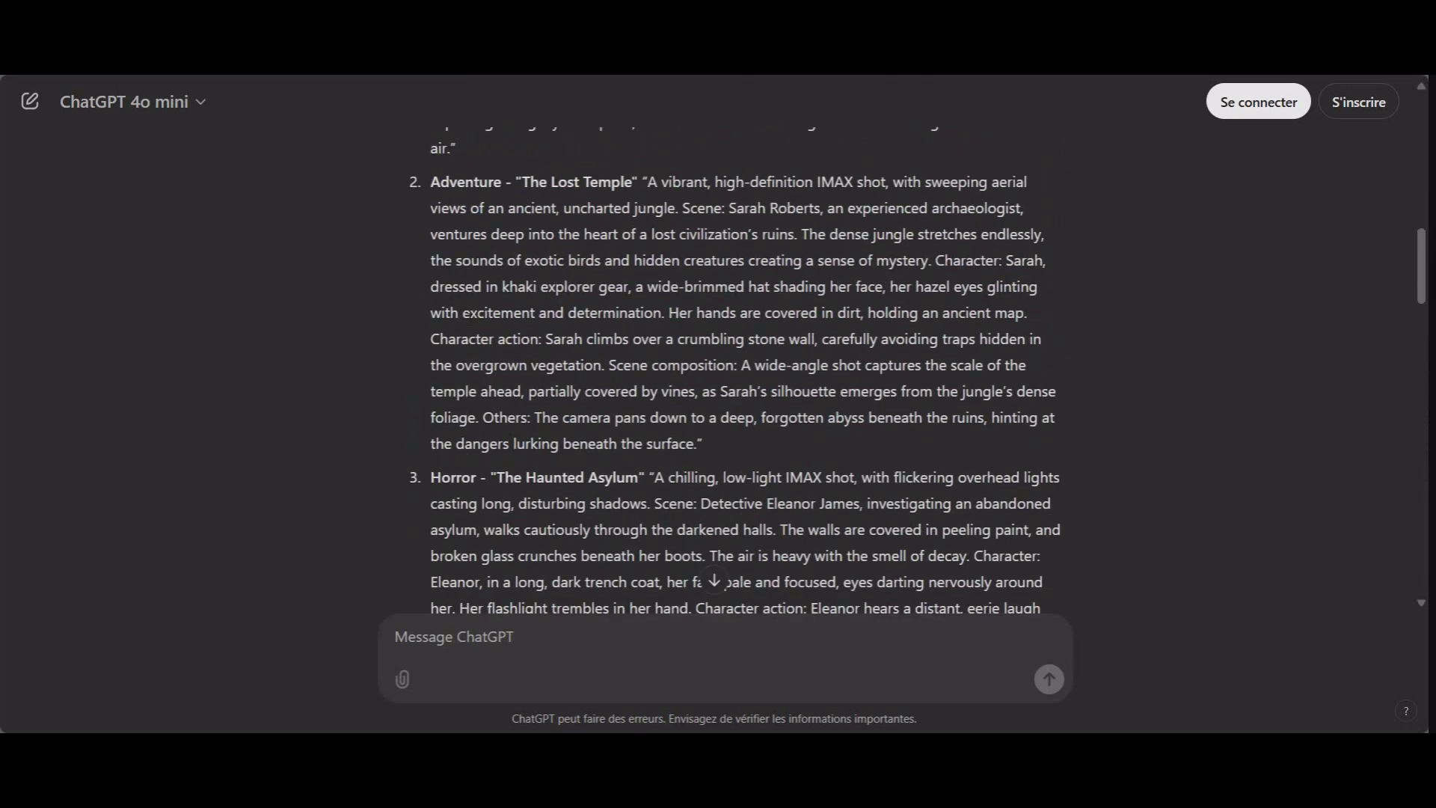
{"action": "scroll", "coordinate": [482, 321], "scroll_direction": "down", "scroll_amount": 12}
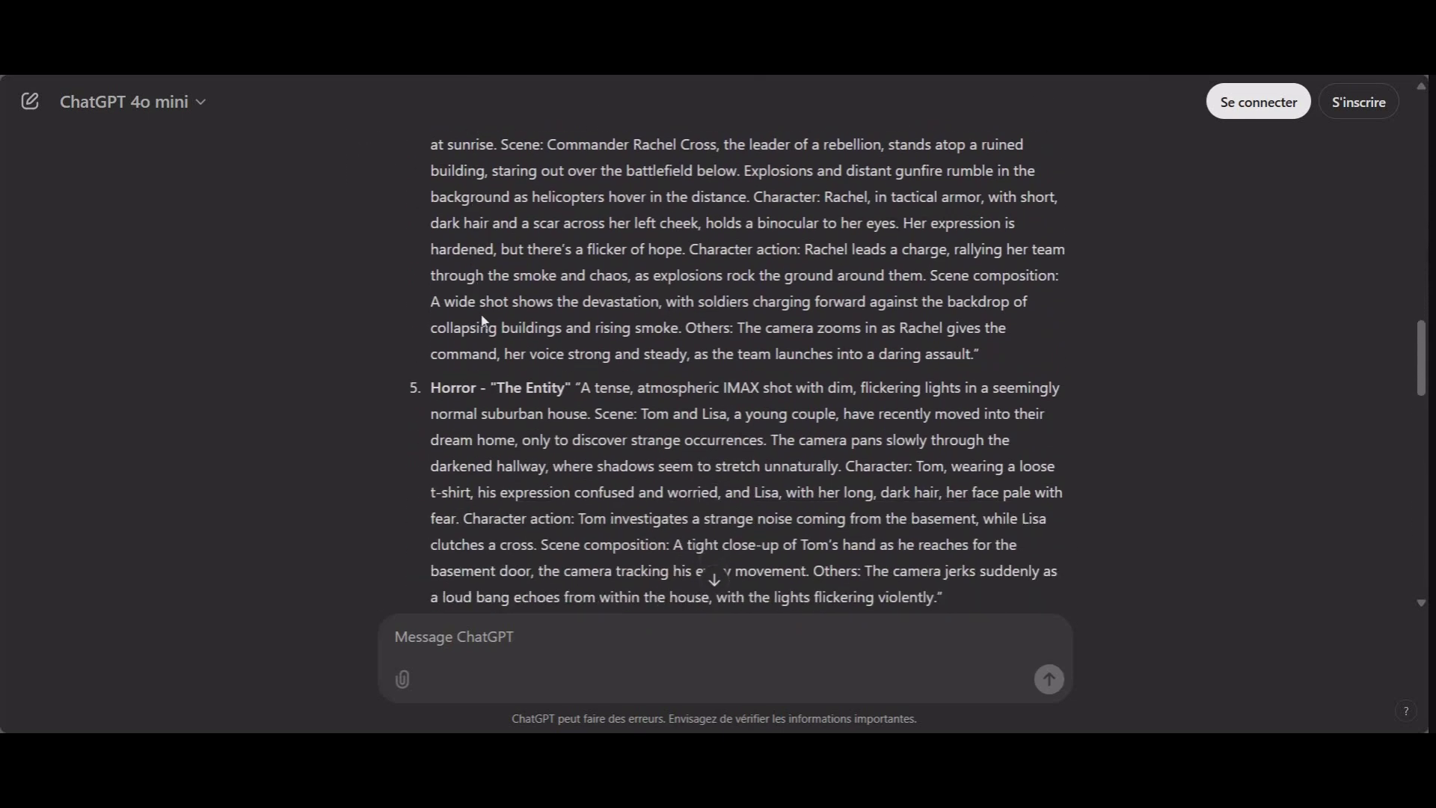
{"action": "scroll", "coordinate": [482, 321], "scroll_direction": "down", "scroll_amount": 3}
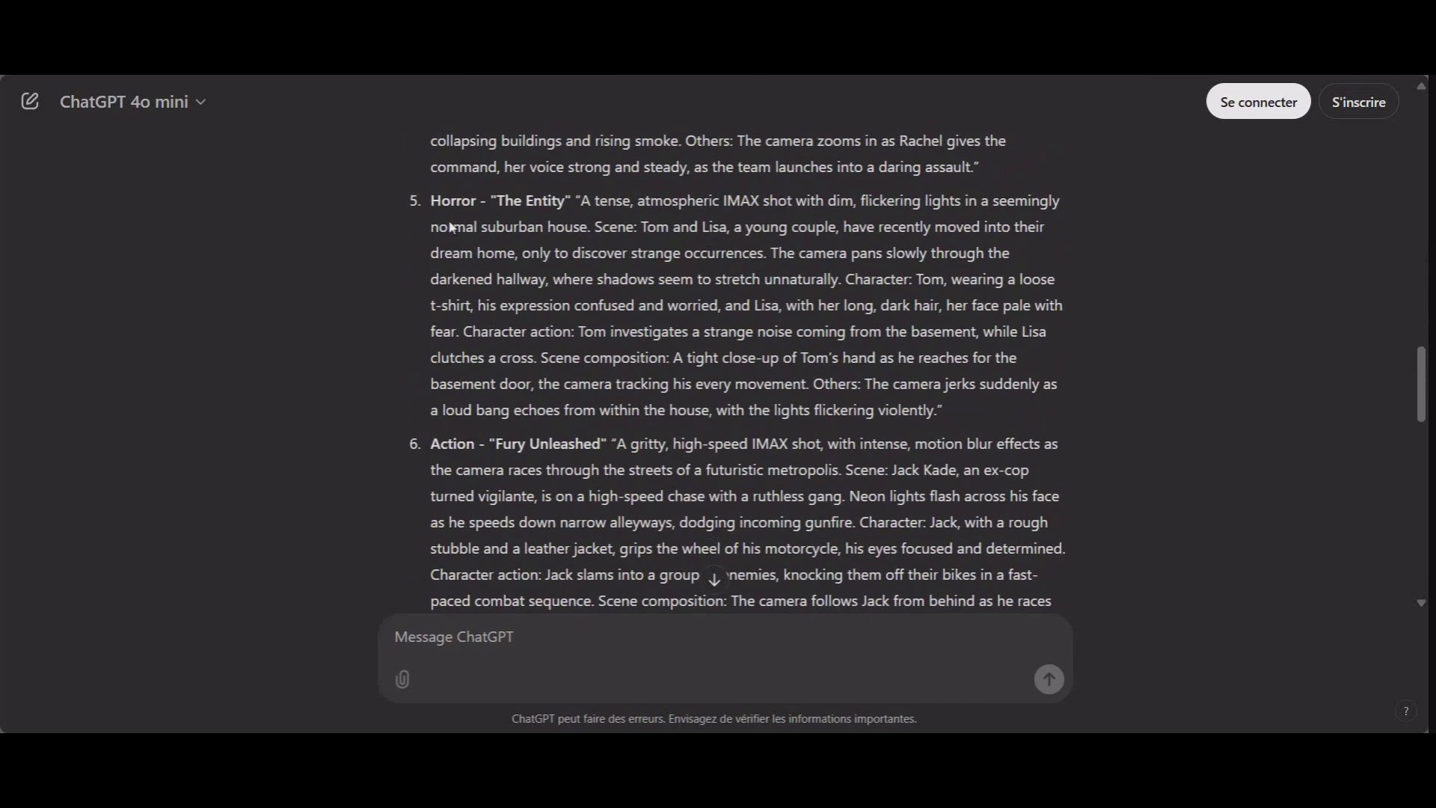
{"action": "scroll", "coordinate": [452, 227], "scroll_direction": "down", "scroll_amount": 8}
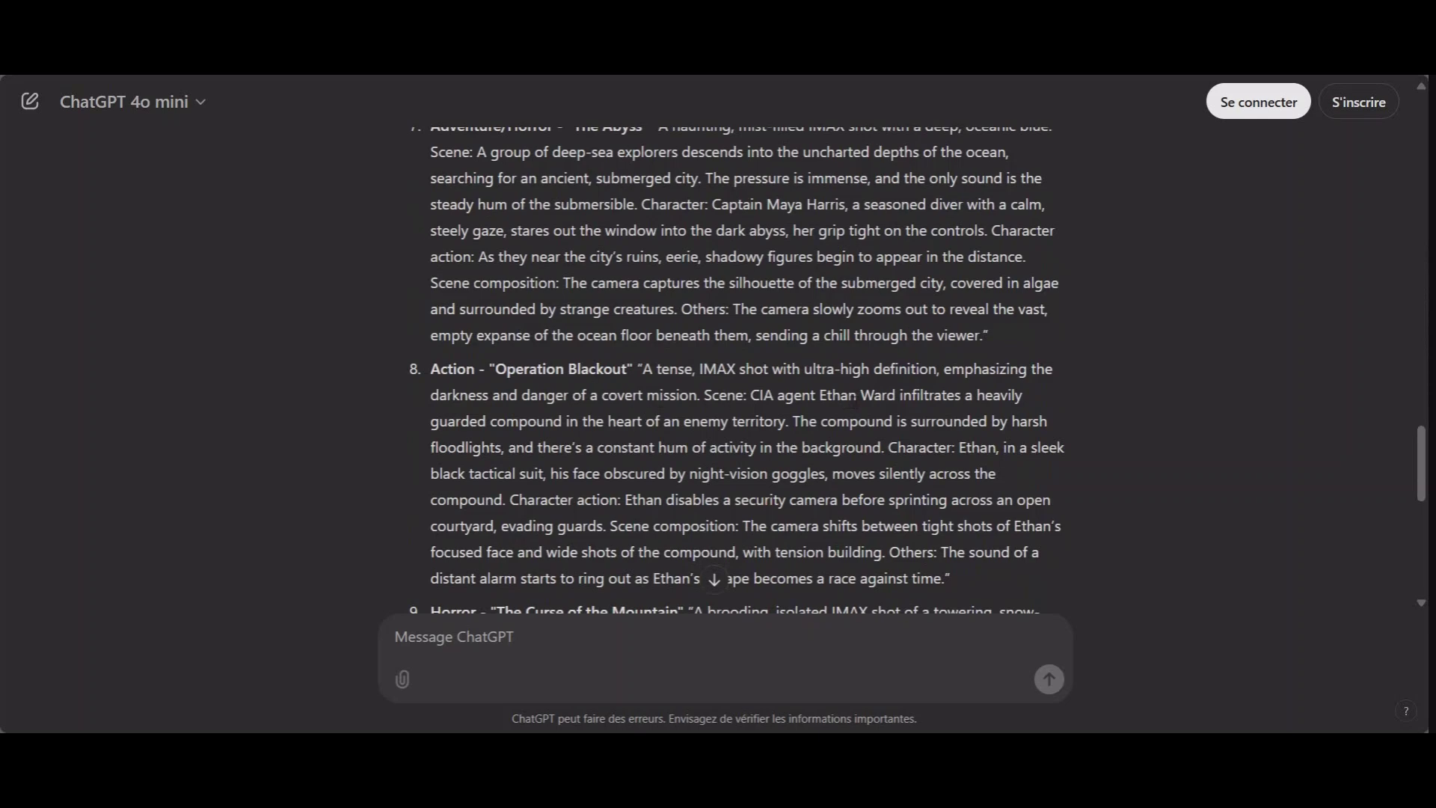
{"action": "scroll", "coordinate": [1018, 395], "scroll_direction": "down", "scroll_amount": 1}
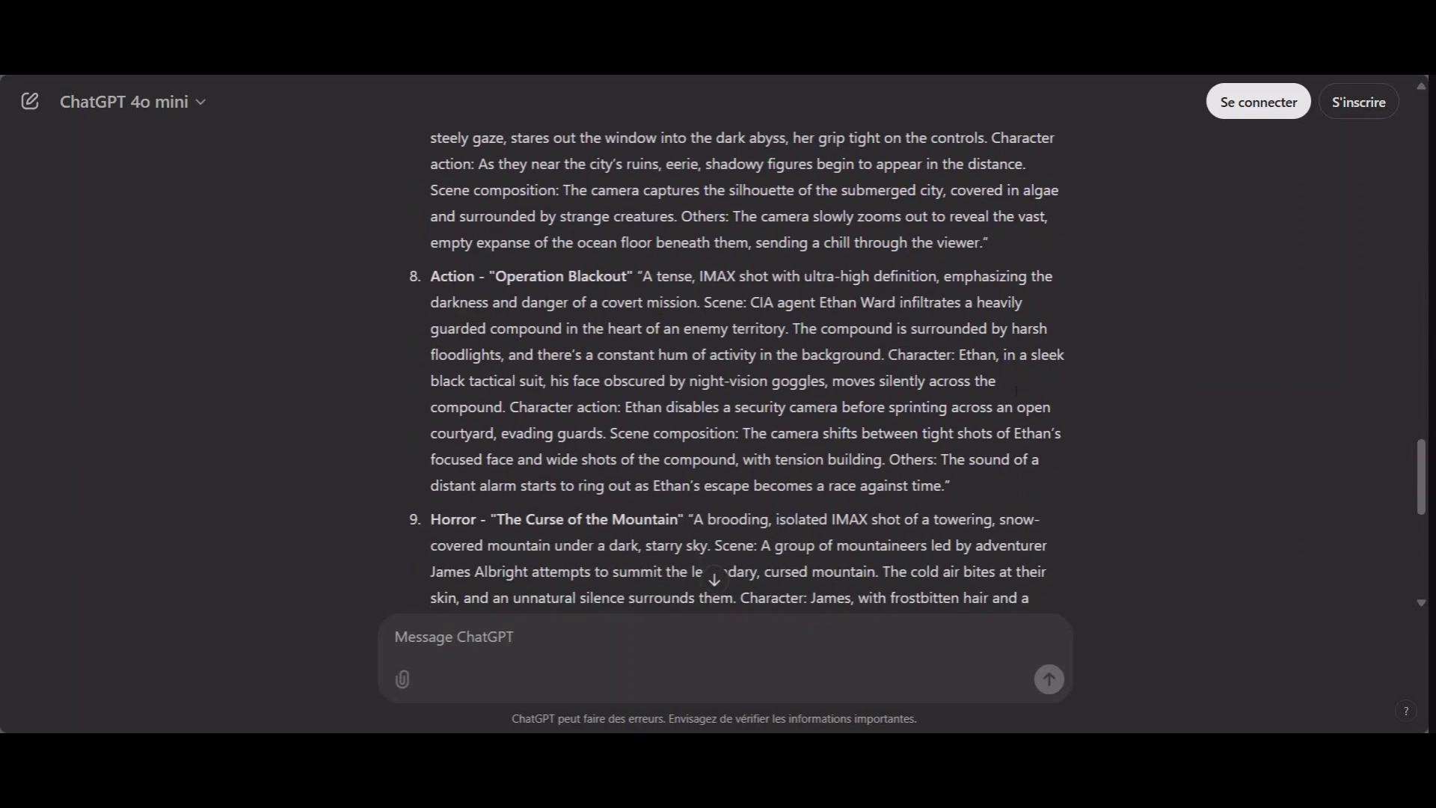
{"action": "scroll", "coordinate": [997, 384], "scroll_direction": "down", "scroll_amount": 1}
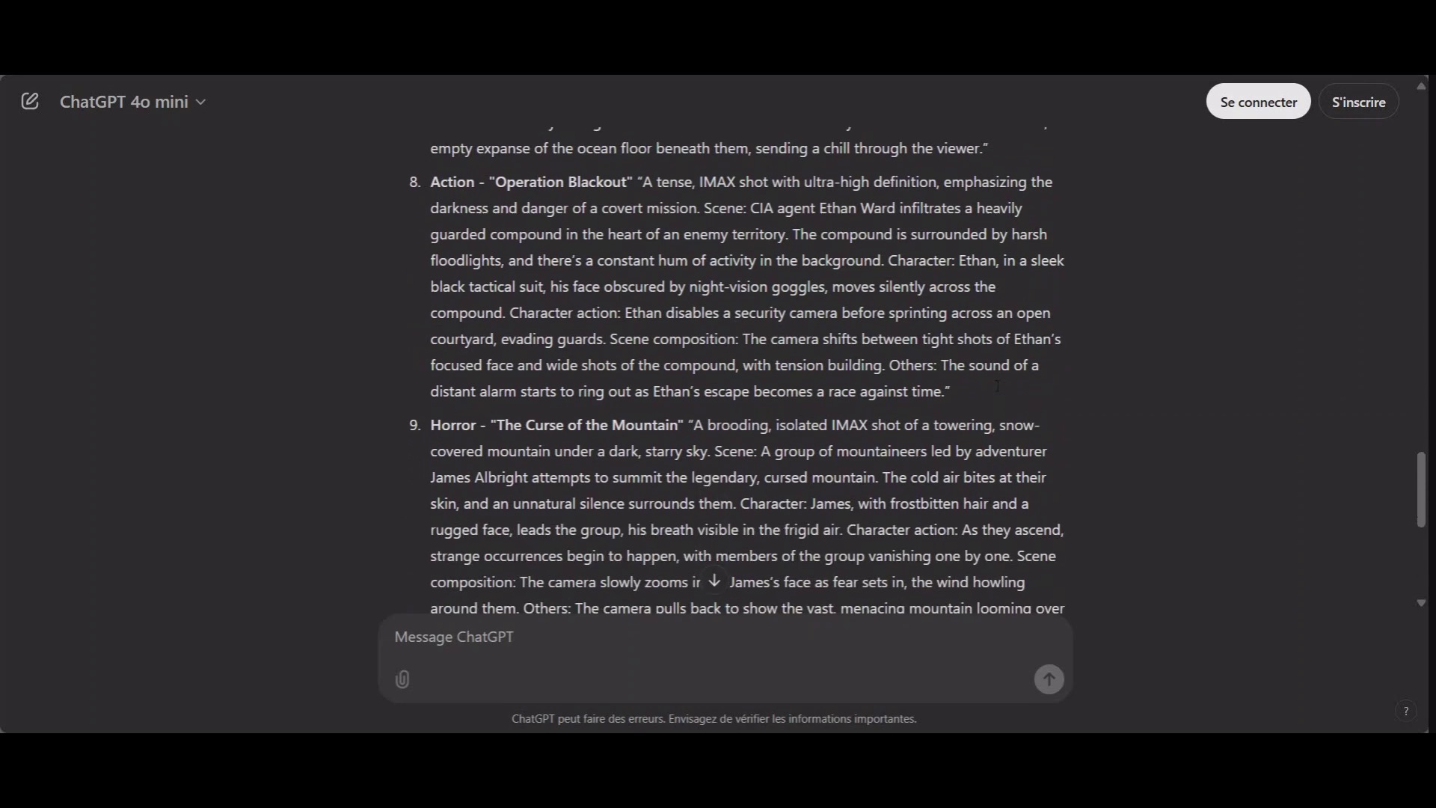
{"action": "scroll", "coordinate": [996, 385], "scroll_direction": "down", "scroll_amount": 1}
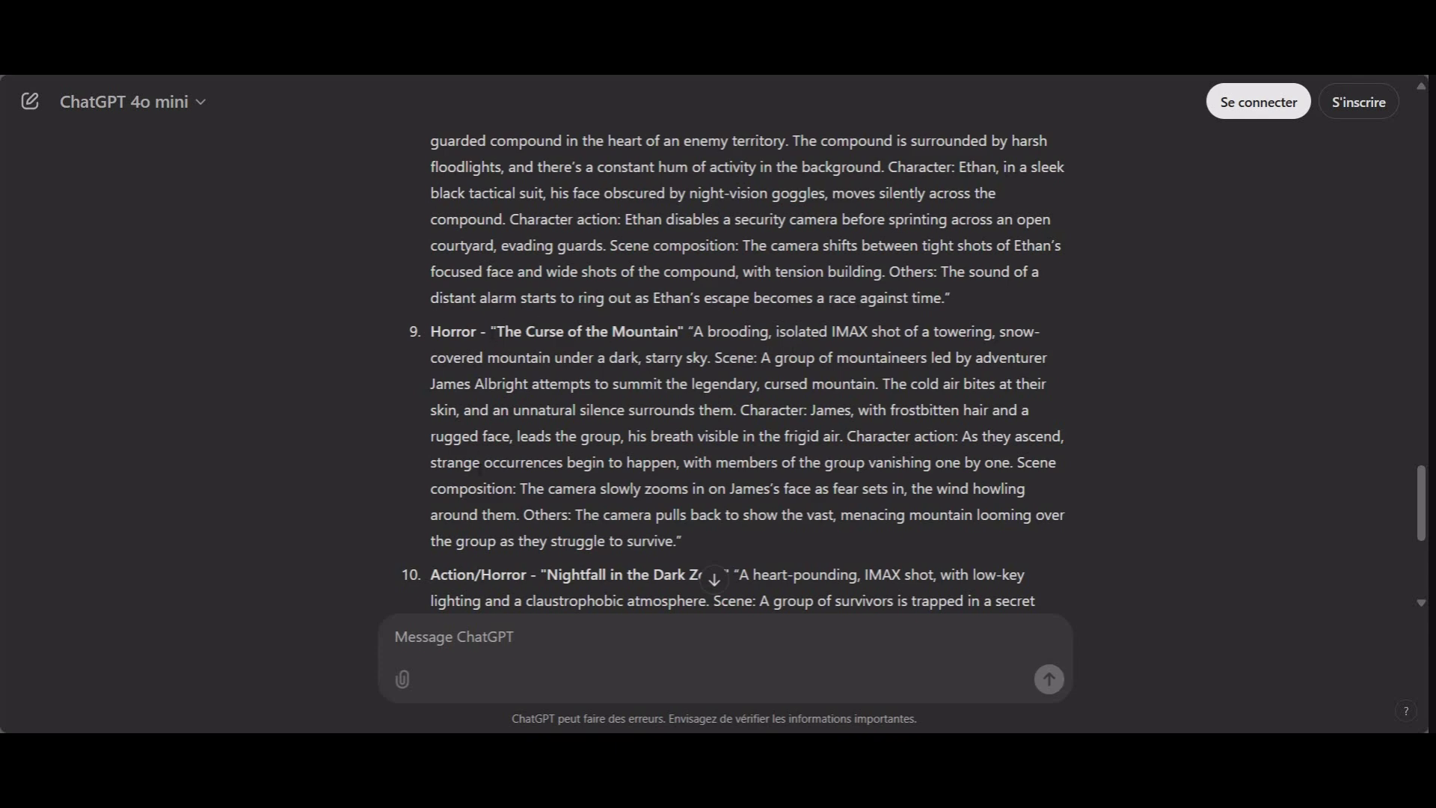
{"action": "scroll", "coordinate": [482, 362], "scroll_direction": "down", "scroll_amount": 3}
{"action": "scroll", "coordinate": [482, 362], "scroll_direction": "up", "scroll_amount": 3}
Step: Copy the full text of the ninth prompt, "The Curse of the Mountain", including its title
{"action": "left_click_drag", "start_coordinate": [491, 331], "coordinate": [992, 533]}
{"action": "key", "text": "ctrl+c"}
{"action": "right_click", "coordinate": [993, 533]}
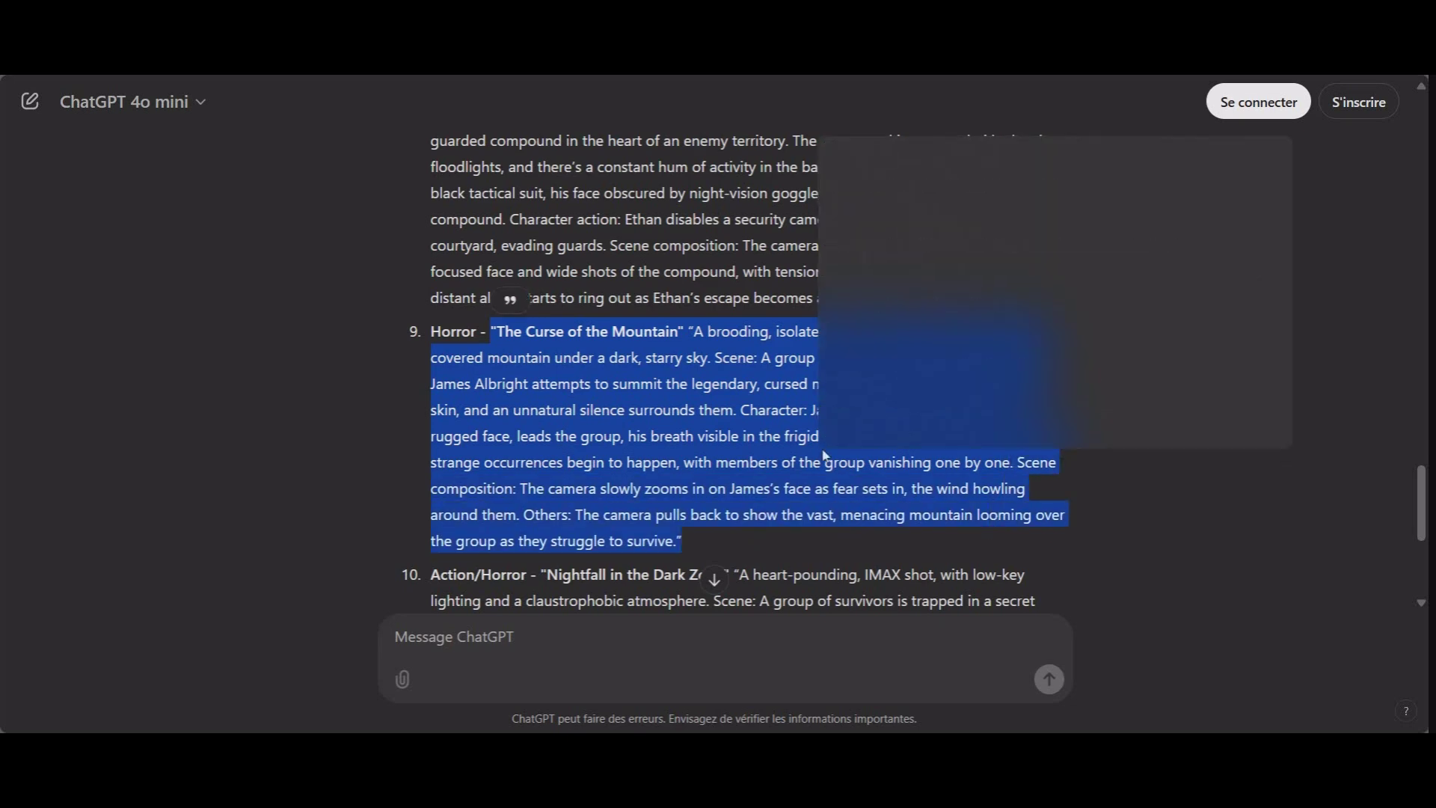
{"action": "left_click", "coordinate": [882, 160]}
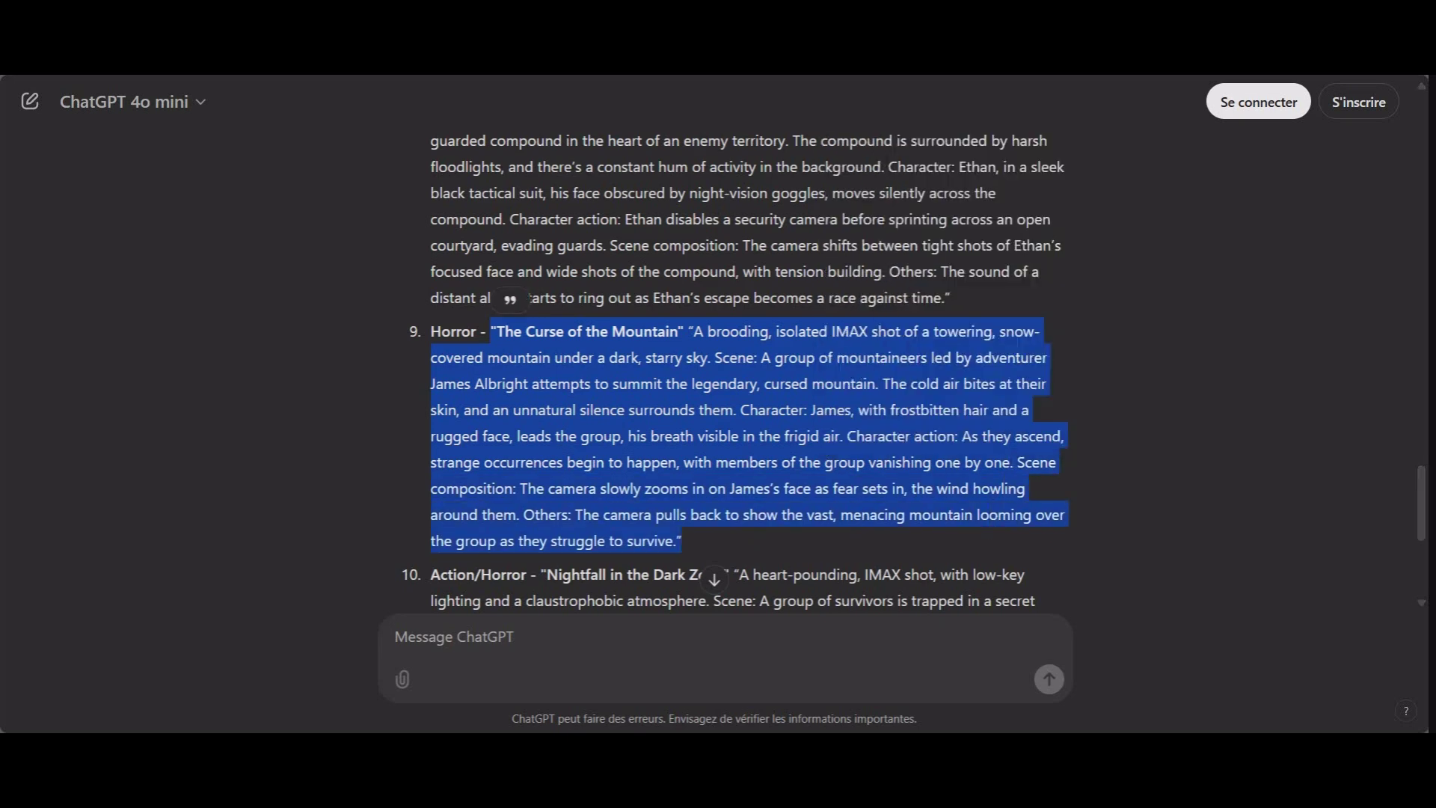
Step: Switch to the Bing translator, replace the old English text with the copied mountain prompt, and read its French translation
{"action": "left_click", "coordinate": [1197, 15]}
{"action": "scroll", "coordinate": [449, 262], "scroll_direction": "up", "scroll_amount": 9}
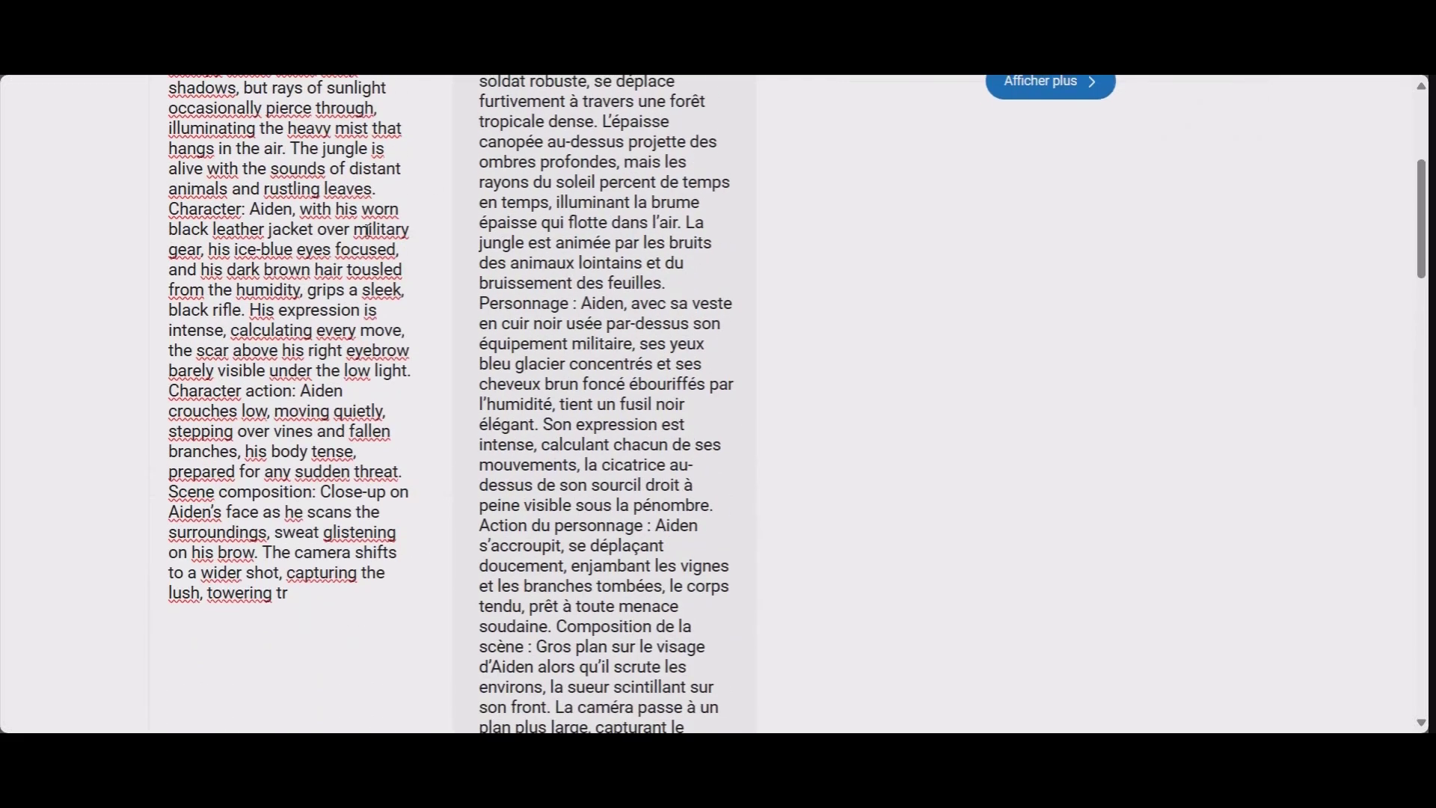
{"action": "left_click", "coordinate": [420, 290]}
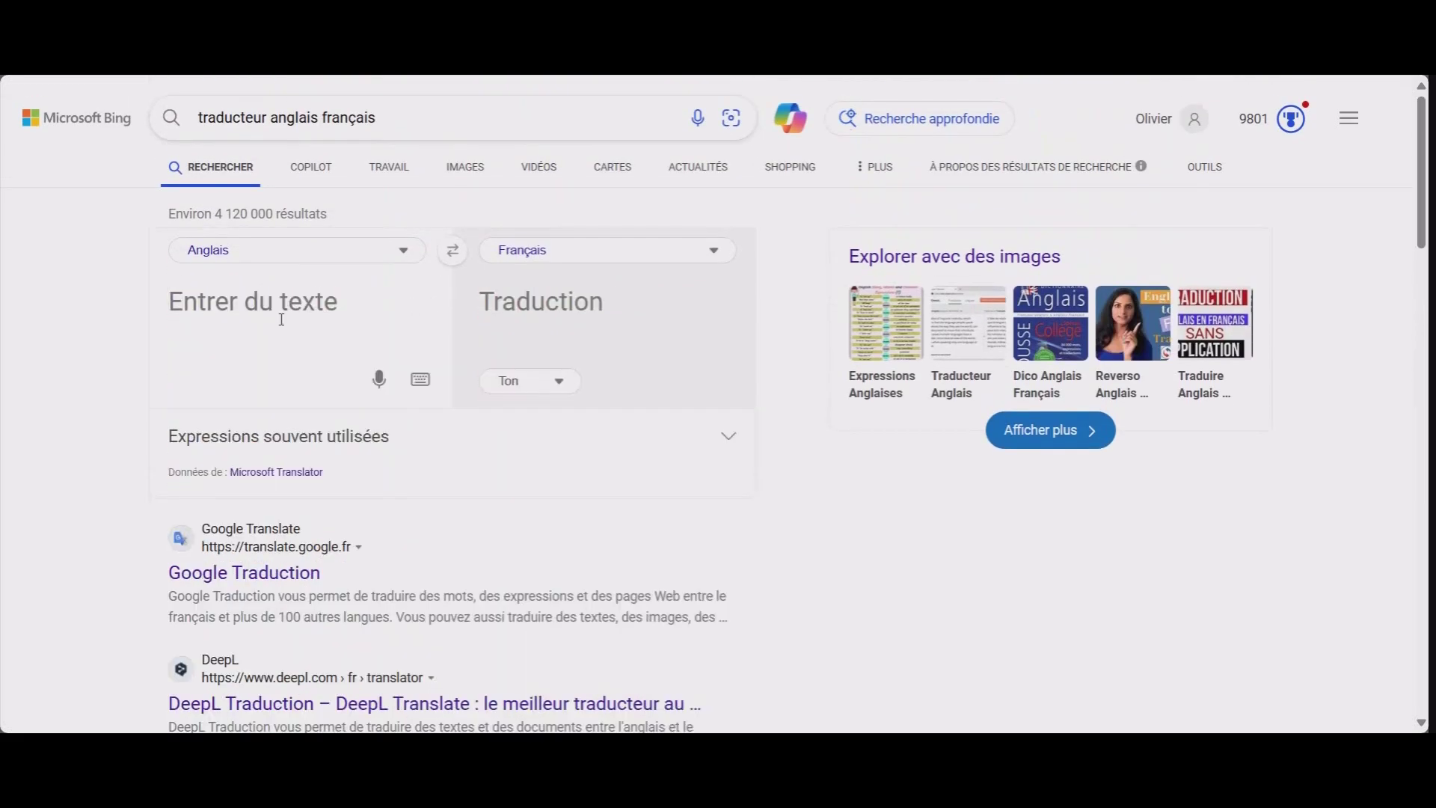
{"action": "right_click", "coordinate": [281, 315]}
{"action": "left_click", "coordinate": [357, 499]}
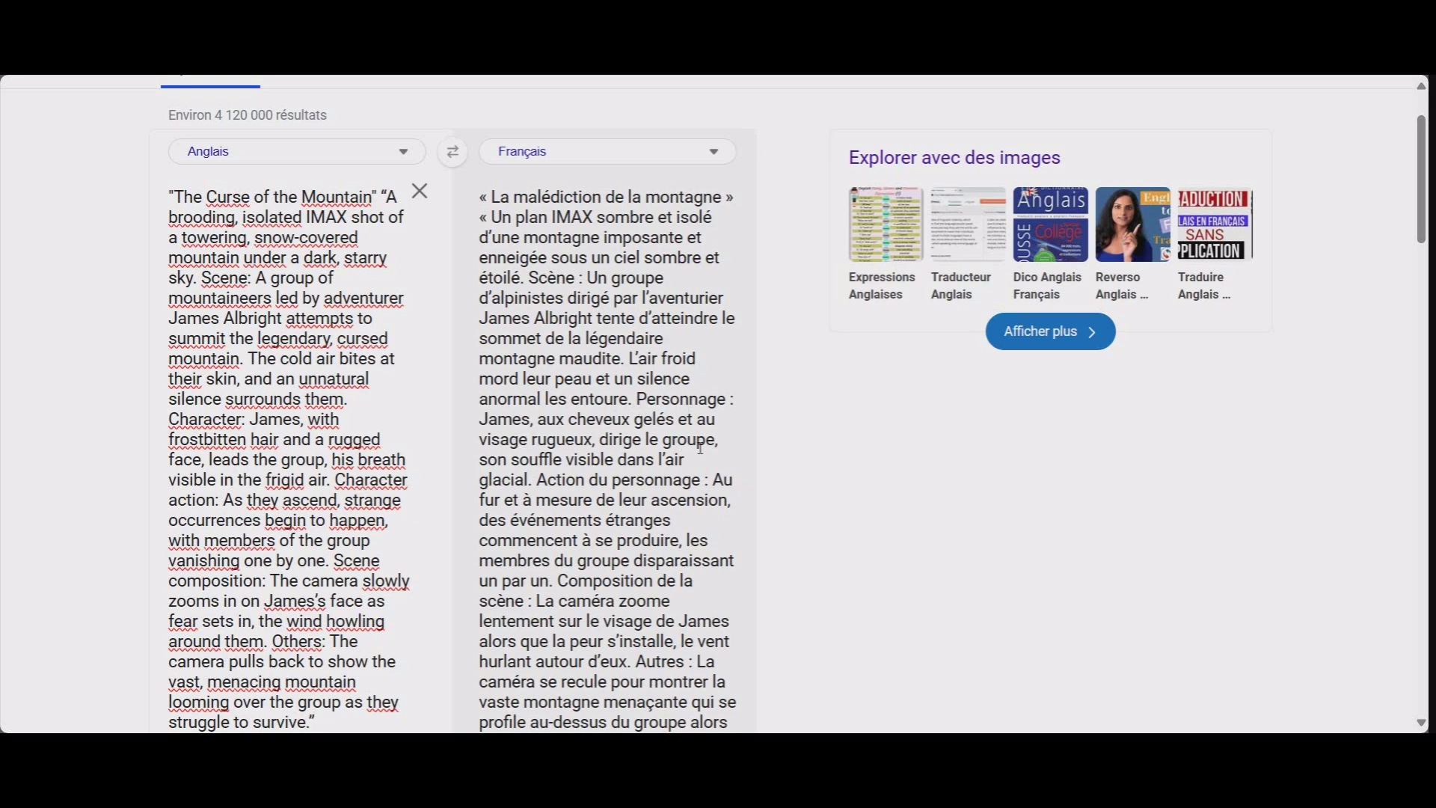
{"action": "scroll", "coordinate": [700, 447], "scroll_direction": "down", "scroll_amount": 1}
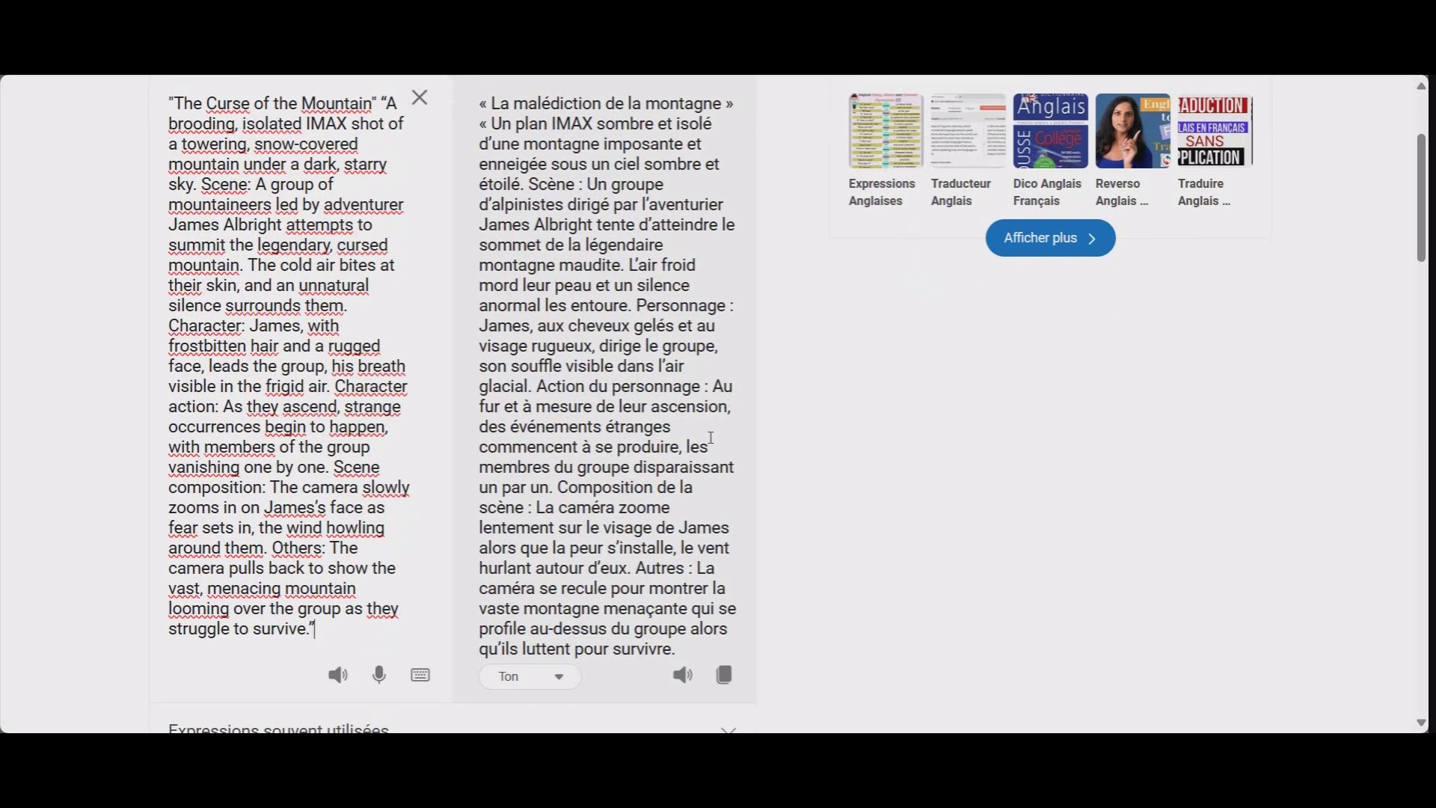
{"action": "scroll", "coordinate": [710, 437], "scroll_direction": "down", "scroll_amount": 1}
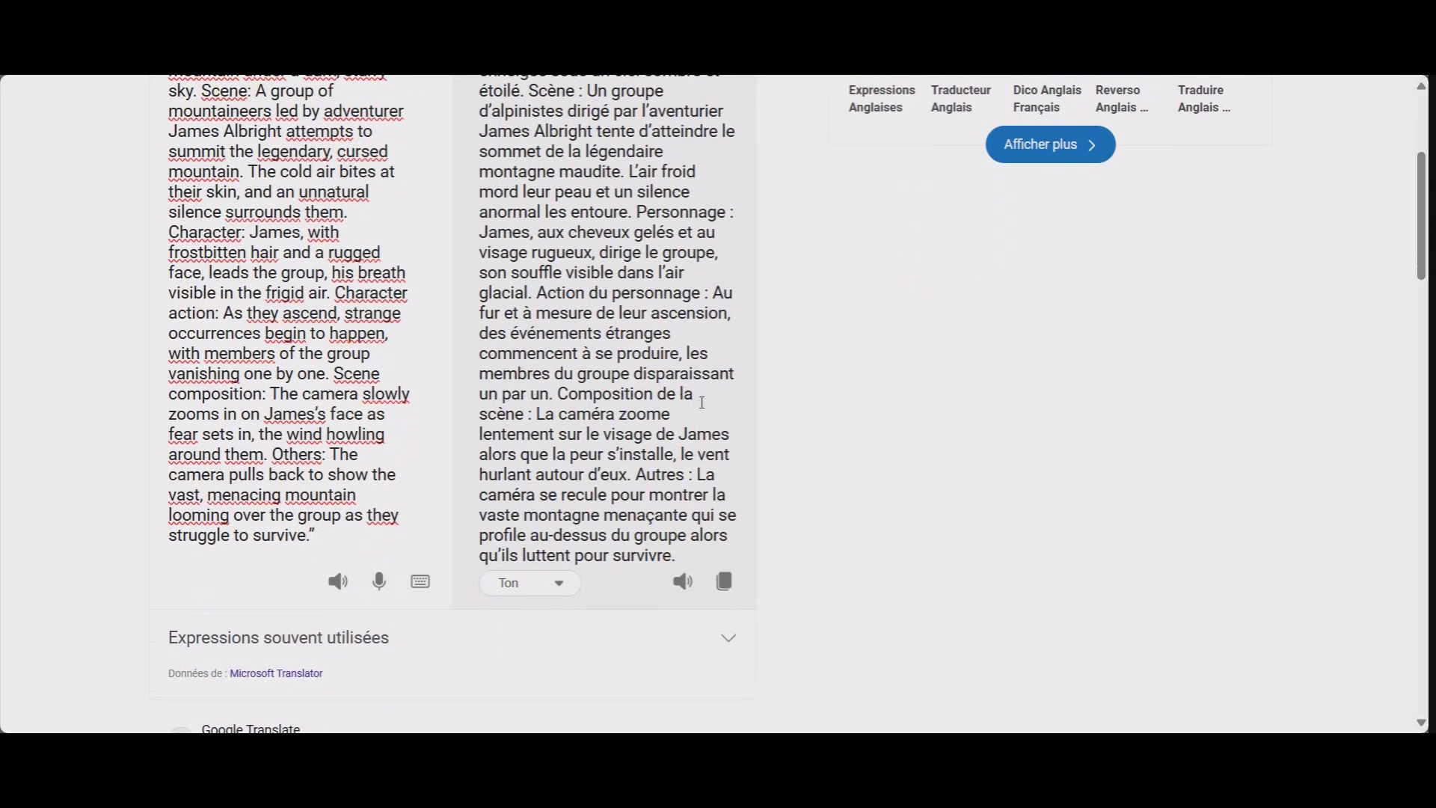
{"action": "scroll", "coordinate": [702, 402], "scroll_direction": "down", "scroll_amount": 1}
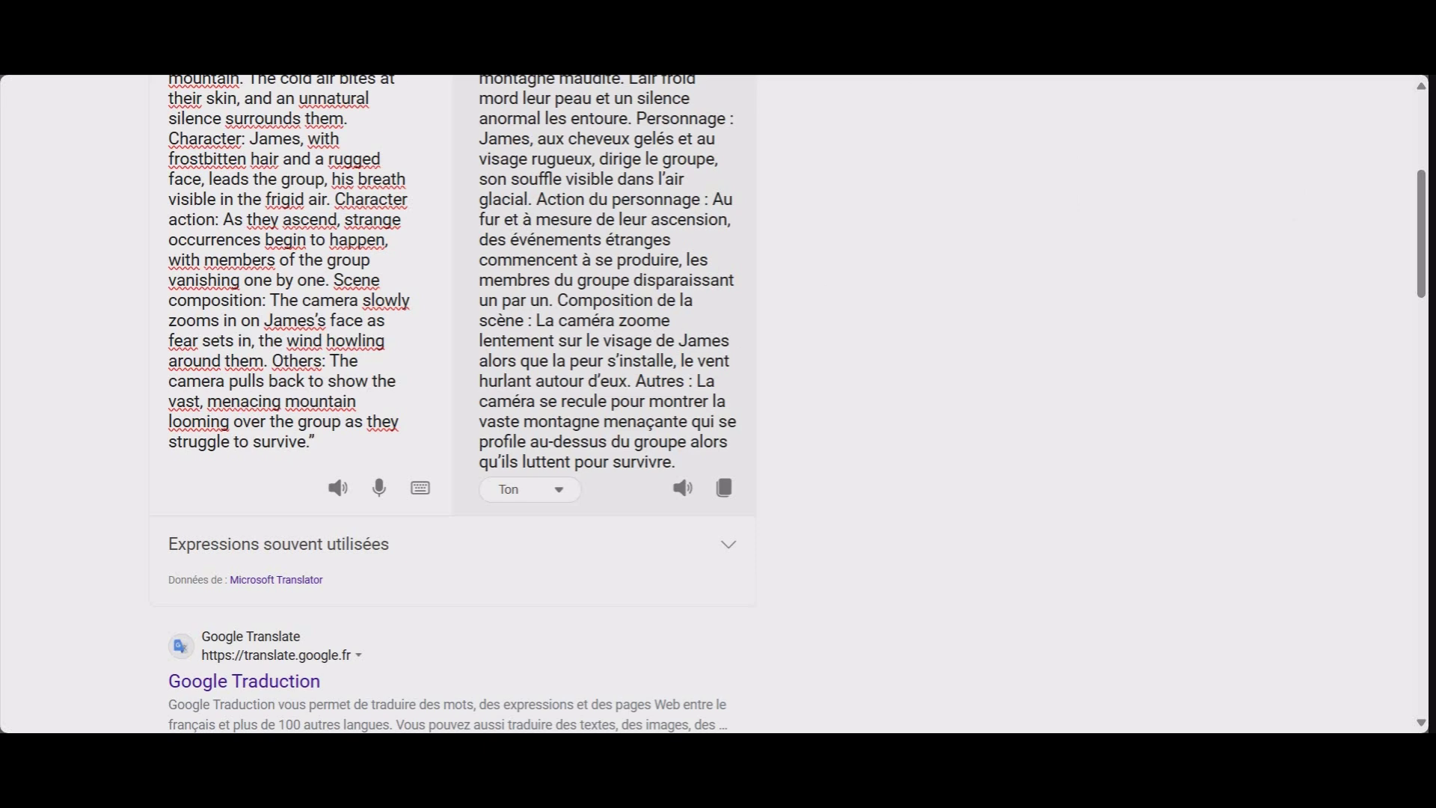
Step: Copy "The Curse of the Mountain" prompt again from ChatGPT and paste it into LTX Studio's concept text field
{"action": "key", "text": "ctrl+Tab"}
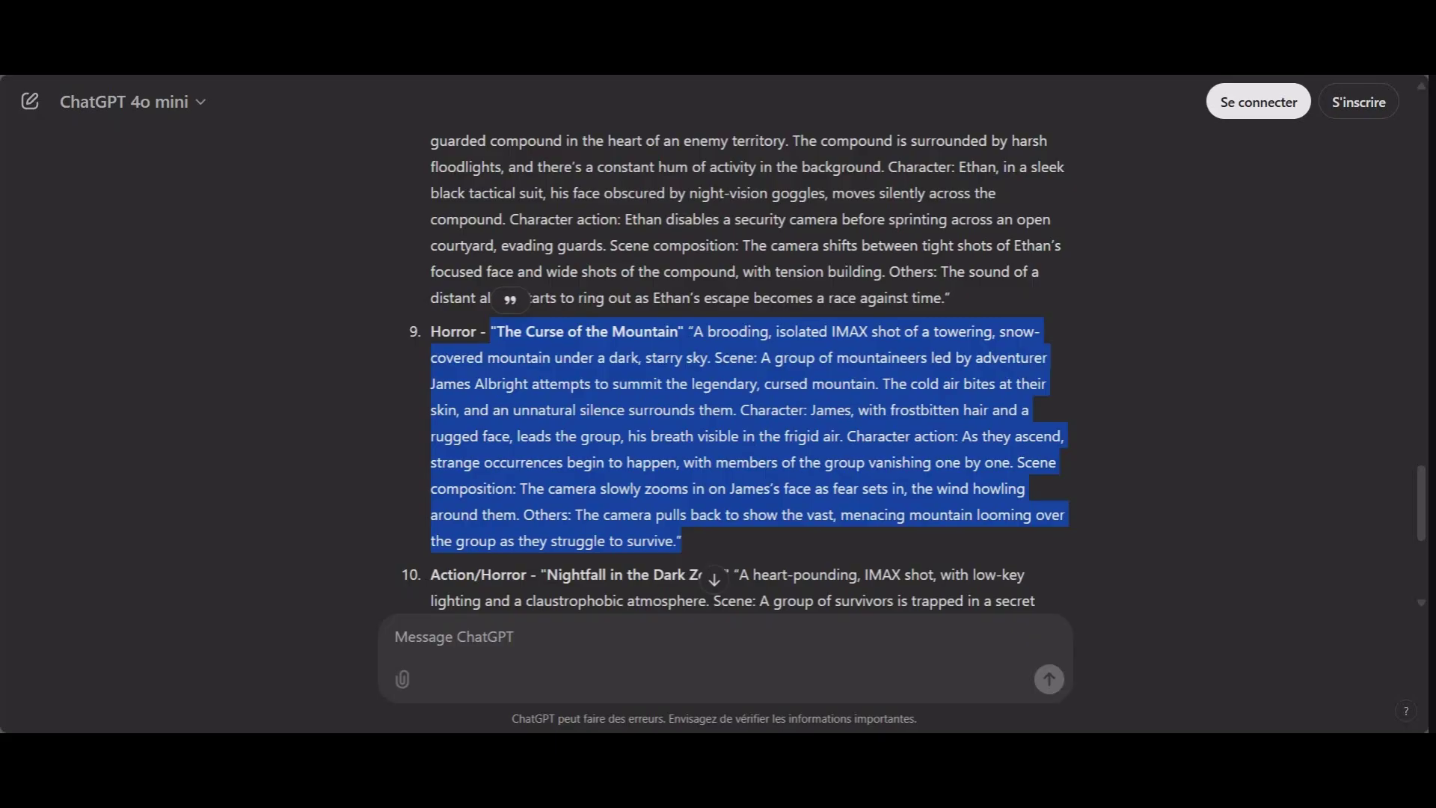
{"action": "right_click", "coordinate": [744, 410]}
{"action": "left_click", "coordinate": [828, 428]}
{"action": "key", "text": "ctrl+Tab"}
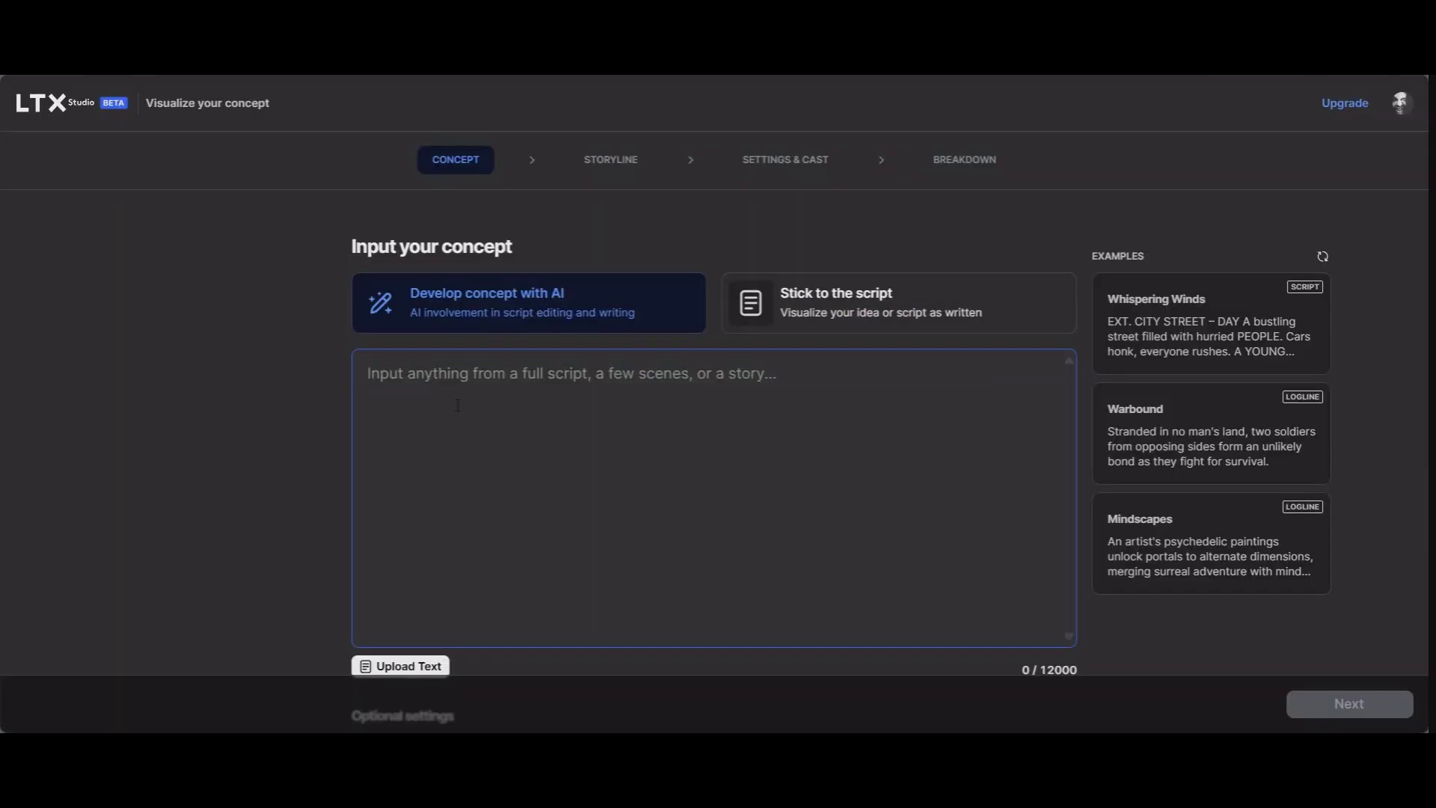
{"action": "right_click", "coordinate": [457, 356]}
{"action": "left_click", "coordinate": [516, 222]}
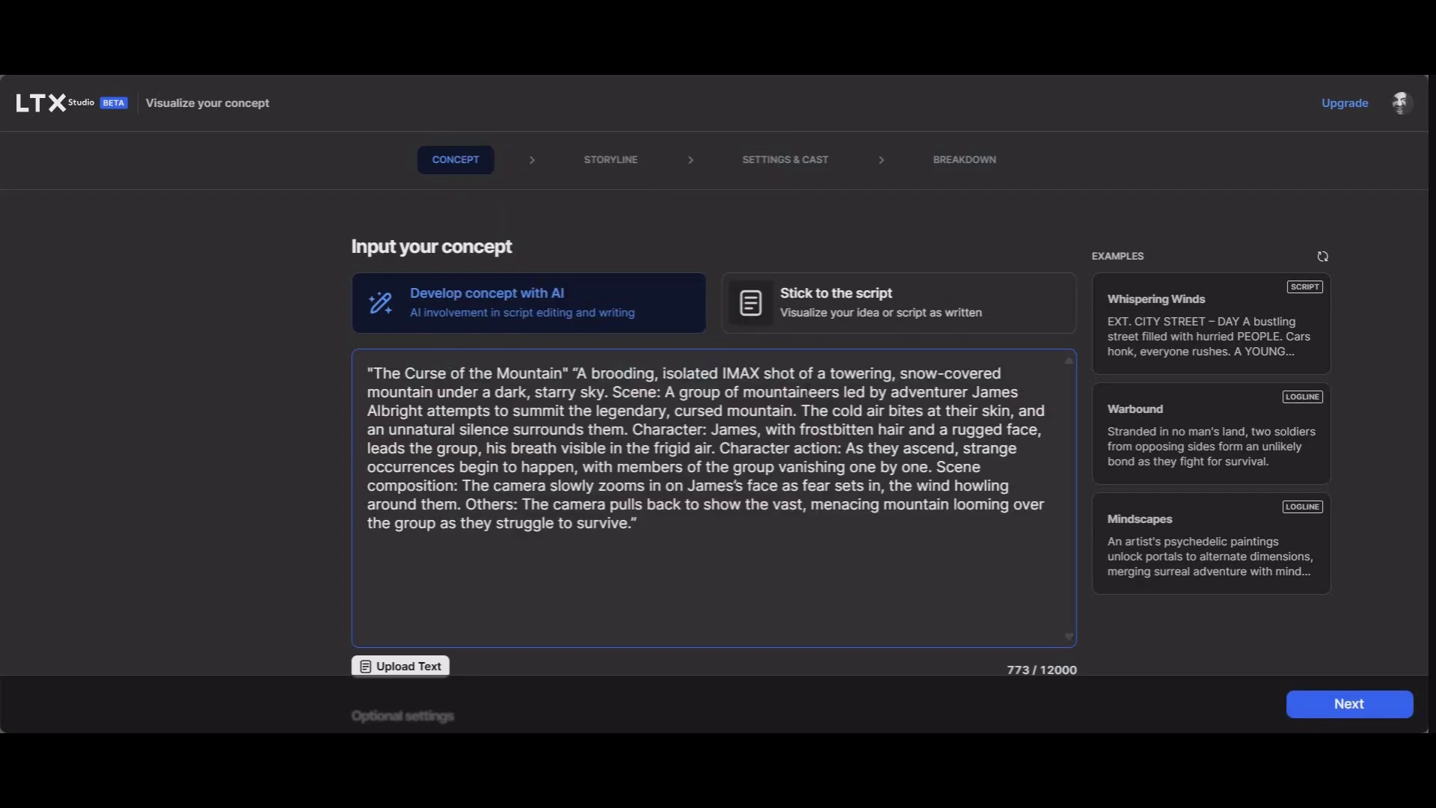
Step: Leave the optional settings blank with voiceover enabled and generate storylines from the mountain concept
{"action": "scroll", "coordinate": [739, 496], "scroll_direction": "down", "scroll_amount": 3}
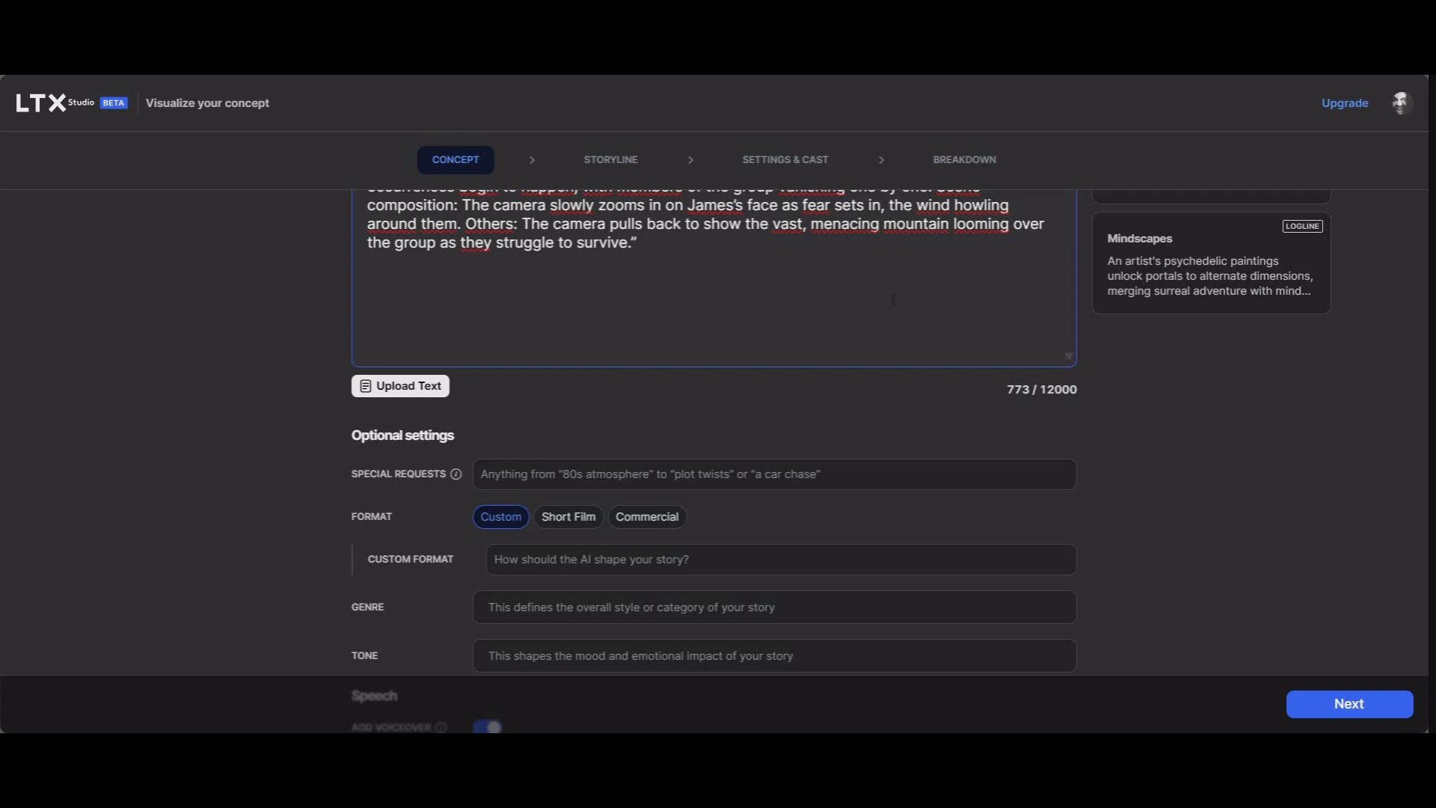
{"action": "scroll", "coordinate": [917, 430], "scroll_direction": "down", "scroll_amount": 1}
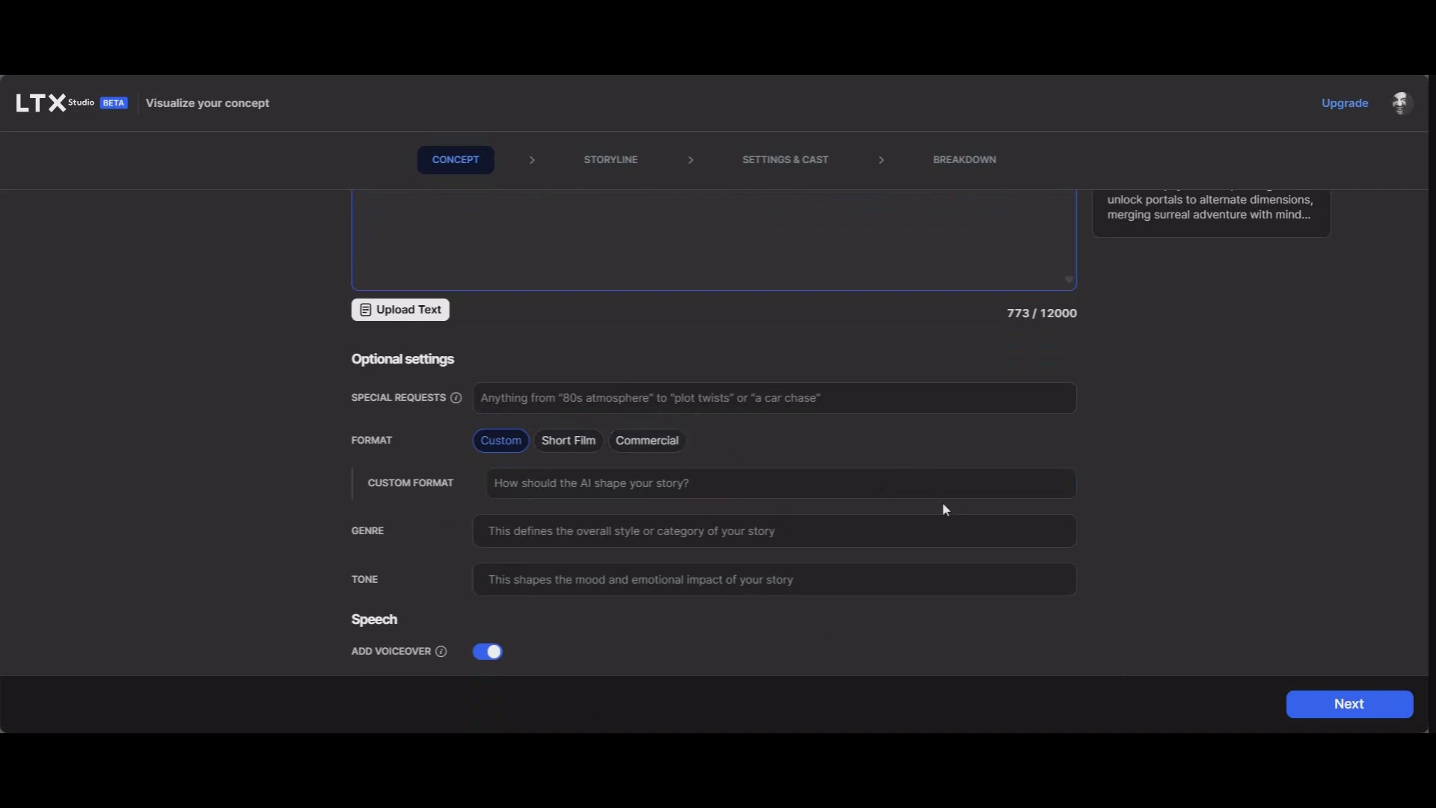
{"action": "left_click", "coordinate": [1365, 714]}
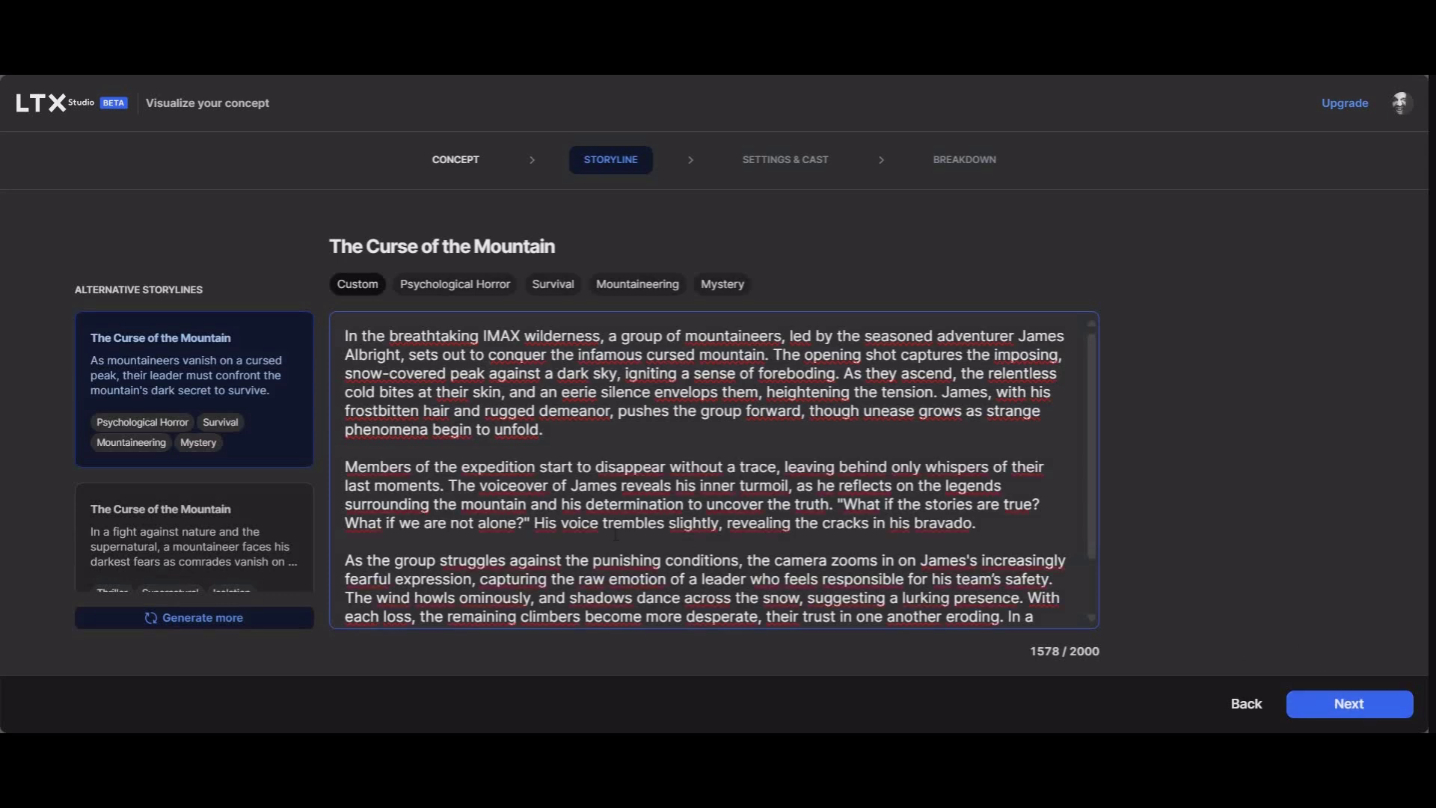
Step: Review the generated storylines, keep the first "The Curse of the Mountain" version, and continue to the settings and cast stage
{"action": "scroll", "coordinate": [615, 535], "scroll_direction": "down", "scroll_amount": 2}
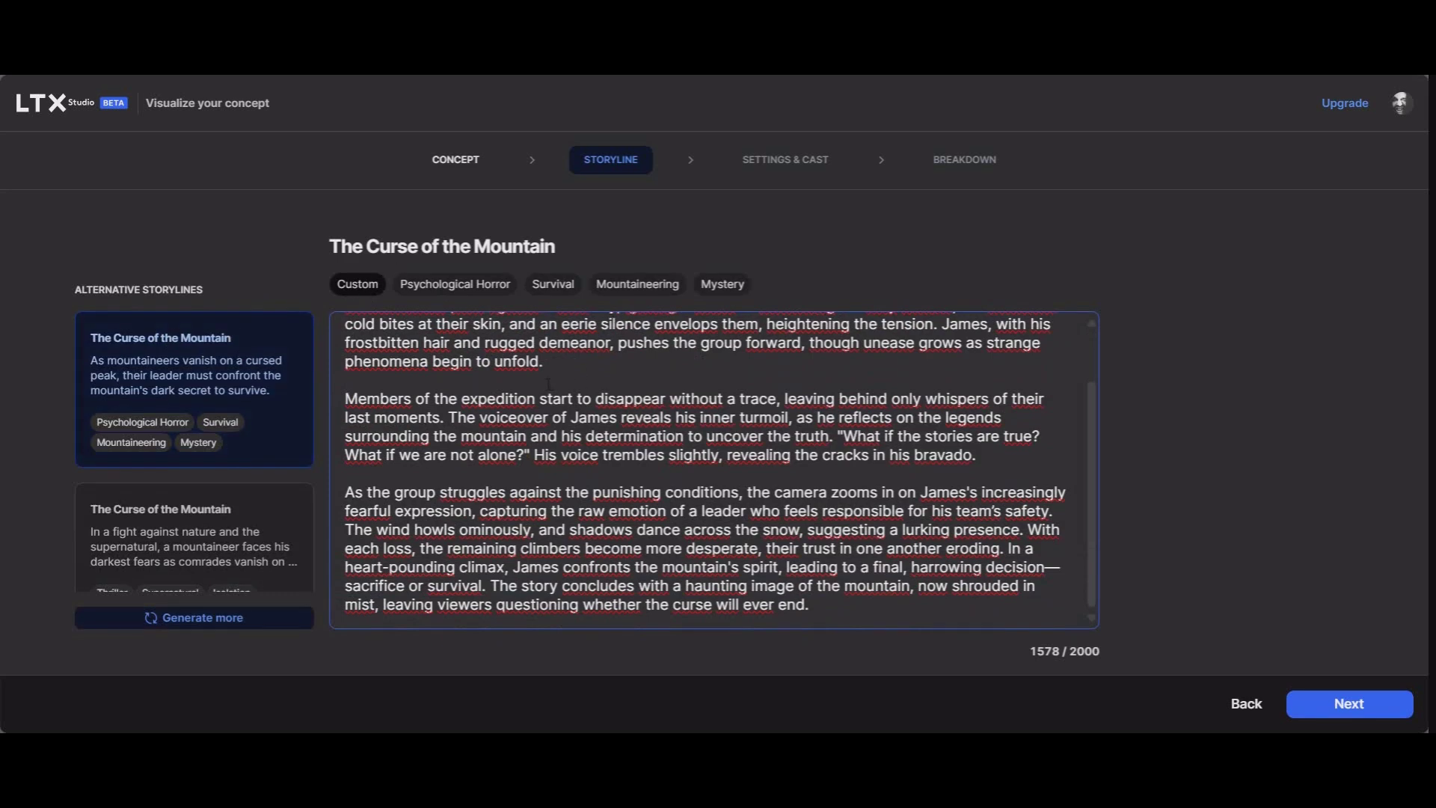
{"action": "scroll", "coordinate": [224, 464], "scroll_direction": "down", "scroll_amount": 1}
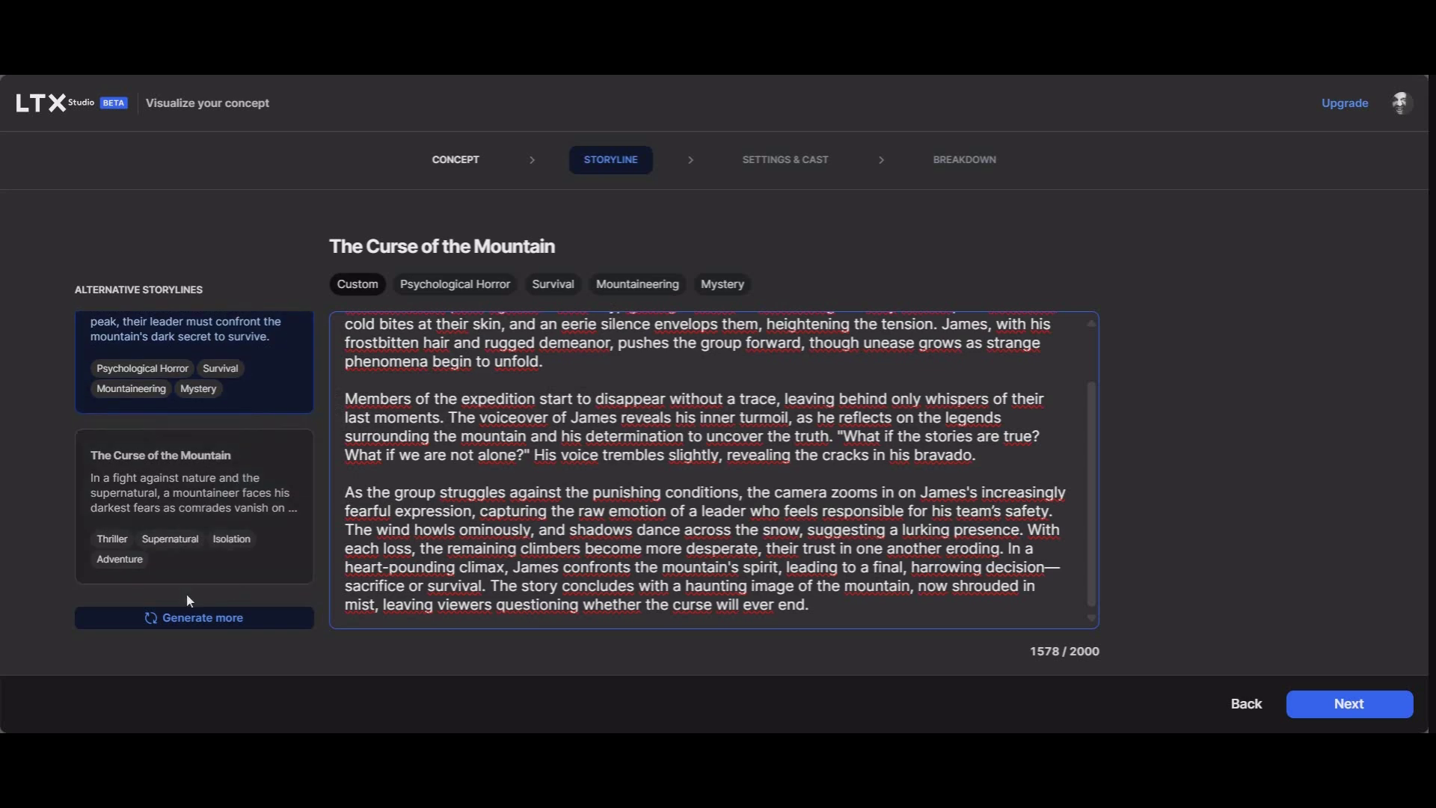
{"action": "scroll", "coordinate": [227, 544], "scroll_direction": "up", "scroll_amount": 1}
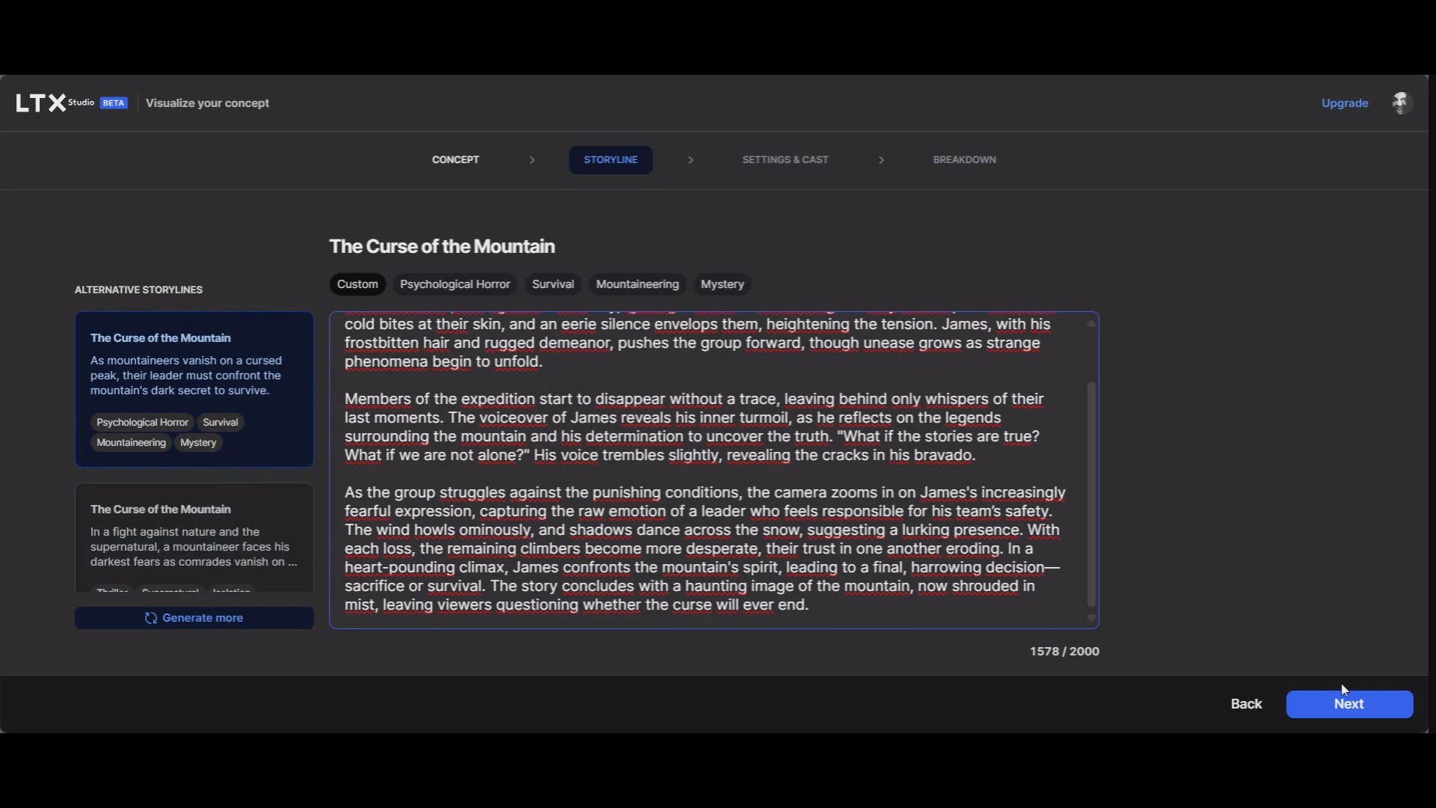
{"action": "left_click", "coordinate": [1359, 708]}
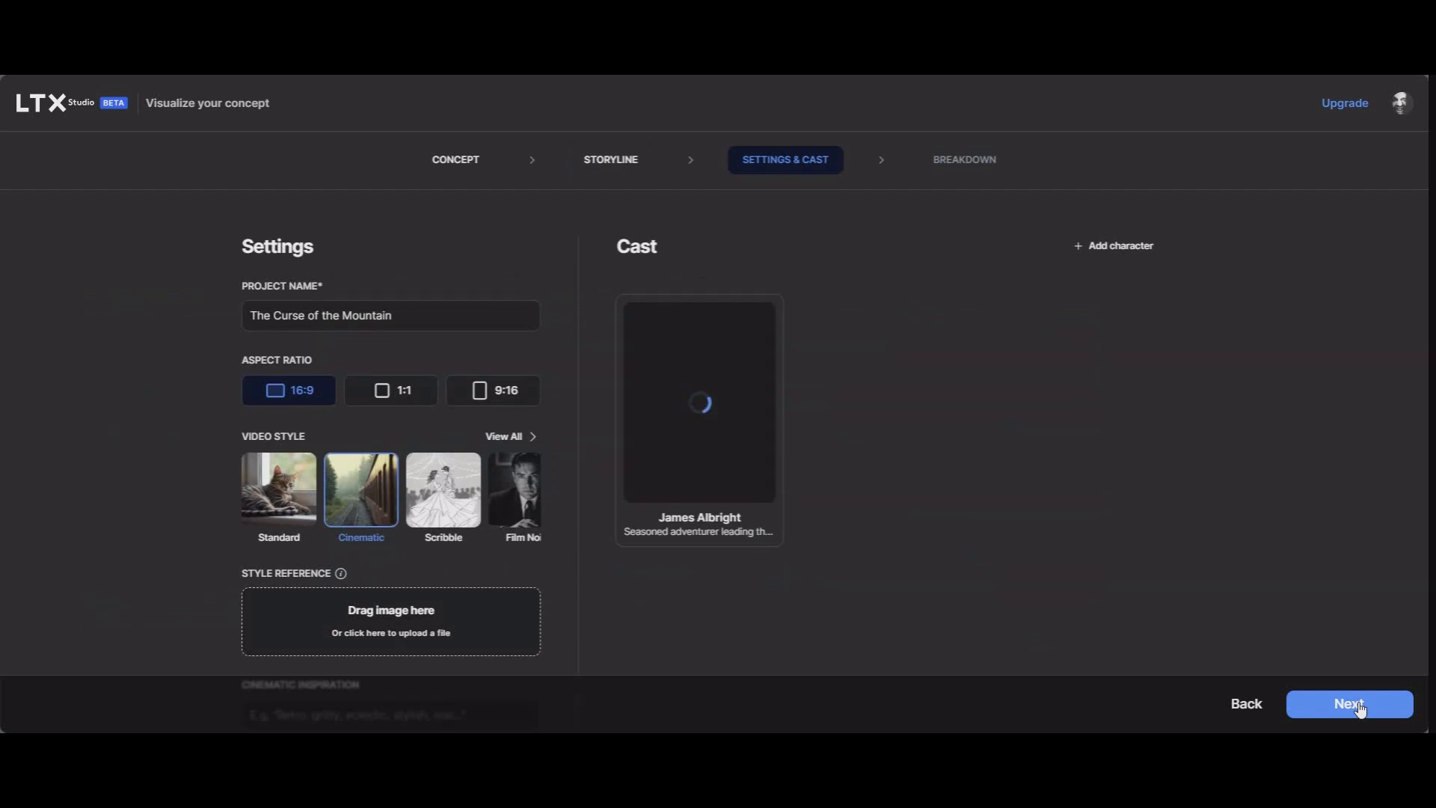
Step: Download the generated portrait of the lead mountaineer from the cast
{"action": "mouse_move", "coordinate": [756, 497]}
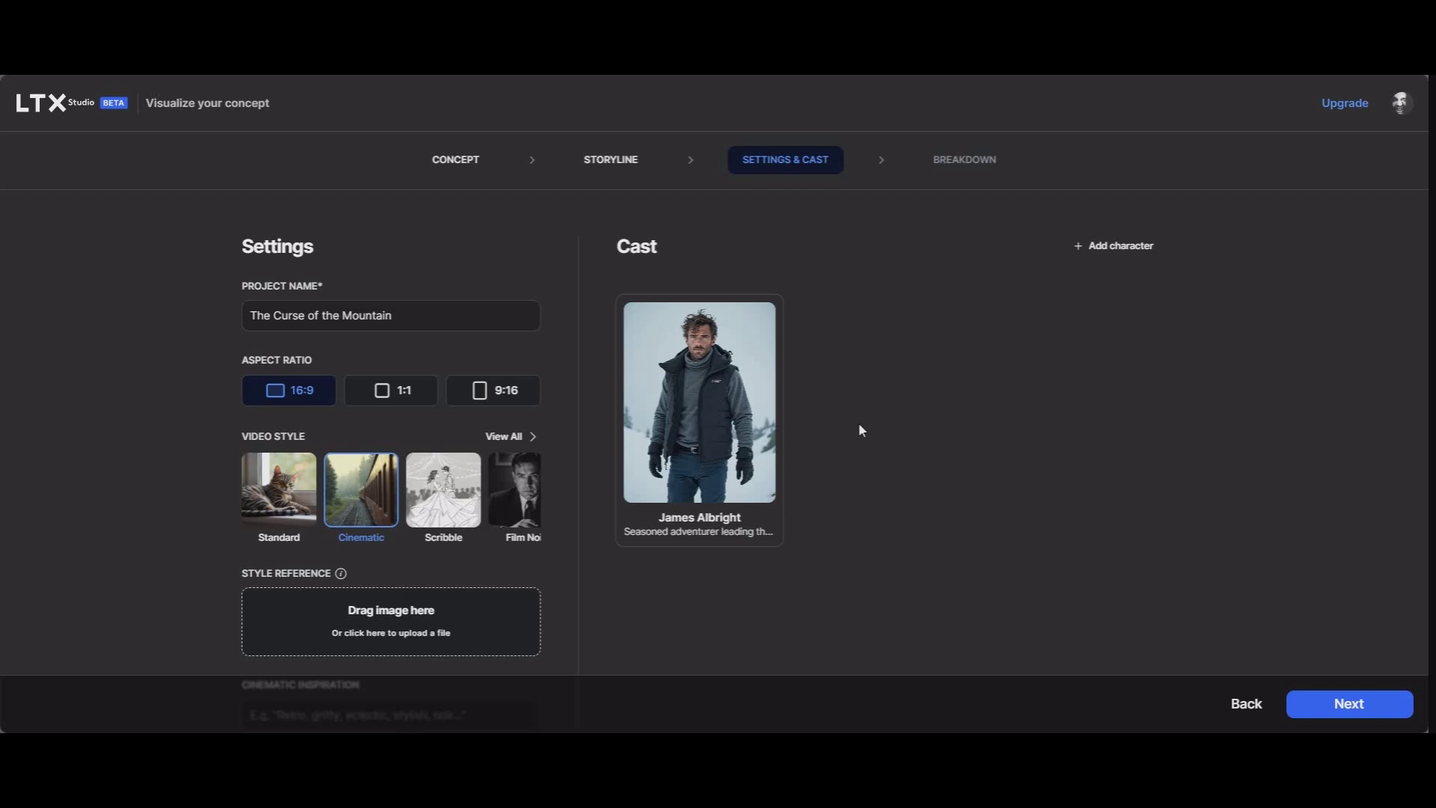
{"action": "mouse_move", "coordinate": [732, 351]}
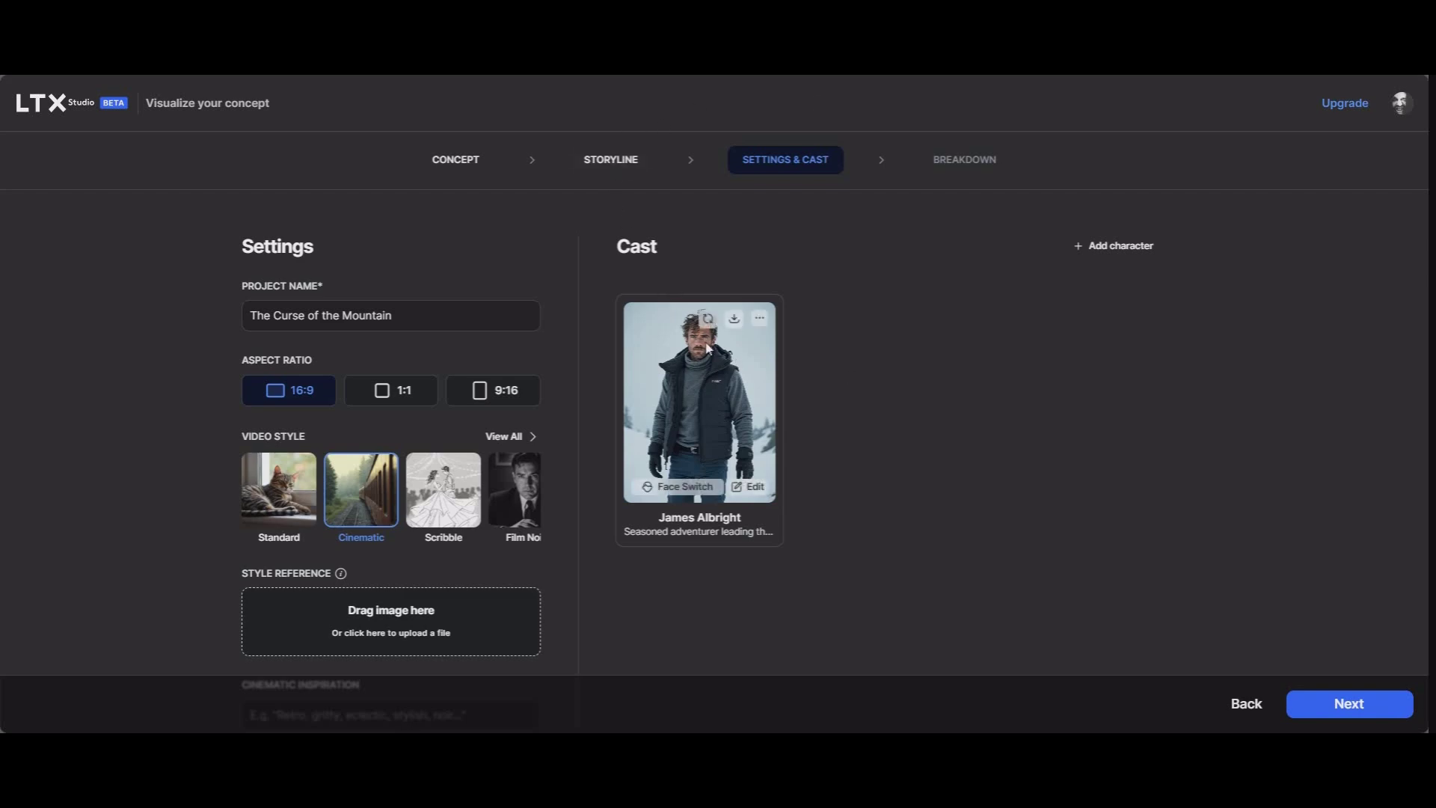
{"action": "left_click", "coordinate": [742, 323]}
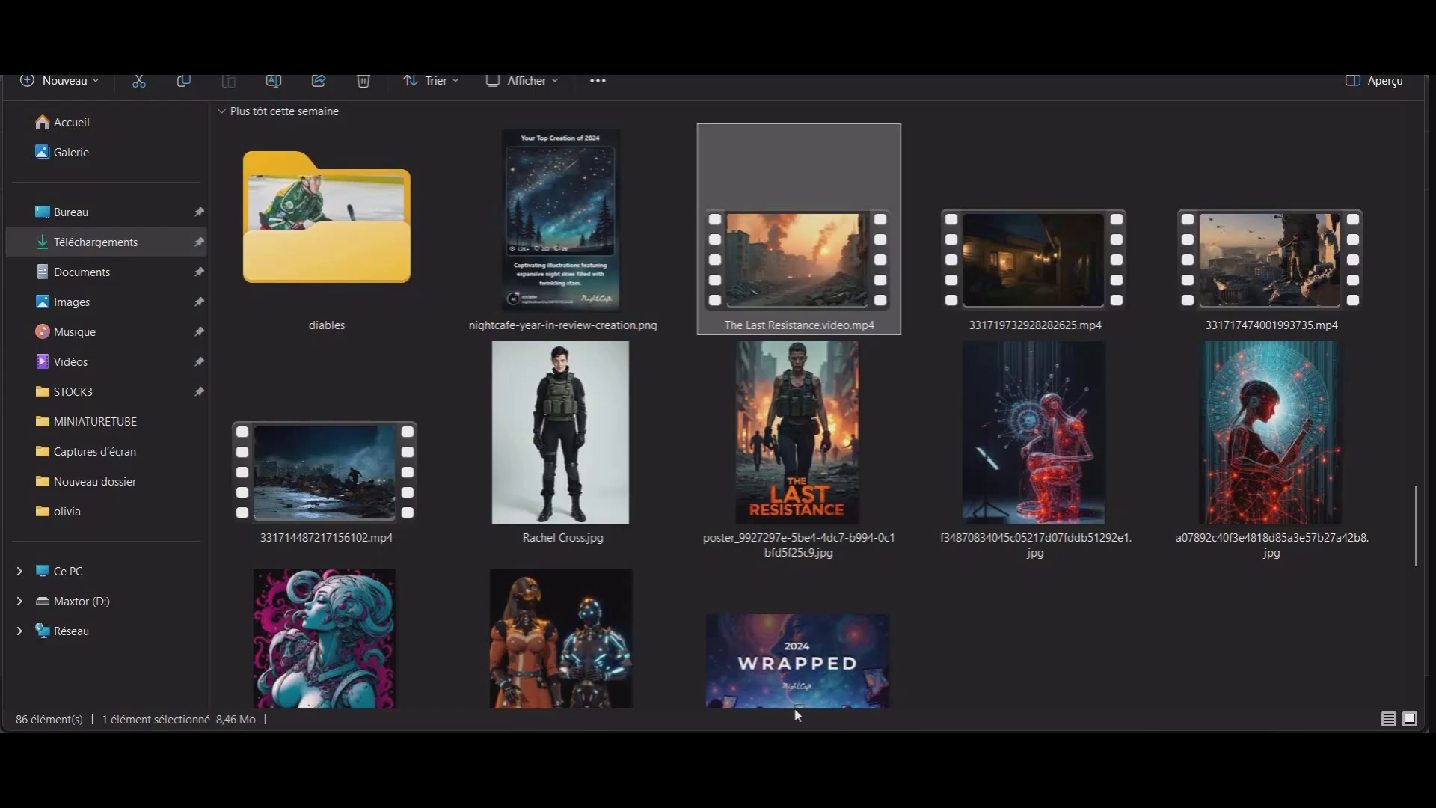
Step: Open the downloaded mountaineer portrait from the Téléchargements folder in File Explorer, view it maximized, and return to LTX Studio
{"action": "left_click", "coordinate": [110, 283]}
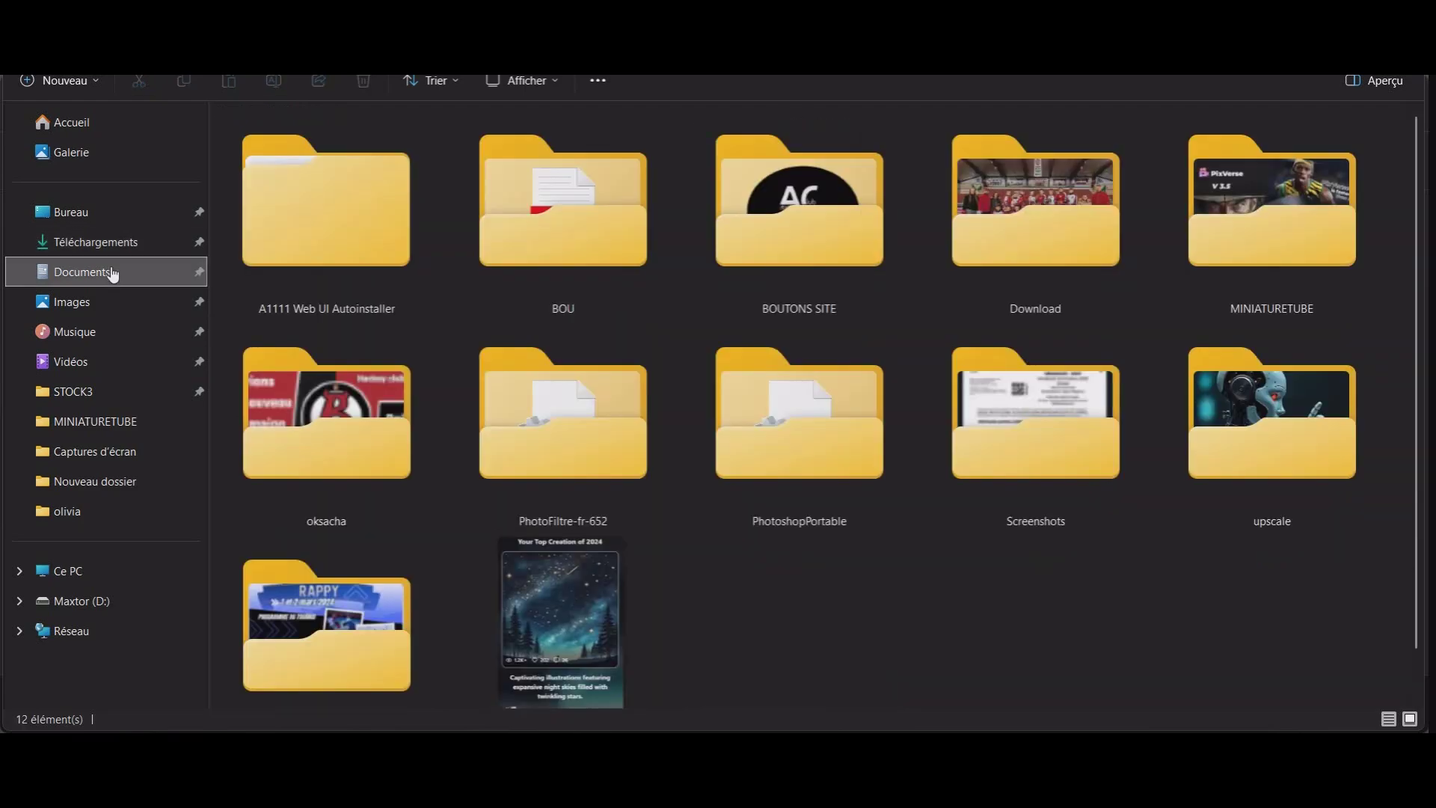
{"action": "left_click", "coordinate": [114, 252]}
{"action": "left_click", "coordinate": [999, 242]}
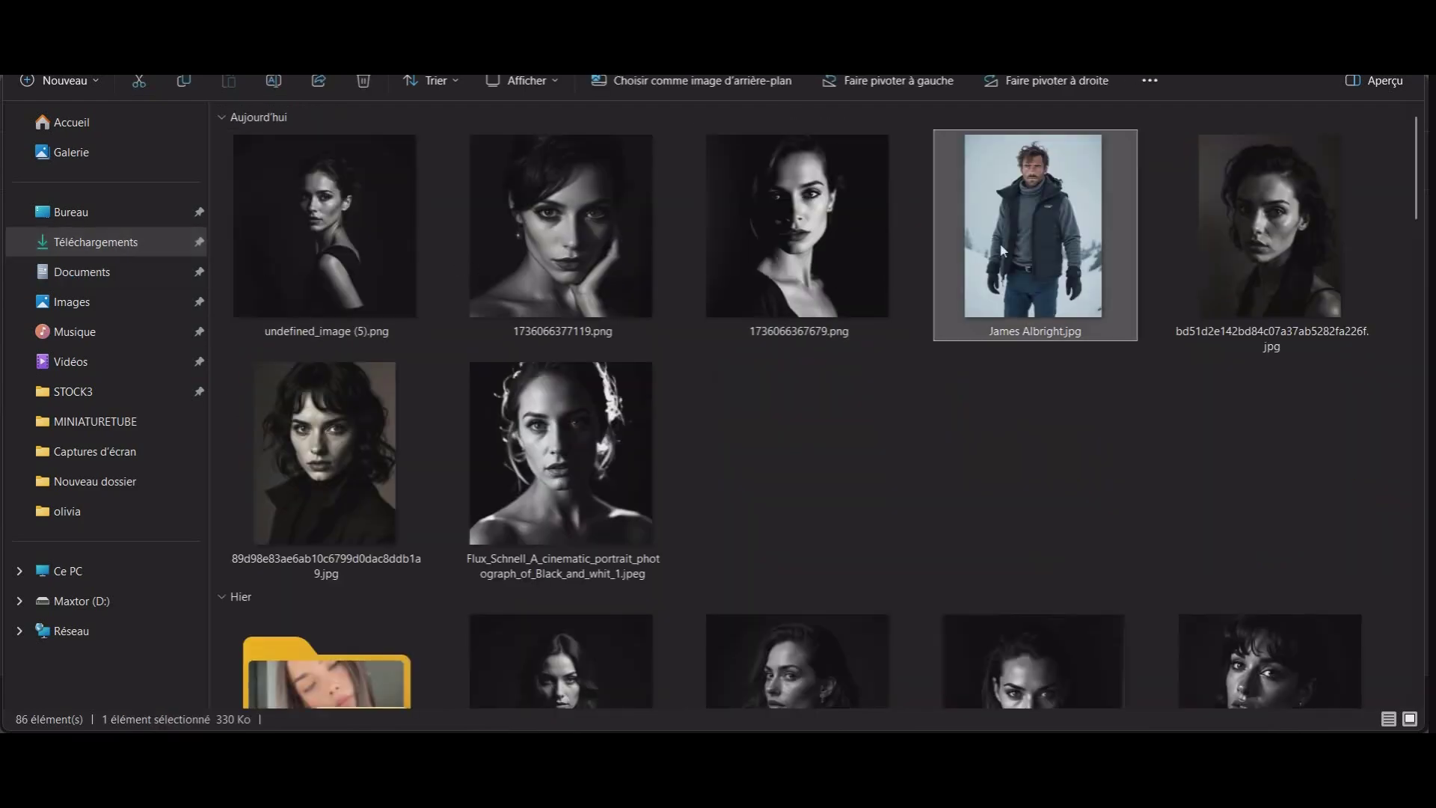
{"action": "double_click", "coordinate": [1054, 267]}
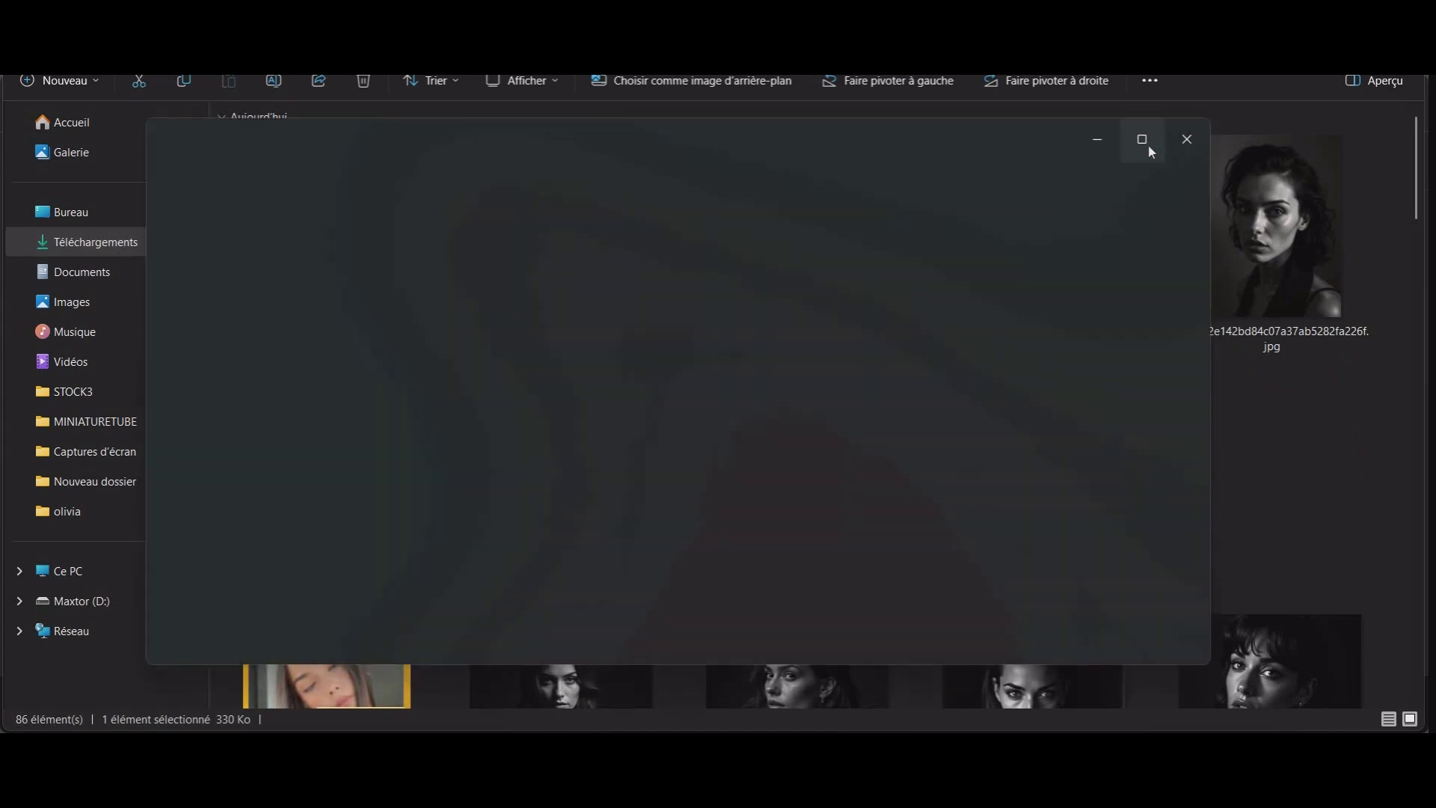
{"action": "left_click", "coordinate": [1149, 150]}
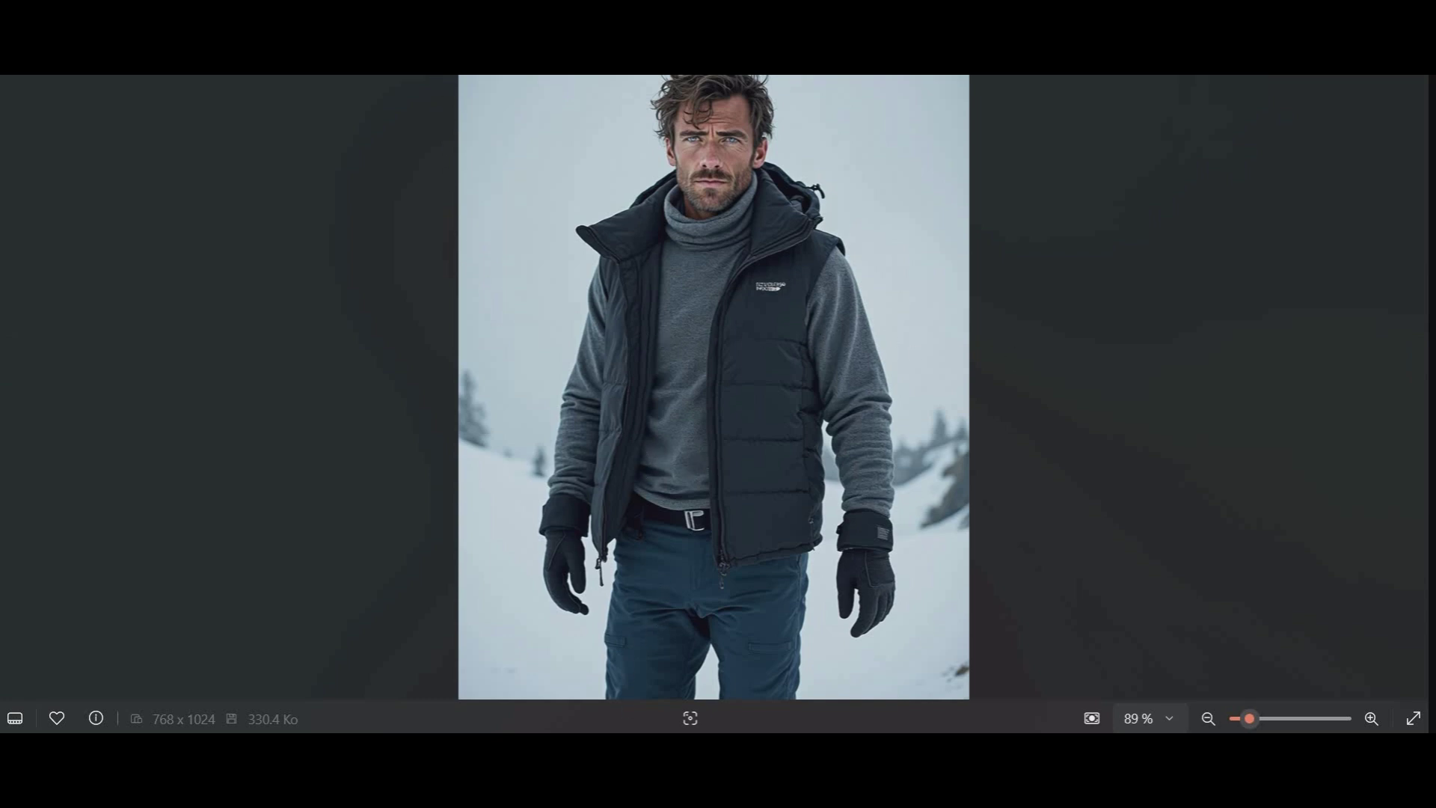
{"action": "left_click", "coordinate": [673, 750]}
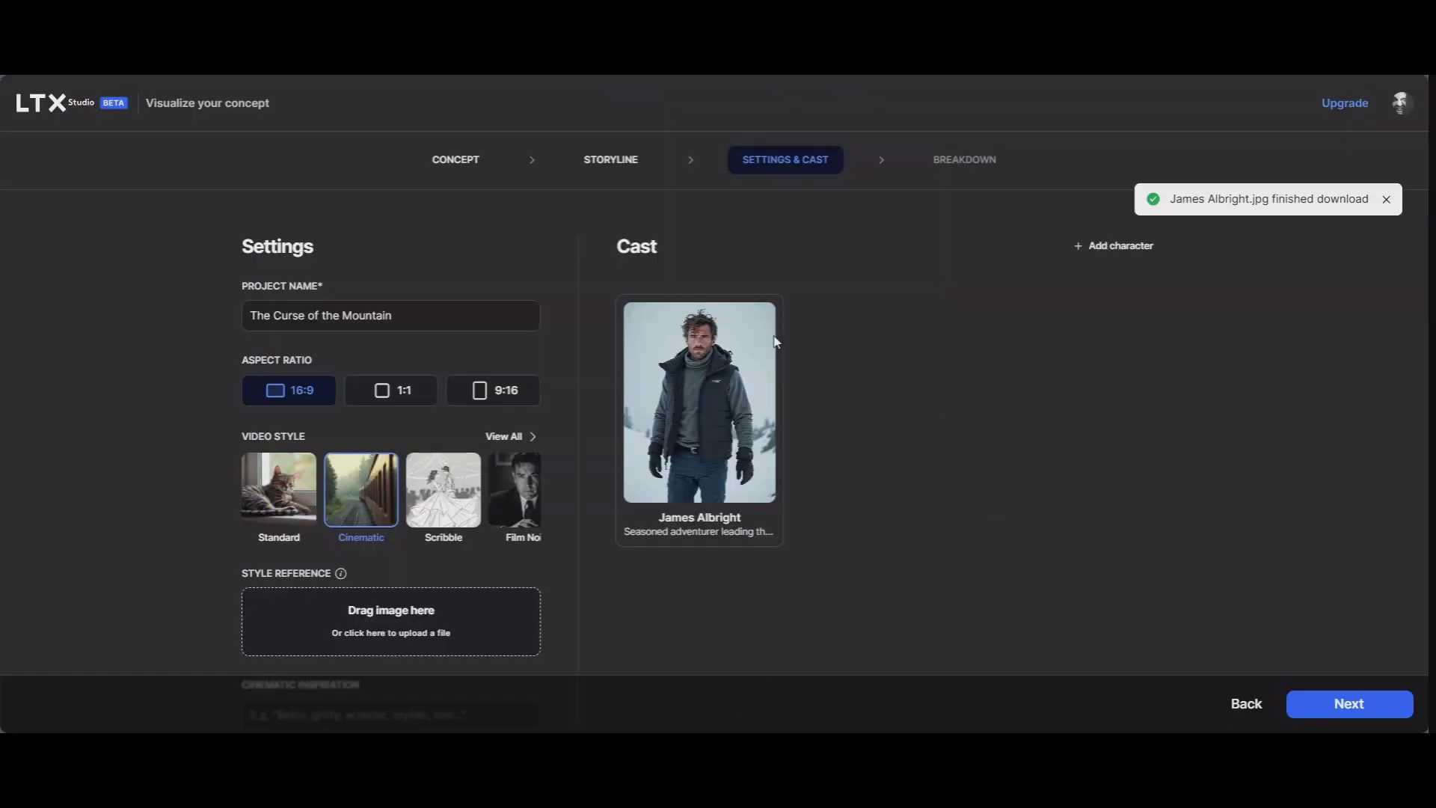
Step: Examine the lead mountaineer's appearance, outfit and available voices in the character editor, and close it without applying changes
{"action": "mouse_move", "coordinate": [702, 436]}
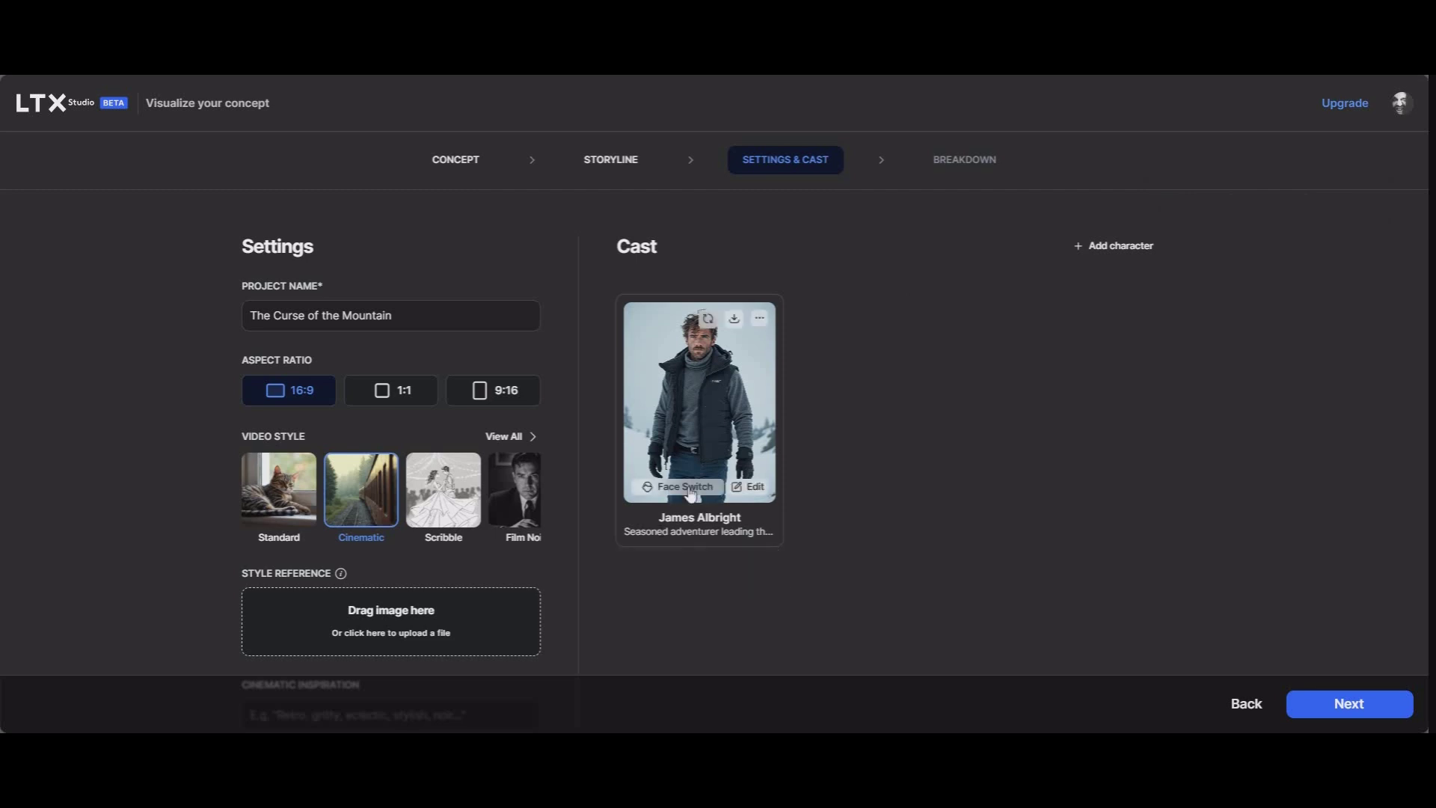
{"action": "left_click", "coordinate": [753, 491]}
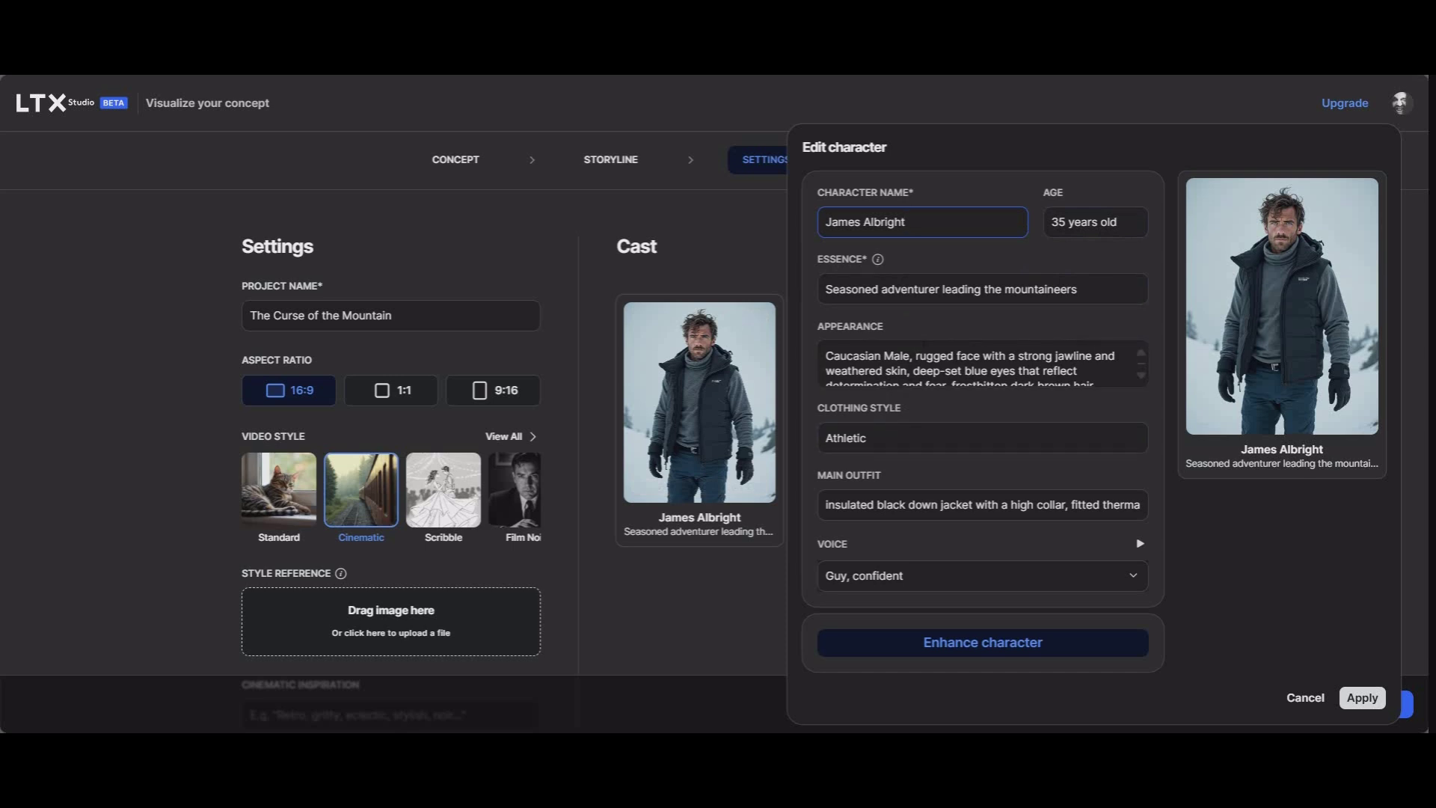
{"action": "scroll", "coordinate": [980, 365], "scroll_direction": "down", "scroll_amount": 1}
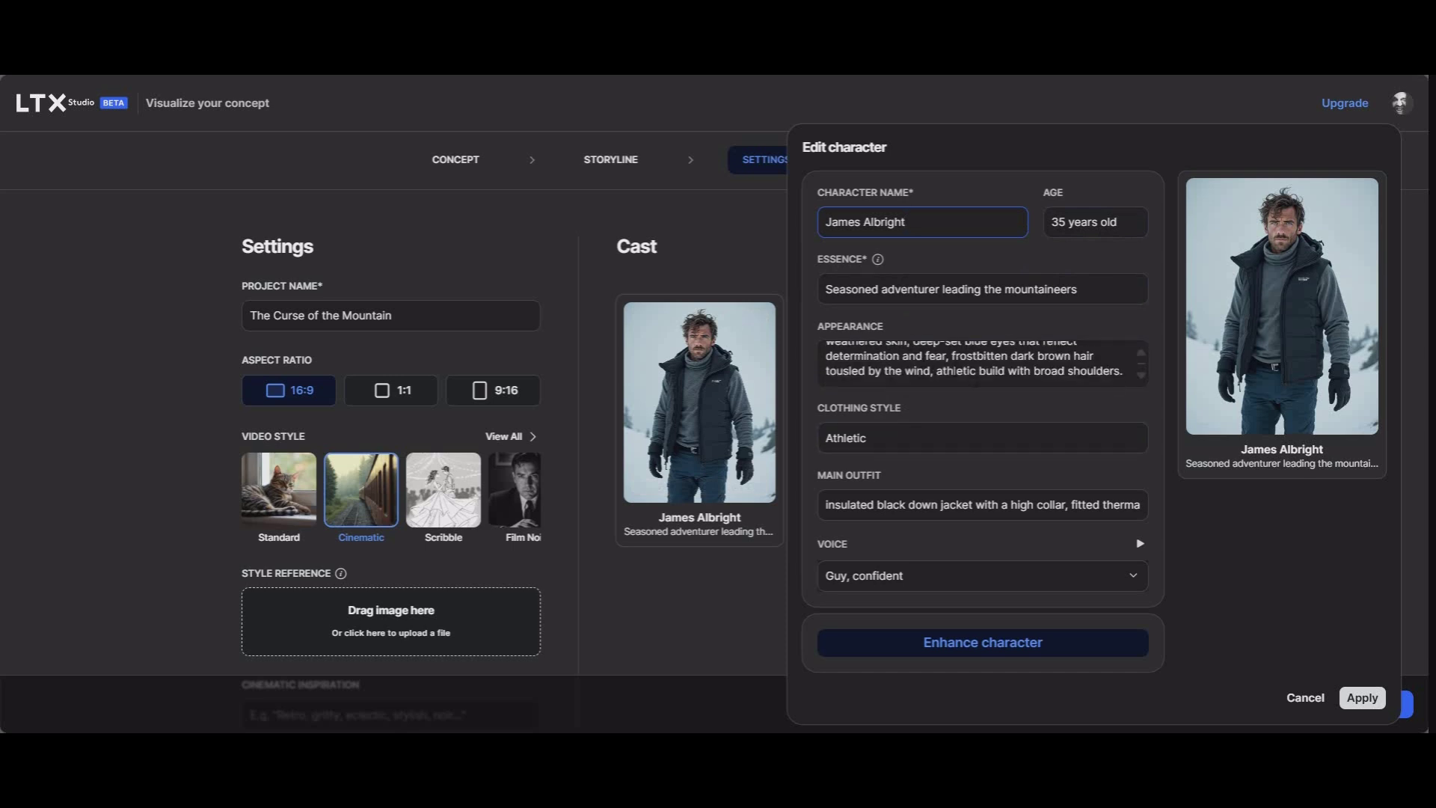
{"action": "scroll", "coordinate": [980, 364], "scroll_direction": "up", "scroll_amount": 1}
{"action": "scroll", "coordinate": [980, 364], "scroll_direction": "down", "scroll_amount": 1}
{"action": "scroll", "coordinate": [980, 364], "scroll_direction": "up", "scroll_amount": 1}
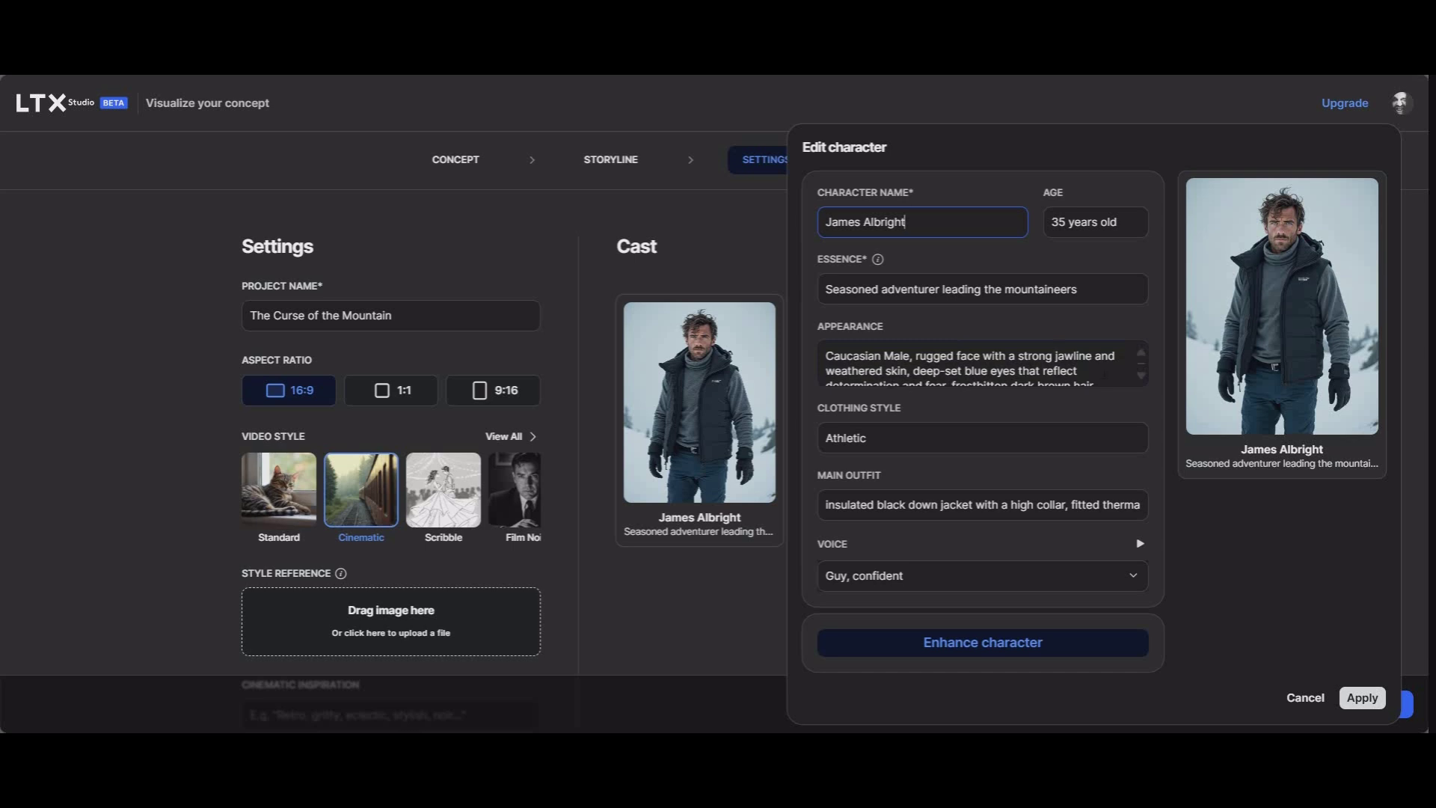
{"action": "scroll", "coordinate": [980, 364], "scroll_direction": "down", "scroll_amount": 1}
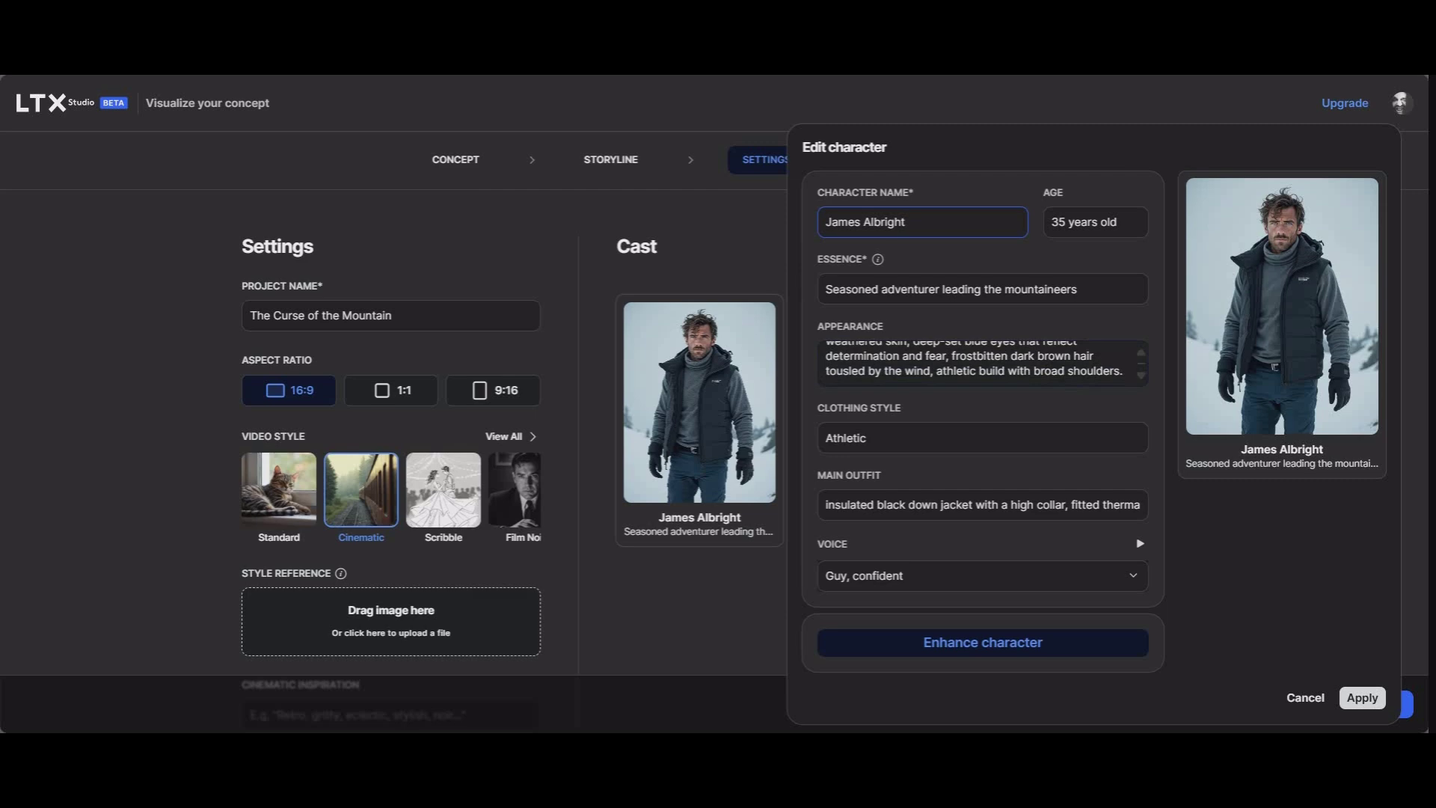
{"action": "scroll", "coordinate": [900, 372], "scroll_direction": "up", "scroll_amount": 1}
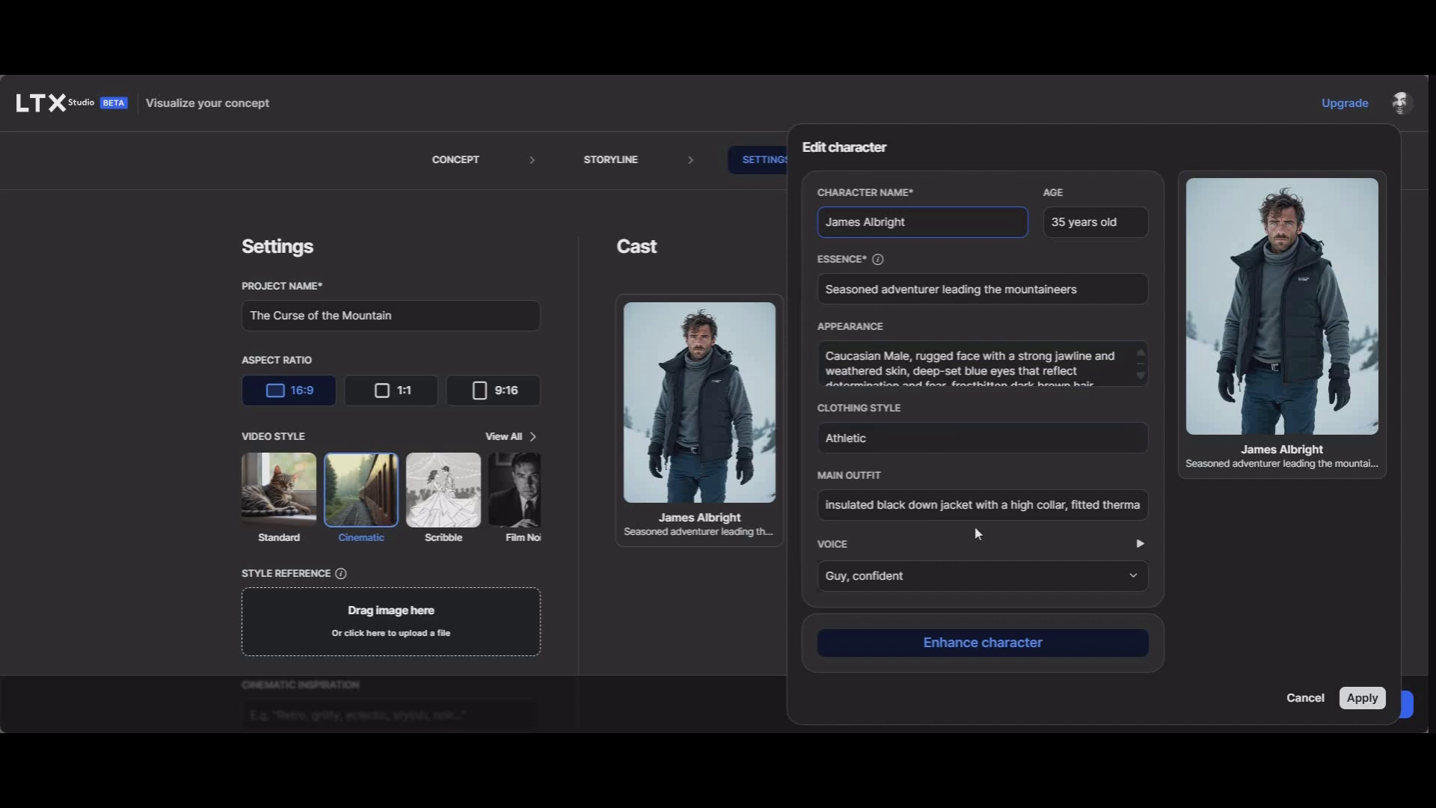
{"action": "left_click", "coordinate": [1135, 581]}
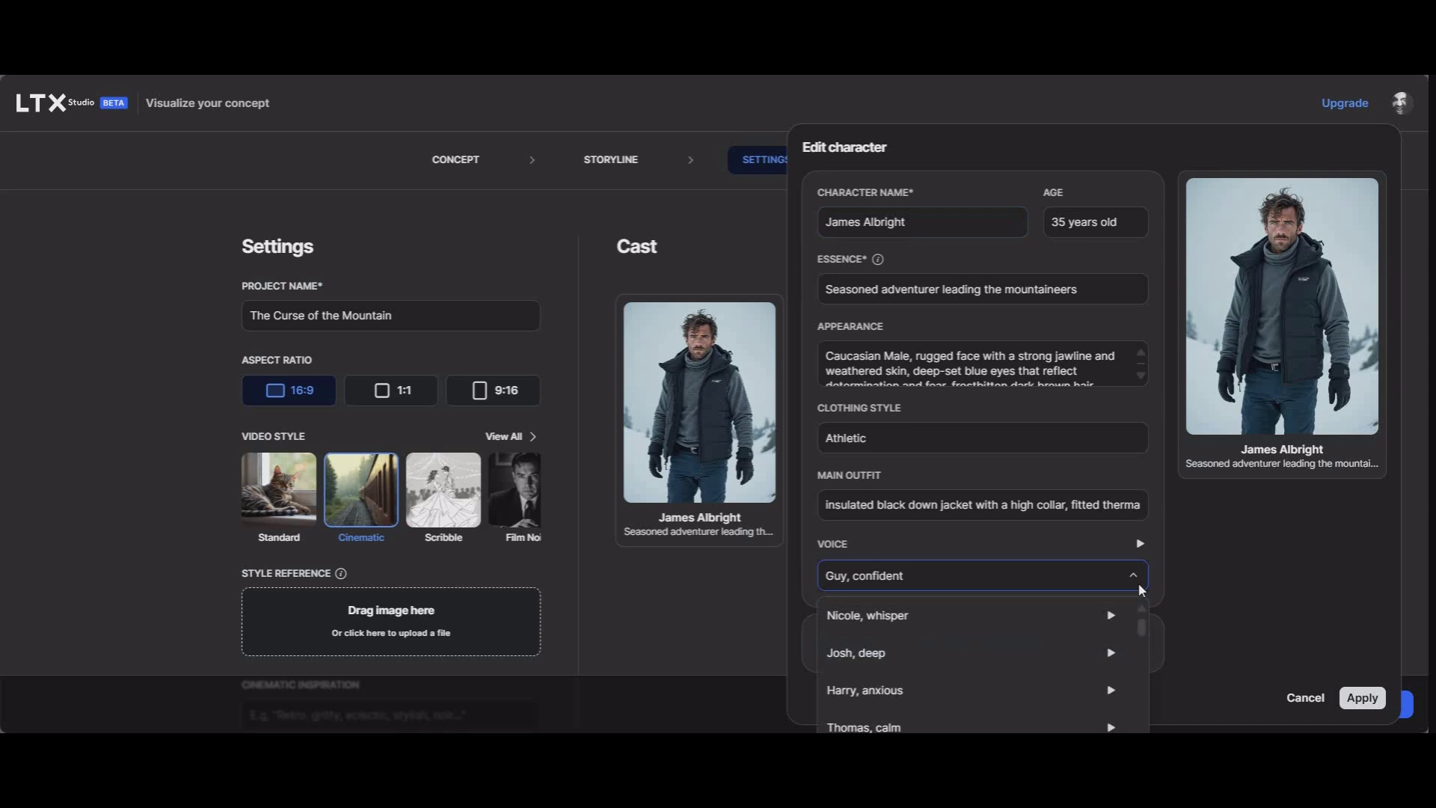
{"action": "left_click", "coordinate": [1139, 585]}
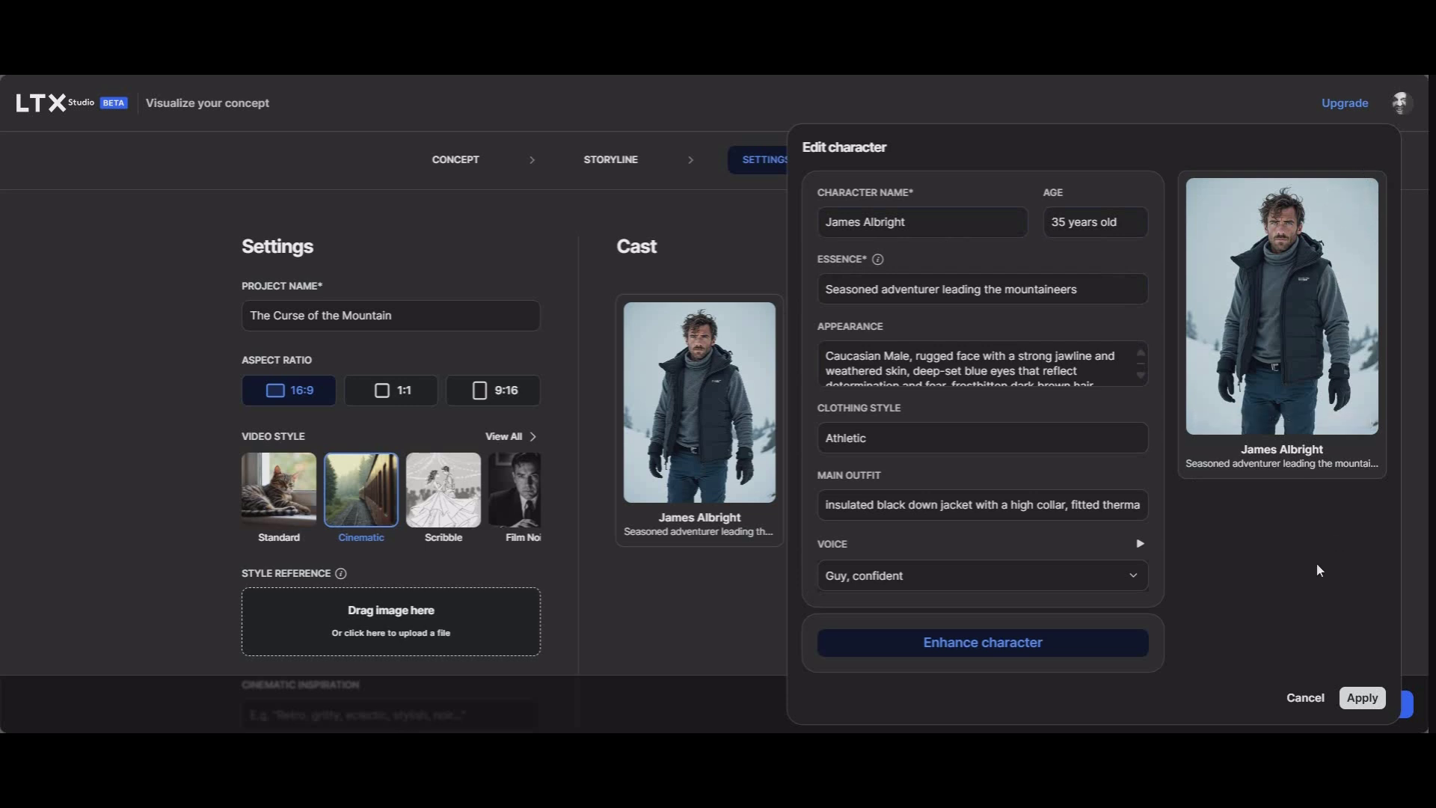
{"action": "left_click", "coordinate": [1304, 697]}
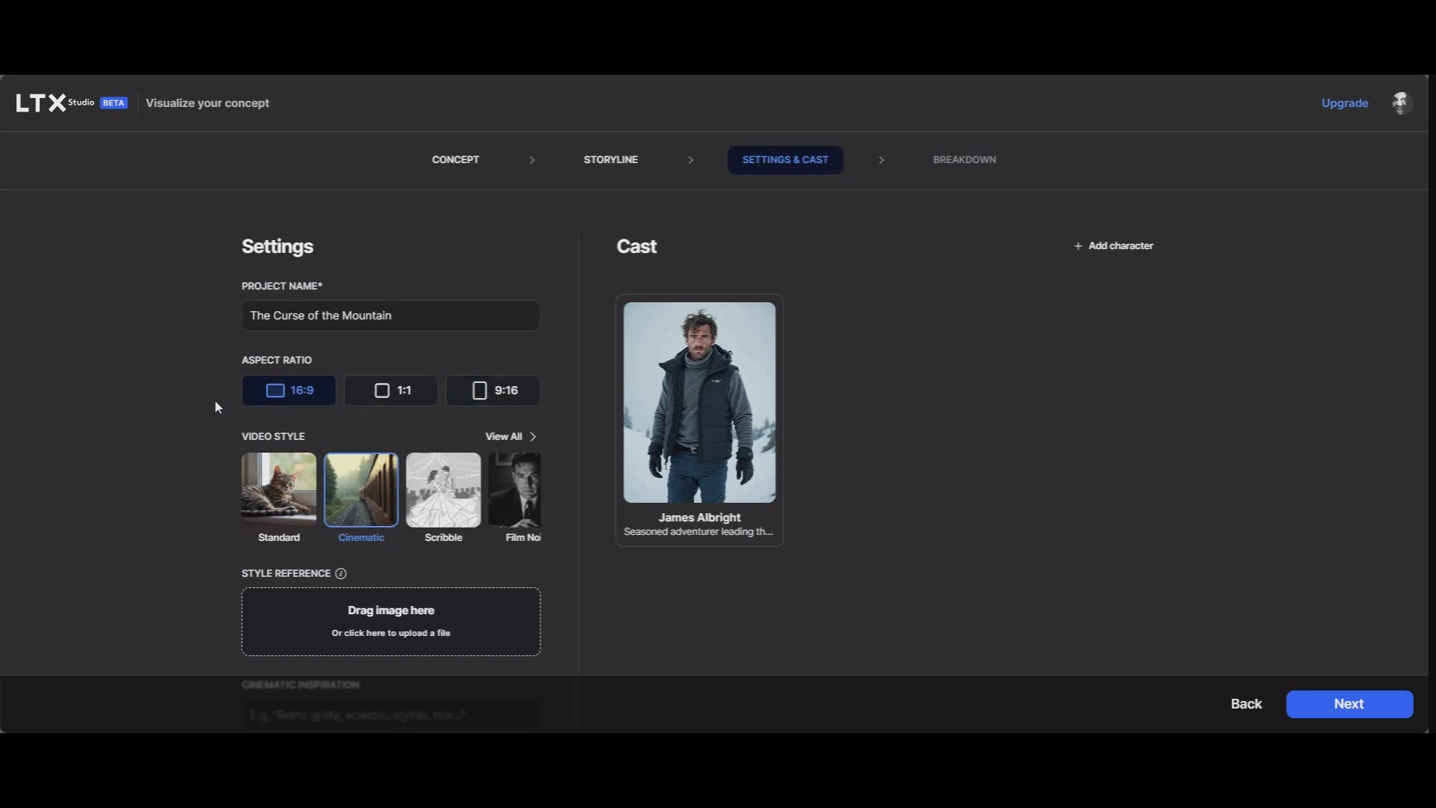
Step: Look through all video styles, keep Cinematic with the 16:9 aspect ratio, and generate the scene breakdown
{"action": "left_click", "coordinate": [522, 443]}
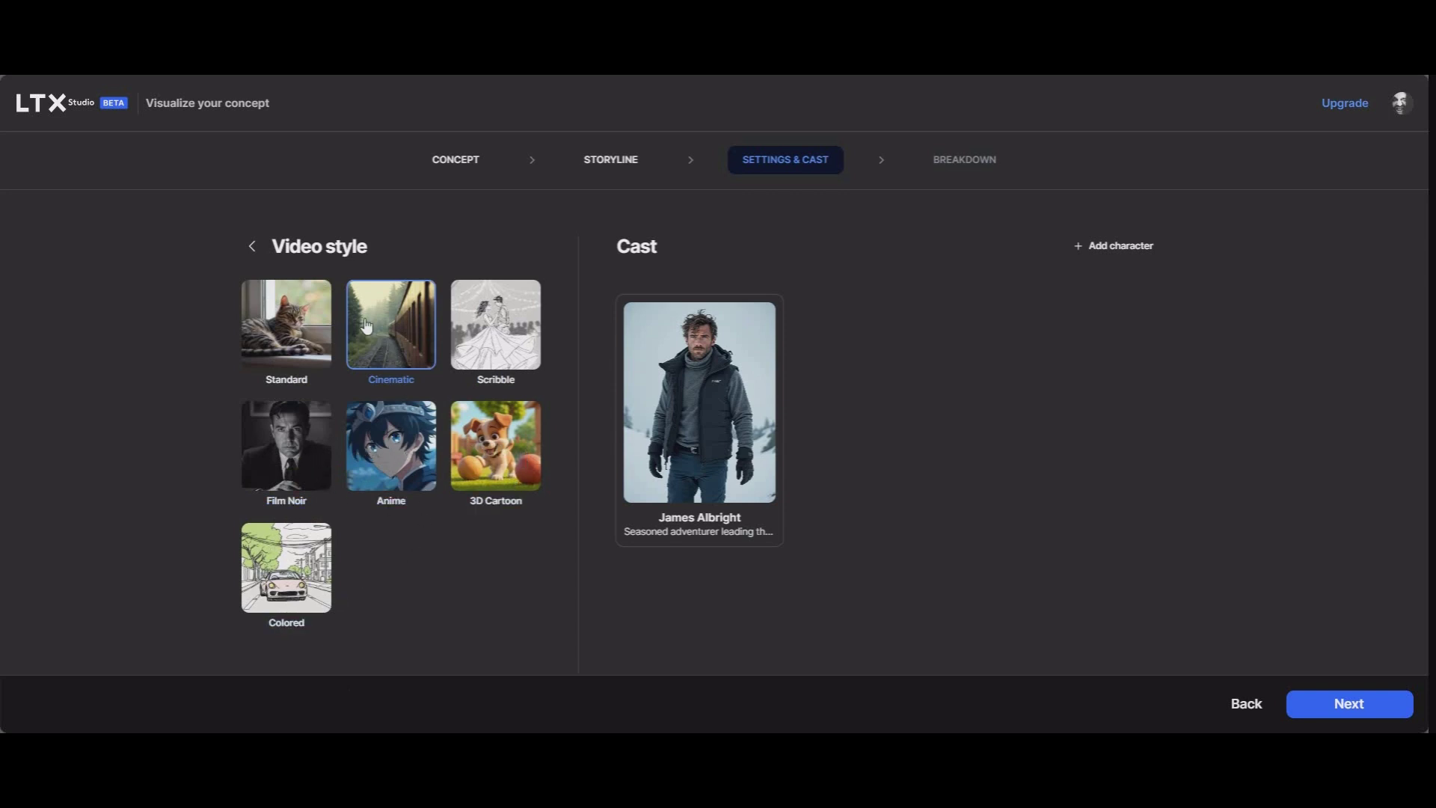
{"action": "left_click", "coordinate": [256, 248]}
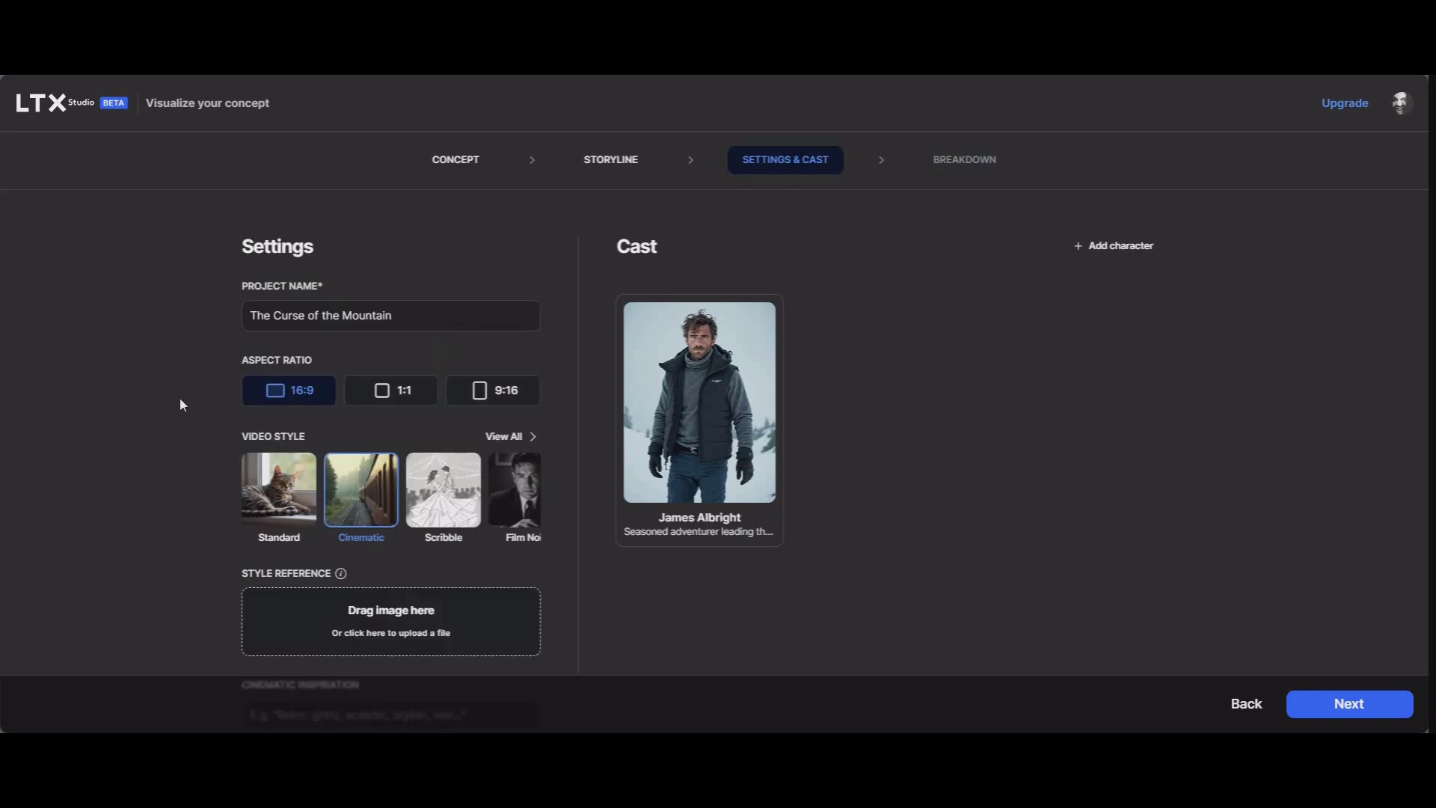
{"action": "scroll", "coordinate": [209, 406], "scroll_direction": "down", "scroll_amount": 1}
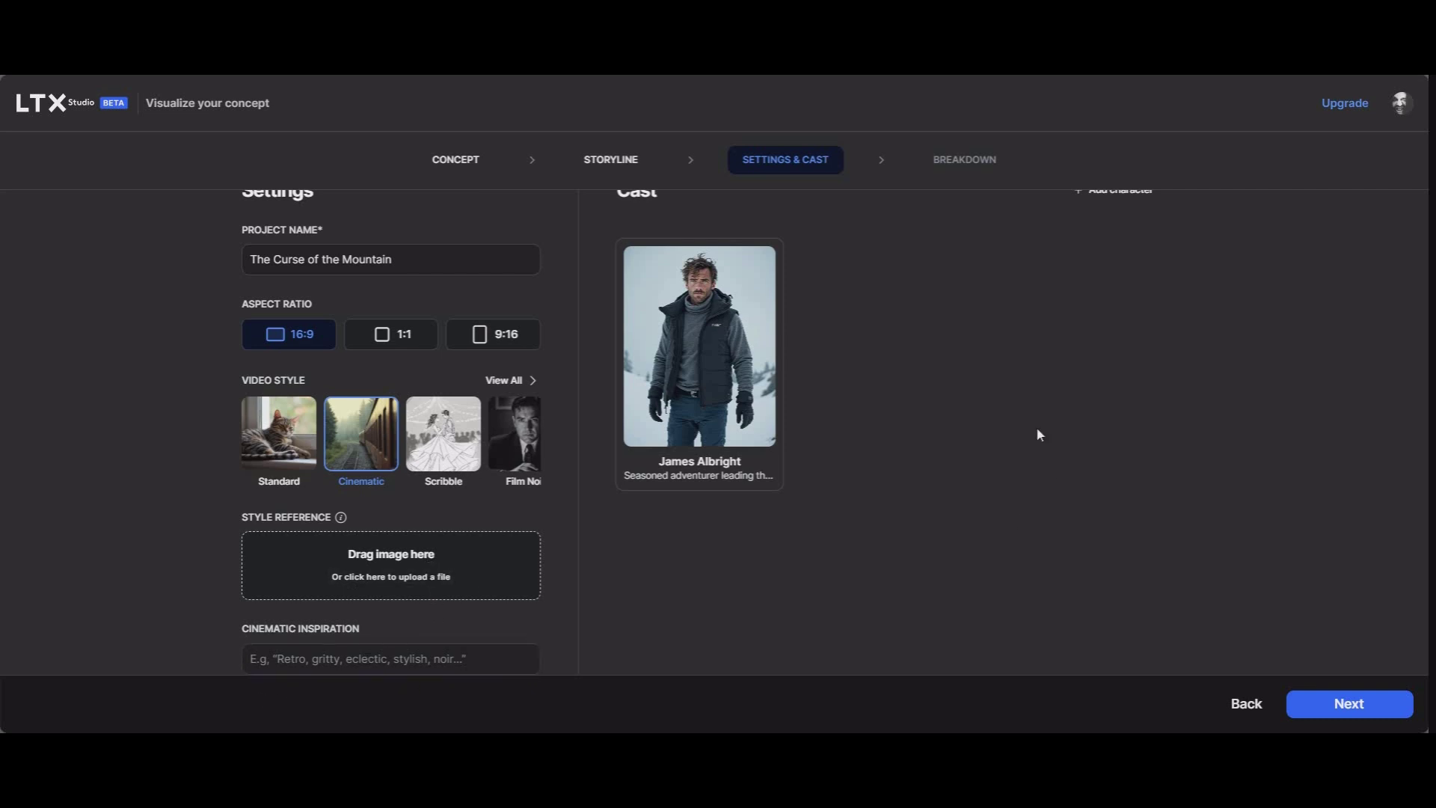
{"action": "mouse_move", "coordinate": [701, 361]}
{"action": "scroll", "coordinate": [588, 353], "scroll_direction": "up", "scroll_amount": 2}
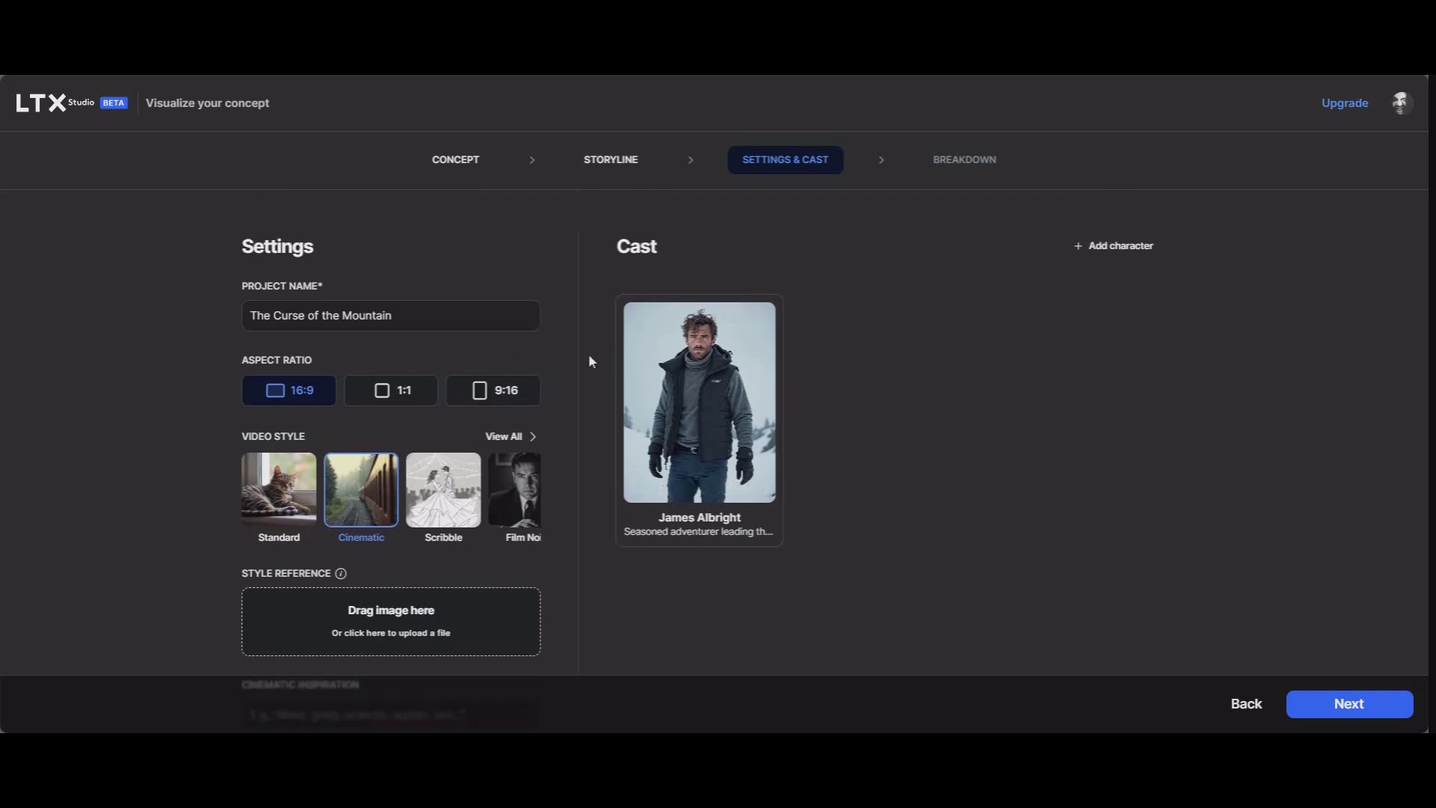
{"action": "scroll", "coordinate": [885, 616], "scroll_direction": "down", "scroll_amount": 2}
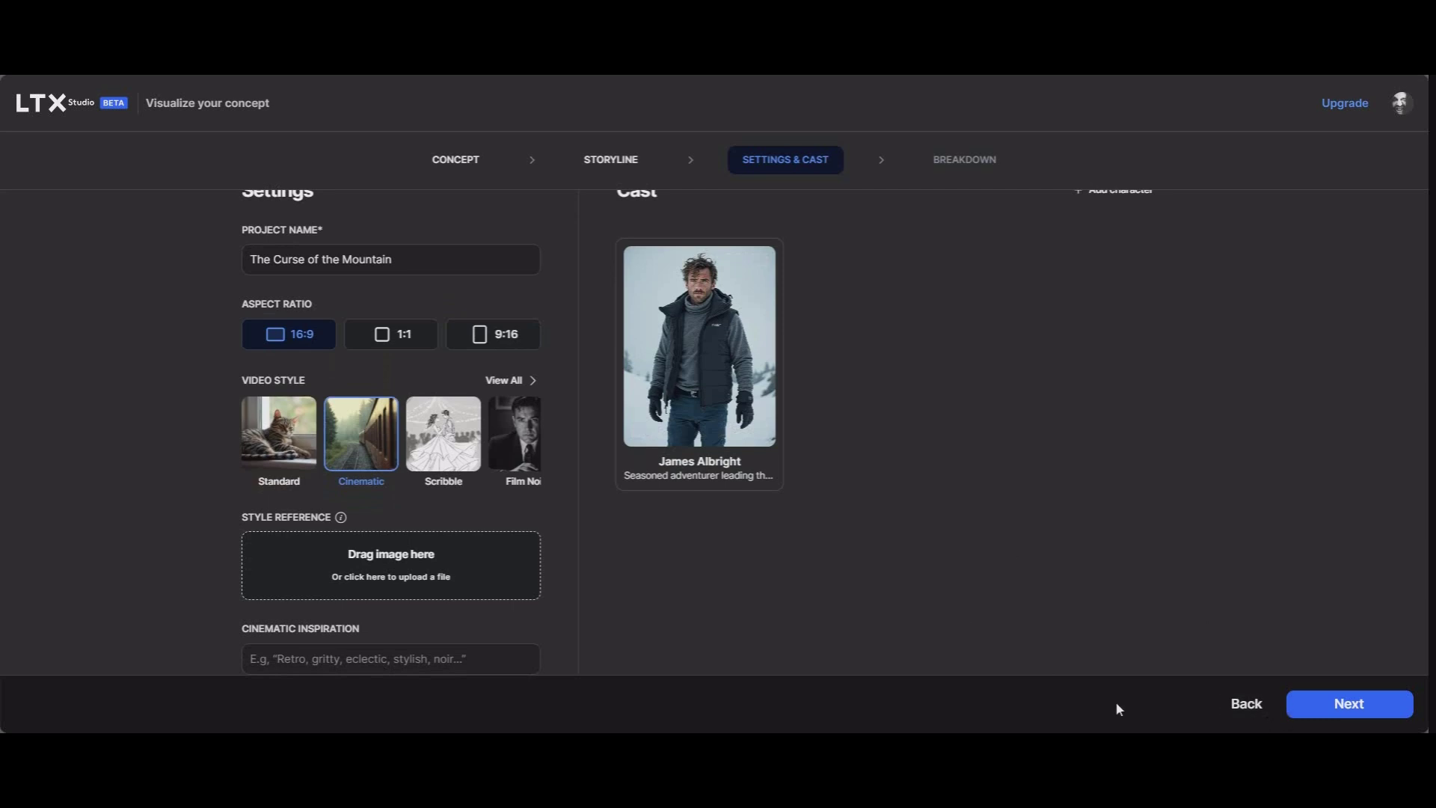
{"action": "left_click", "coordinate": [1357, 706]}
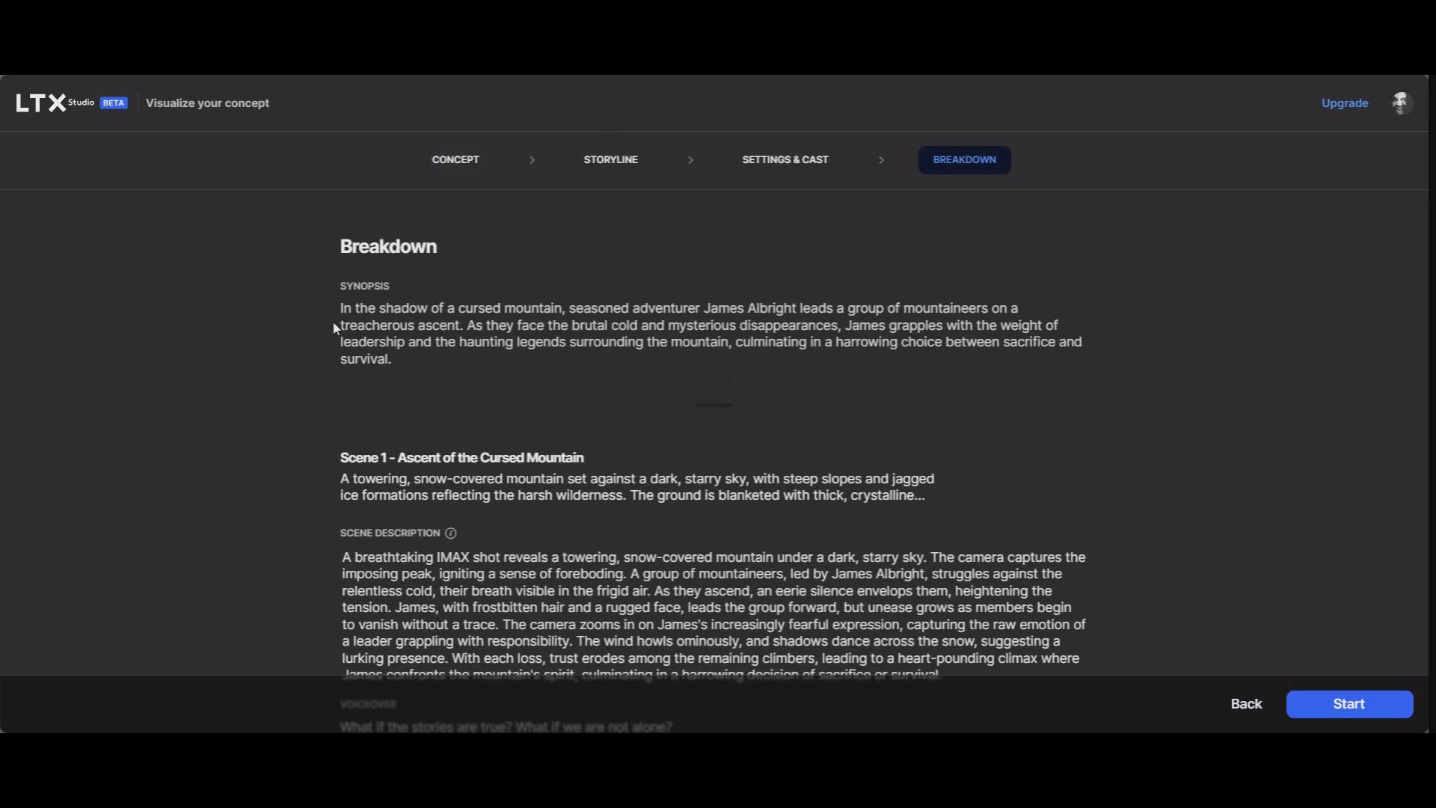
Step: Read through the breakdown's synopsis and Scene 1's description and voiceover text
{"action": "scroll", "coordinate": [335, 328], "scroll_direction": "down", "scroll_amount": 2}
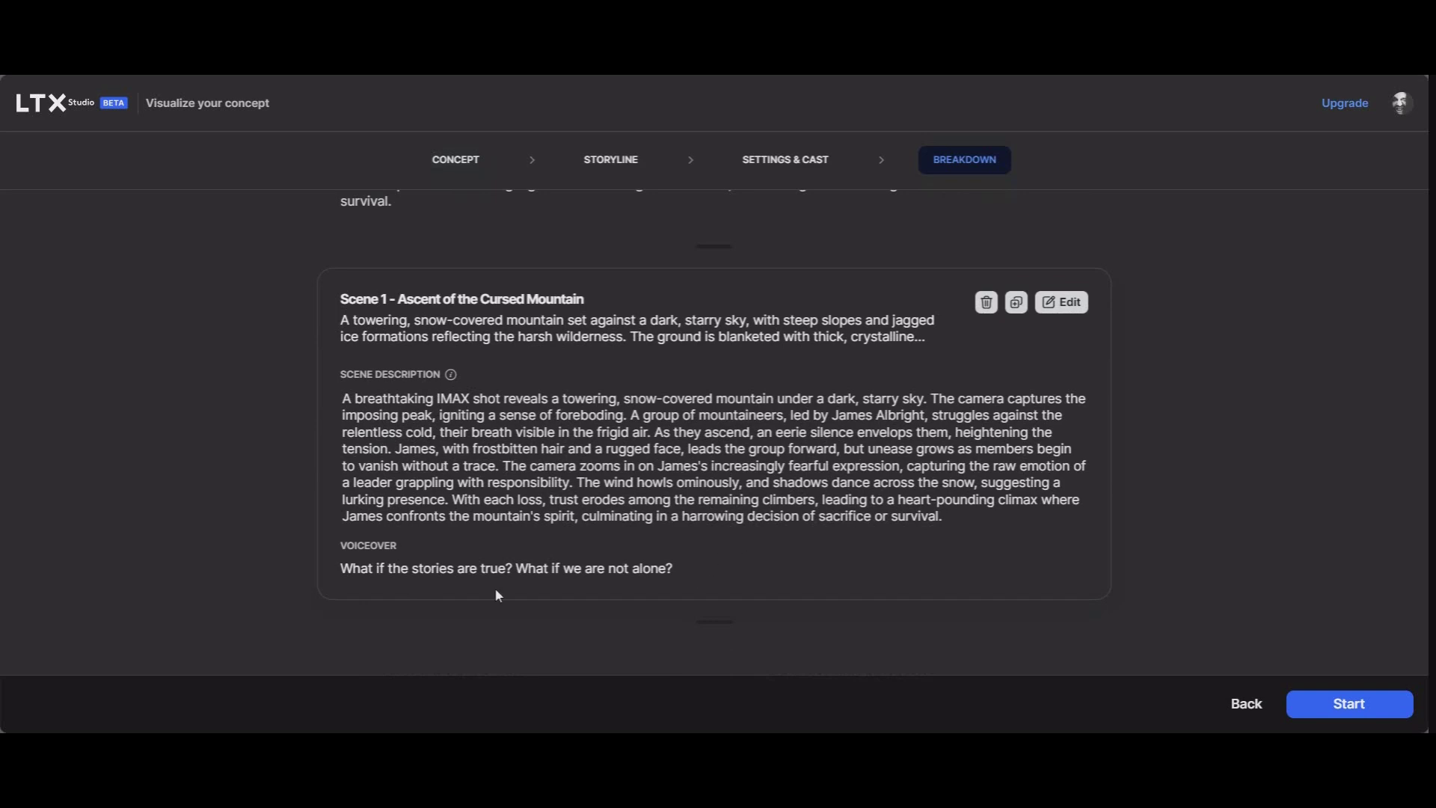
{"action": "scroll", "coordinate": [622, 589], "scroll_direction": "up", "scroll_amount": 2}
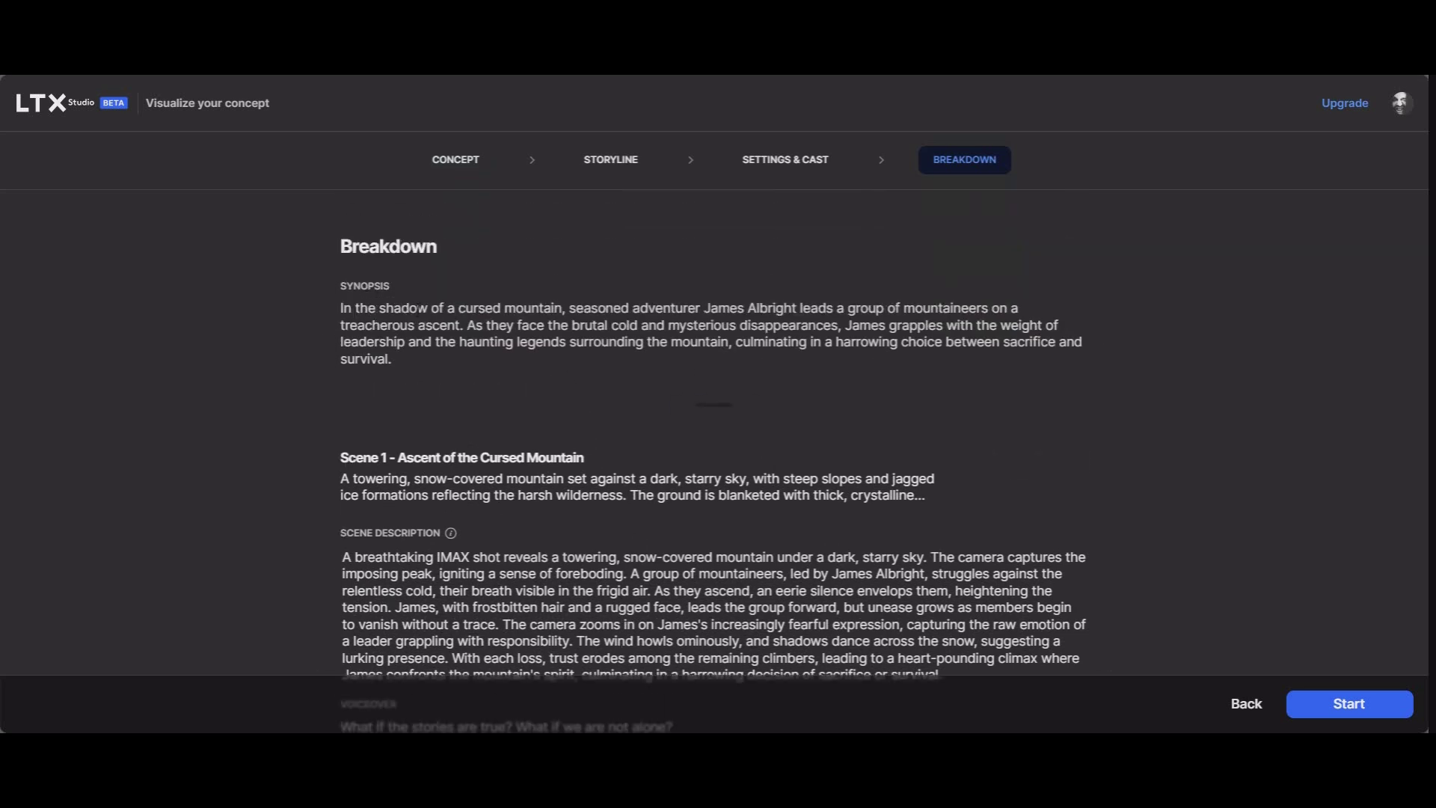
{"action": "scroll", "coordinate": [417, 320], "scroll_direction": "down", "scroll_amount": 2}
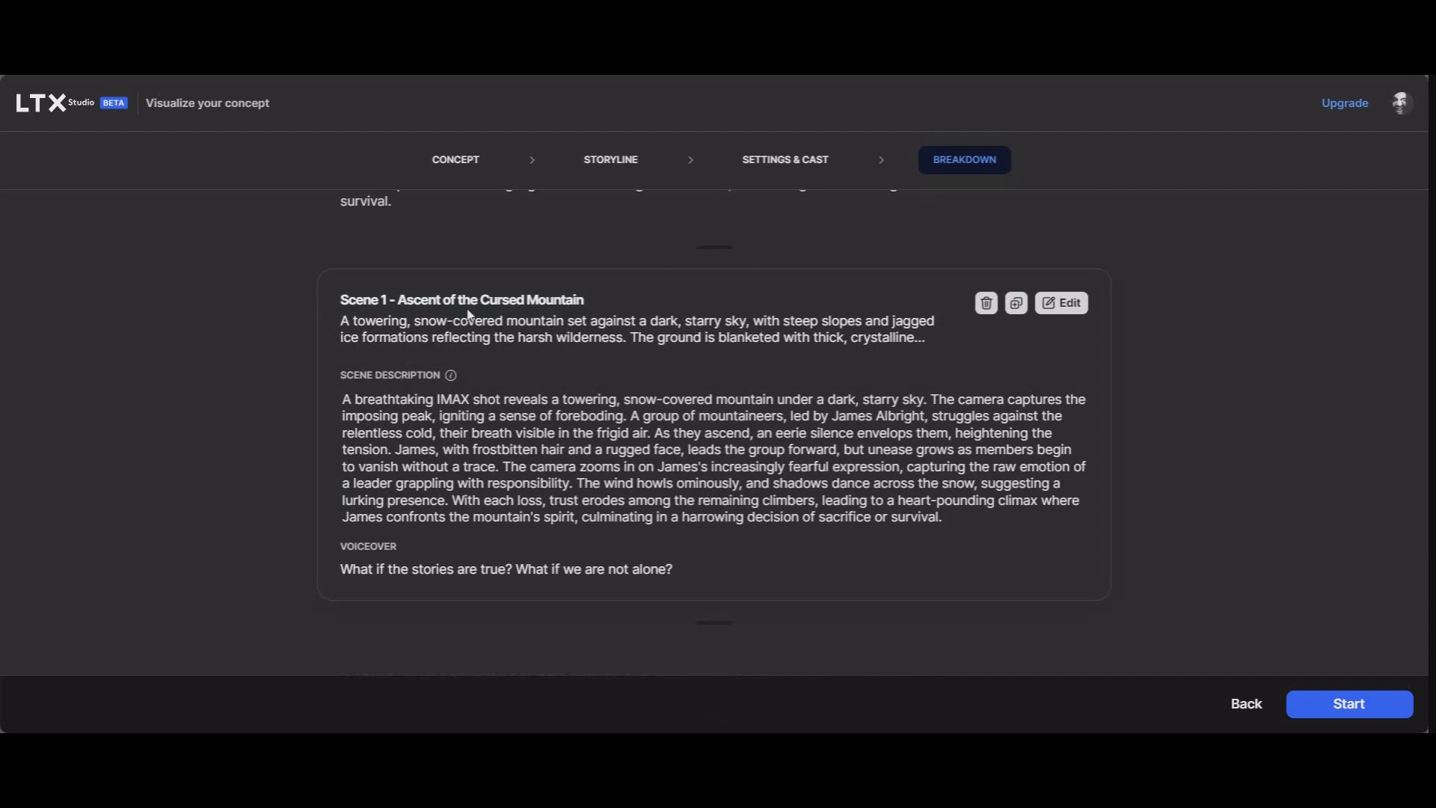
{"action": "scroll", "coordinate": [471, 316], "scroll_direction": "up", "scroll_amount": 2}
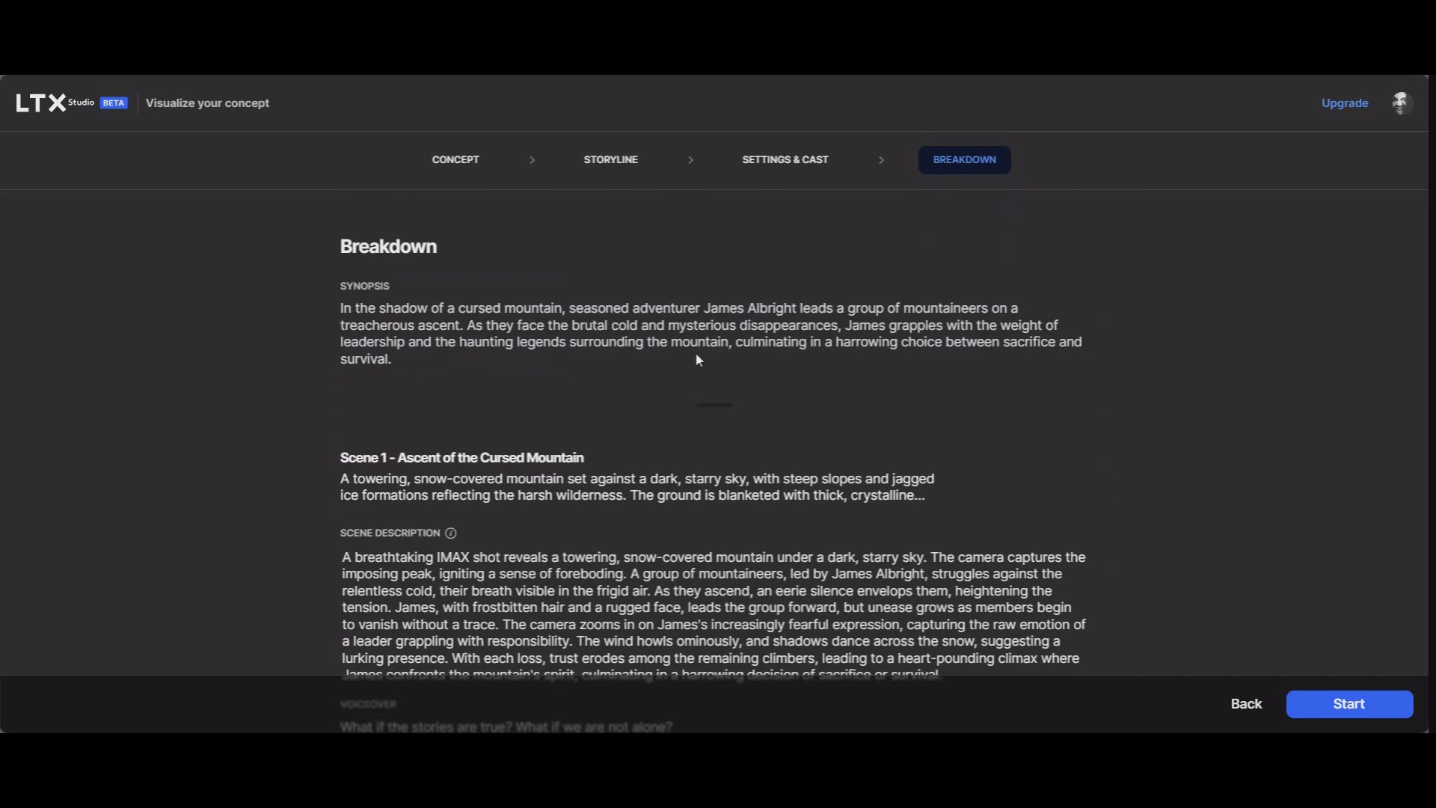
{"action": "scroll", "coordinate": [696, 359], "scroll_direction": "down", "scroll_amount": 2}
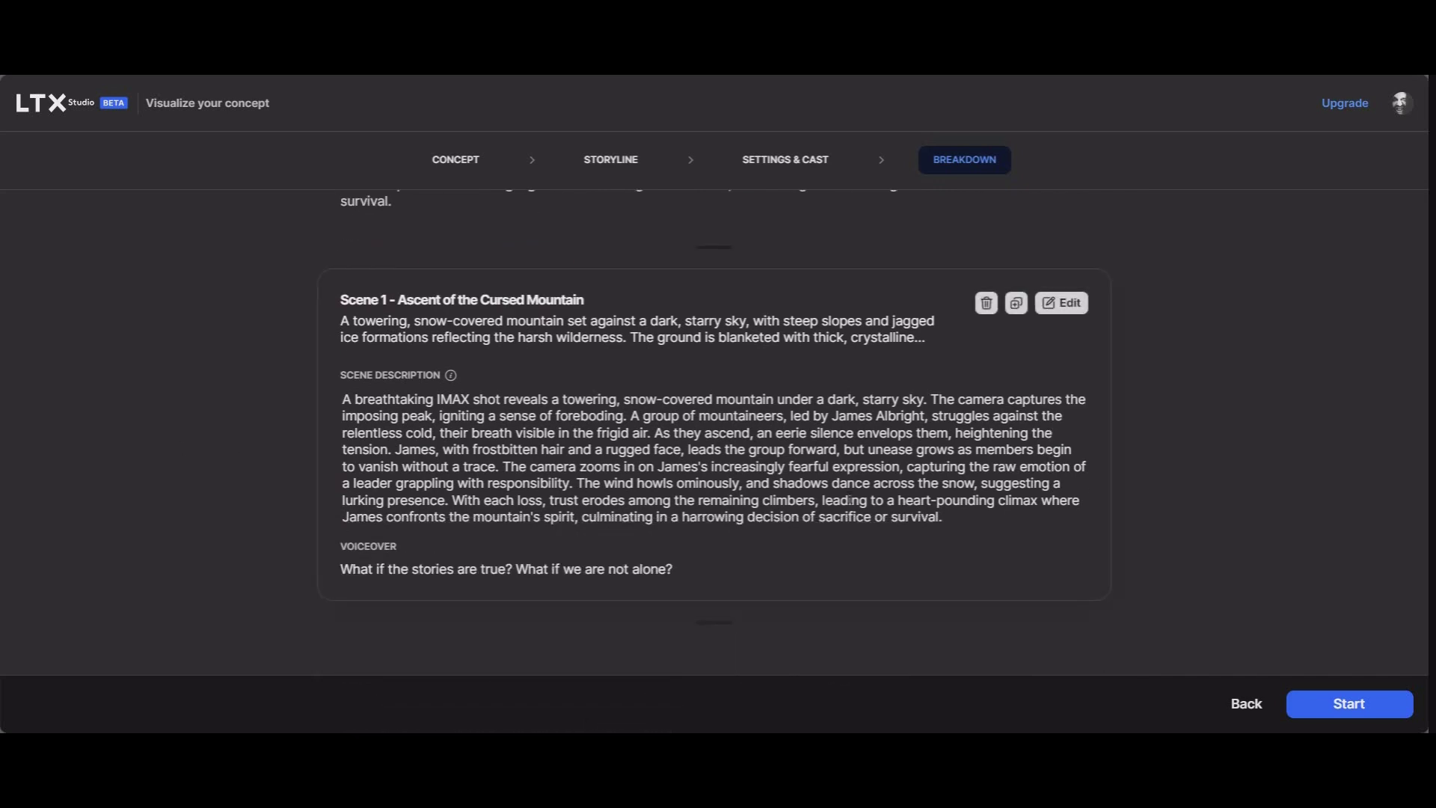
Step: Generate the storyboard from the breakdown and look over the scene's opening shots with their prompts and shot types
{"action": "left_click", "coordinate": [1349, 701]}
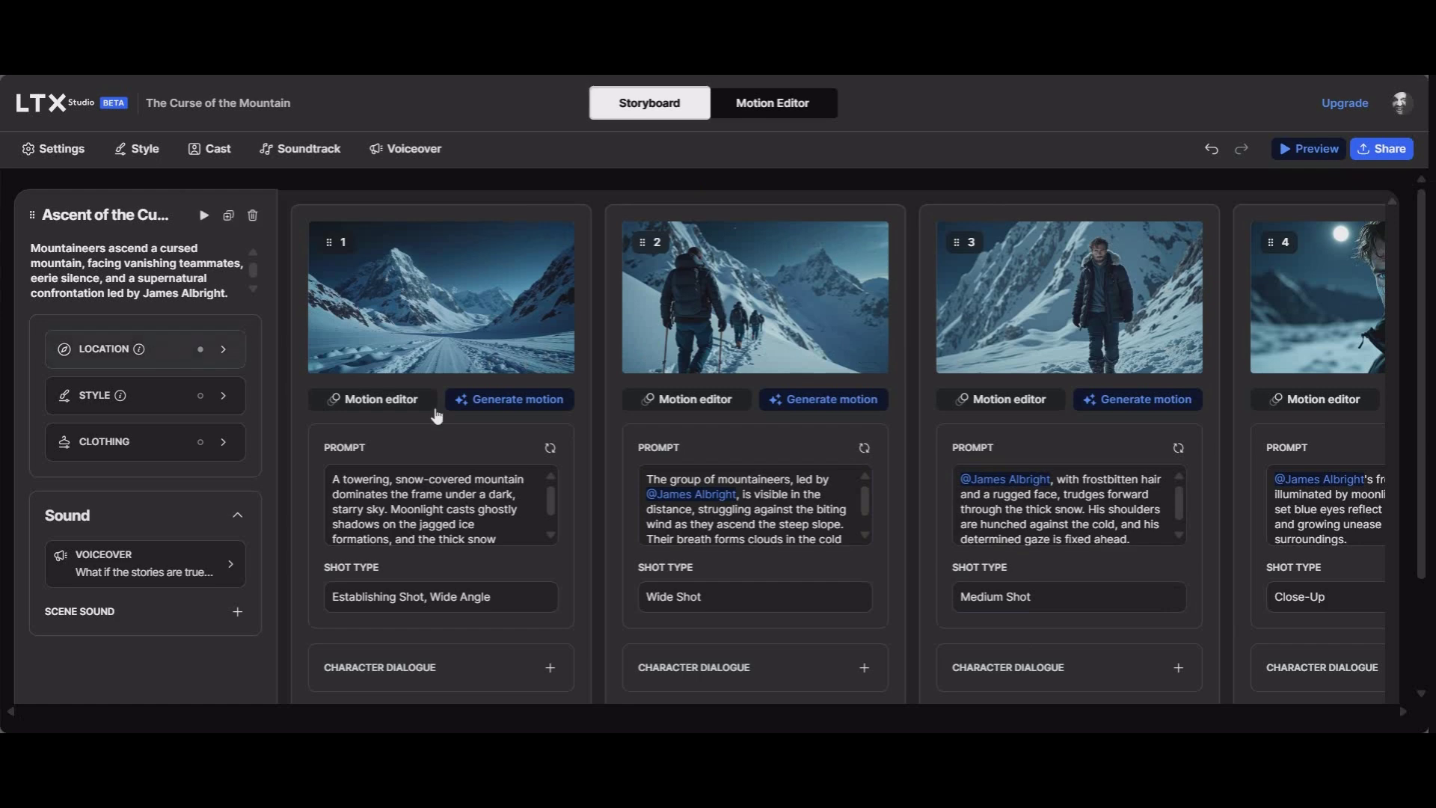
{"action": "scroll", "coordinate": [586, 371], "scroll_direction": "down", "scroll_amount": 3}
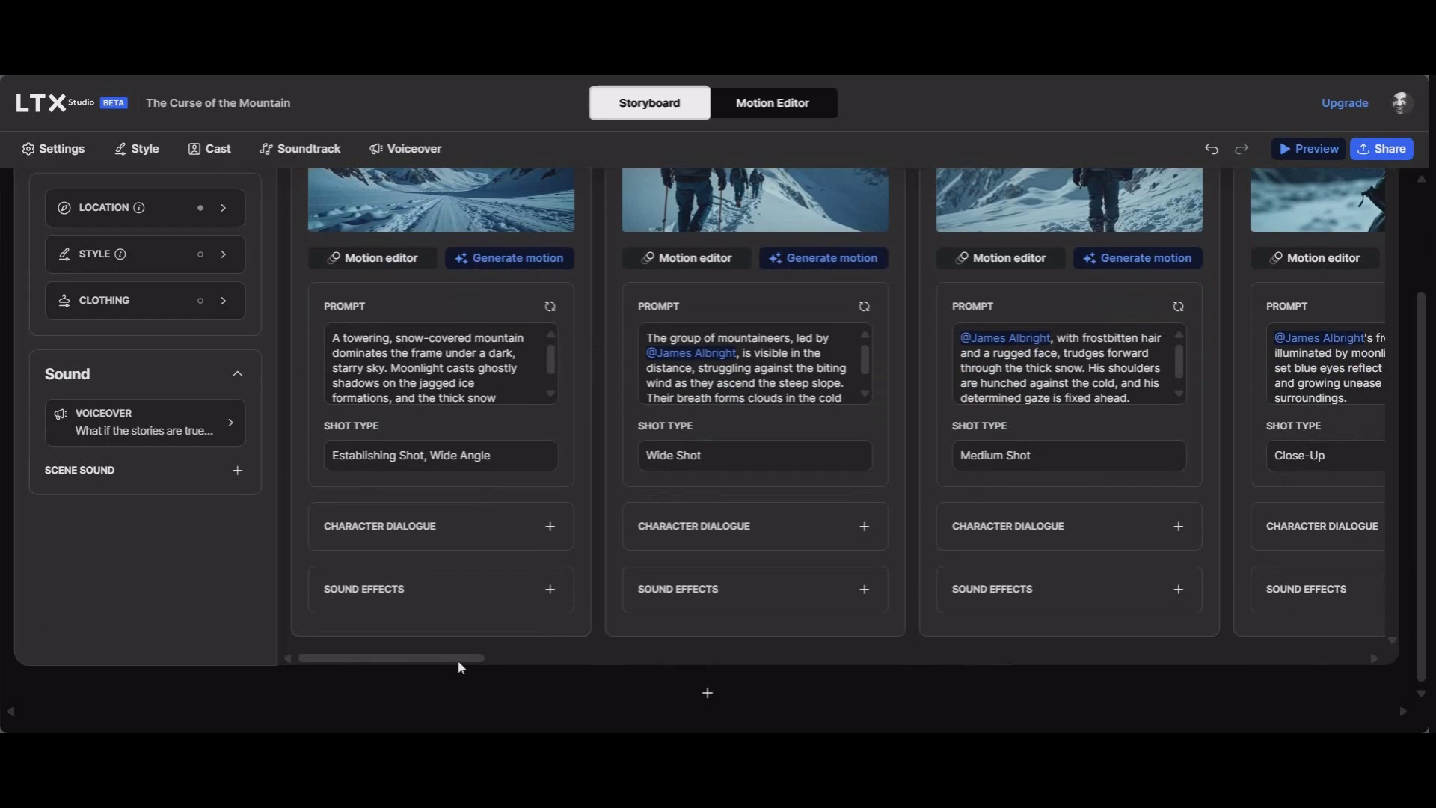
{"action": "left_click_drag", "start_coordinate": [456, 658], "coordinate": [464, 658]}
{"action": "scroll", "coordinate": [464, 662], "scroll_direction": "up", "scroll_amount": 1}
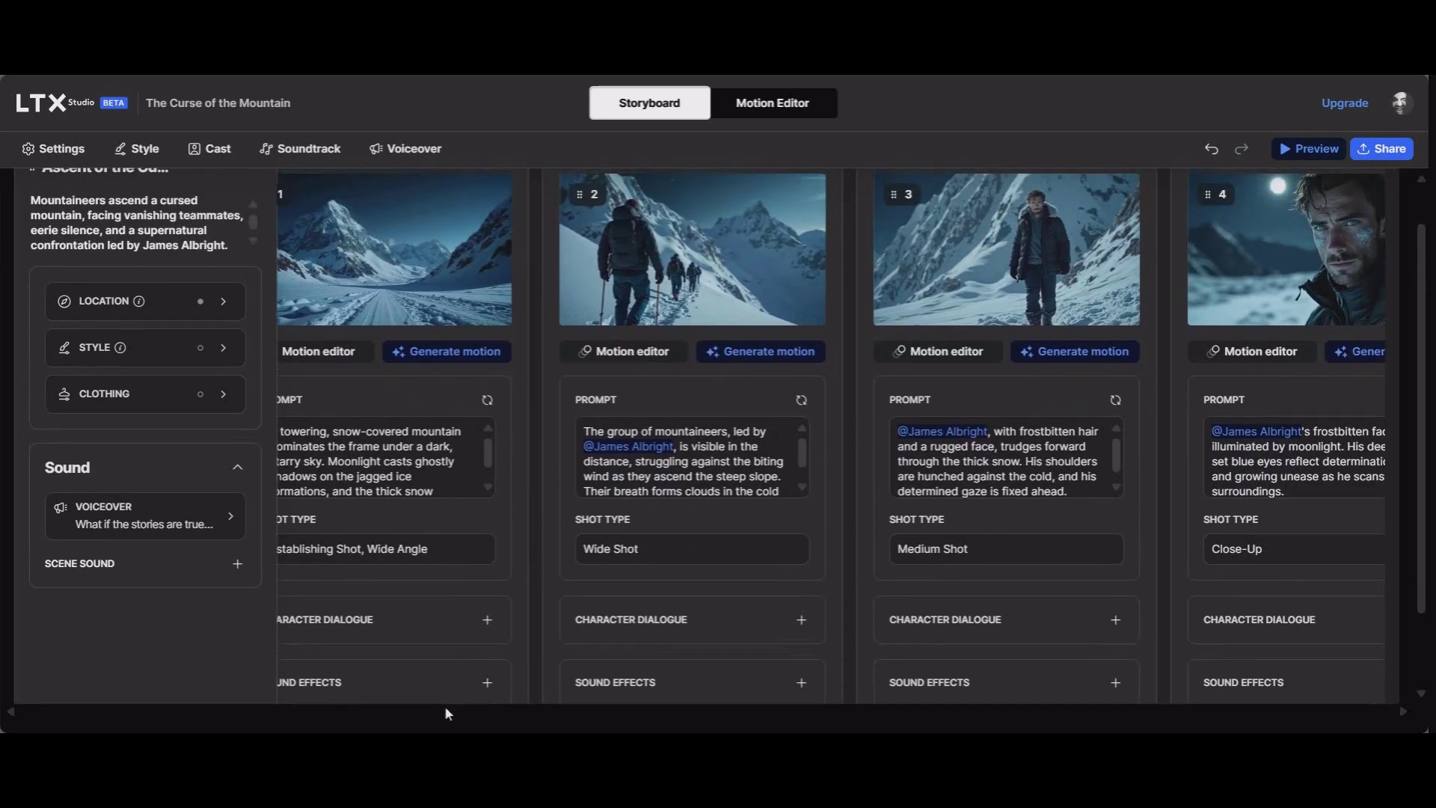
{"action": "scroll", "coordinate": [441, 716], "scroll_direction": "down", "scroll_amount": 1}
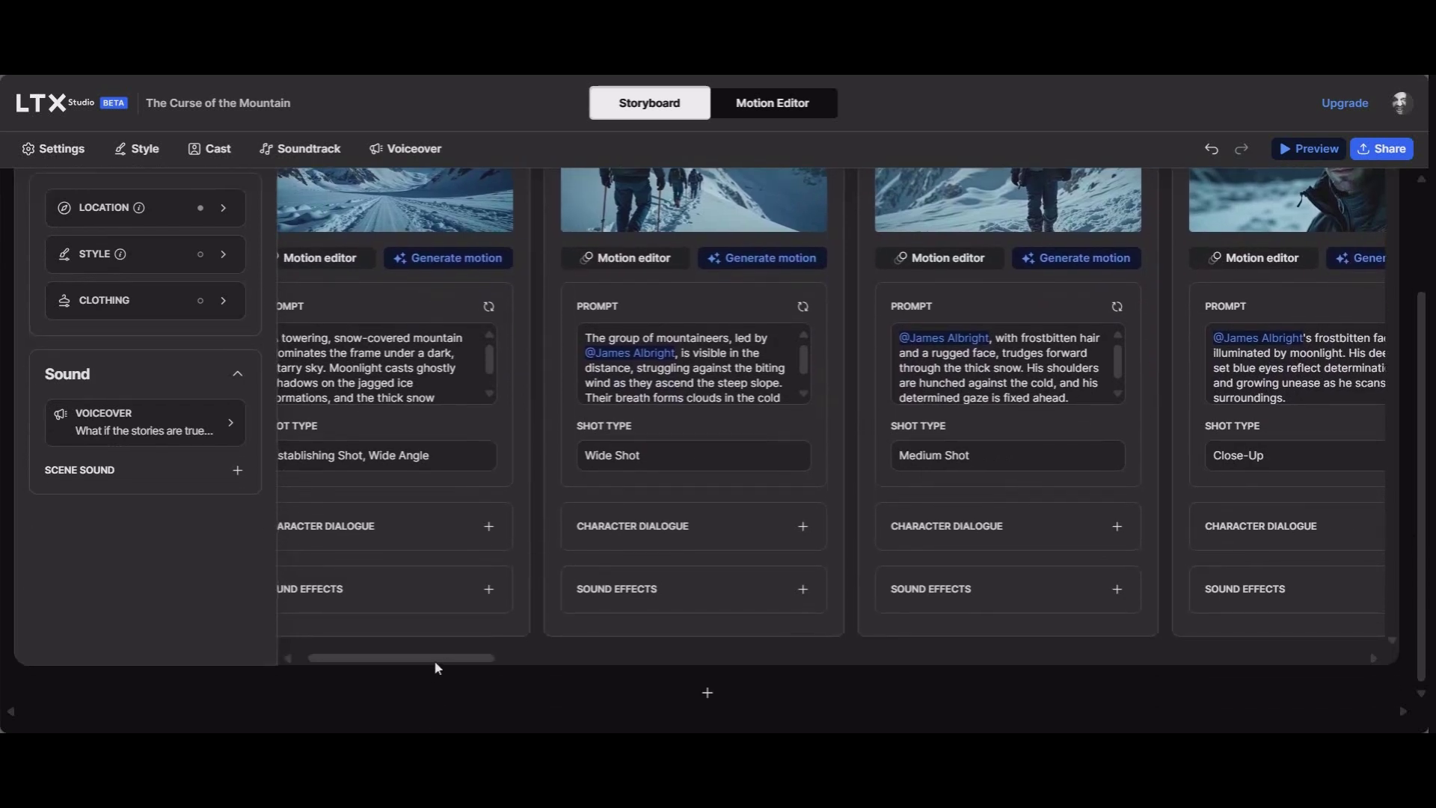
{"action": "scroll", "coordinate": [434, 660], "scroll_direction": "up", "scroll_amount": 3}
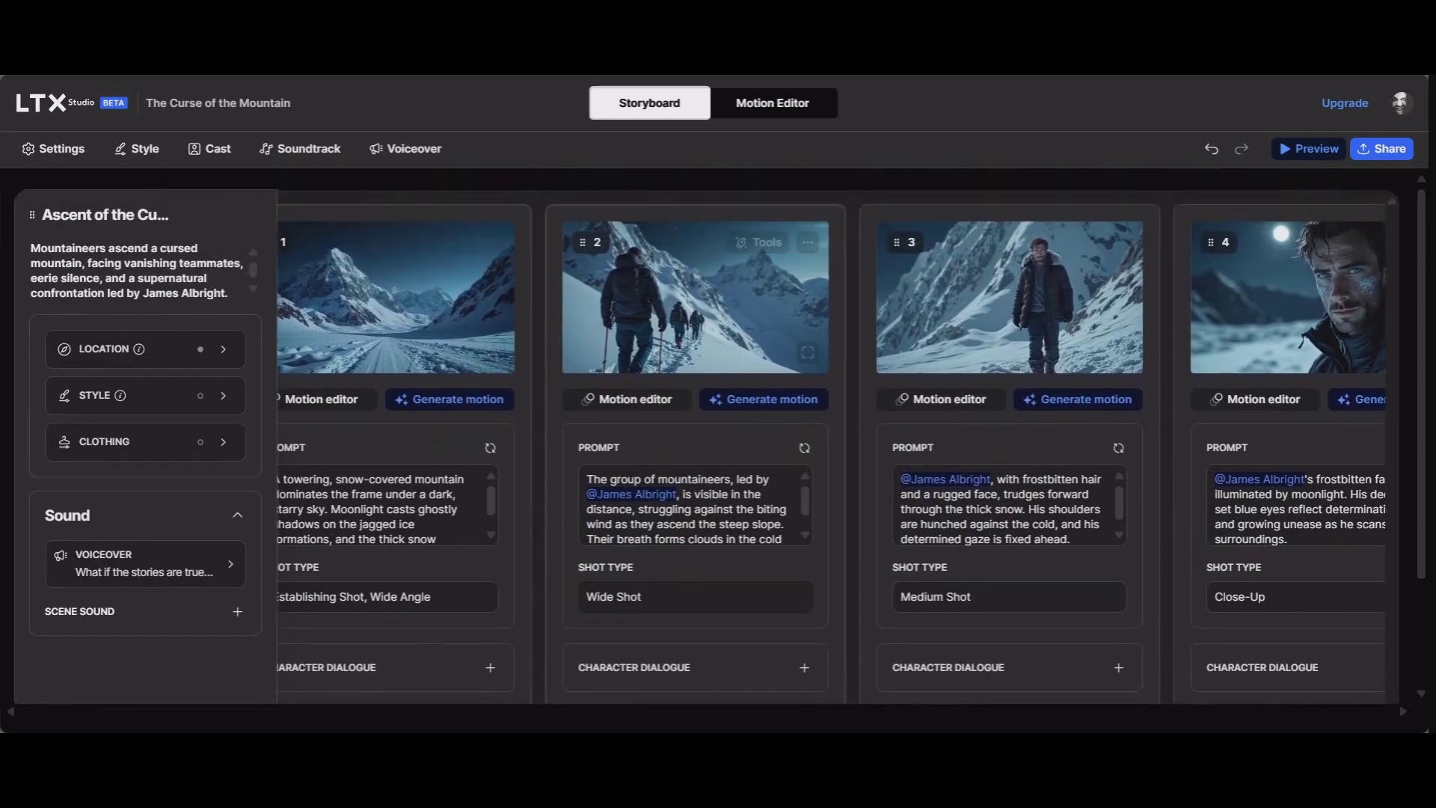
{"action": "scroll", "coordinate": [384, 703], "scroll_direction": "down", "scroll_amount": 1}
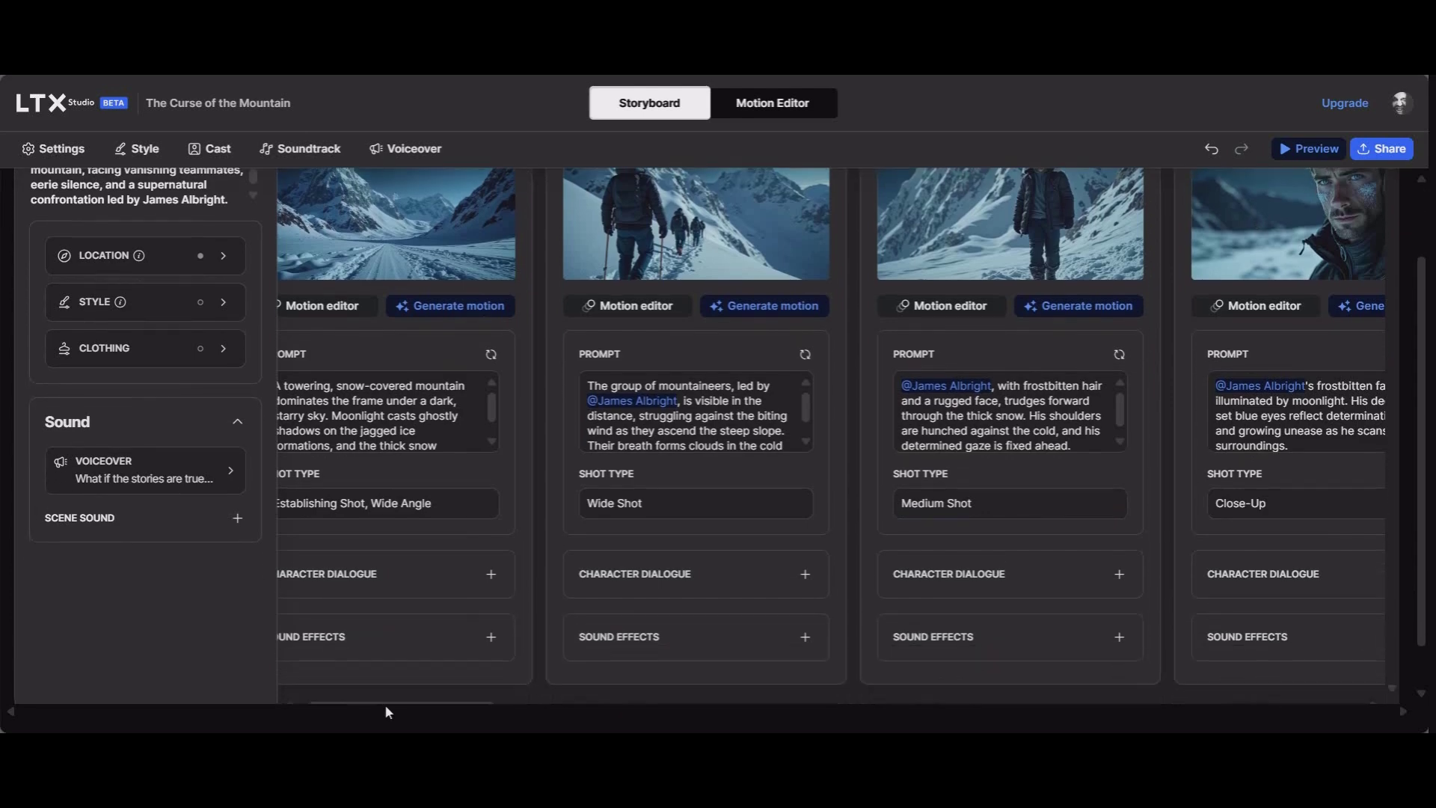
{"action": "scroll", "coordinate": [378, 700], "scroll_direction": "down", "scroll_amount": 1}
Step: Look through the storyboard's closing shots 18 to 20 and middle shots 12 to 14, and return to shot 1
{"action": "left_click_drag", "start_coordinate": [388, 658], "coordinate": [1348, 684]}
{"action": "scroll", "coordinate": [1237, 519], "scroll_direction": "up", "scroll_amount": 2}
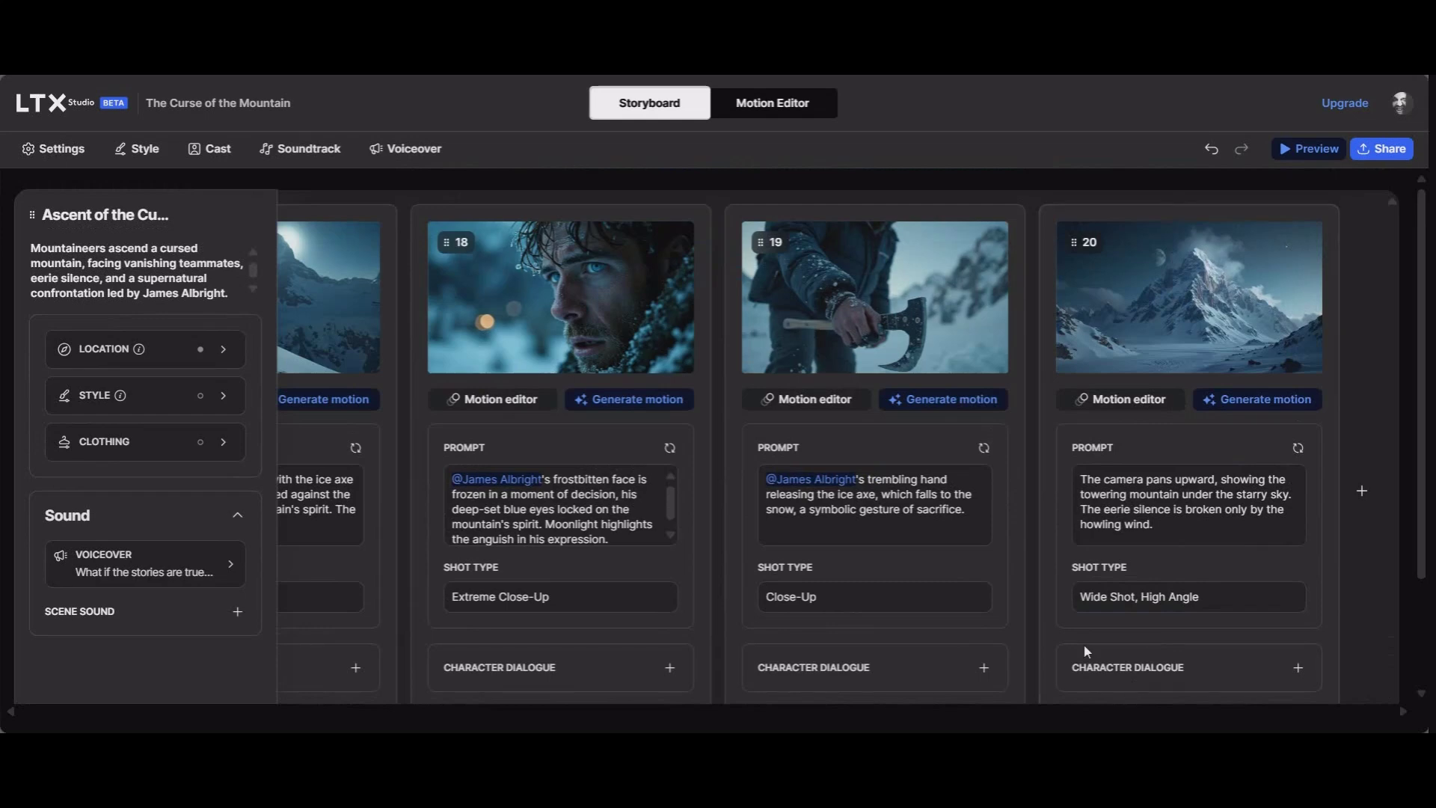
{"action": "scroll", "coordinate": [1046, 532], "scroll_direction": "down", "scroll_amount": 2}
{"action": "scroll", "coordinate": [993, 679], "scroll_direction": "down", "scroll_amount": 1}
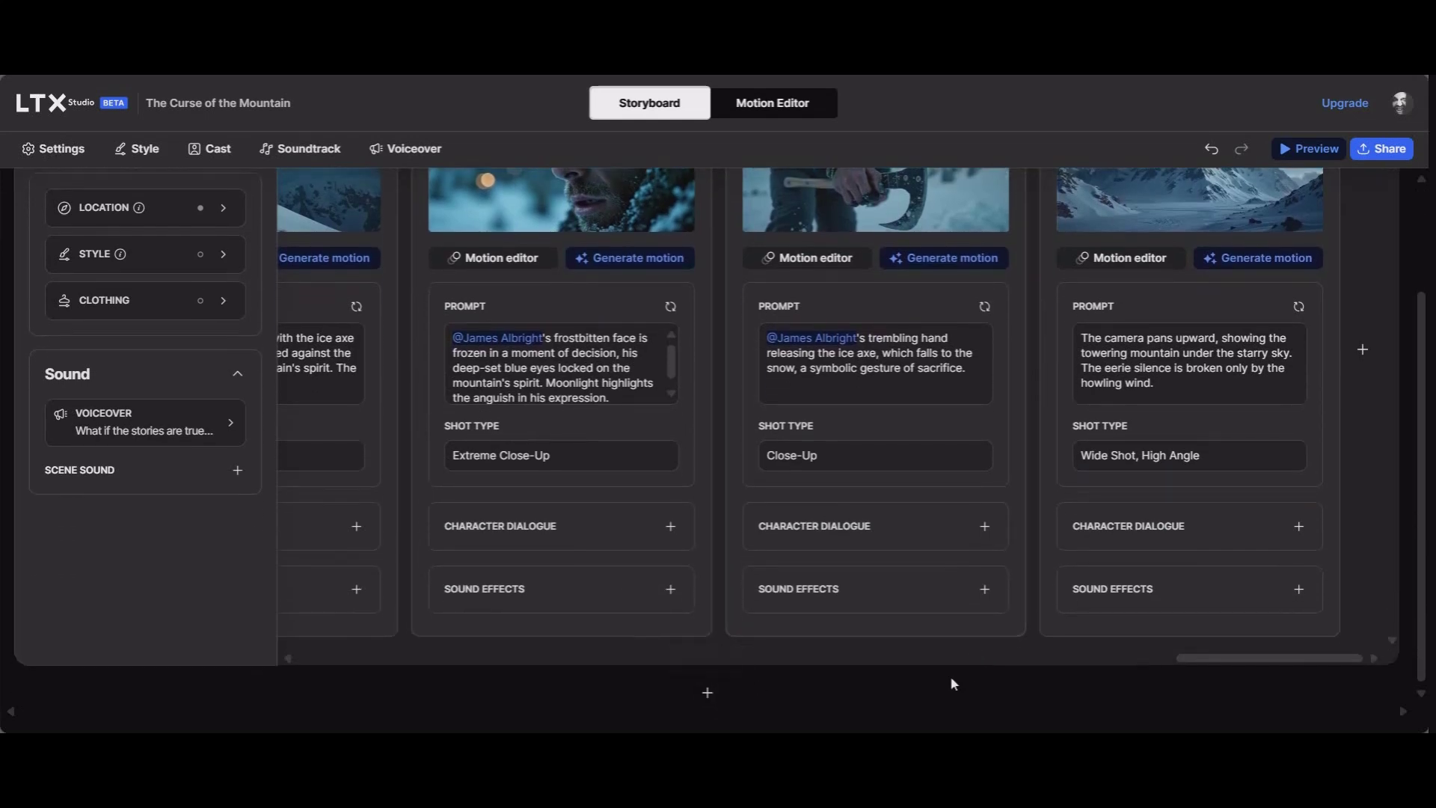
{"action": "left_click_drag", "start_coordinate": [1219, 661], "coordinate": [924, 633]}
{"action": "scroll", "coordinate": [922, 627], "scroll_direction": "up", "scroll_amount": 3}
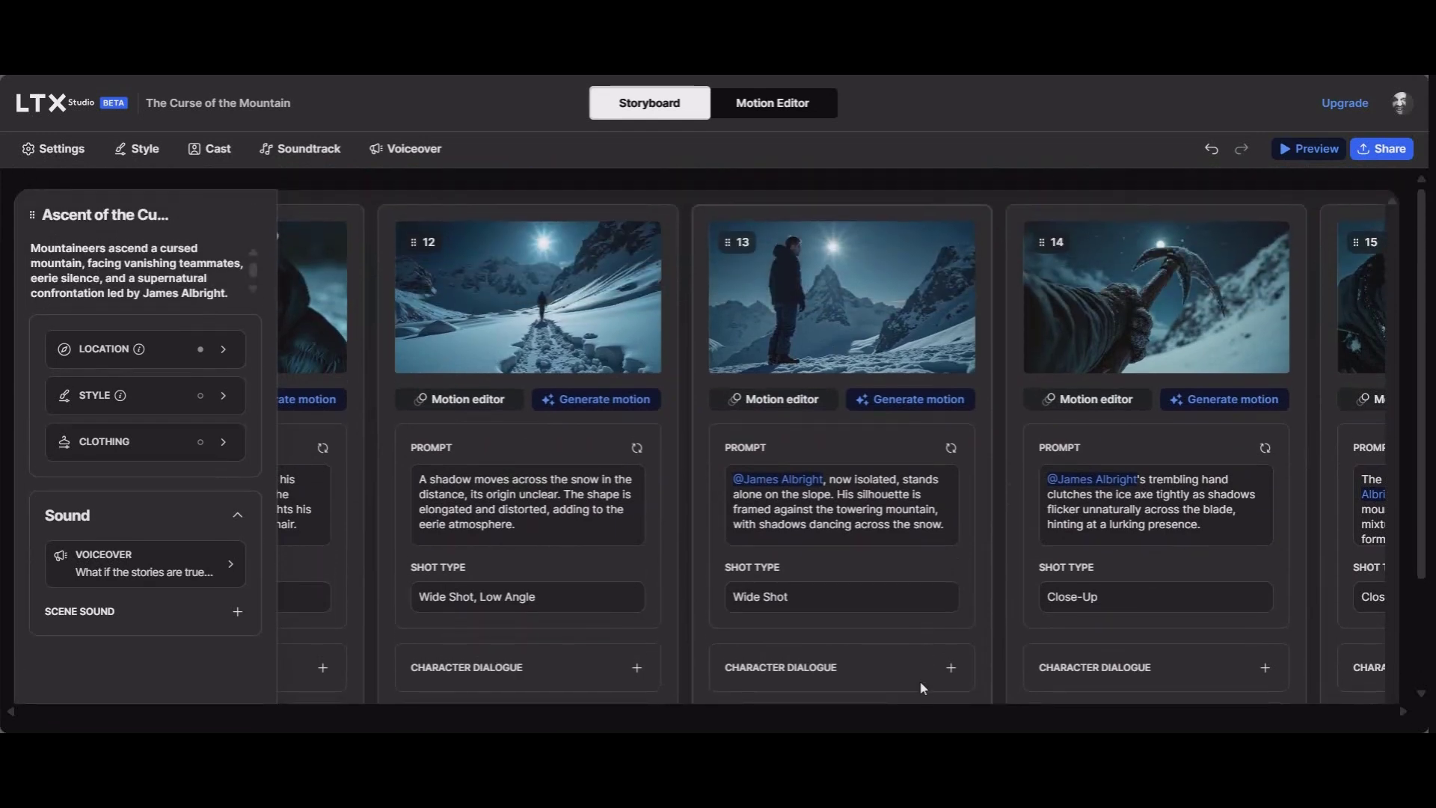
{"action": "scroll", "coordinate": [932, 714], "scroll_direction": "down", "scroll_amount": 2}
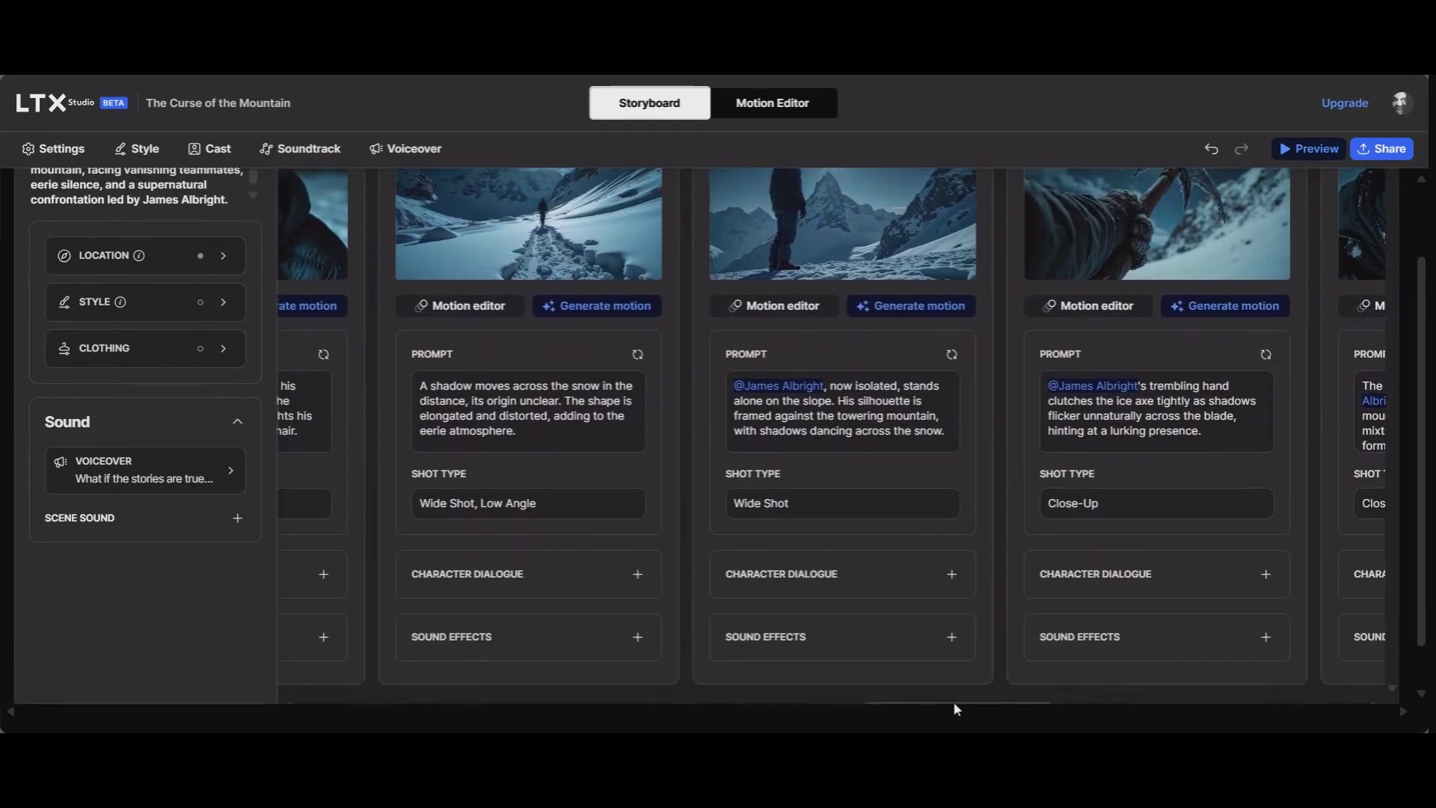
{"action": "scroll", "coordinate": [950, 700], "scroll_direction": "down", "scroll_amount": 1}
{"action": "scroll", "coordinate": [979, 635], "scroll_direction": "up", "scroll_amount": 3}
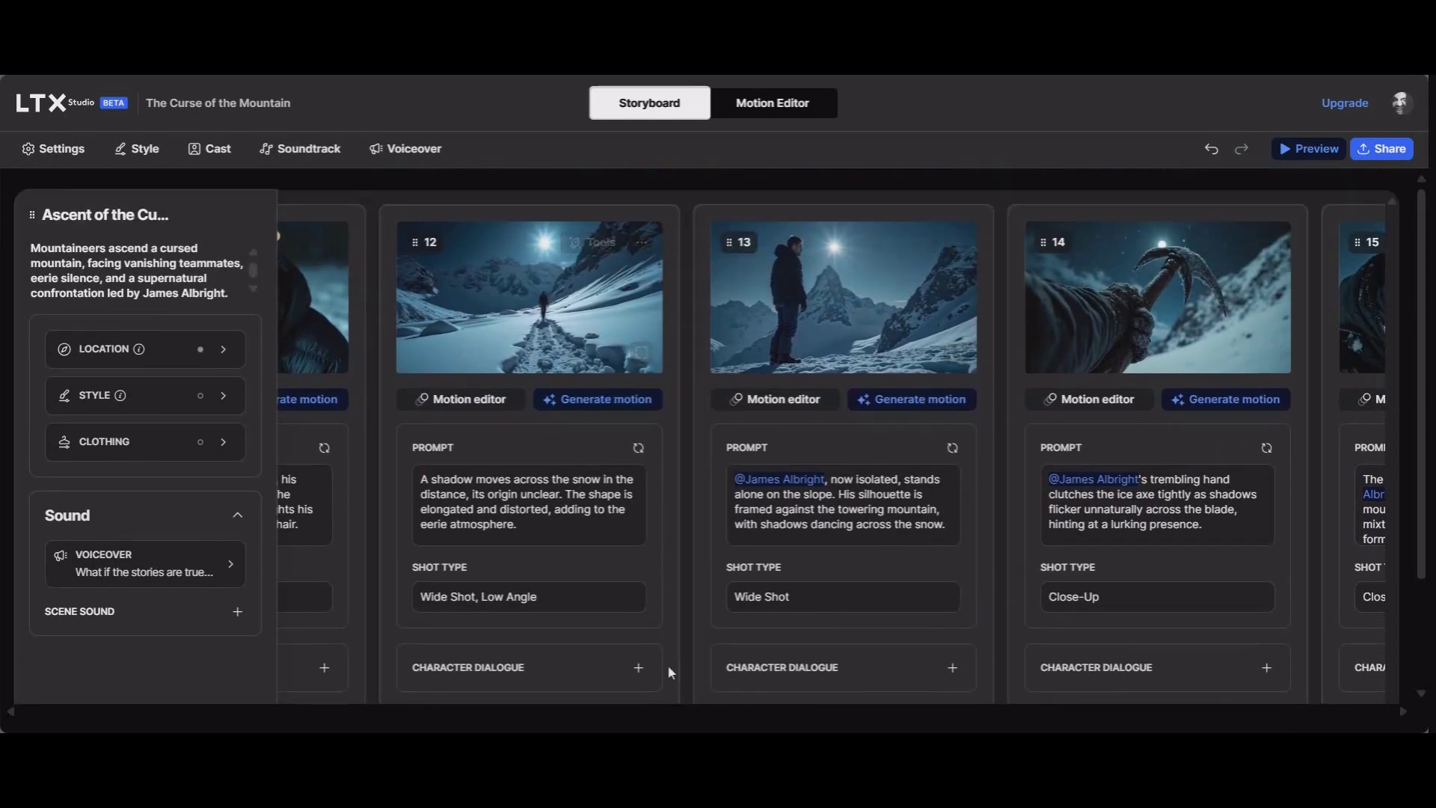
{"action": "scroll", "coordinate": [951, 677], "scroll_direction": "down", "scroll_amount": 1}
{"action": "scroll", "coordinate": [949, 674], "scroll_direction": "down", "scroll_amount": 3}
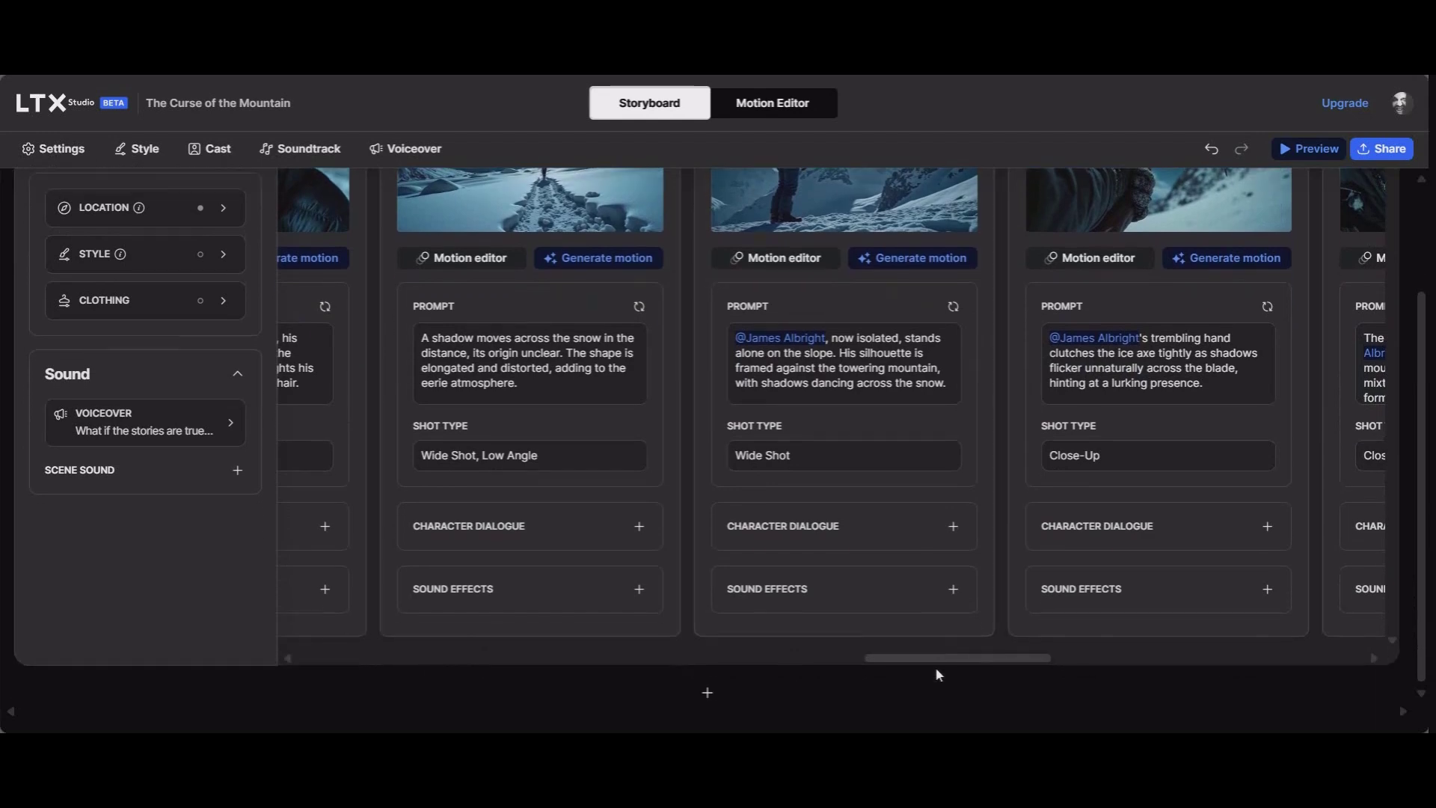
{"action": "left_click_drag", "start_coordinate": [944, 671], "coordinate": [160, 603]}
{"action": "scroll", "coordinate": [703, 535], "scroll_direction": "up", "scroll_amount": 2}
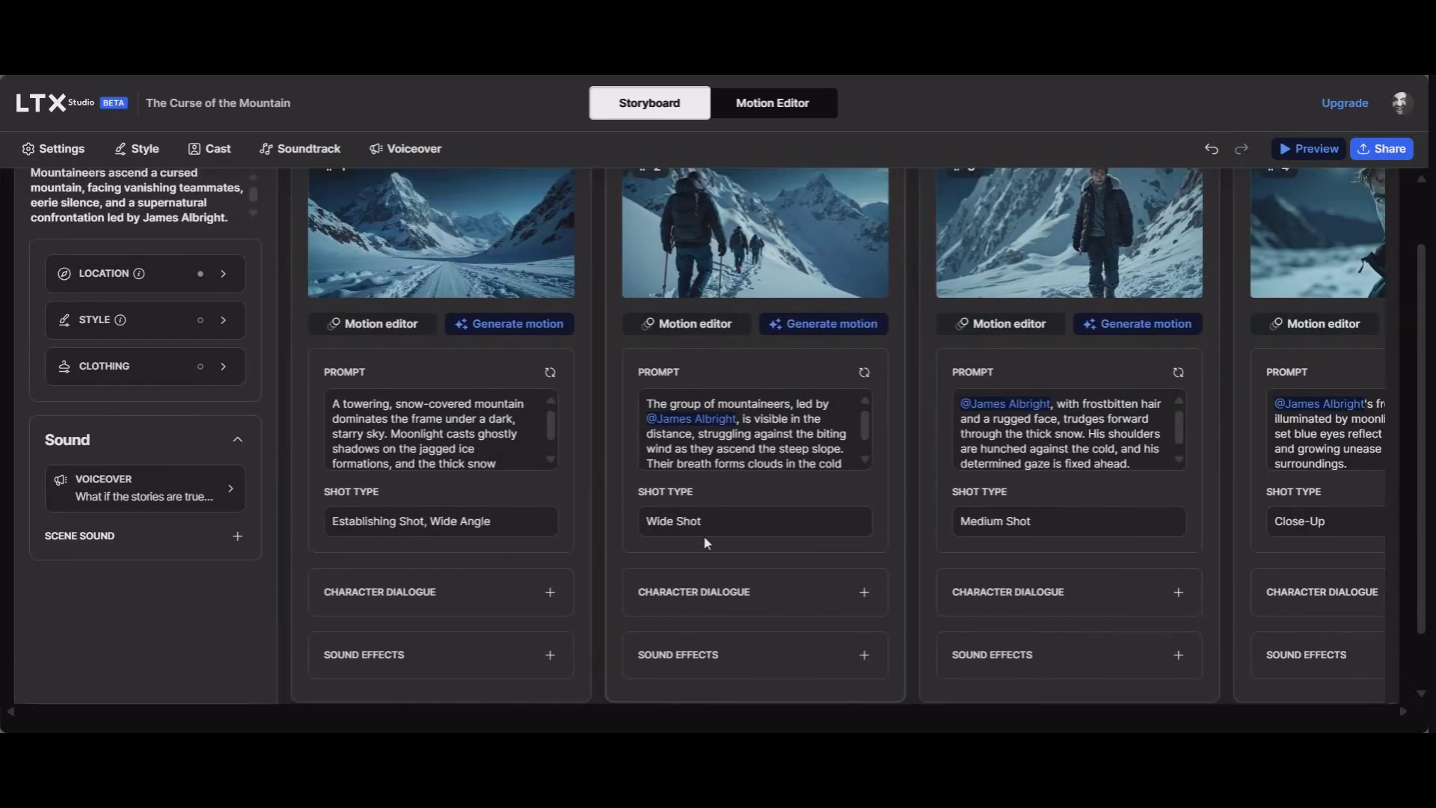
{"action": "scroll", "coordinate": [703, 535], "scroll_direction": "up", "scroll_amount": 2}
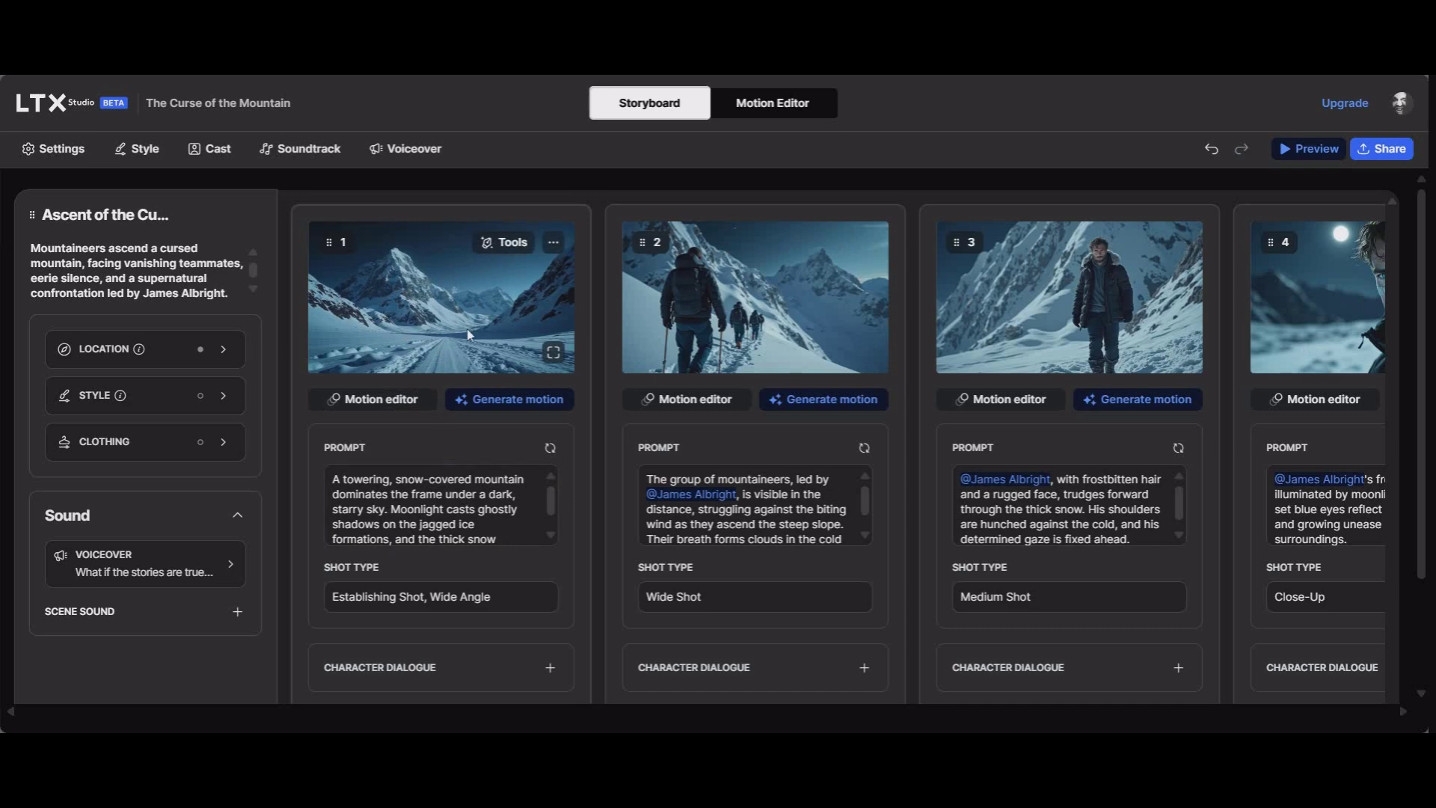
Step: Examine the images, prompts, shot types, dialogue and sound effect sections of shots 1 to 5
{"action": "mouse_move", "coordinate": [734, 339]}
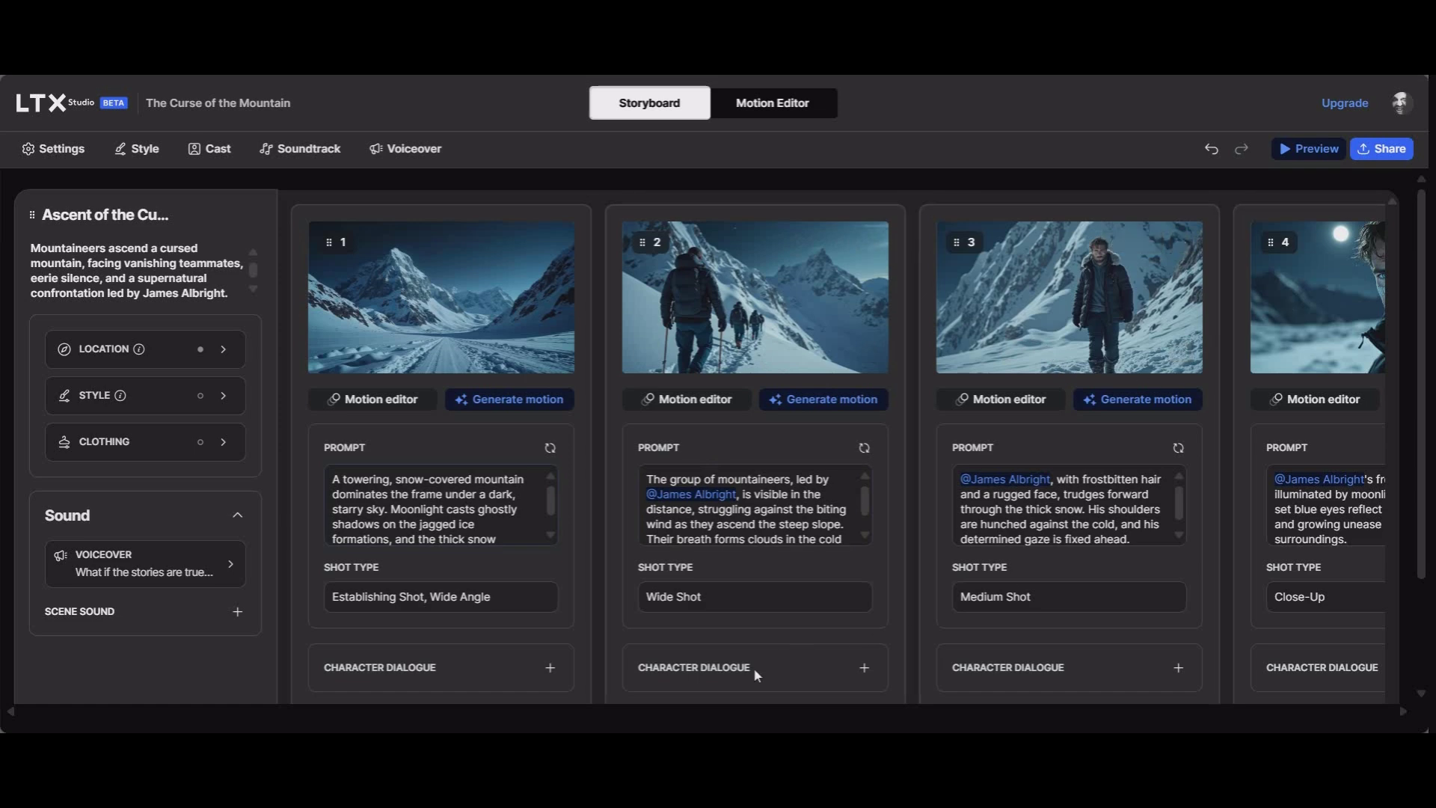
{"action": "scroll", "coordinate": [673, 684], "scroll_direction": "down", "scroll_amount": 2}
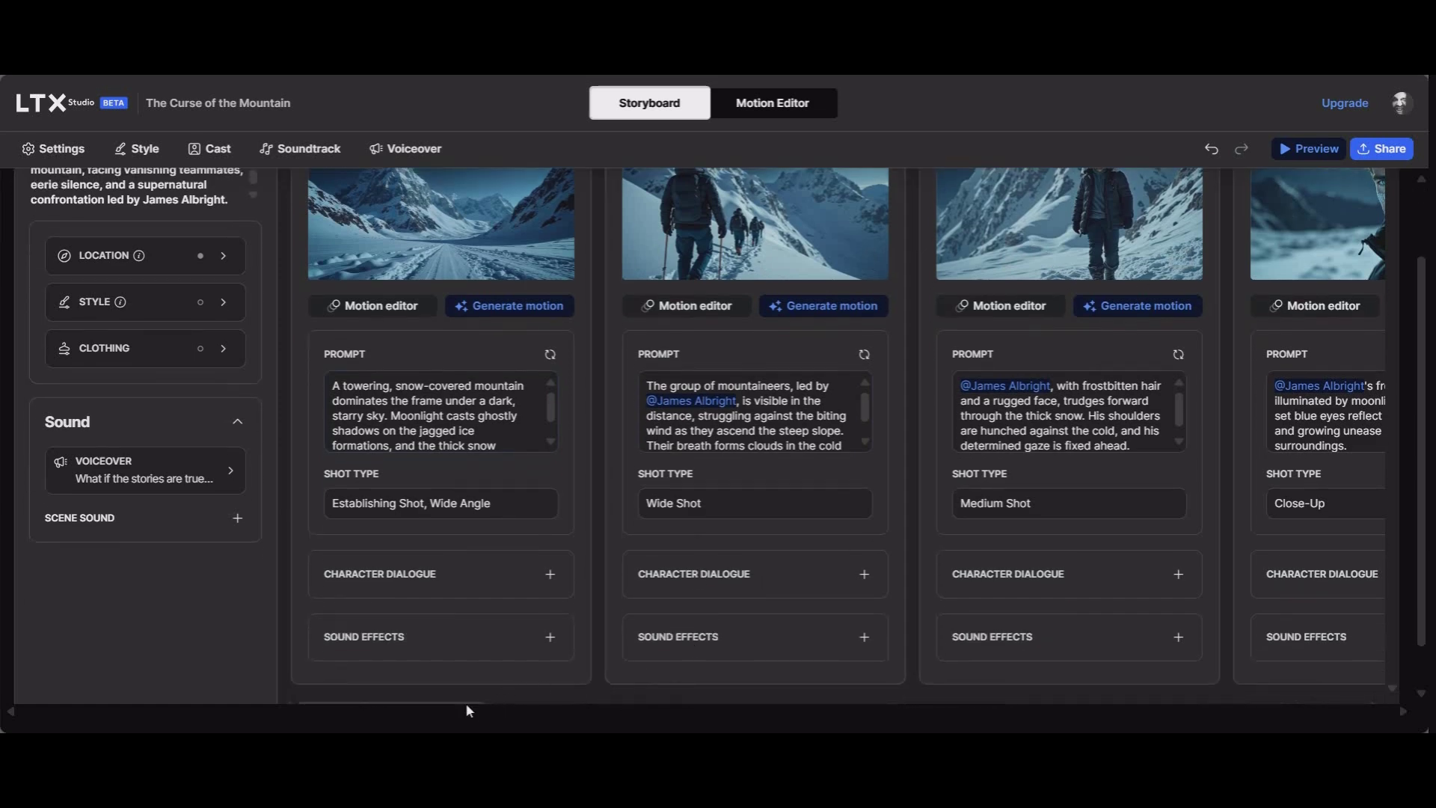
{"action": "scroll", "coordinate": [467, 707], "scroll_direction": "down", "scroll_amount": 1}
{"action": "scroll", "coordinate": [434, 413], "scroll_direction": "up", "scroll_amount": 2}
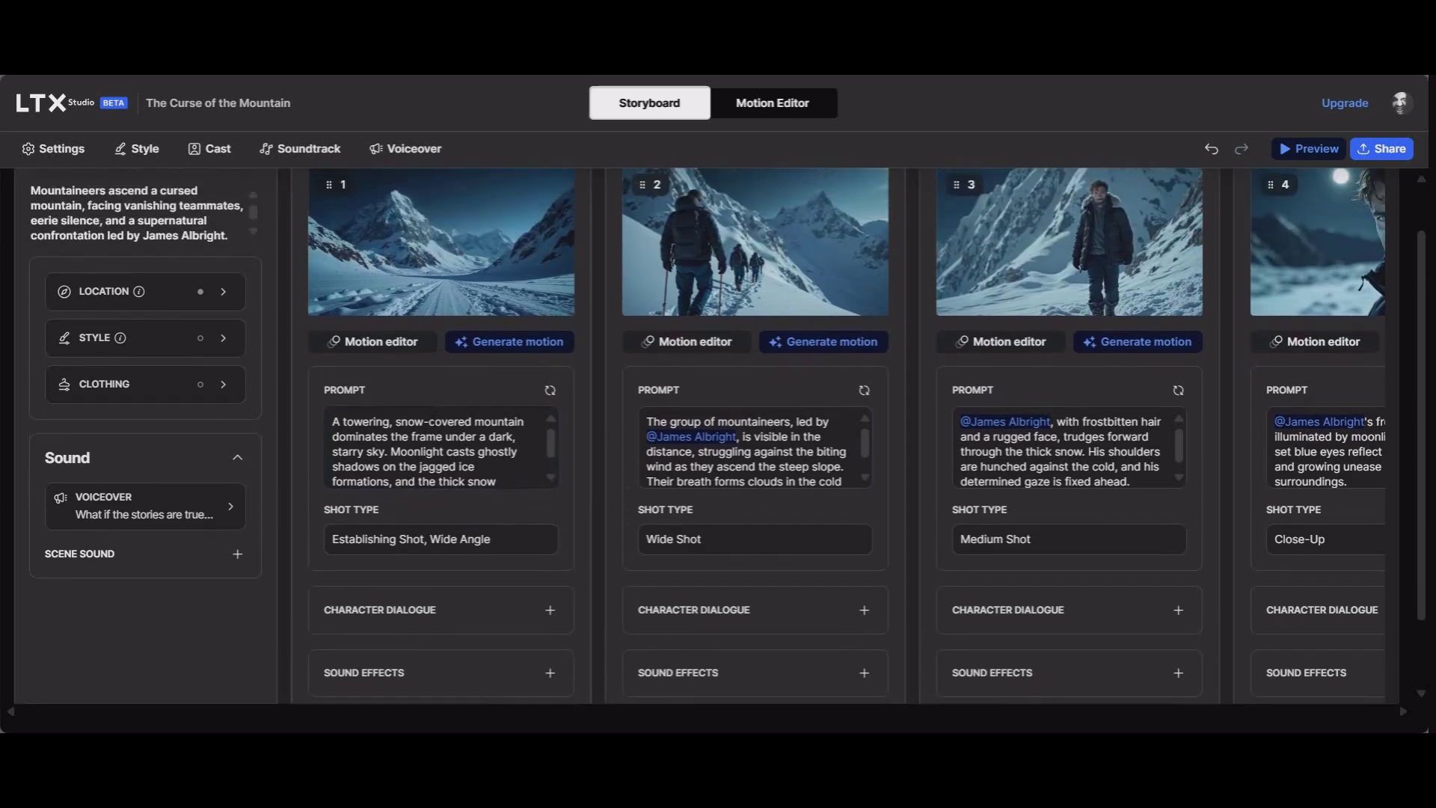
{"action": "scroll", "coordinate": [442, 374], "scroll_direction": "up", "scroll_amount": 1}
{"action": "scroll", "coordinate": [441, 374], "scroll_direction": "down", "scroll_amount": 2}
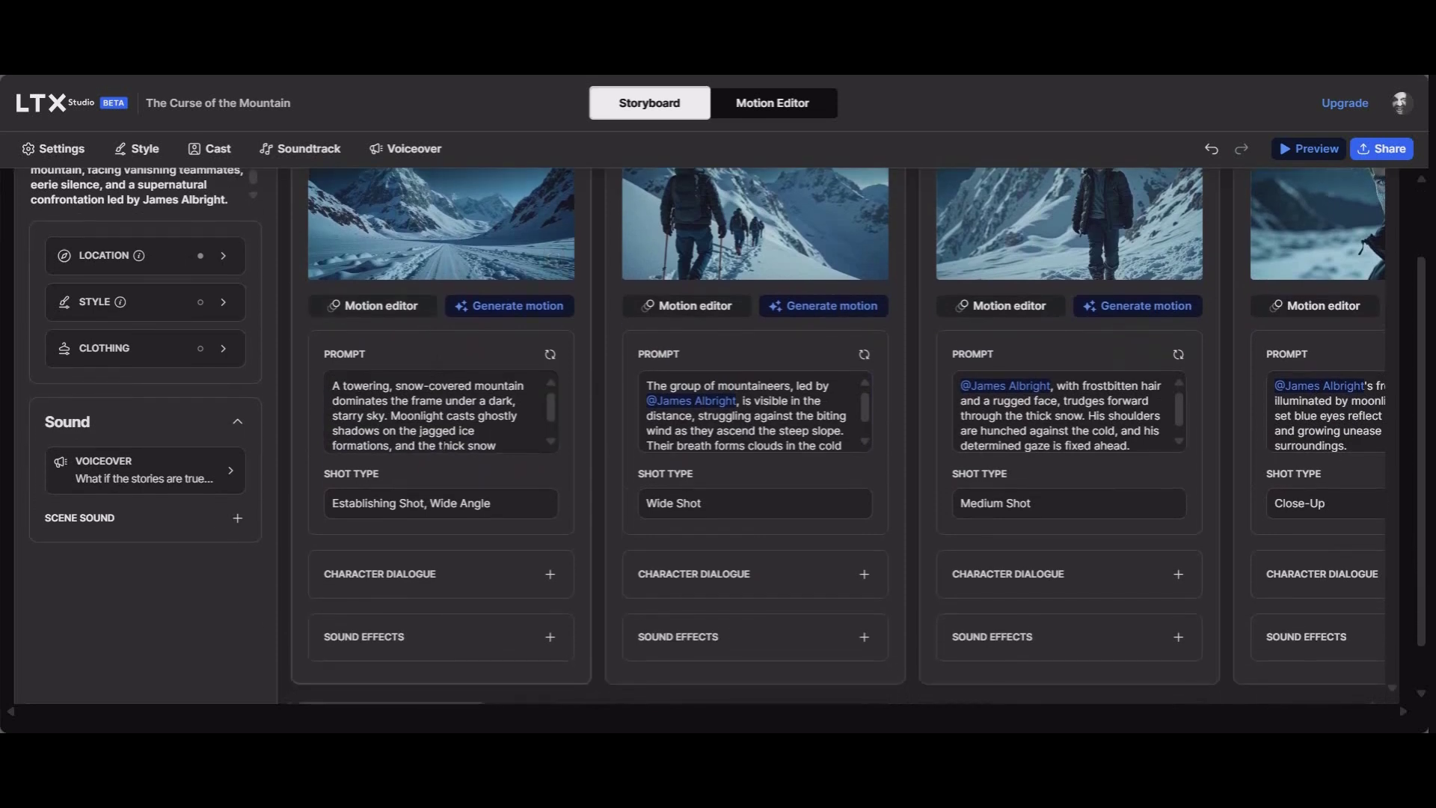
{"action": "scroll", "coordinate": [721, 435], "scroll_direction": "down", "scroll_amount": 1}
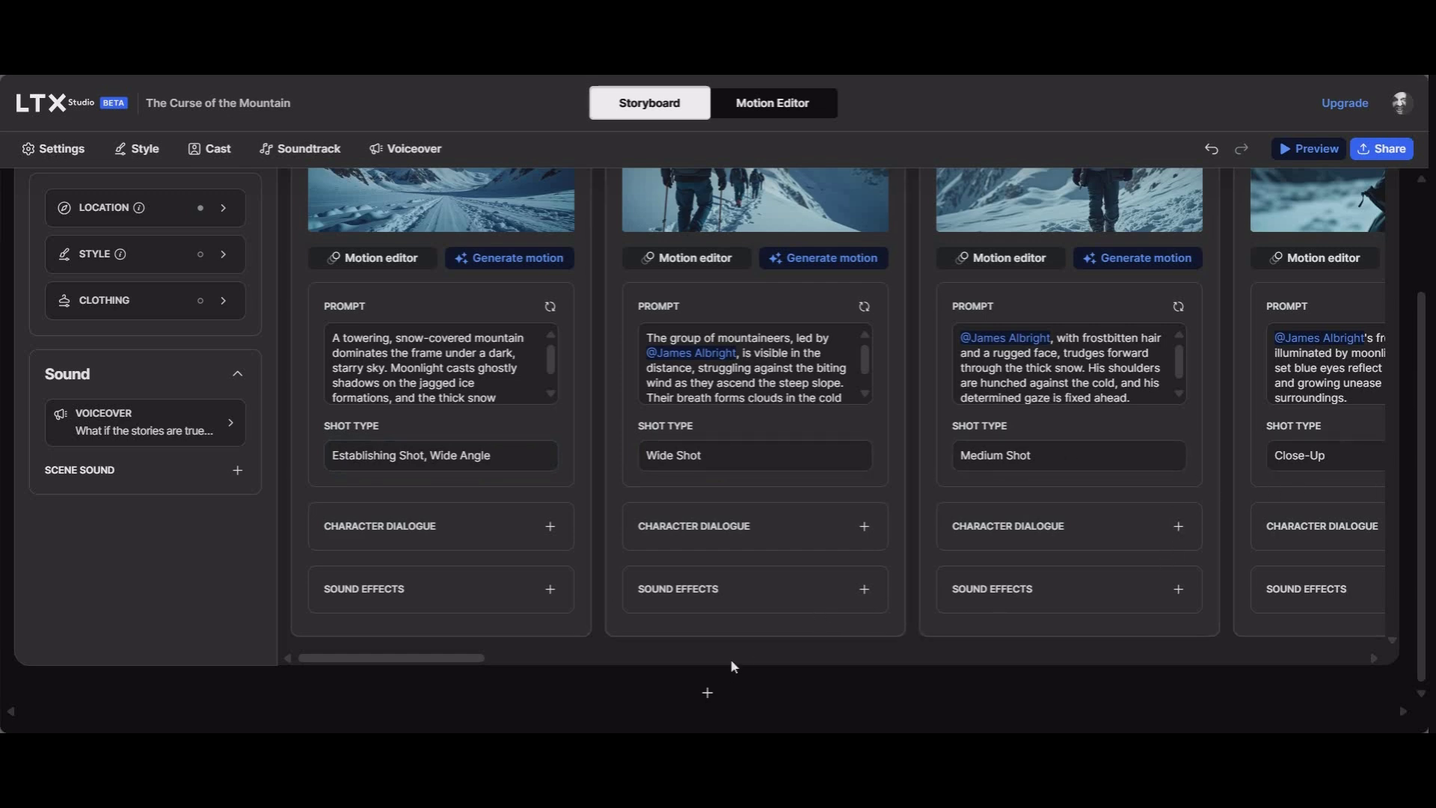
{"action": "scroll", "coordinate": [456, 661], "scroll_direction": "right", "scroll_amount": 5}
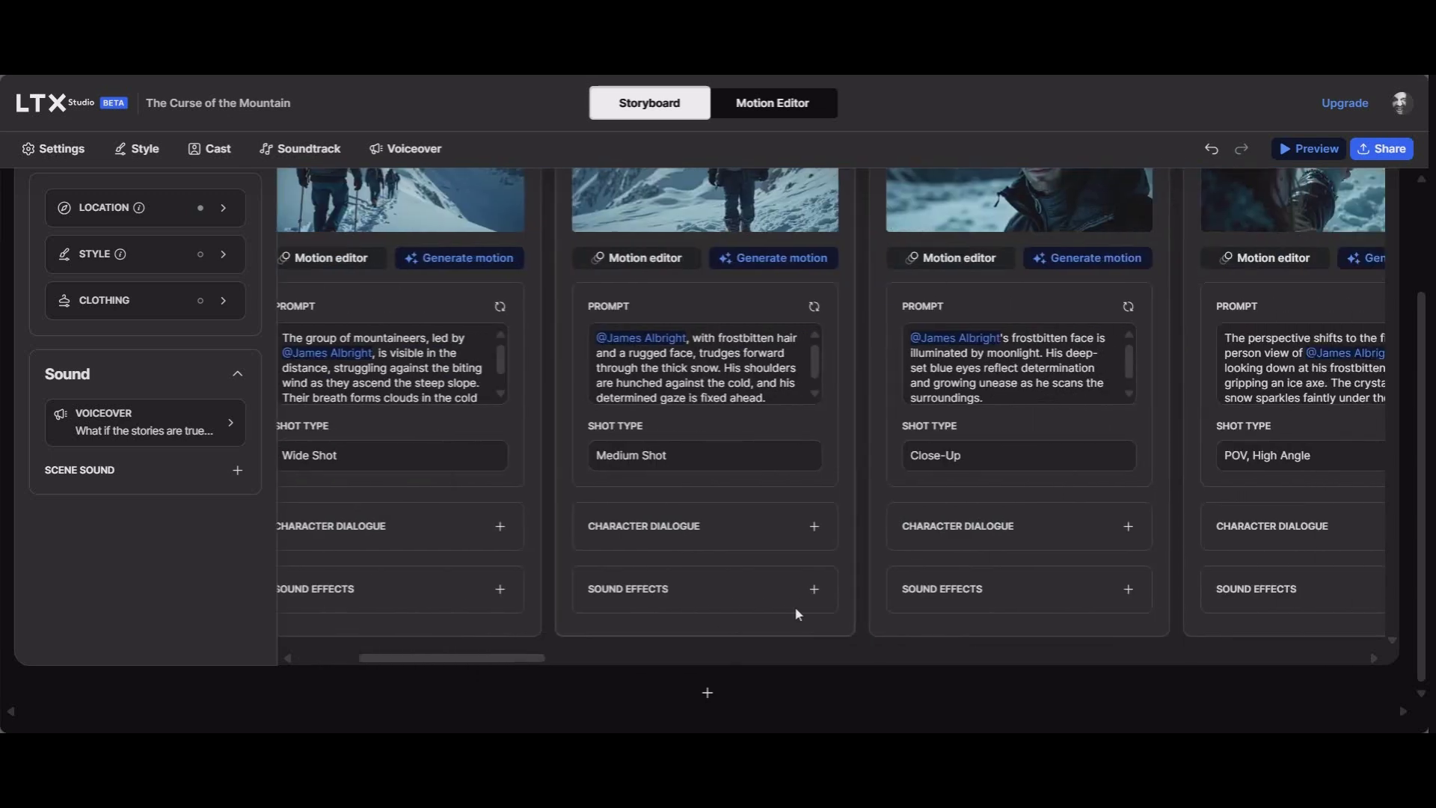
{"action": "scroll", "coordinate": [794, 606], "scroll_direction": "up", "scroll_amount": 2}
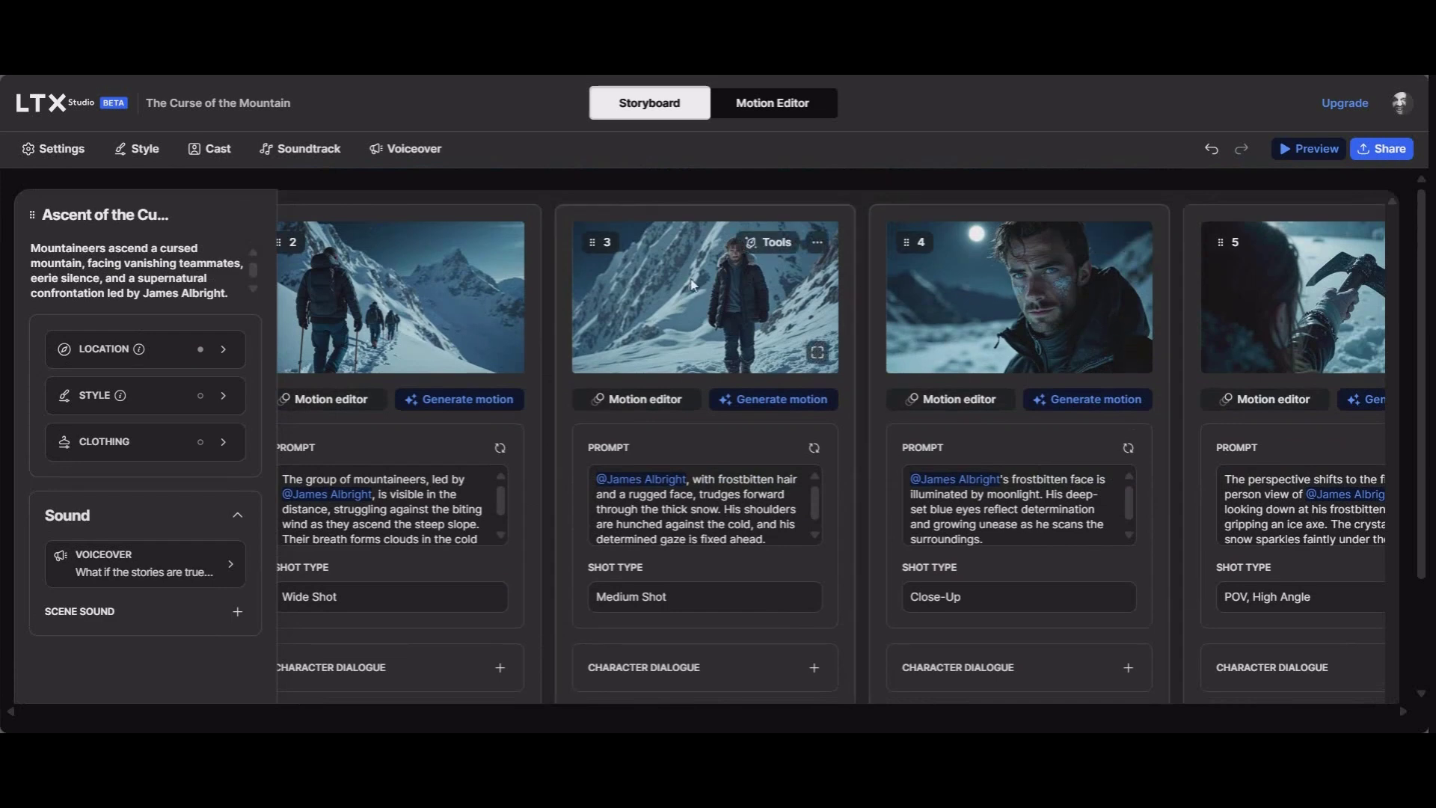
{"action": "scroll", "coordinate": [860, 658], "scroll_direction": "down", "scroll_amount": 1}
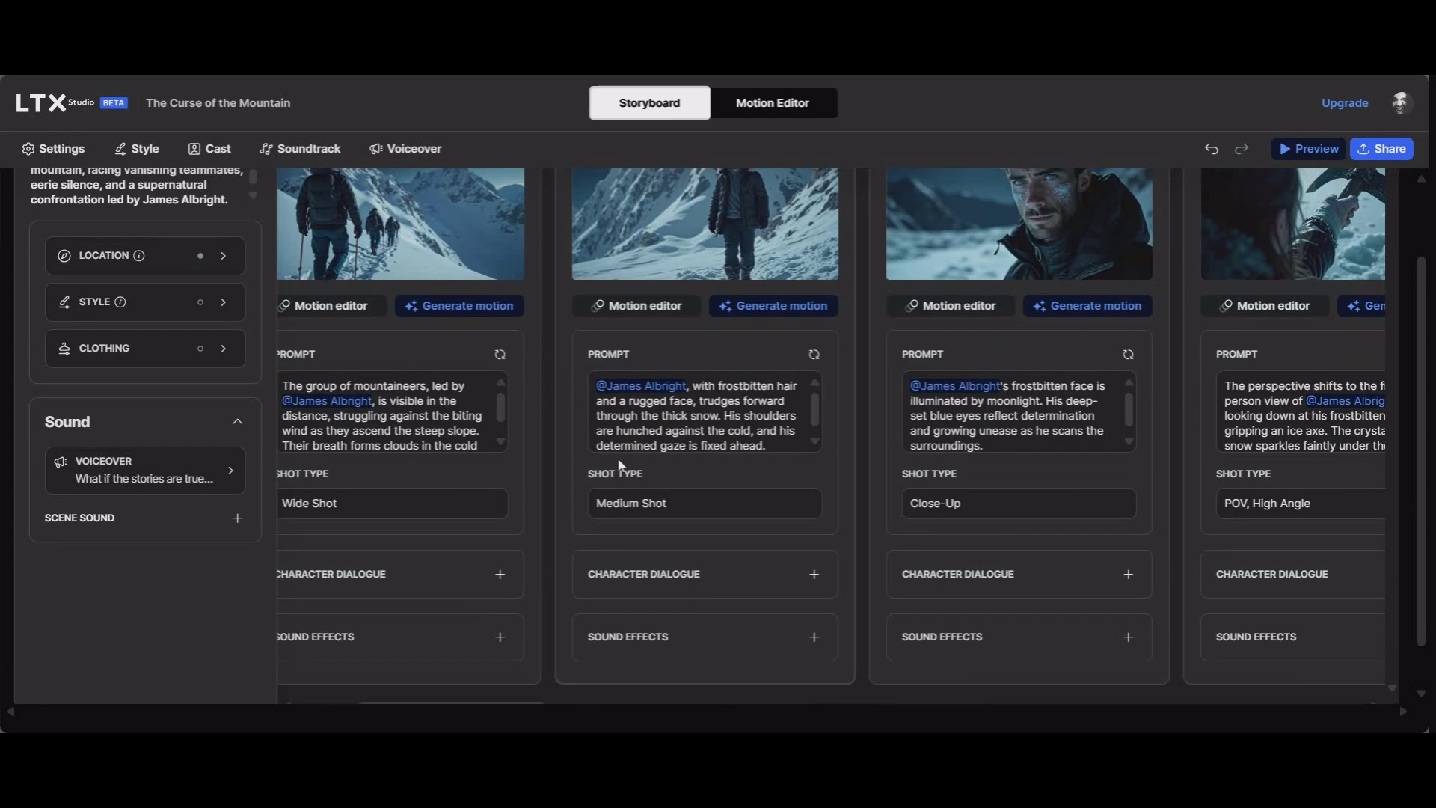
{"action": "scroll", "coordinate": [225, 657], "scroll_direction": "up", "scroll_amount": 1}
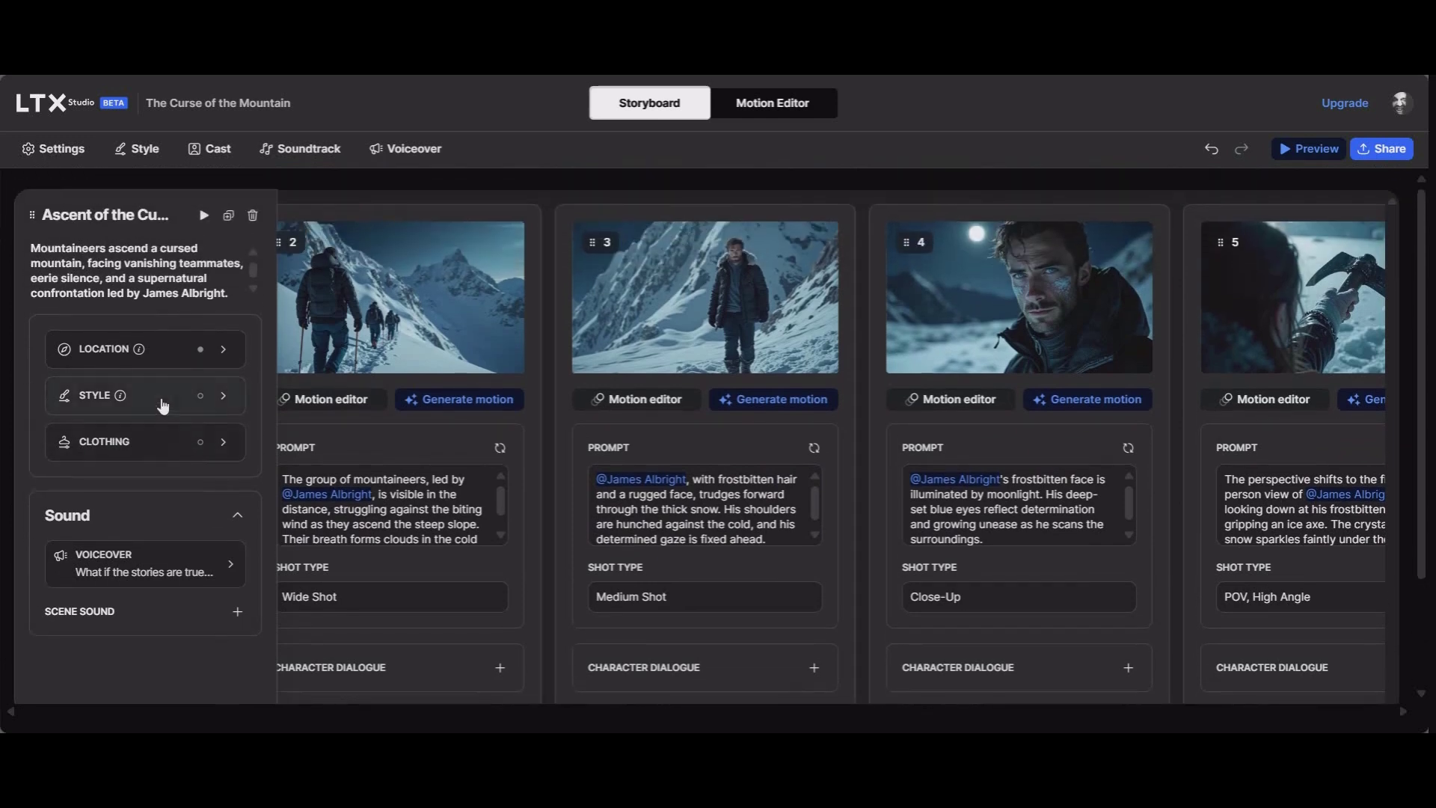
Step: Review the scene's location, style and clothing settings, including the lead mountaineer's outfit description, and close them without applying changes
{"action": "left_click", "coordinate": [227, 360]}
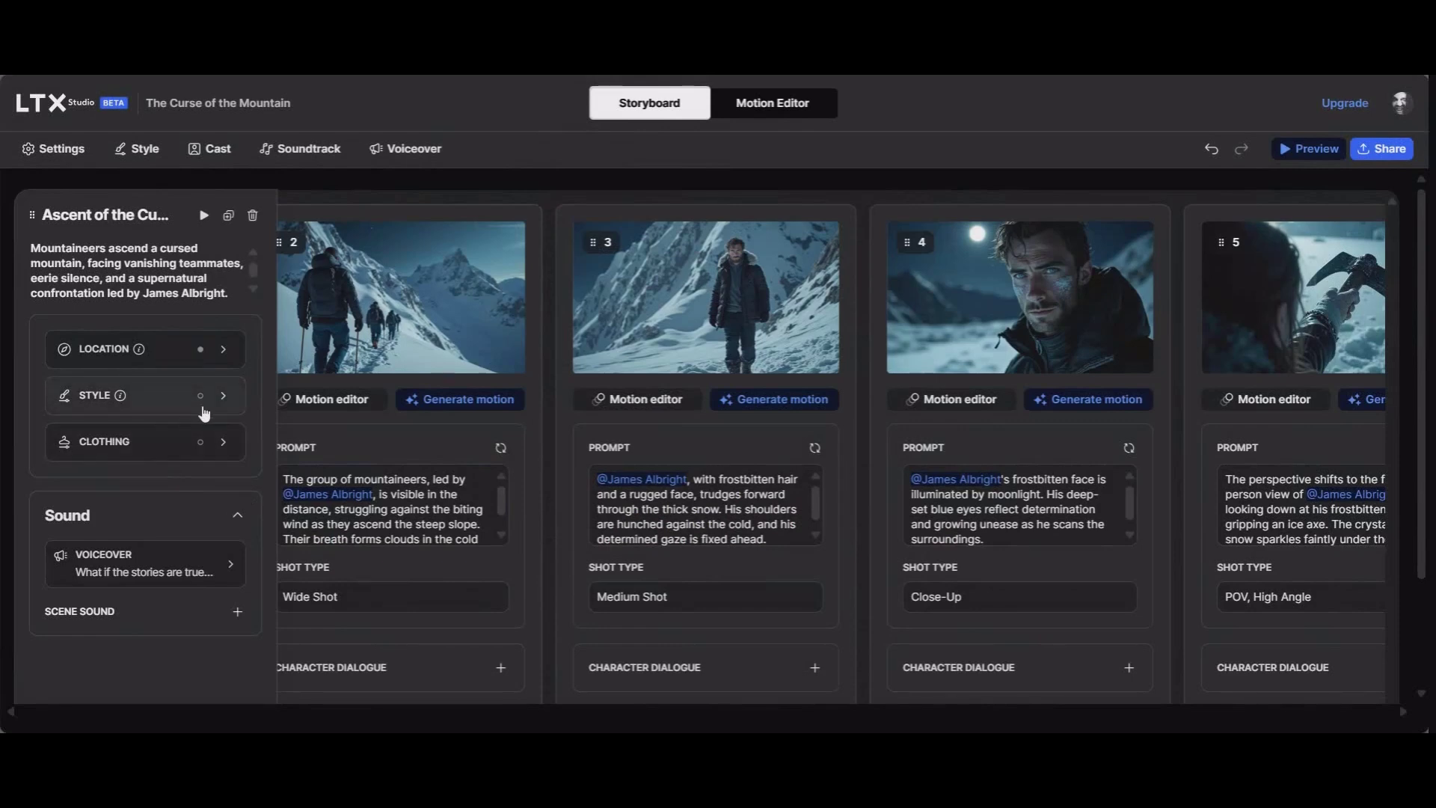
{"action": "left_click", "coordinate": [224, 396]}
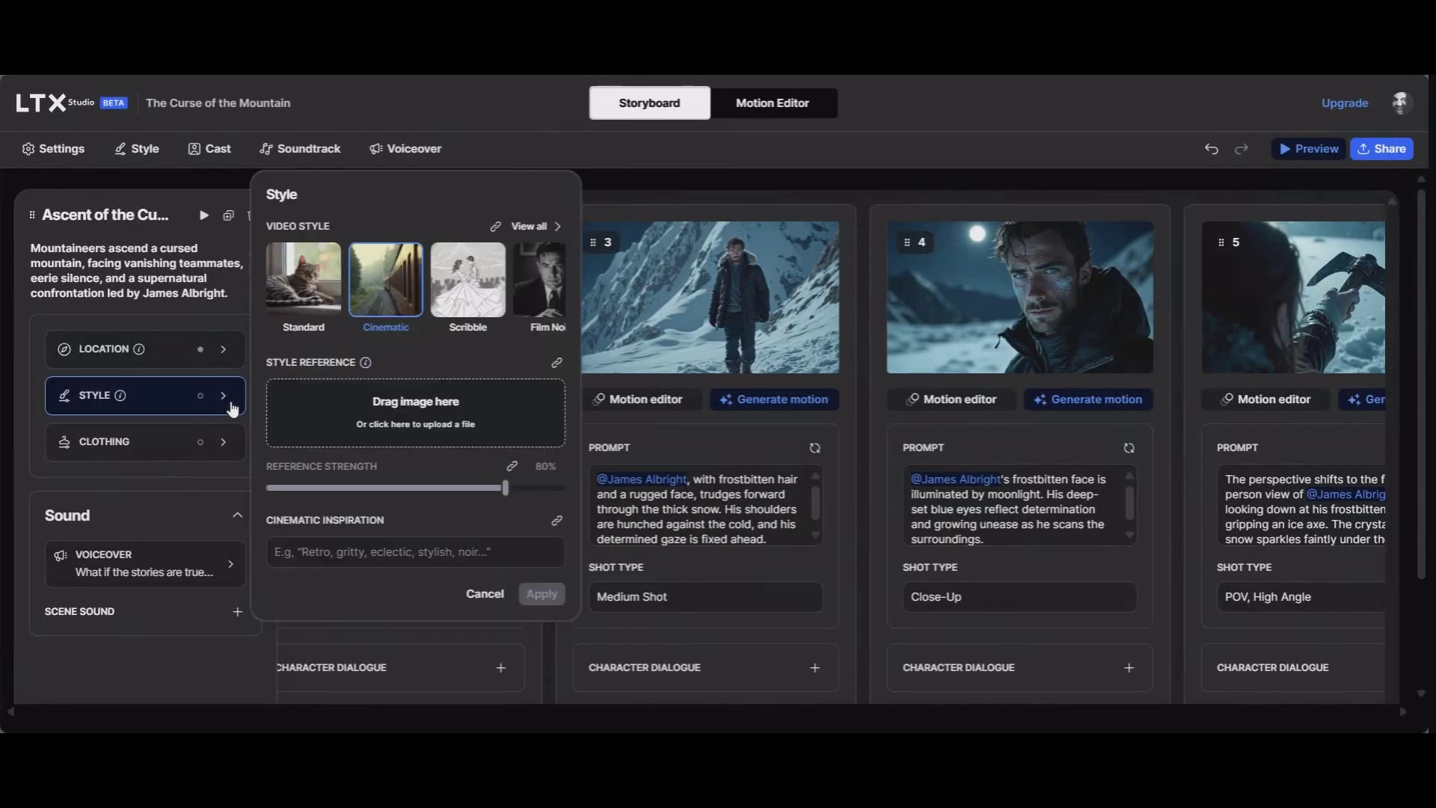
{"action": "left_click", "coordinate": [482, 595]}
{"action": "left_click", "coordinate": [225, 453]}
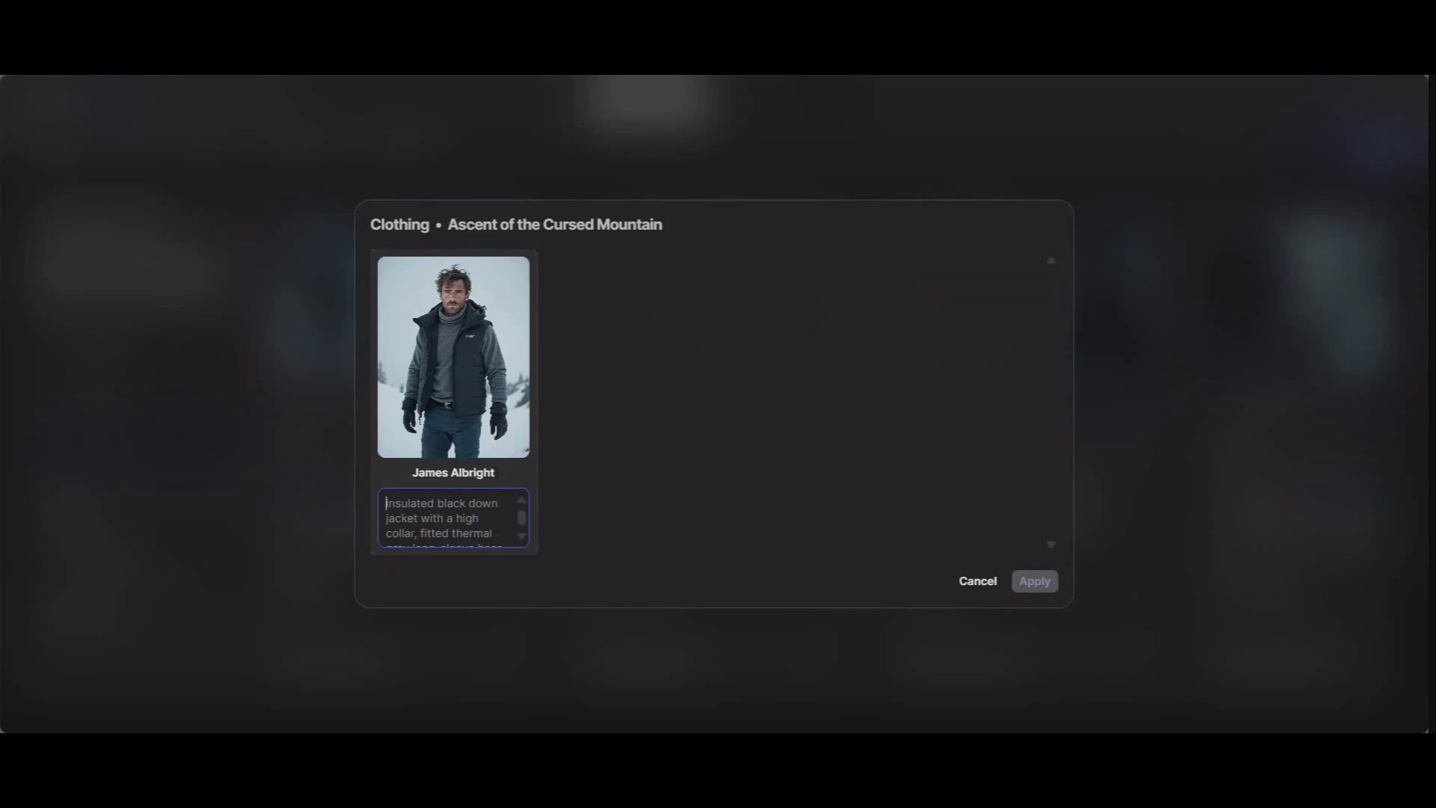
{"action": "scroll", "coordinate": [428, 515], "scroll_direction": "down", "scroll_amount": 3}
{"action": "scroll", "coordinate": [449, 516], "scroll_direction": "up", "scroll_amount": 3}
{"action": "left_click", "coordinate": [978, 582]}
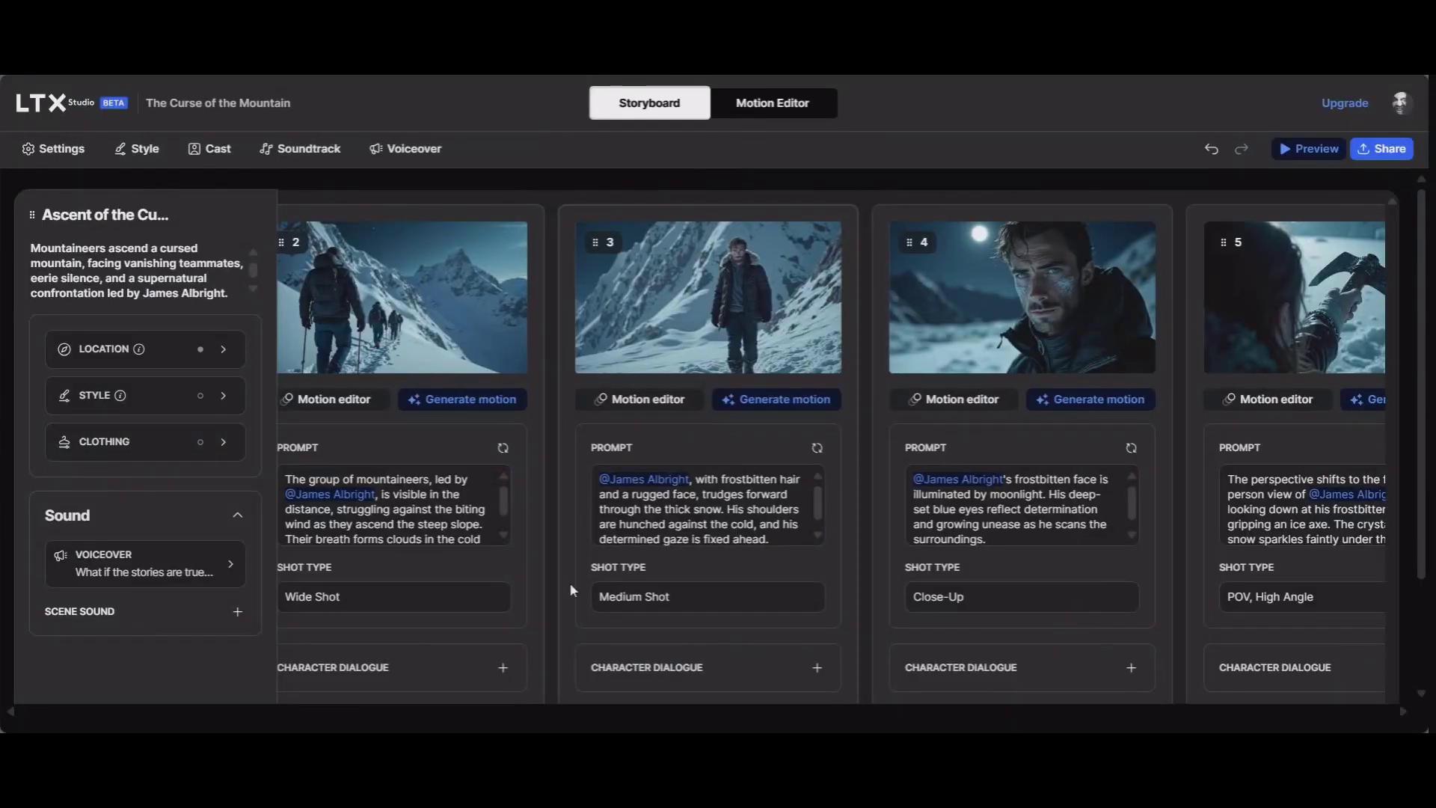
Step: Check the scene's sound options and the rest of shot 2's prompt, view the storyboard through shot 20, and return to shot 1
{"action": "scroll", "coordinate": [182, 537], "scroll_direction": "down", "scroll_amount": 2}
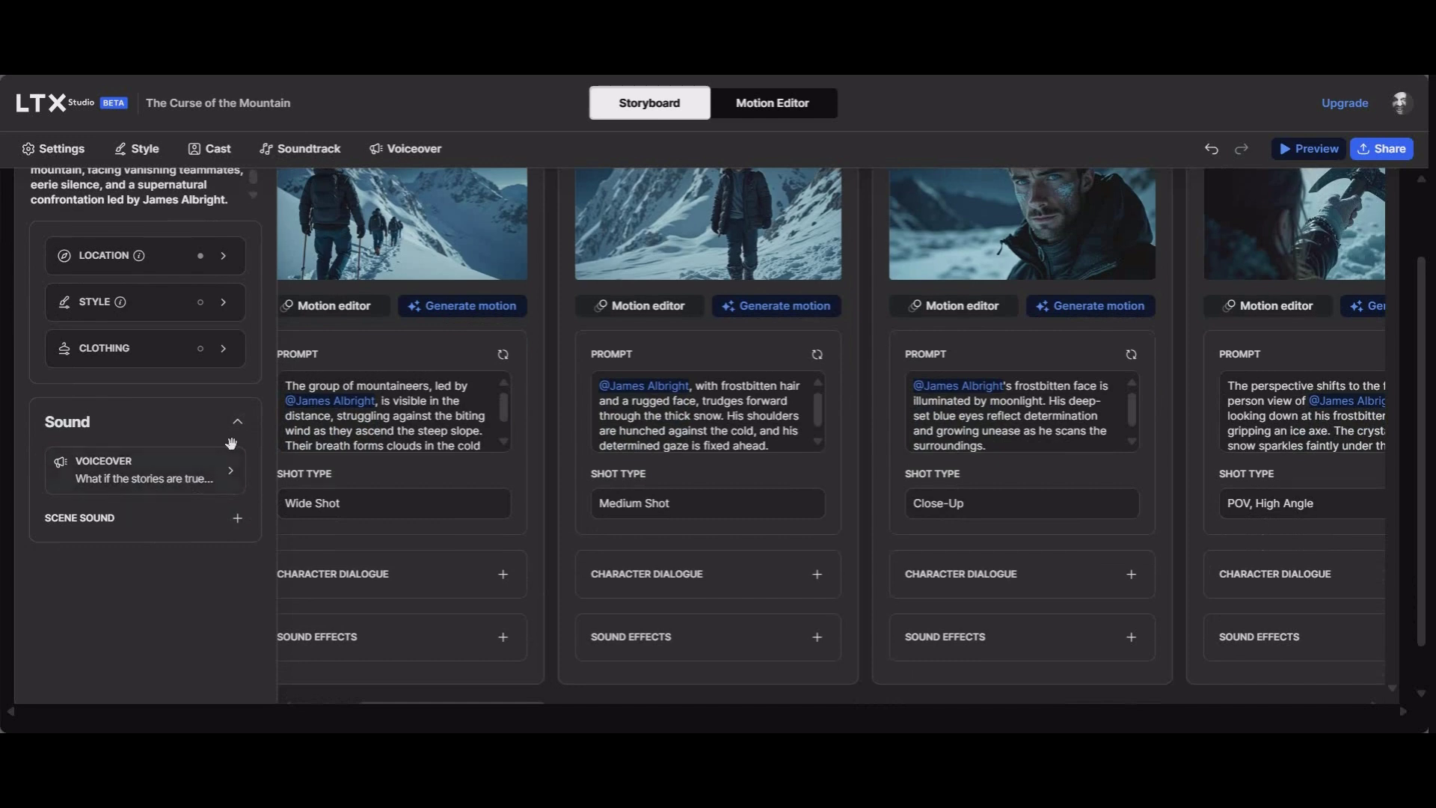
{"action": "scroll", "coordinate": [558, 482], "scroll_direction": "up", "scroll_amount": 2}
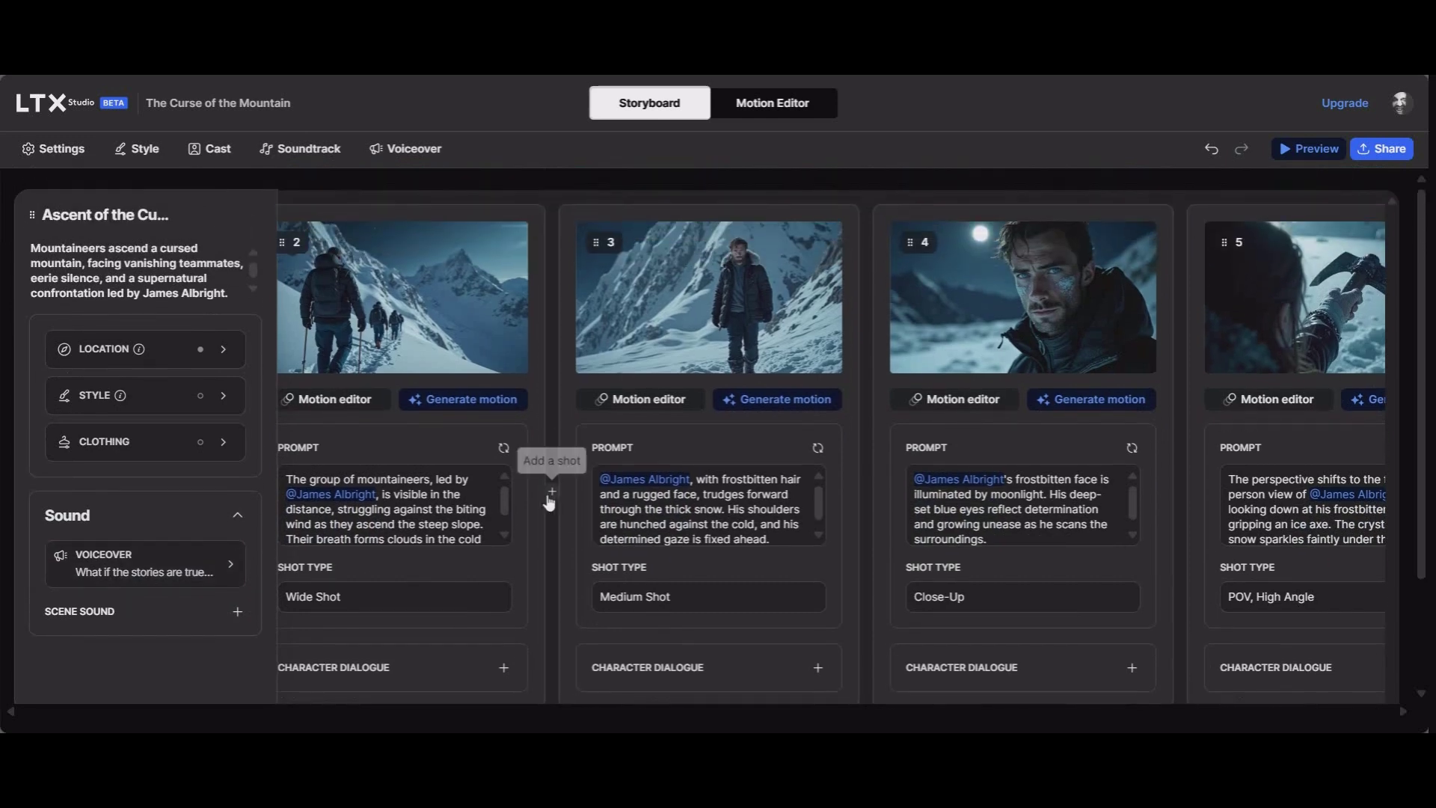
{"action": "scroll", "coordinate": [389, 508], "scroll_direction": "down", "scroll_amount": 1}
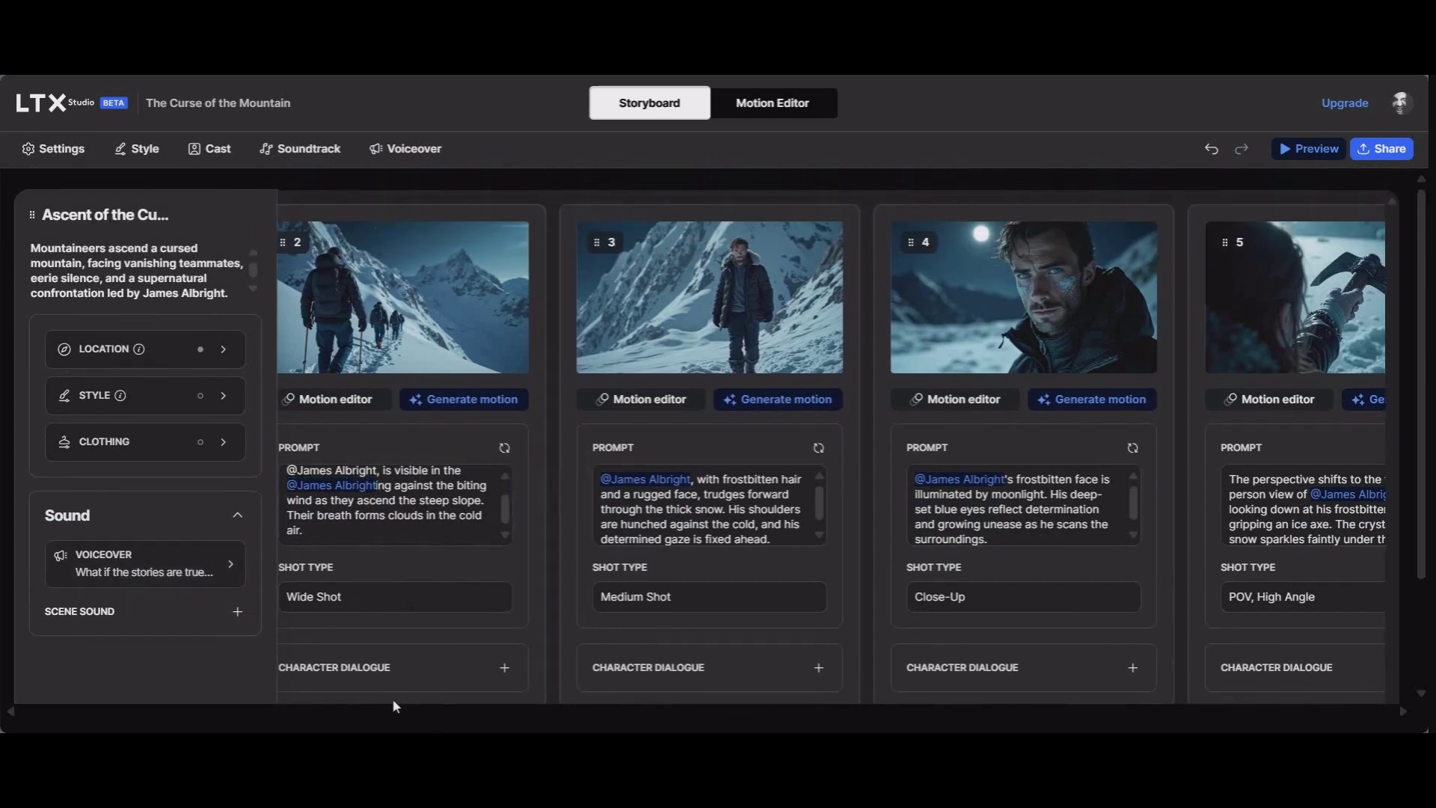
{"action": "scroll", "coordinate": [391, 696], "scroll_direction": "down", "scroll_amount": 3}
{"action": "left_click_drag", "start_coordinate": [496, 662], "coordinate": [1428, 703]}
{"action": "scroll", "coordinate": [1348, 631], "scroll_direction": "up", "scroll_amount": 2}
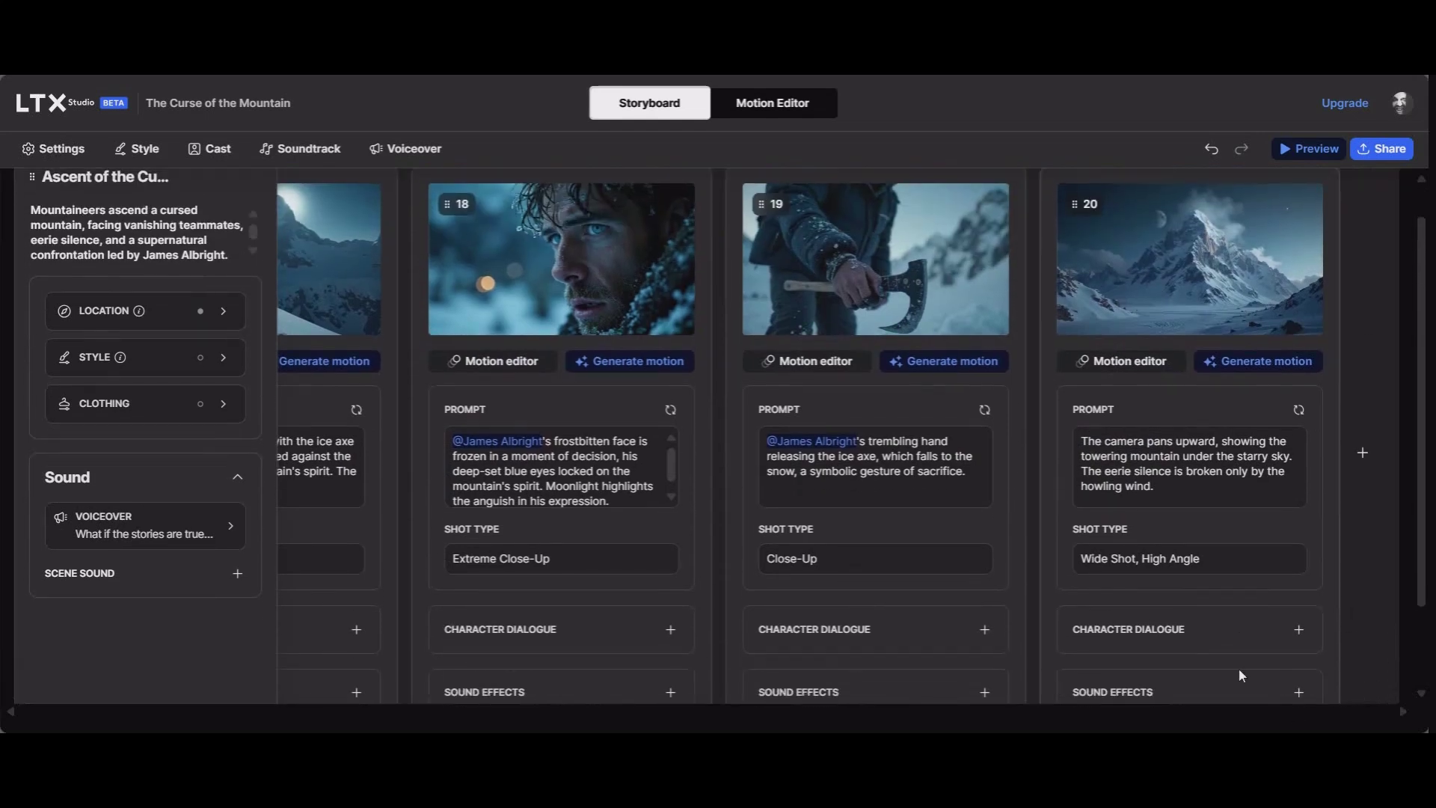
{"action": "scroll", "coordinate": [1238, 675], "scroll_direction": "down", "scroll_amount": 2}
{"action": "left_click_drag", "start_coordinate": [1227, 670], "coordinate": [192, 650]}
{"action": "scroll", "coordinate": [533, 617], "scroll_direction": "up", "scroll_amount": 1}
{"action": "scroll", "coordinate": [532, 618], "scroll_direction": "up", "scroll_amount": 2}
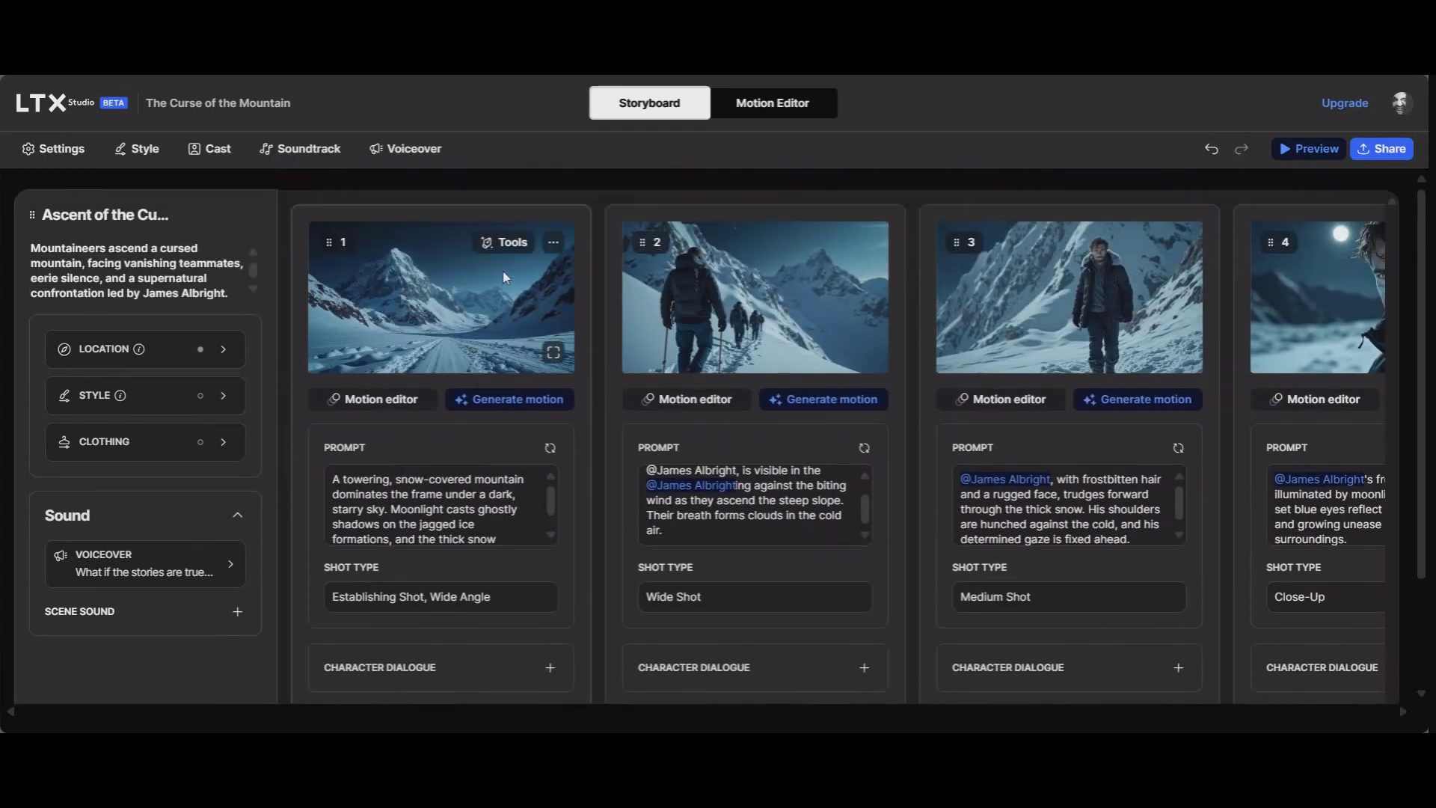
Step: Open the Face Expressions tool on shot 1, view its presets and custom controls, and return to the storyboard
{"action": "left_click", "coordinate": [513, 242]}
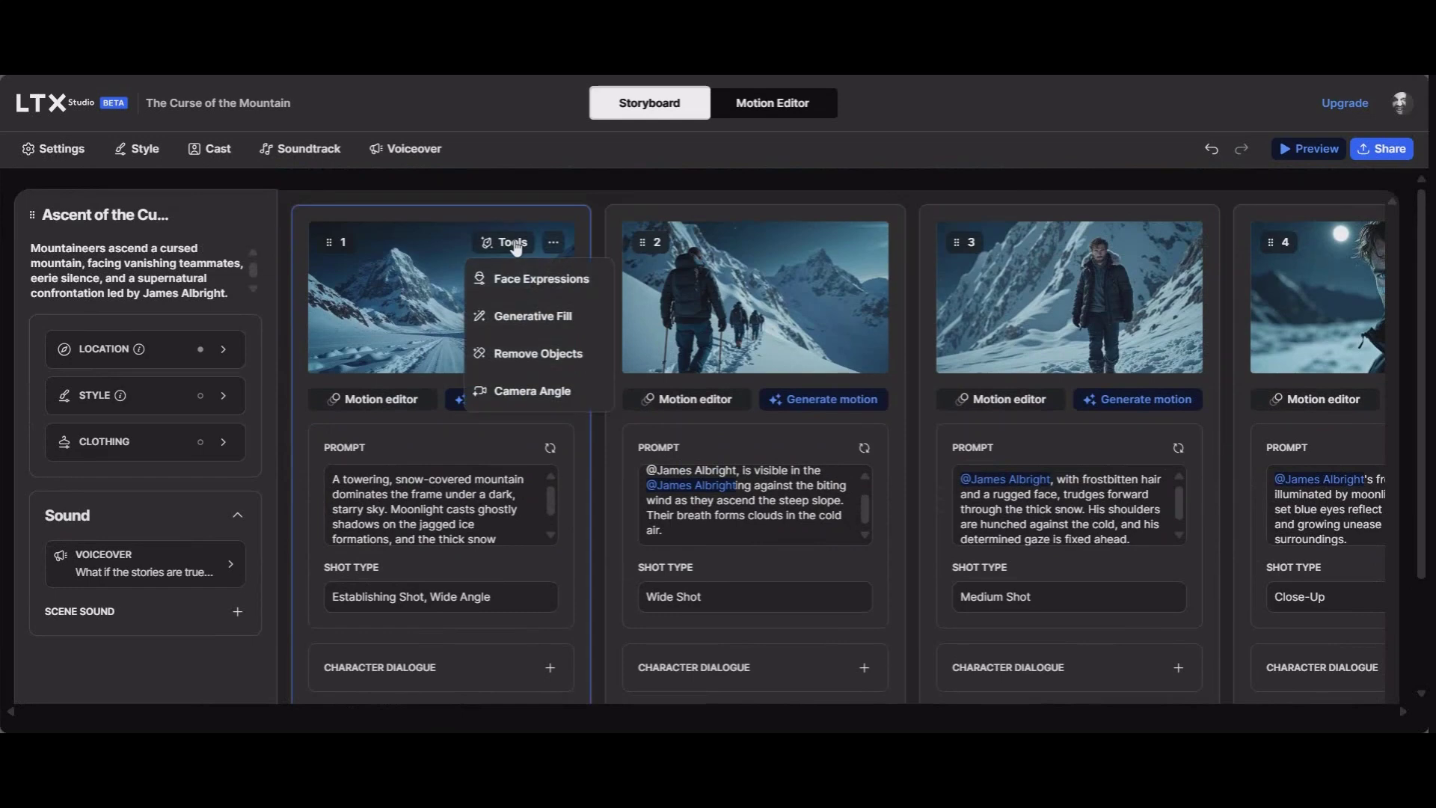
{"action": "left_click", "coordinate": [542, 281]}
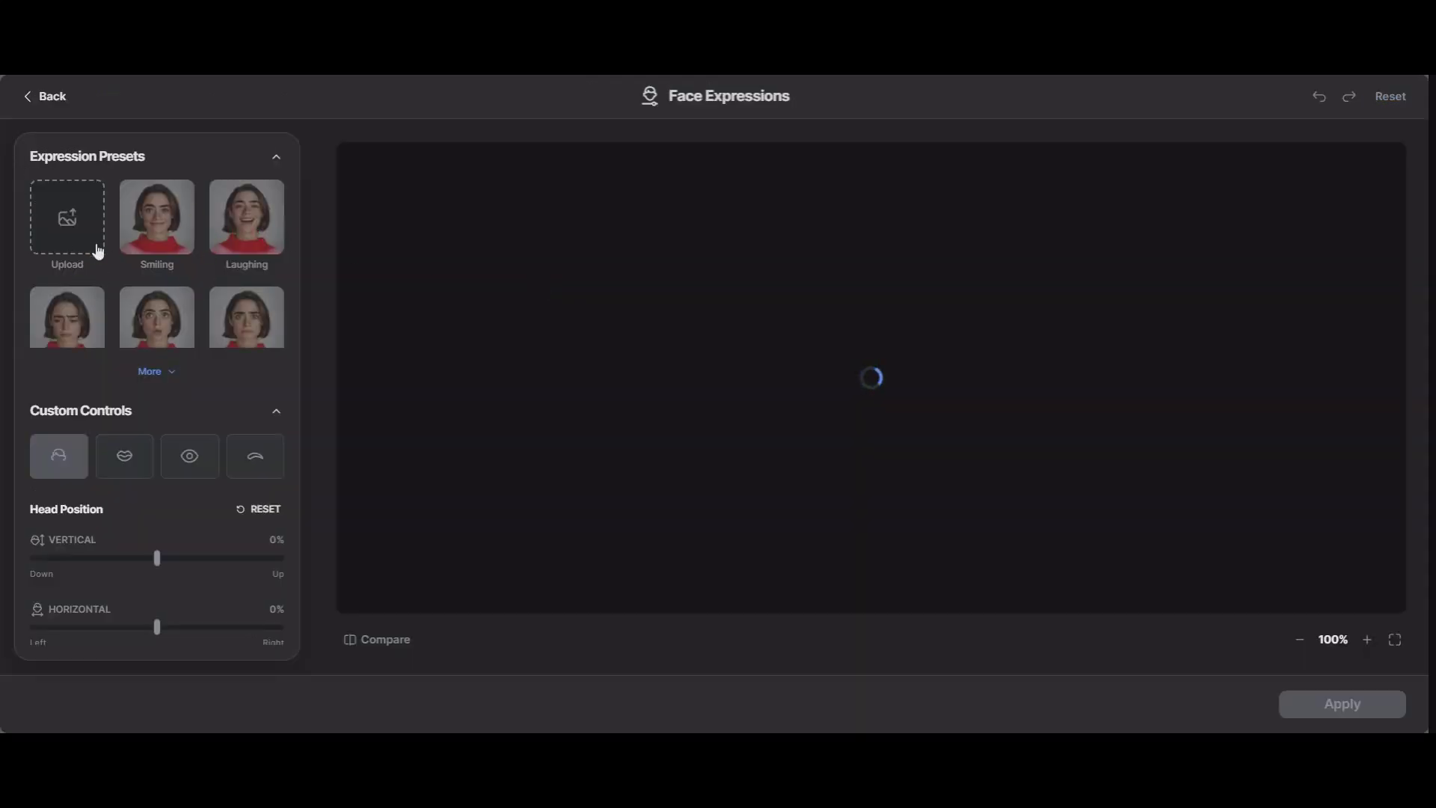
{"action": "scroll", "coordinate": [98, 252], "scroll_direction": "down", "scroll_amount": 2}
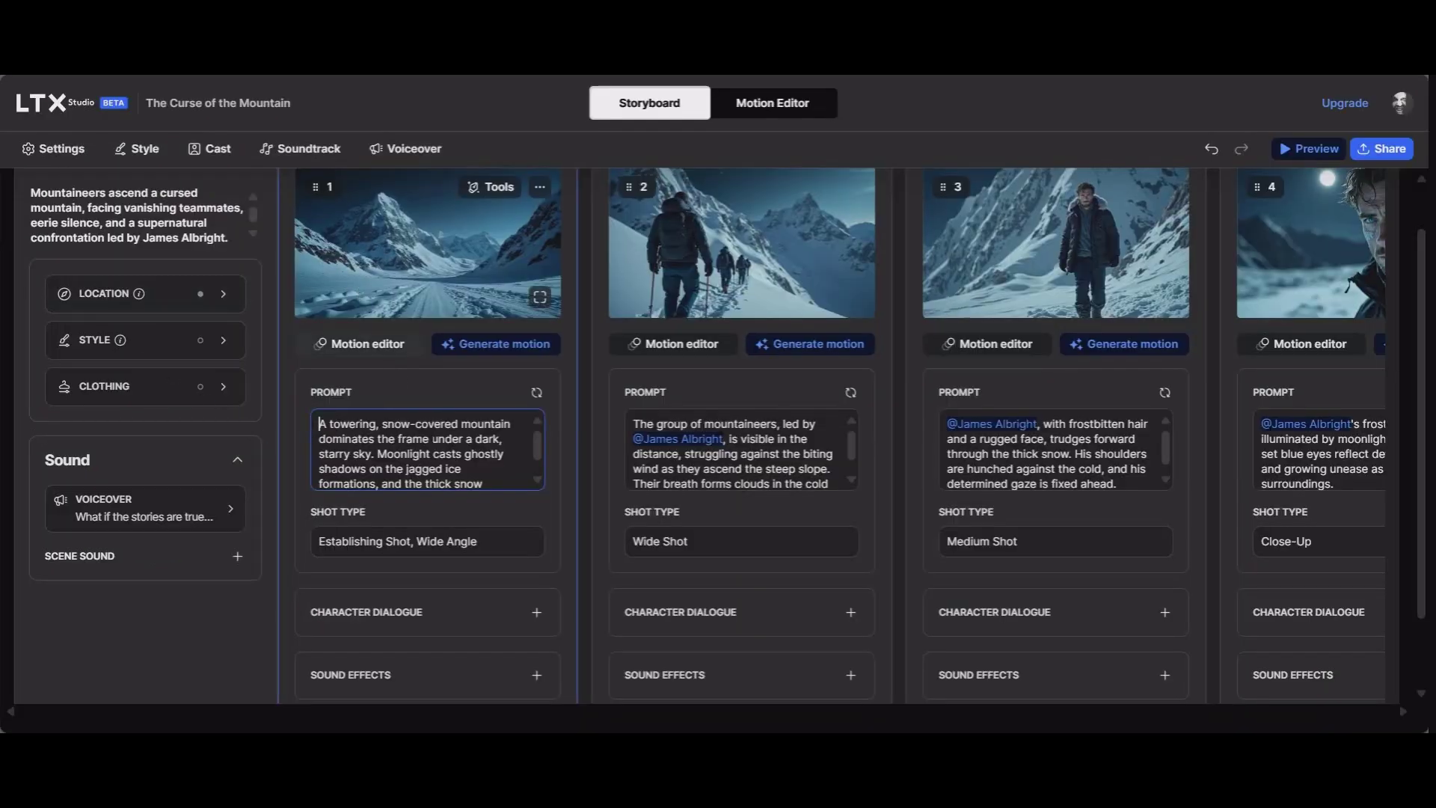
Step: Open Generative Fill on shot 1, exit without editing the frame, and review the remaining shot tools, including Camera Angle
{"action": "left_click", "coordinate": [503, 187]}
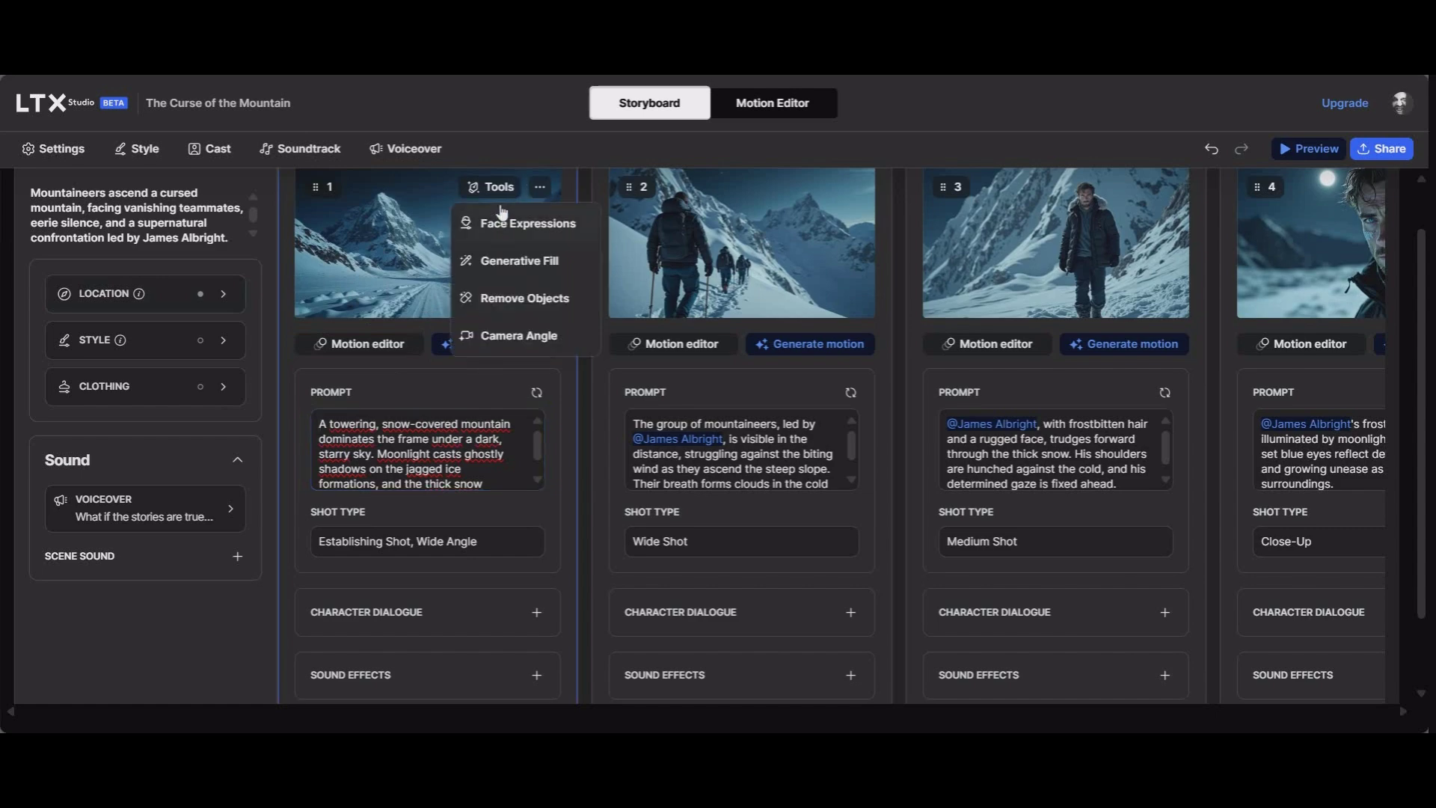
{"action": "left_click", "coordinate": [521, 272]}
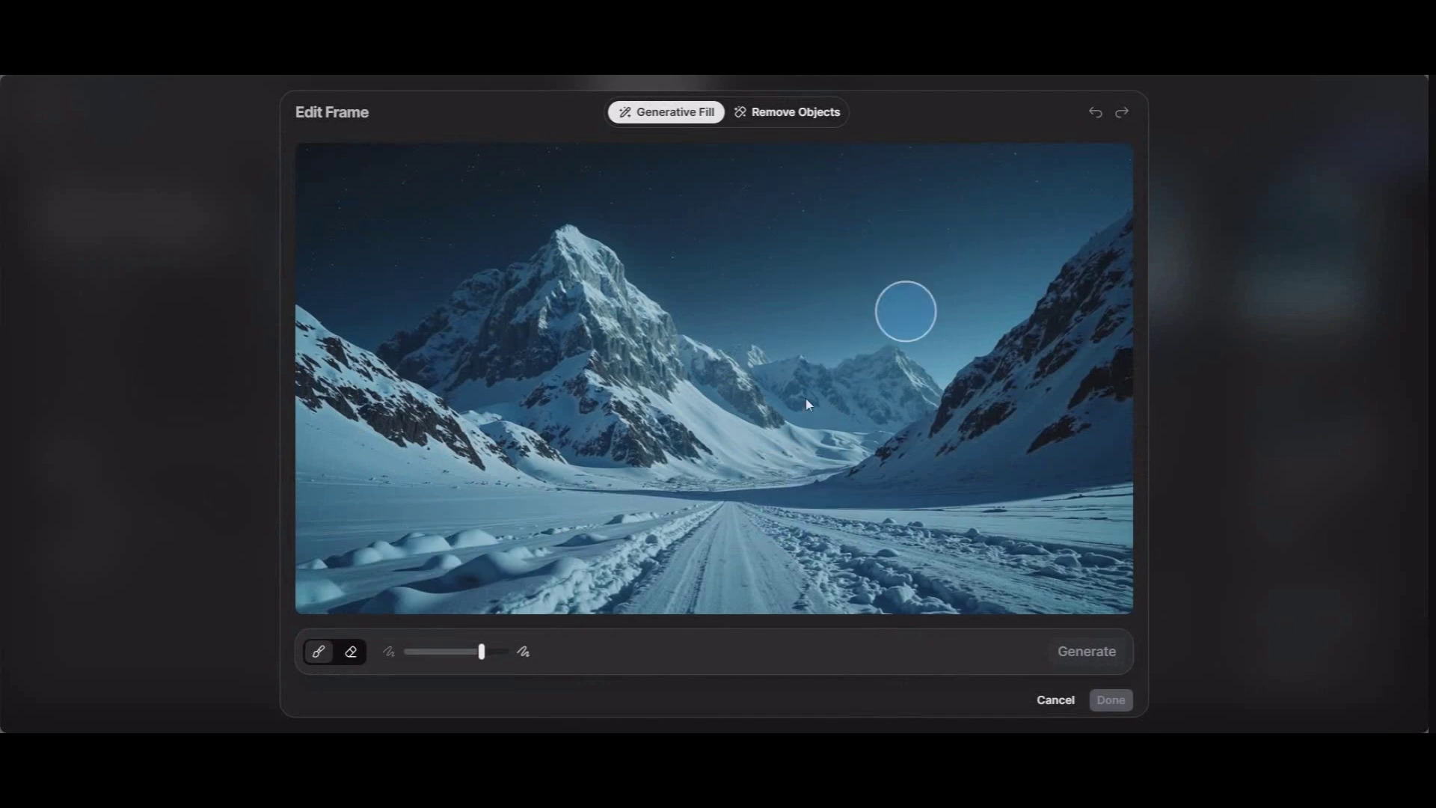
{"action": "left_click", "coordinate": [1055, 702]}
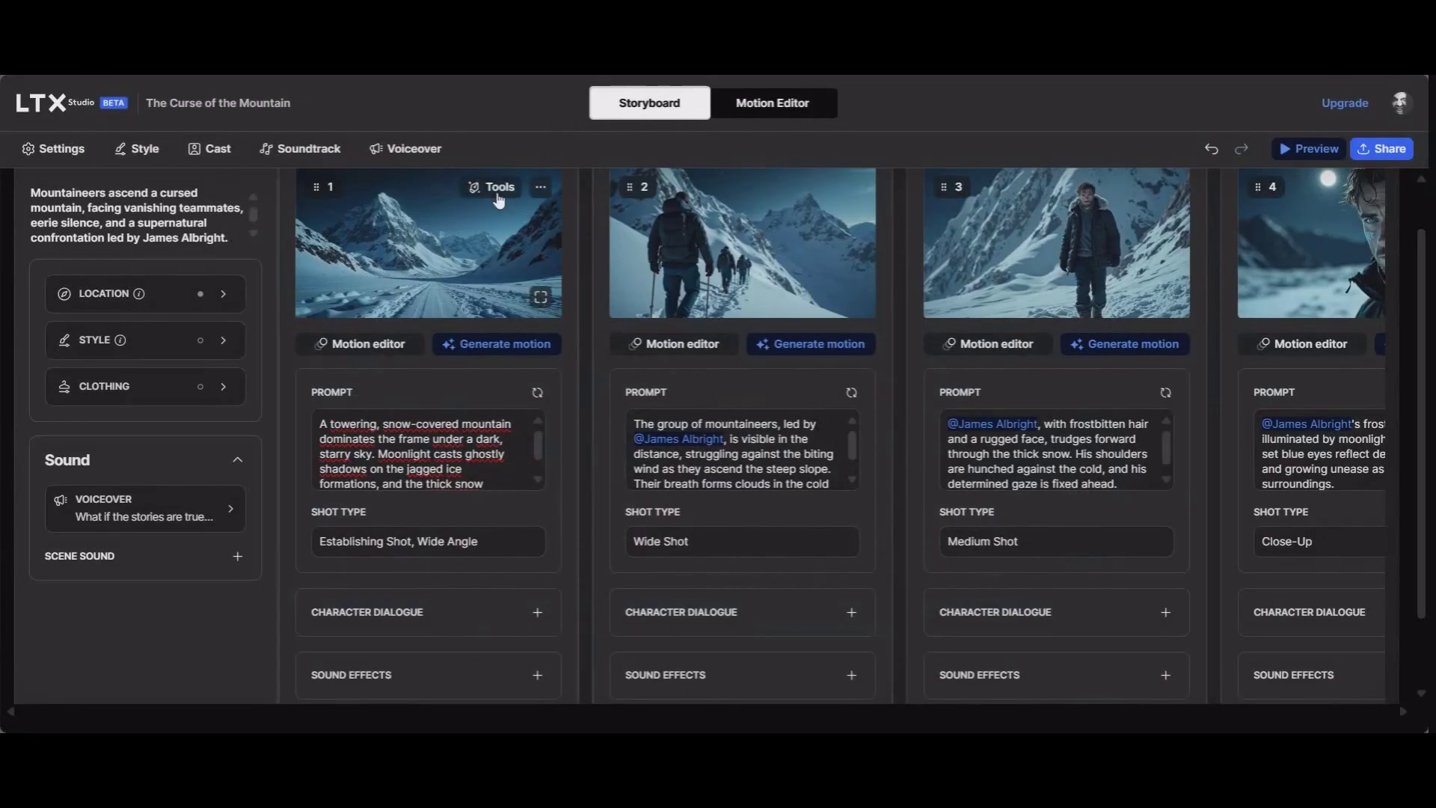
{"action": "left_click", "coordinate": [496, 188]}
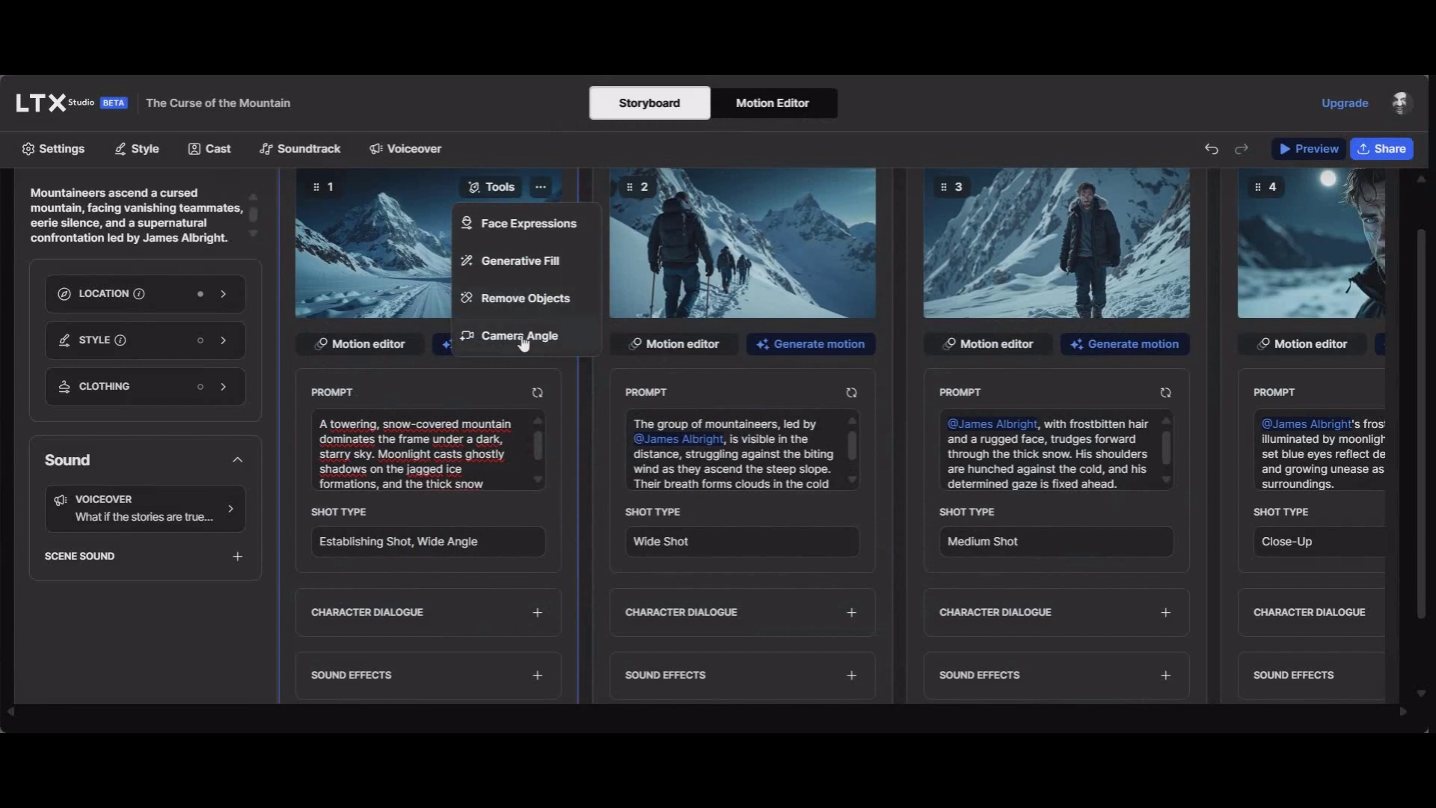
{"action": "left_click", "coordinate": [495, 188]}
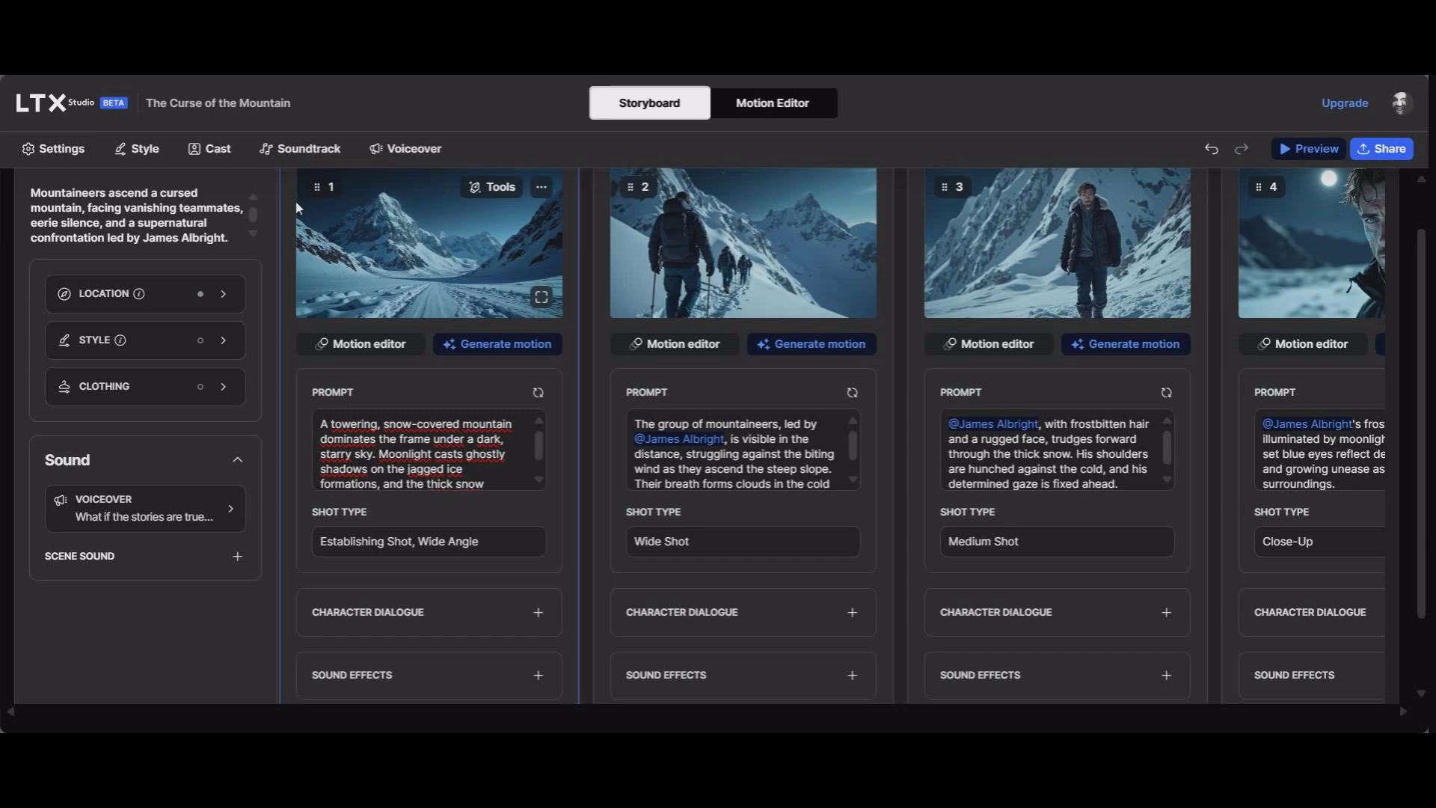
{"action": "scroll", "coordinate": [348, 449], "scroll_direction": "down", "scroll_amount": 2}
{"action": "scroll", "coordinate": [311, 573], "scroll_direction": "down", "scroll_amount": 1}
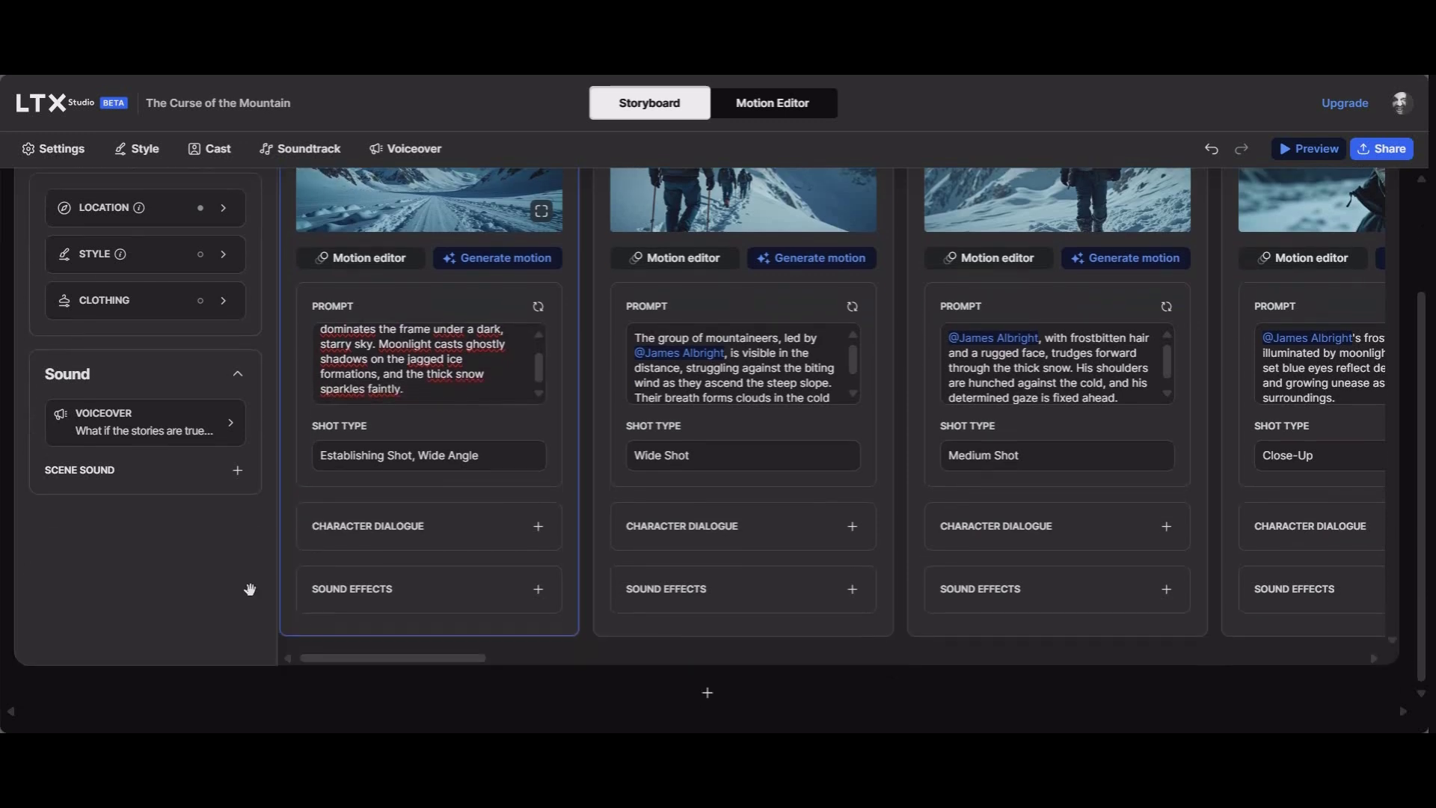
{"action": "scroll", "coordinate": [374, 284], "scroll_direction": "up", "scroll_amount": 2}
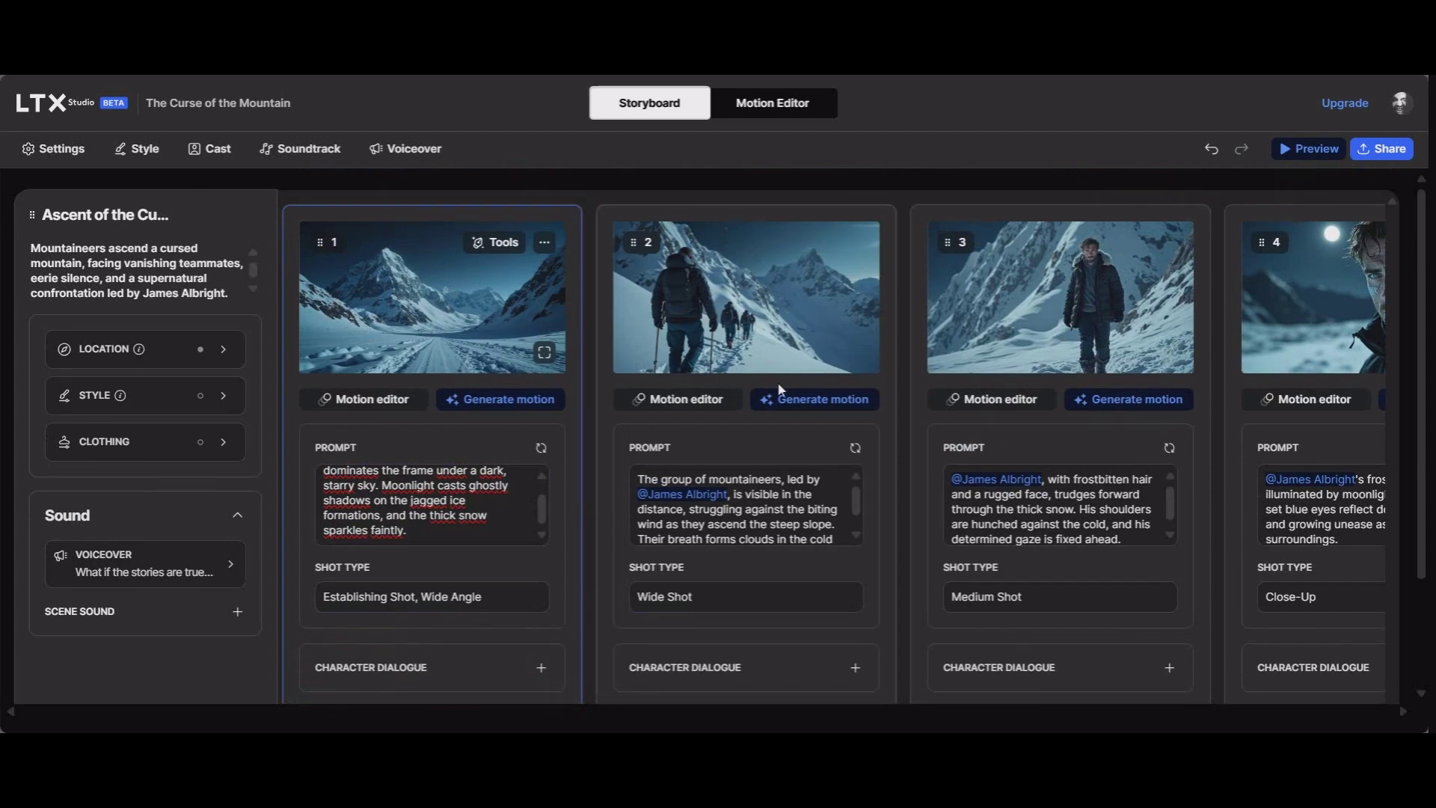
Step: Play the storyboard preview in full screen, and generate videos from all the static shots
{"action": "left_click", "coordinate": [1317, 152]}
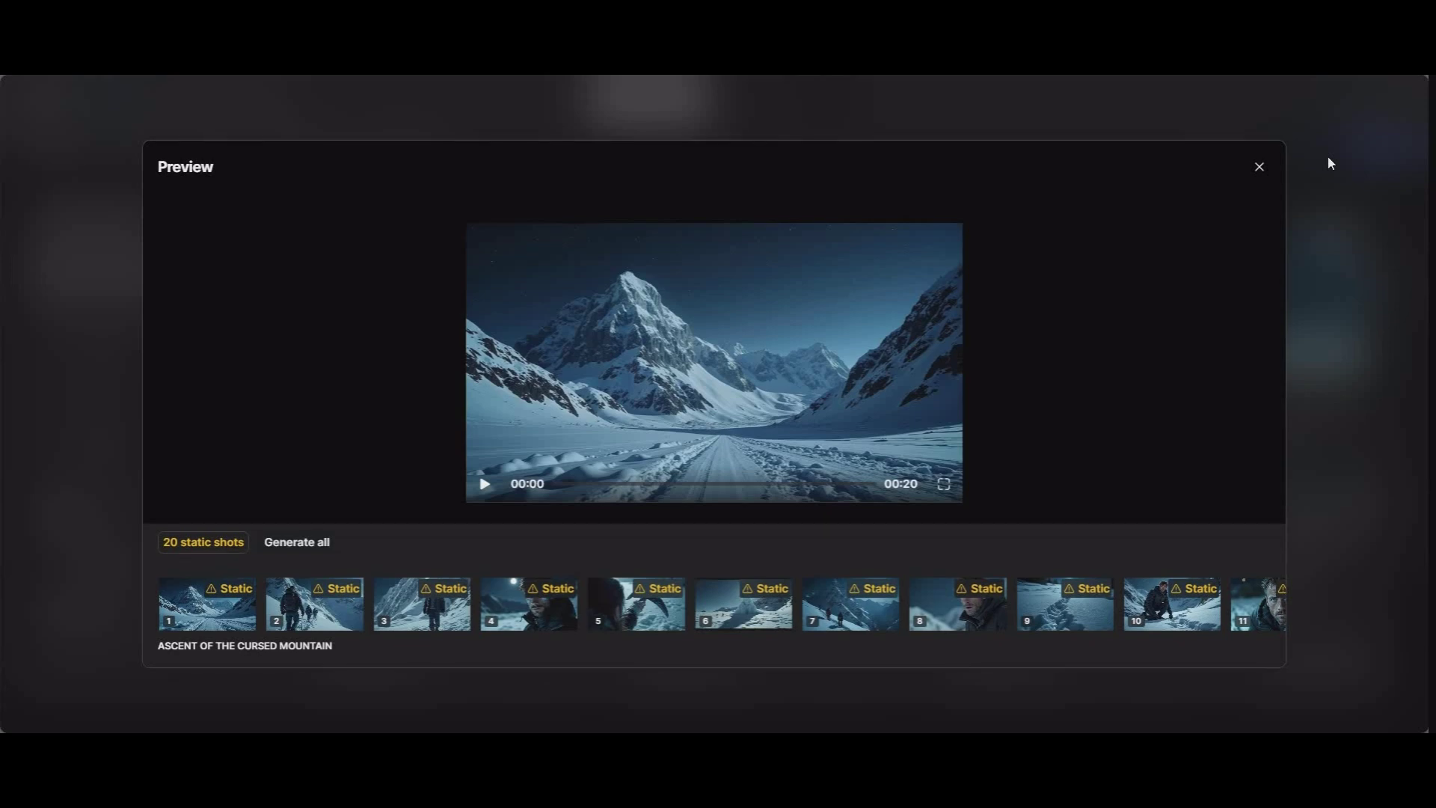
{"action": "left_click", "coordinate": [944, 484]}
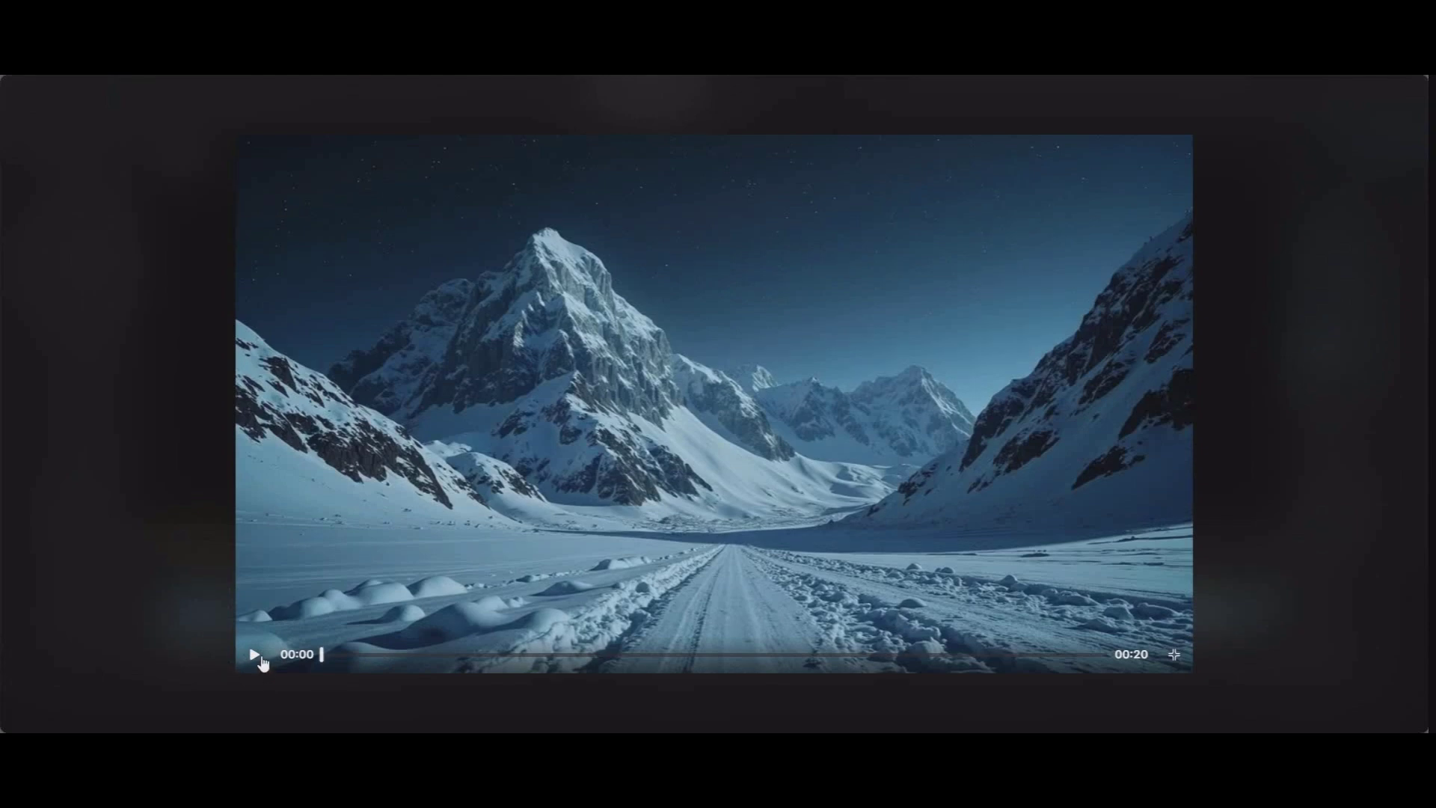
{"action": "left_click", "coordinate": [261, 659]}
{"action": "key", "text": "Escape"}
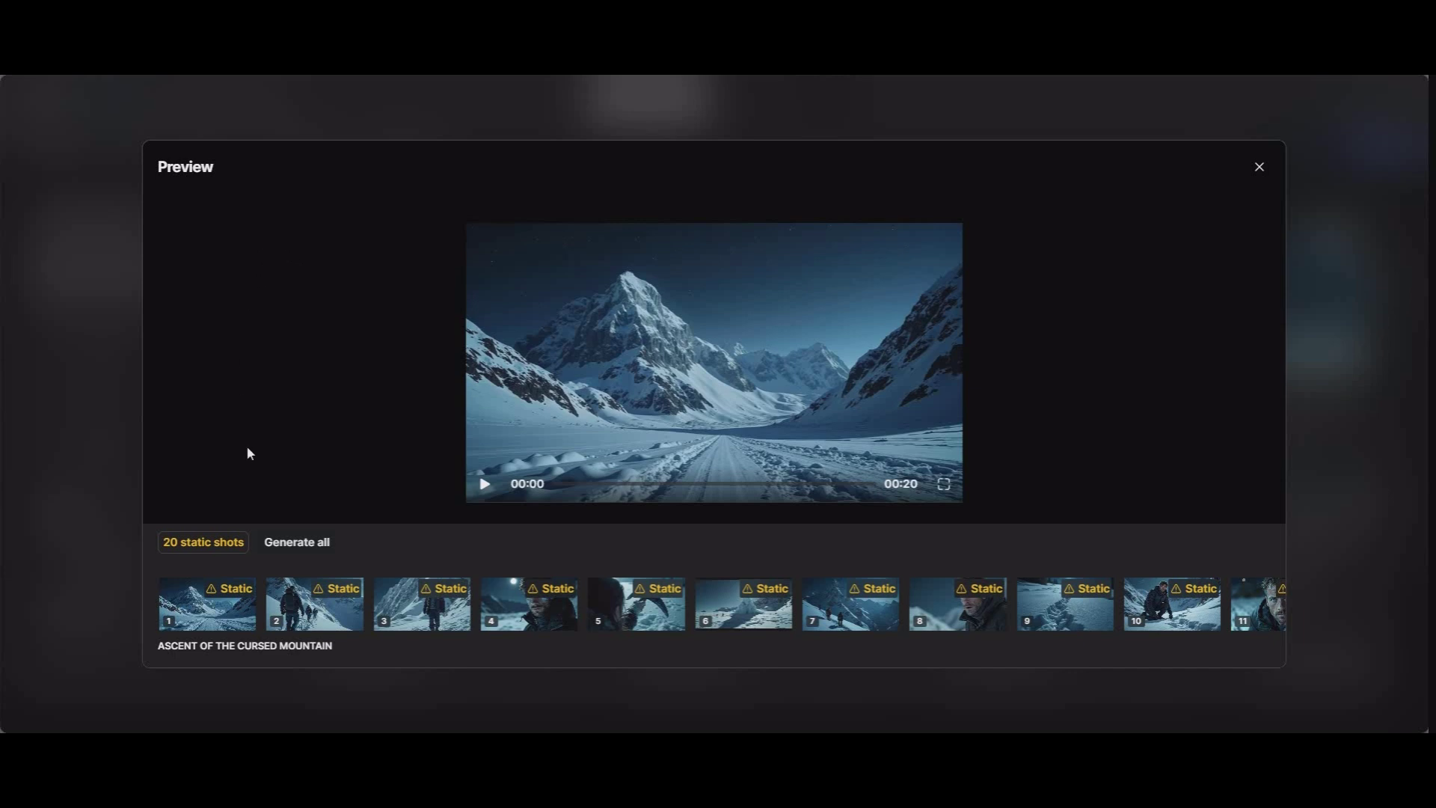
{"action": "left_click", "coordinate": [303, 550]}
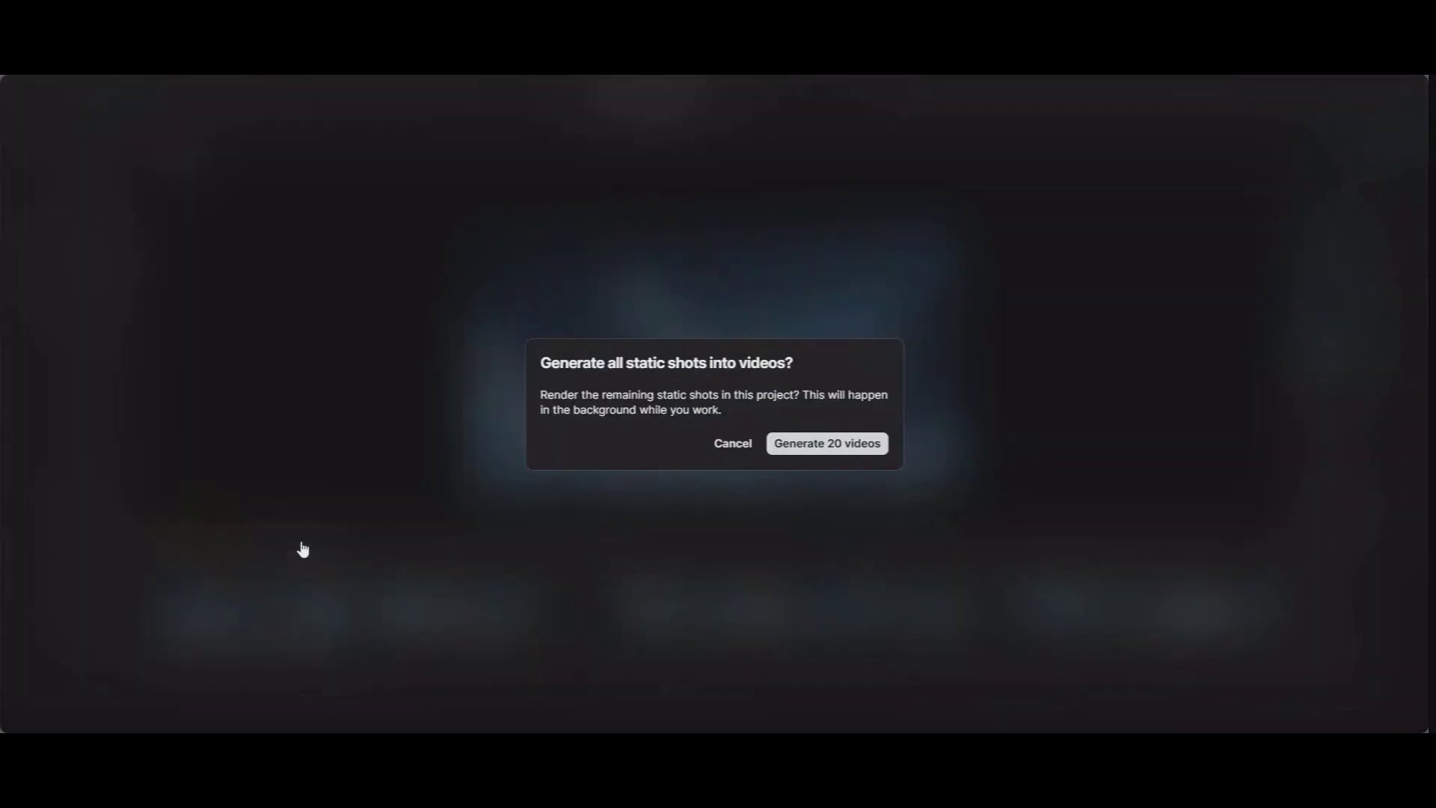
{"action": "left_click", "coordinate": [836, 447]}
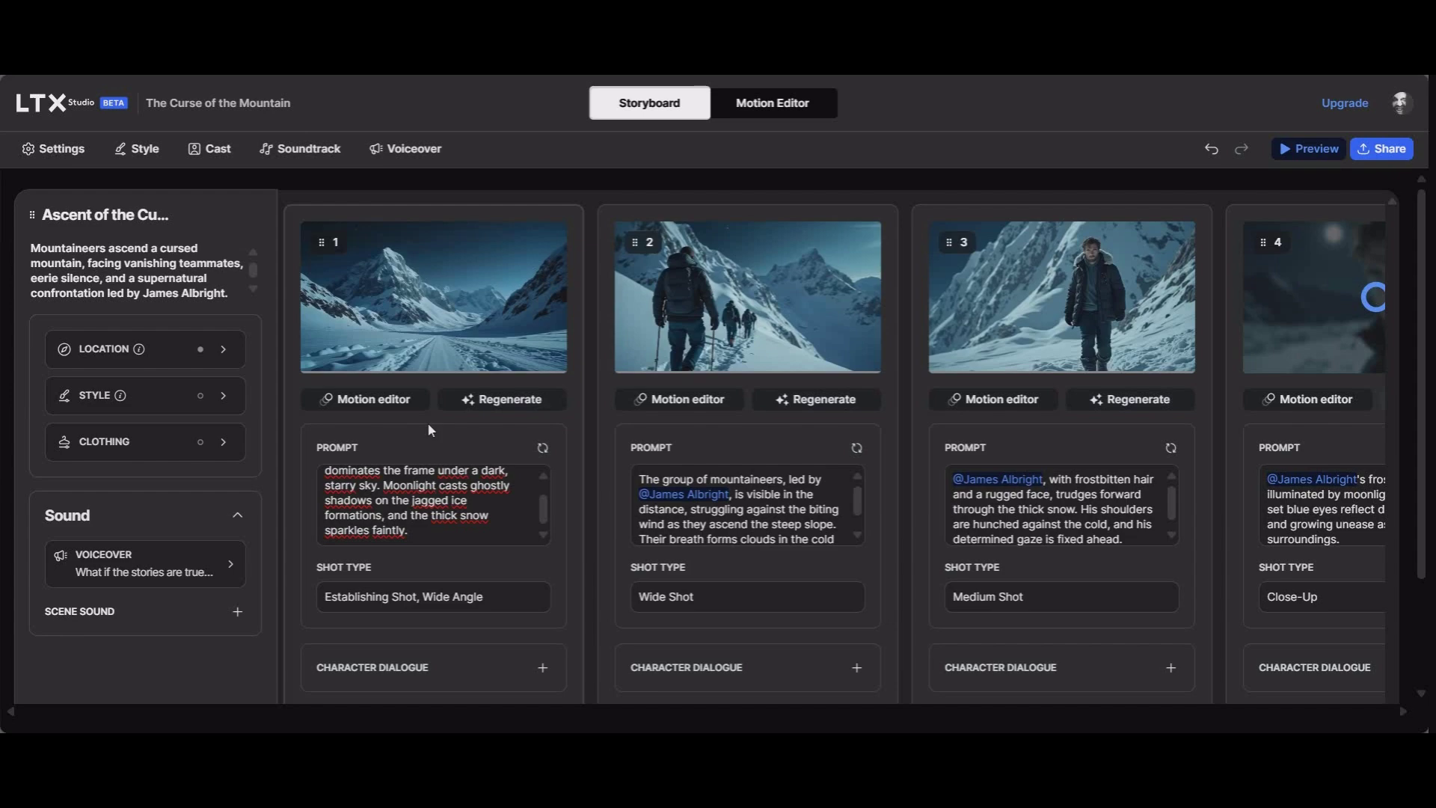
Step: Check the video generation status of the storyboard's early shots, from shot 1 through shot 8
{"action": "scroll", "coordinate": [372, 655], "scroll_direction": "down", "scroll_amount": 2}
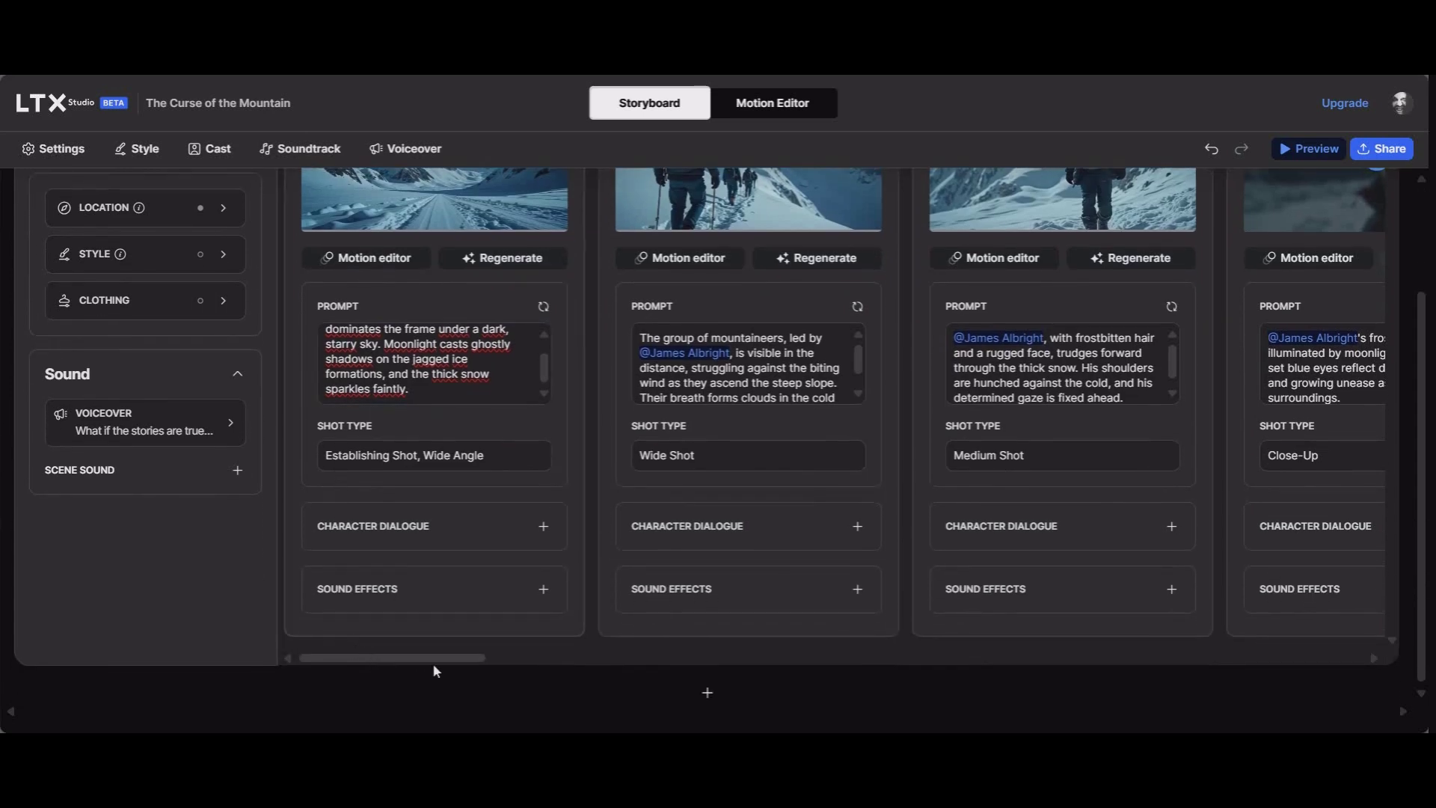
{"action": "left_click_drag", "start_coordinate": [446, 660], "coordinate": [348, 609]}
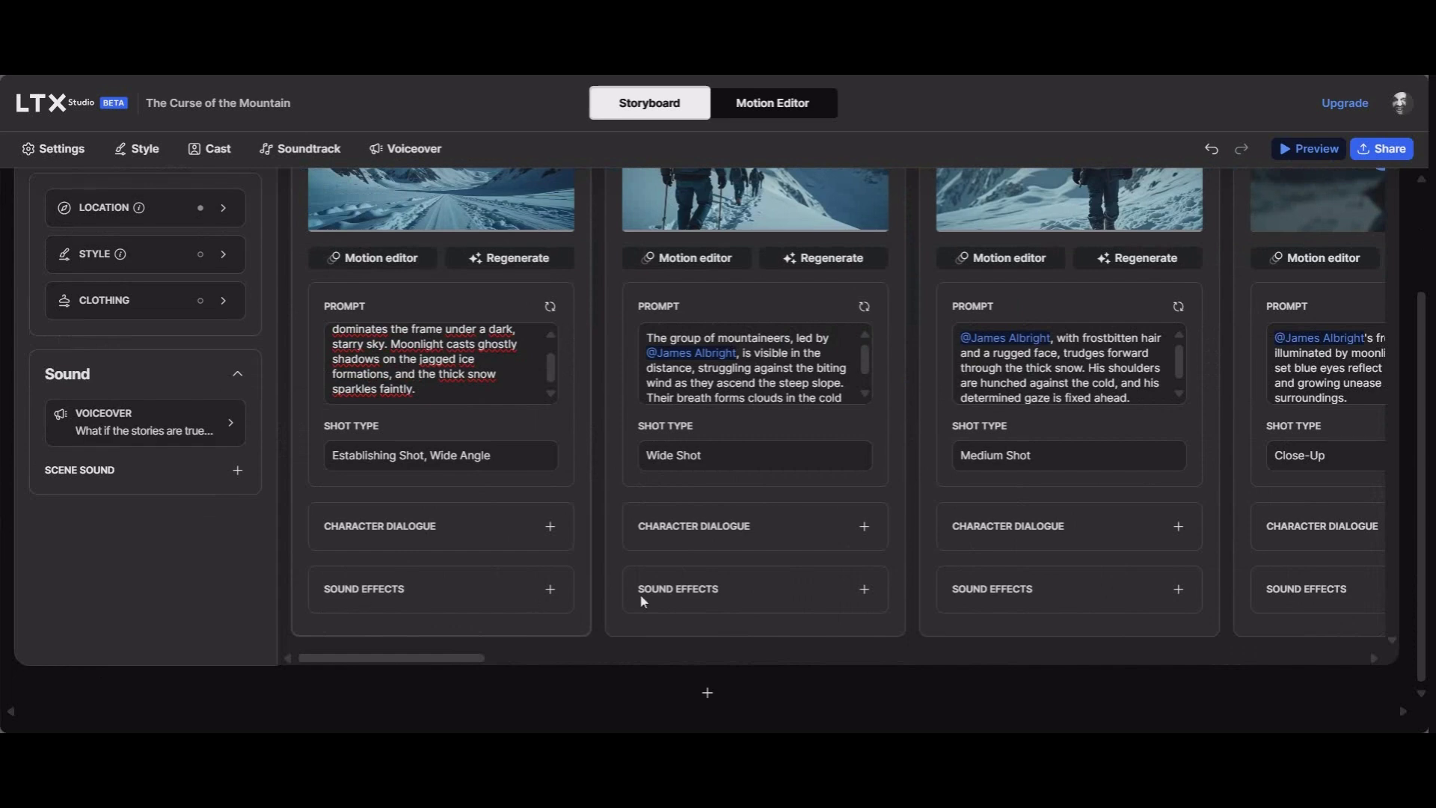
{"action": "scroll", "coordinate": [823, 550], "scroll_direction": "up", "scroll_amount": 3}
{"action": "scroll", "coordinate": [462, 377], "scroll_direction": "down", "scroll_amount": 1}
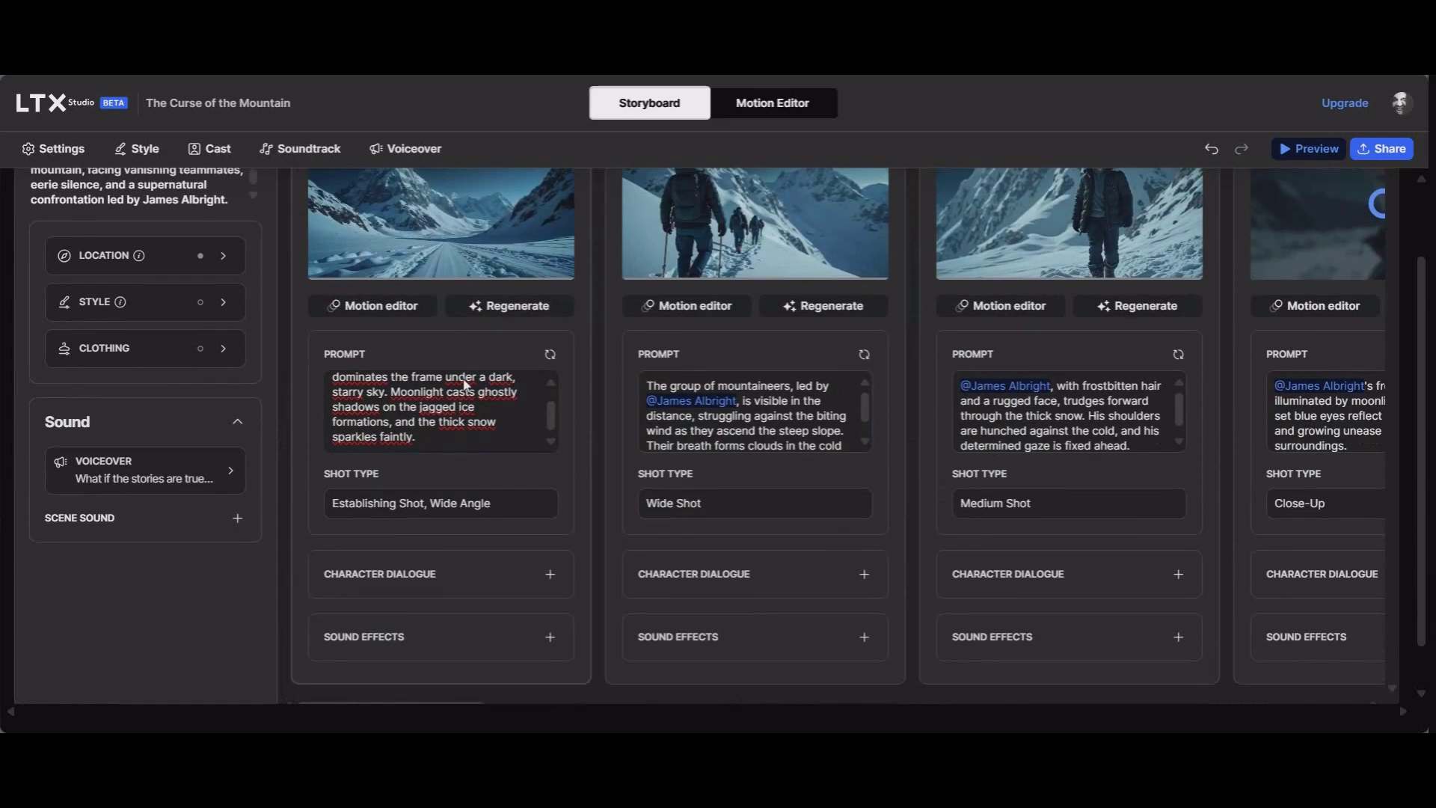
{"action": "scroll", "coordinate": [463, 383], "scroll_direction": "up", "scroll_amount": 1}
{"action": "scroll", "coordinate": [706, 294], "scroll_direction": "up", "scroll_amount": 1}
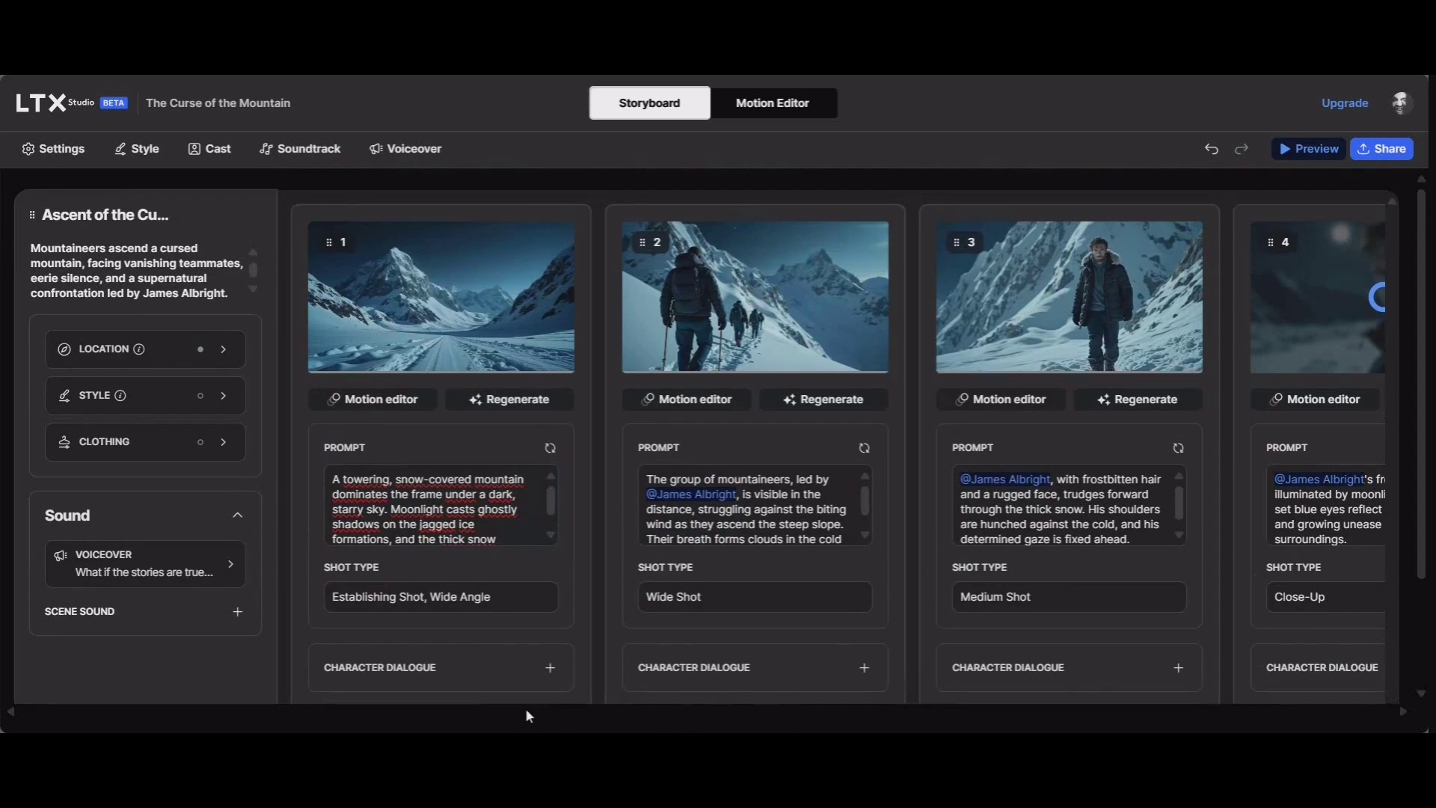
{"action": "scroll", "coordinate": [516, 703], "scroll_direction": "down", "scroll_amount": 1}
{"action": "scroll", "coordinate": [514, 706], "scroll_direction": "down", "scroll_amount": 1}
{"action": "left_click_drag", "start_coordinate": [448, 660], "coordinate": [711, 658]}
{"action": "scroll", "coordinate": [738, 638], "scroll_direction": "up", "scroll_amount": 2}
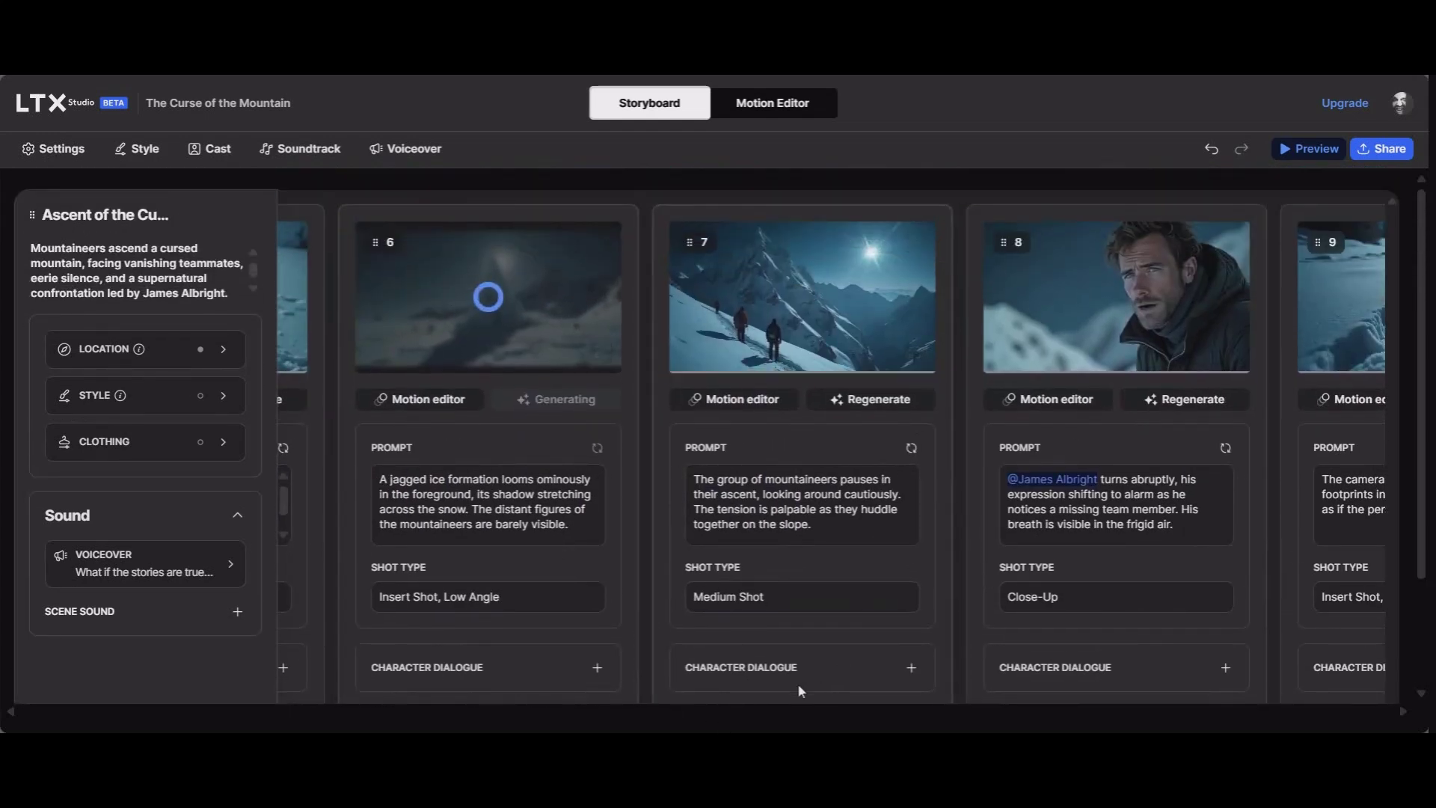
{"action": "scroll", "coordinate": [654, 548], "scroll_direction": "down", "scroll_amount": 1}
{"action": "scroll", "coordinate": [673, 591], "scroll_direction": "down", "scroll_amount": 2}
{"action": "left_click_drag", "start_coordinate": [679, 658], "coordinate": [479, 659]}
{"action": "scroll", "coordinate": [729, 546], "scroll_direction": "up", "scroll_amount": 3}
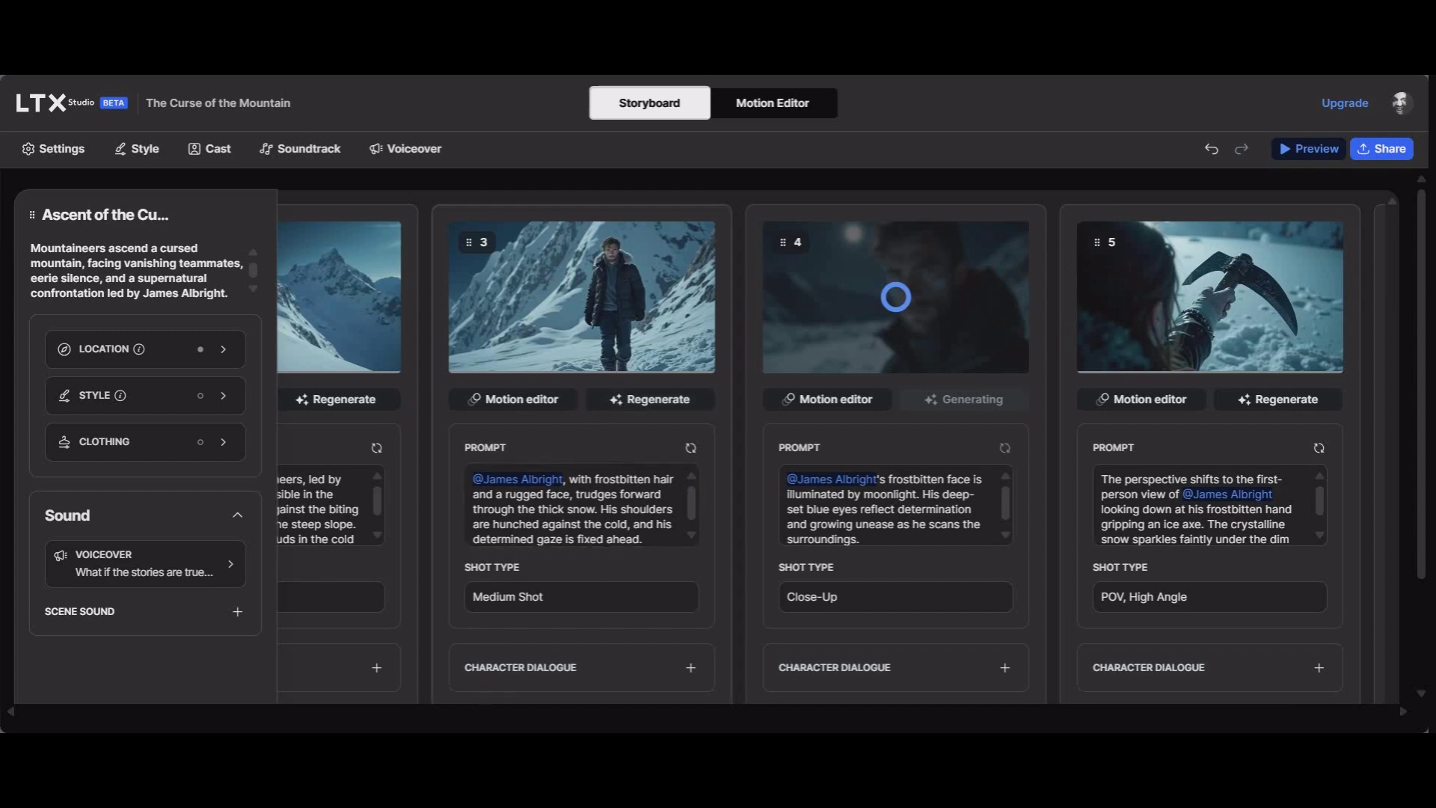
Step: Check the video generation status of the later shots through shot 20, and return to the opening shots
{"action": "scroll", "coordinate": [694, 262], "scroll_direction": "down", "scroll_amount": 1}
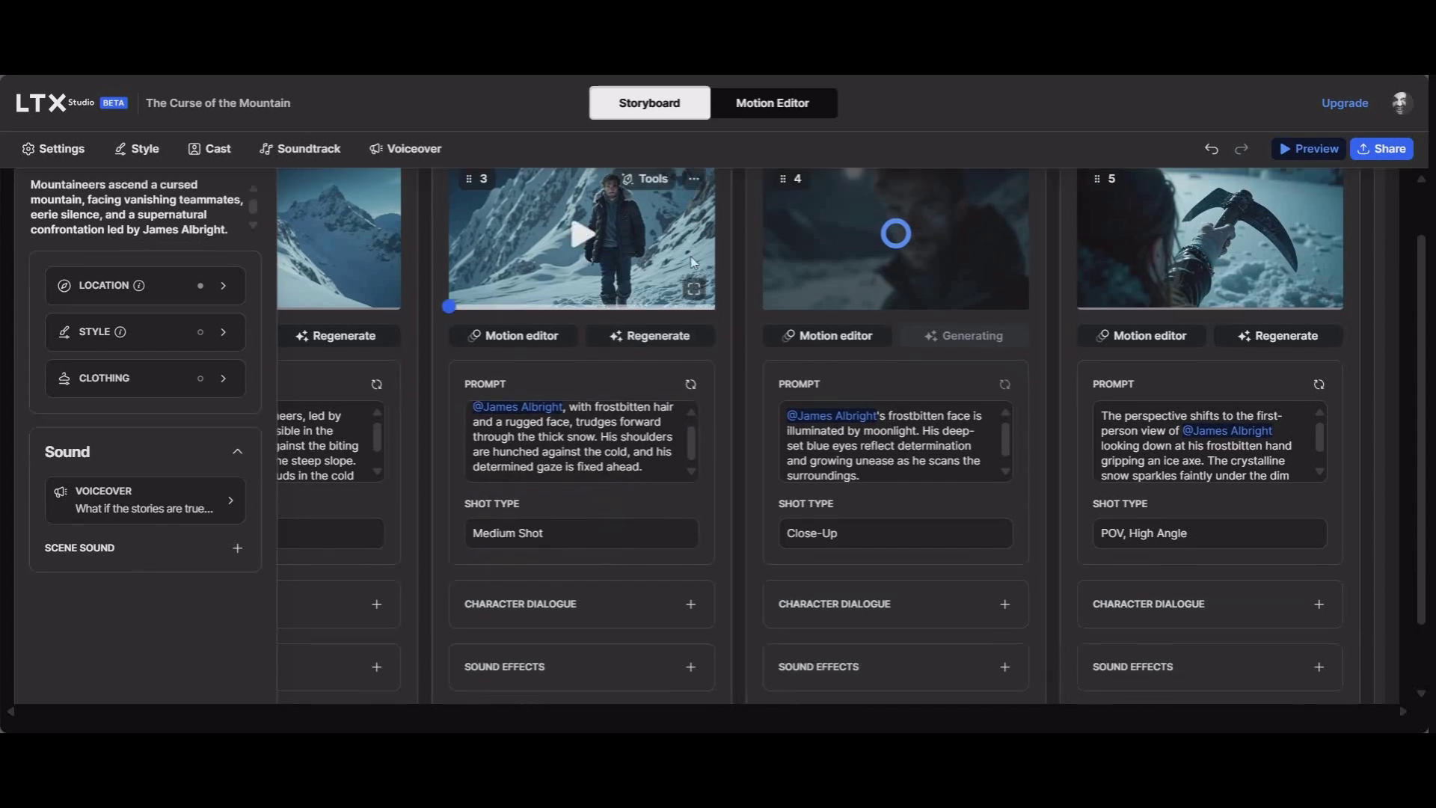
{"action": "scroll", "coordinate": [588, 656], "scroll_direction": "down", "scroll_amount": 1}
{"action": "left_click_drag", "start_coordinate": [498, 668], "coordinate": [750, 660]}
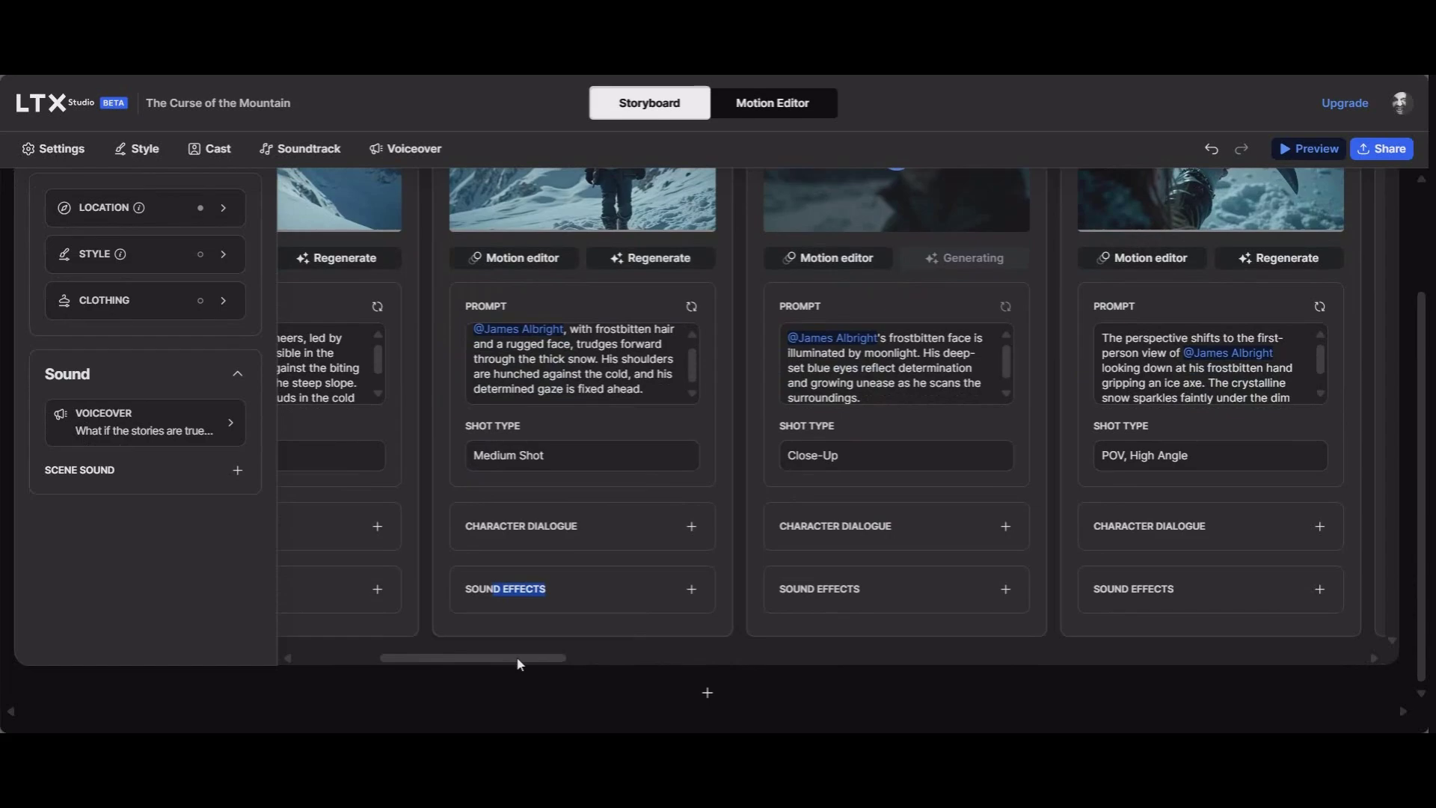
{"action": "left_click_drag", "start_coordinate": [519, 663], "coordinate": [1230, 668]}
{"action": "scroll", "coordinate": [1226, 535], "scroll_direction": "up", "scroll_amount": 2}
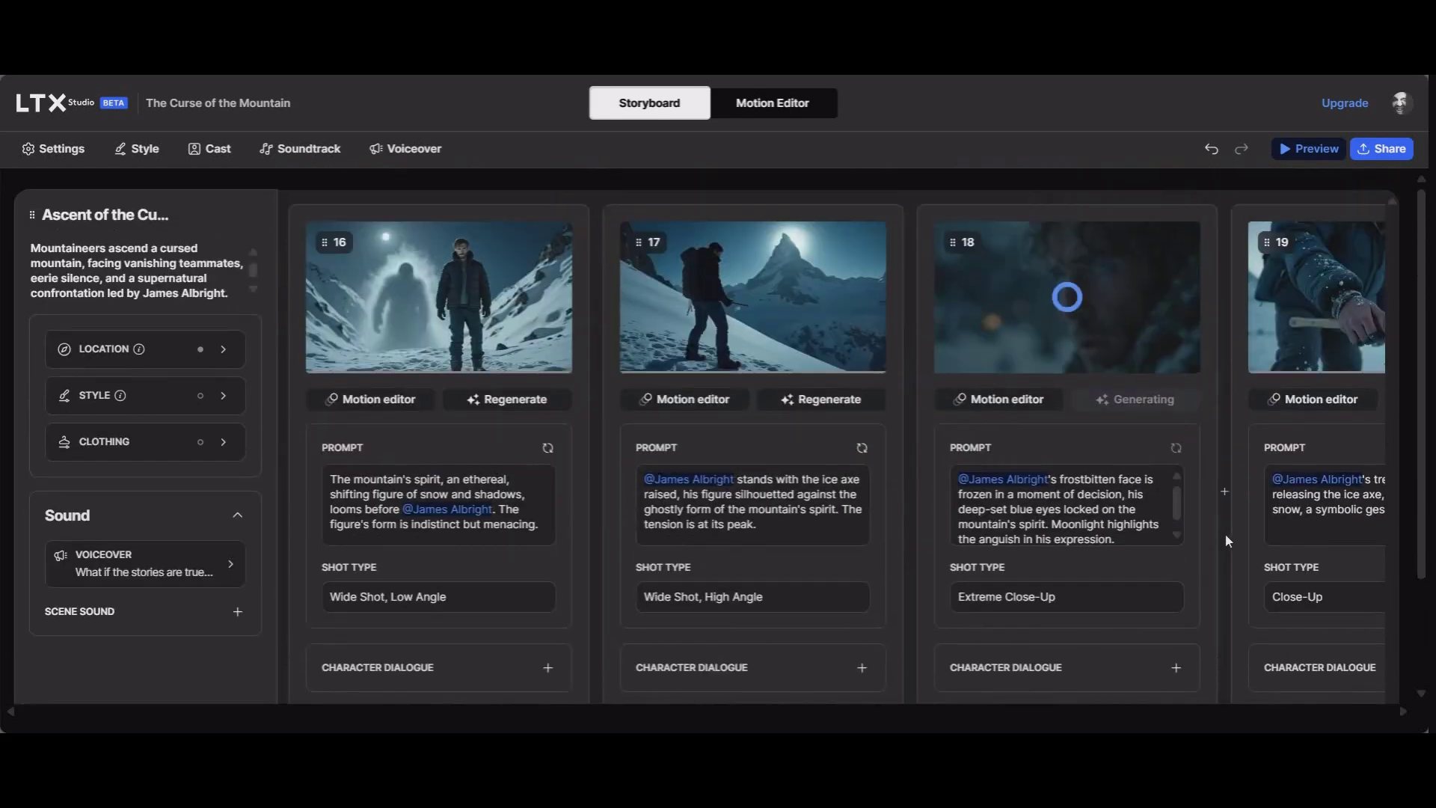
{"action": "scroll", "coordinate": [833, 626], "scroll_direction": "down", "scroll_amount": 2}
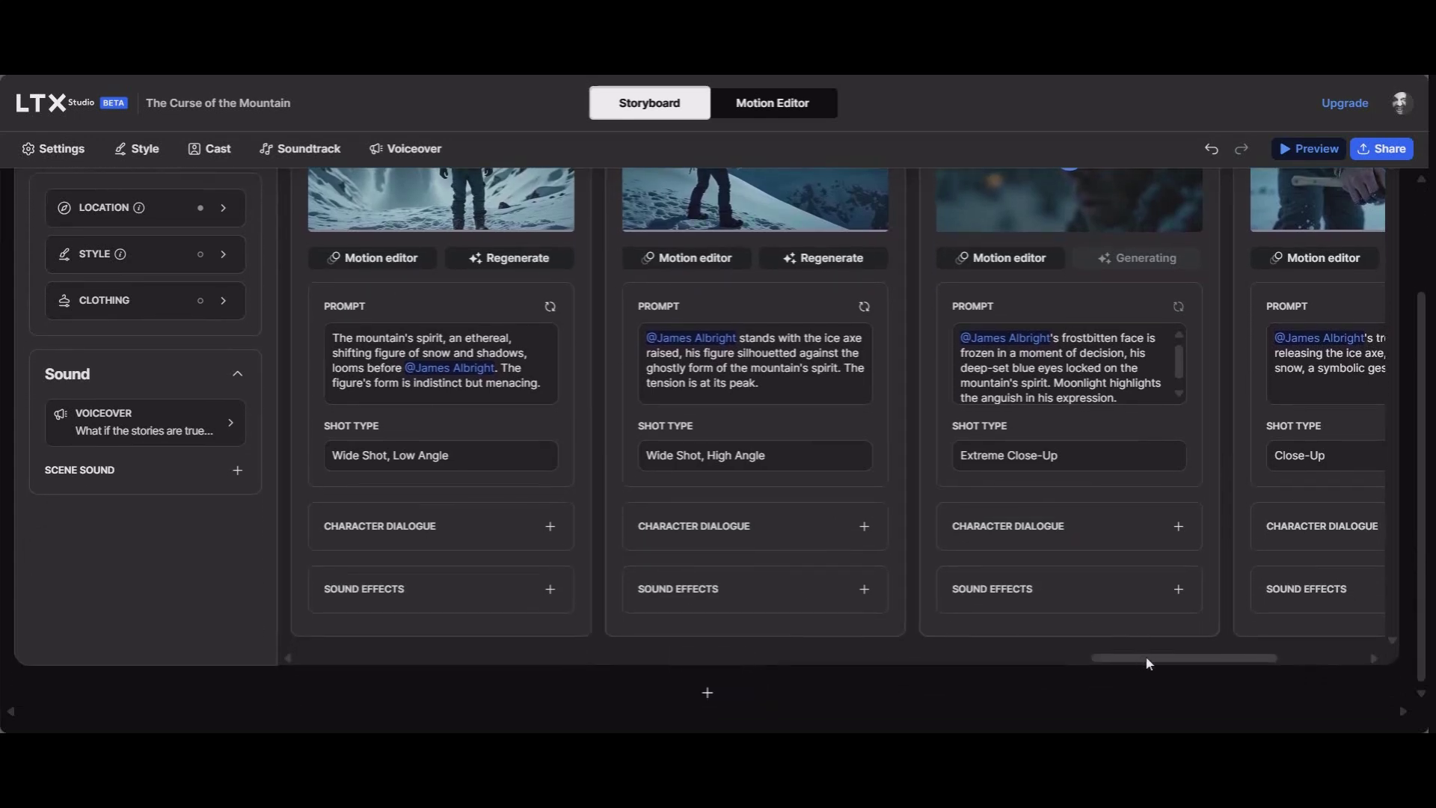
{"action": "left_click_drag", "start_coordinate": [1146, 655], "coordinate": [1321, 658]}
{"action": "scroll", "coordinate": [1247, 540], "scroll_direction": "up", "scroll_amount": 2}
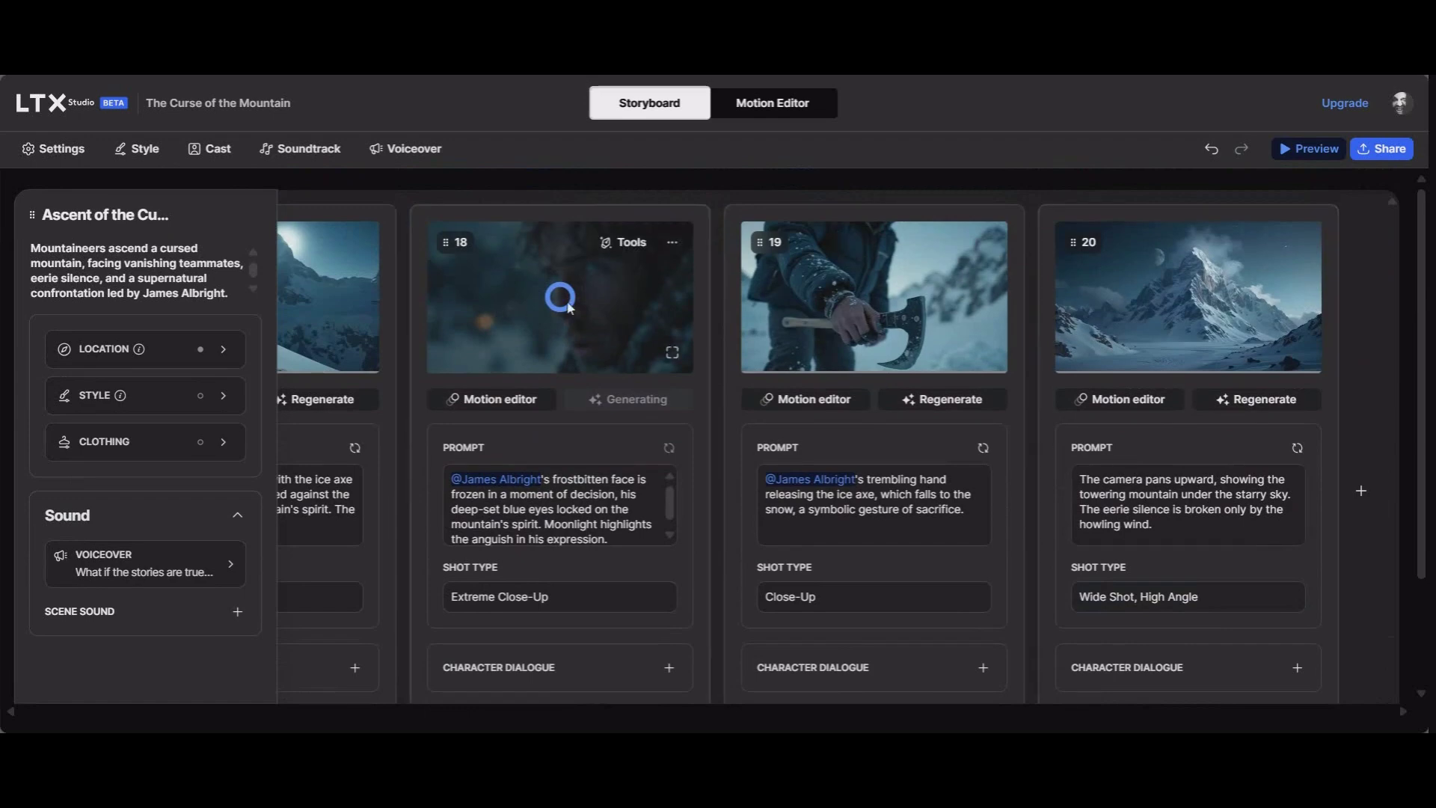
{"action": "scroll", "coordinate": [1142, 657], "scroll_direction": "down", "scroll_amount": 2}
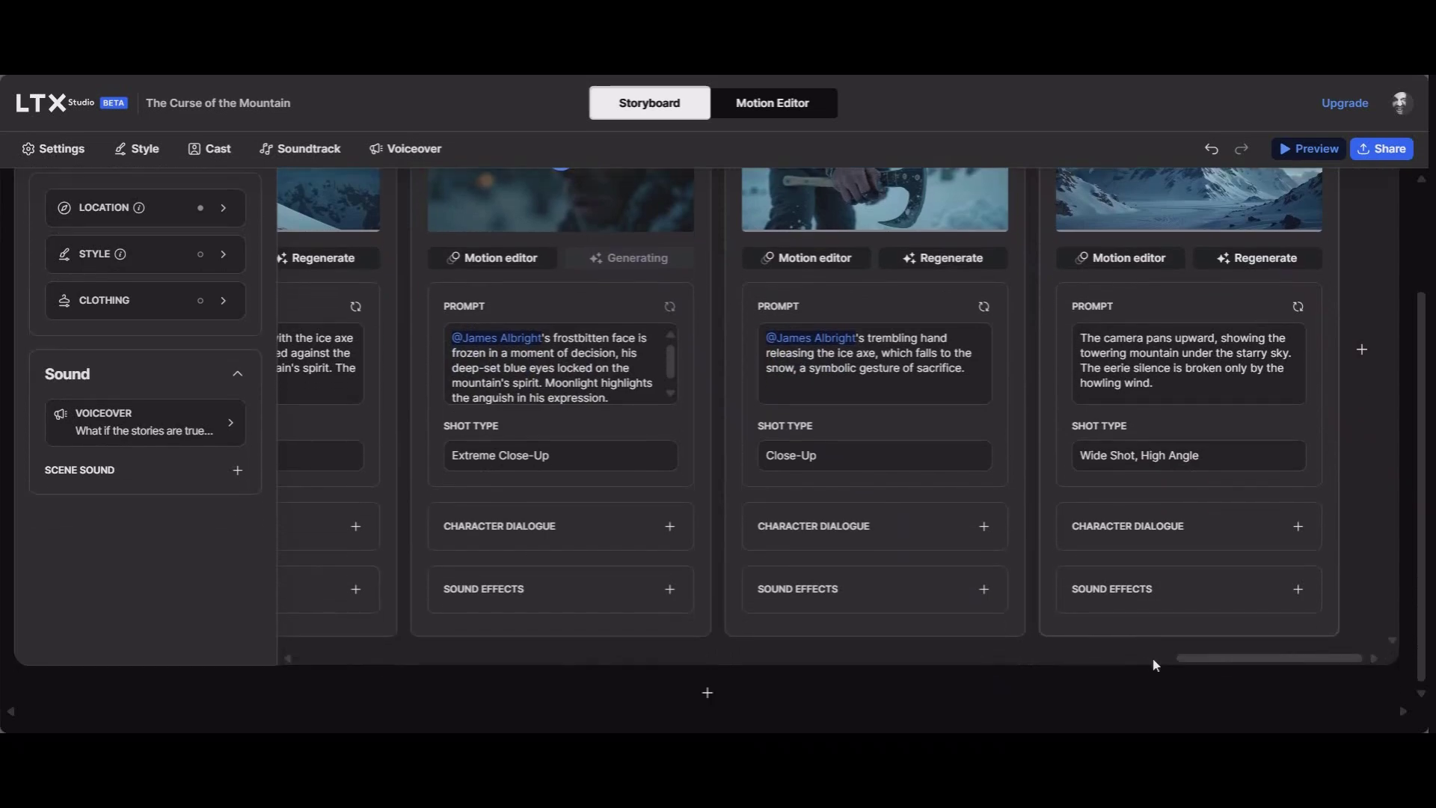
{"action": "left_click_drag", "start_coordinate": [1192, 660], "coordinate": [332, 633]}
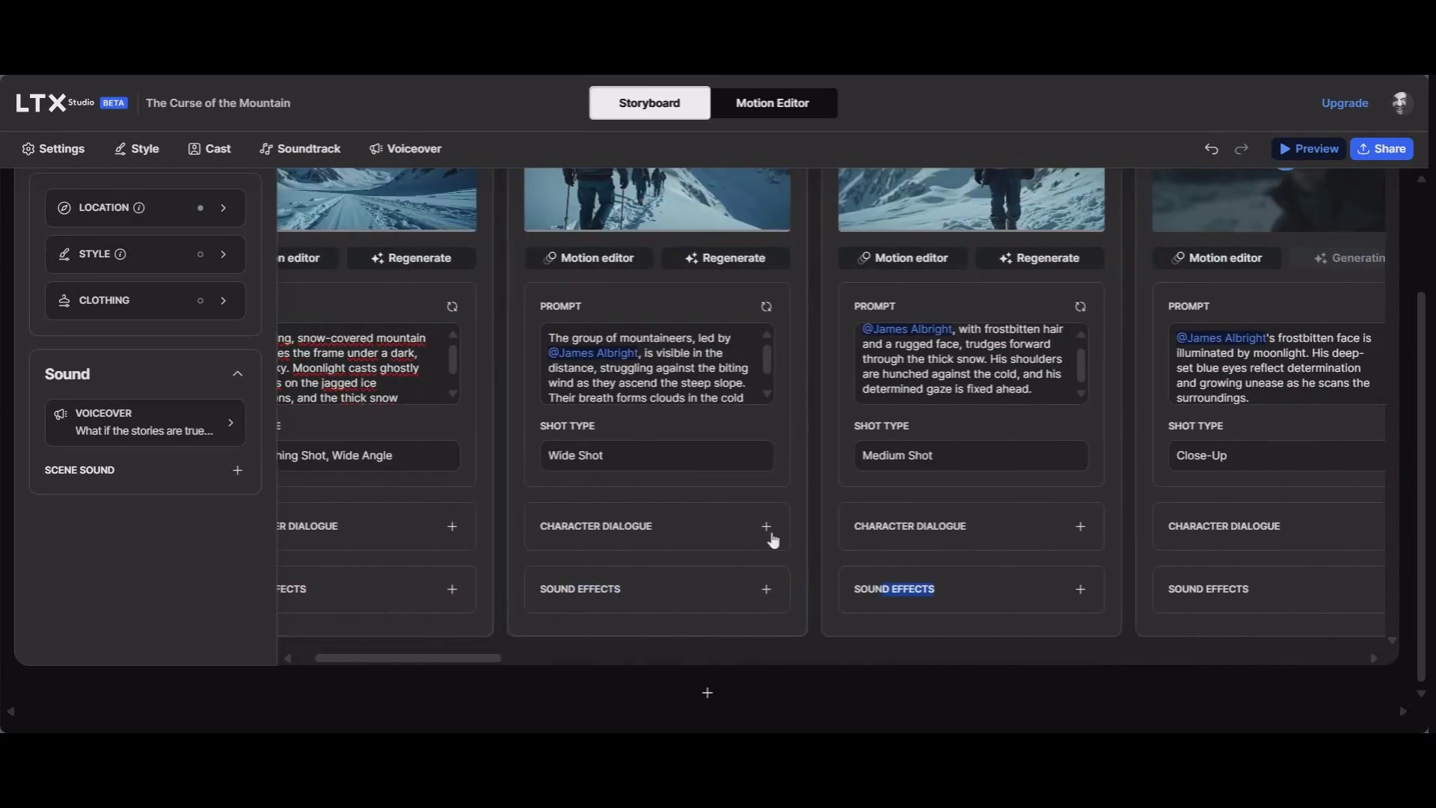
{"action": "scroll", "coordinate": [774, 539], "scroll_direction": "up", "scroll_amount": 2}
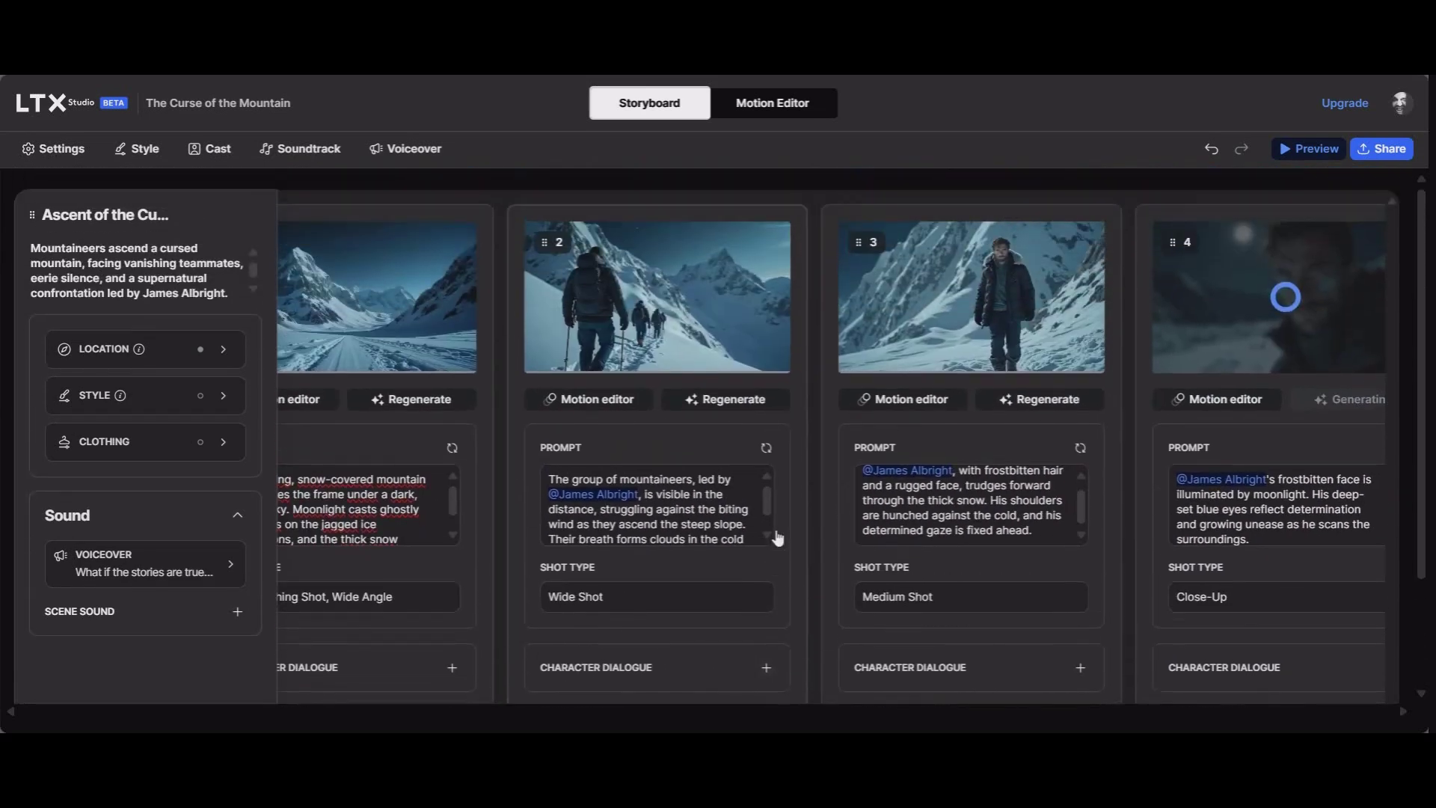
Step: Preview the stitched trailer, dismiss the desktop notification, play the video in full screen, and return to the storyboard
{"action": "left_click", "coordinate": [1310, 149]}
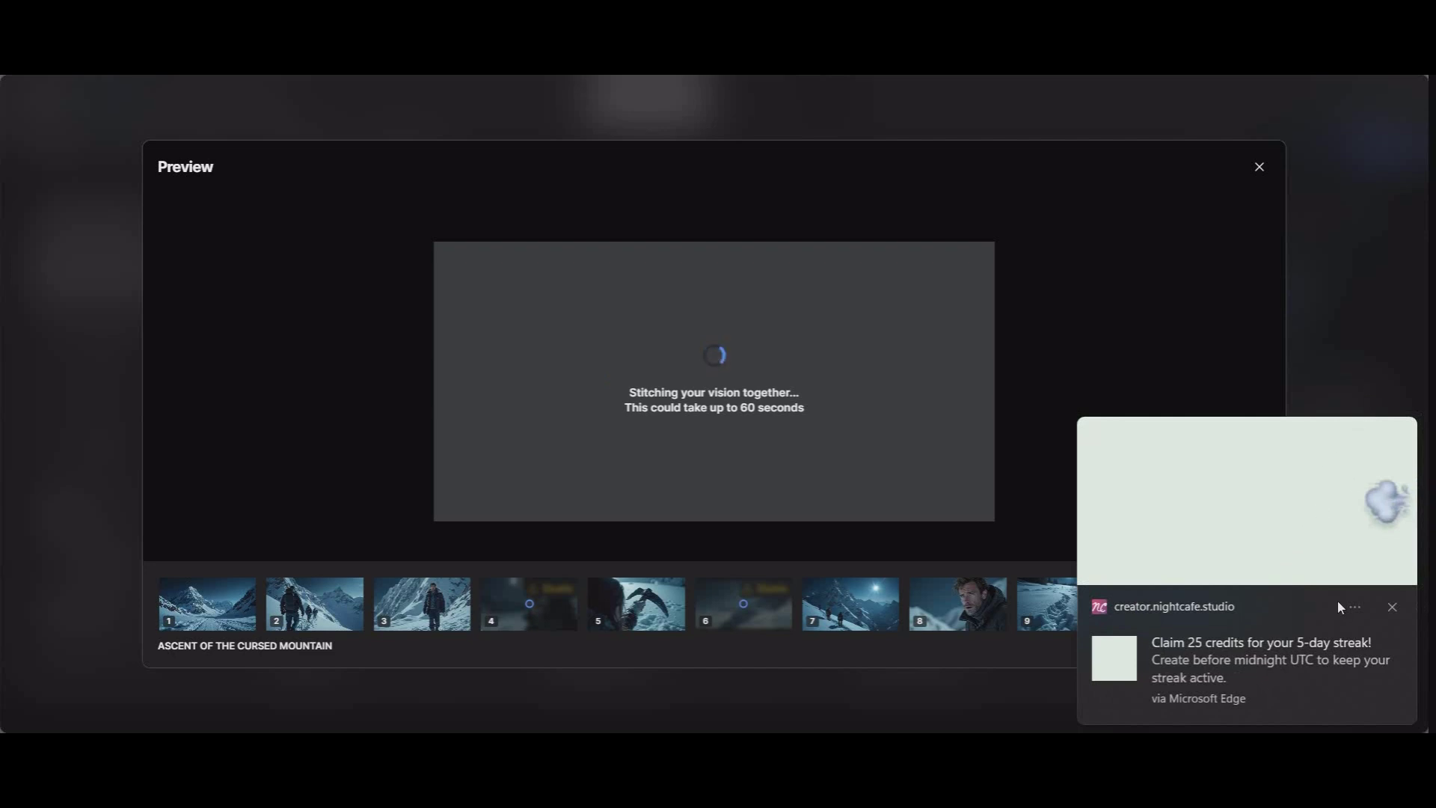
{"action": "left_click", "coordinate": [1398, 606]}
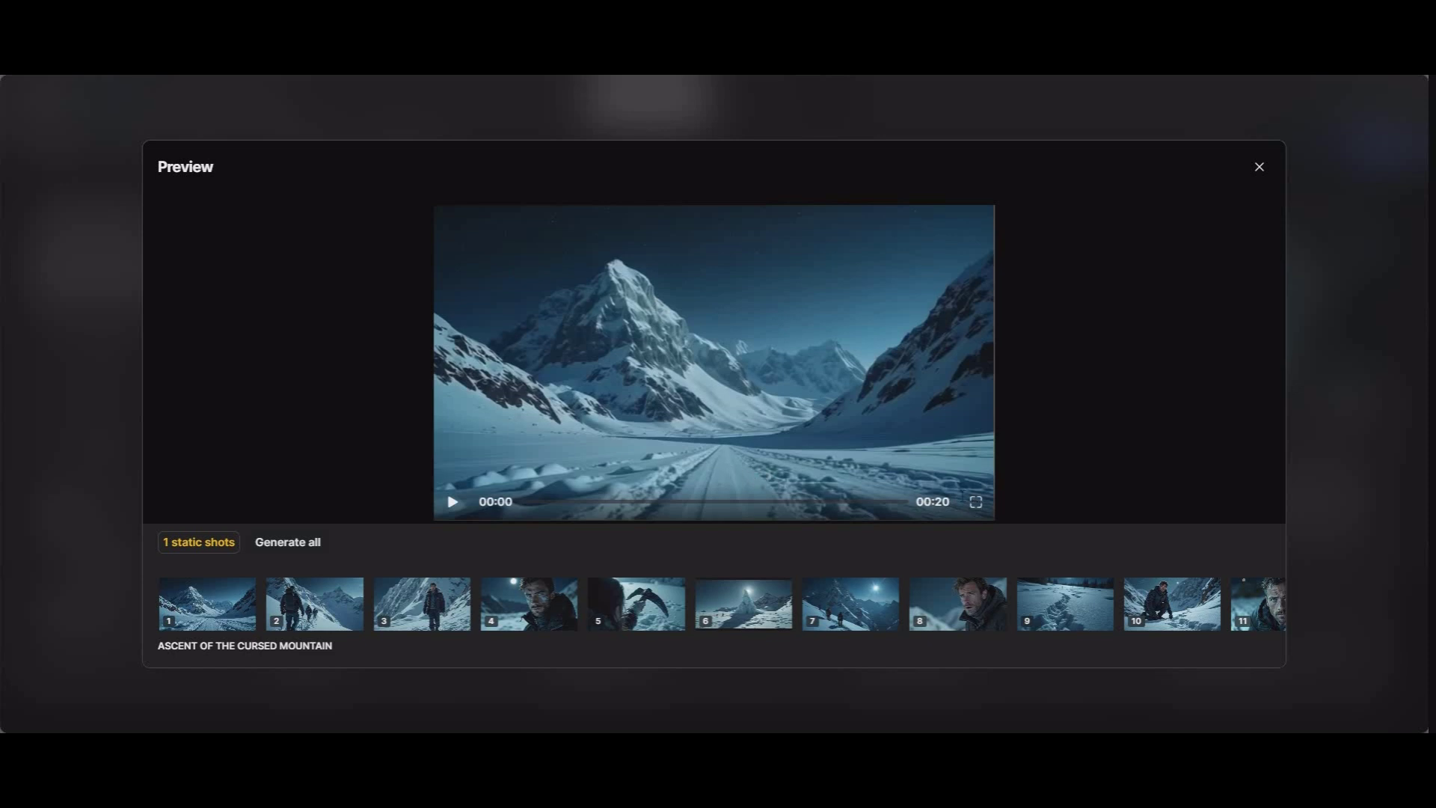
{"action": "left_click", "coordinate": [978, 503]}
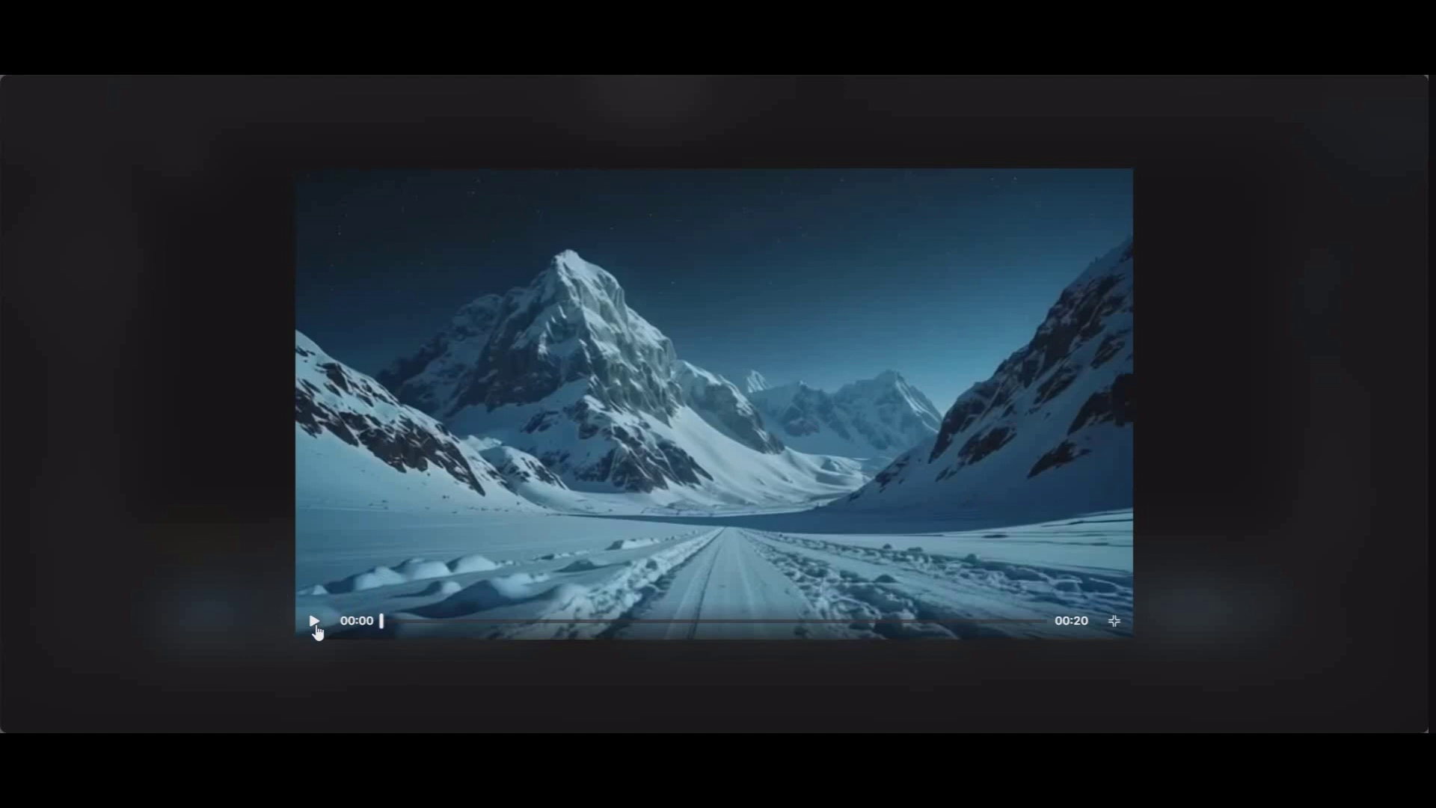
{"action": "left_click", "coordinate": [314, 625]}
{"action": "left_click", "coordinate": [1291, 223]}
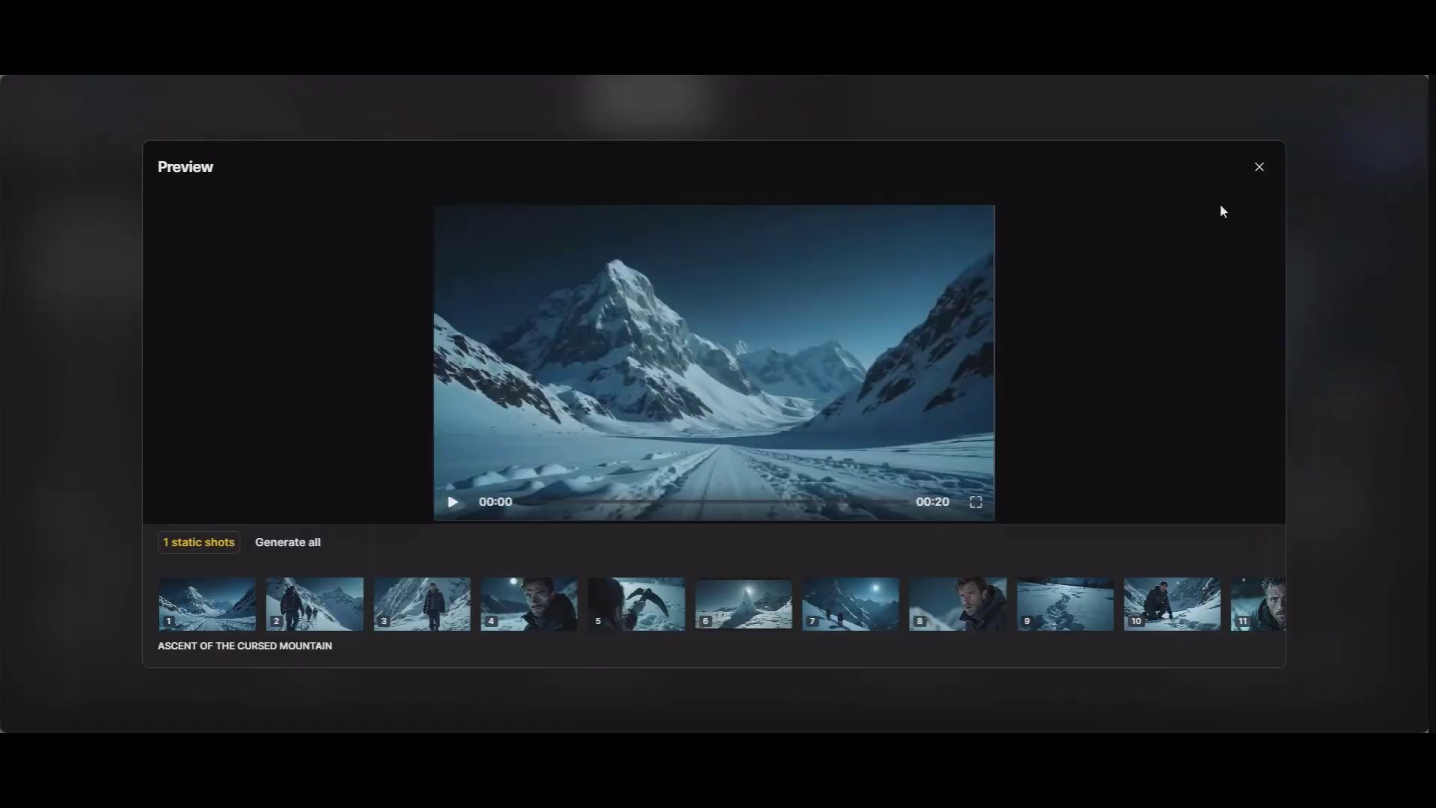
{"action": "left_click", "coordinate": [1261, 171]}
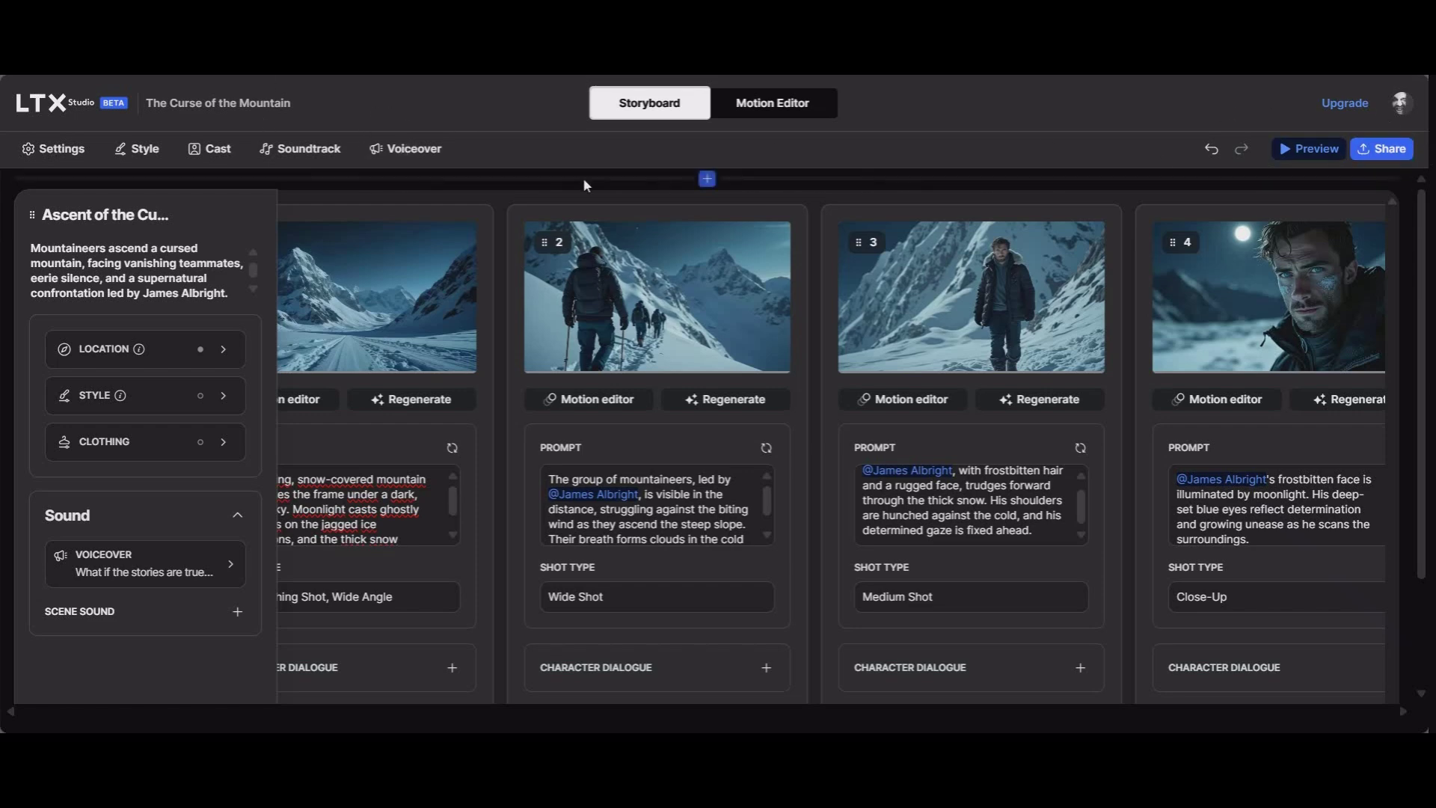
Step: Return to the project list and download the poster of the project The Curse of the Mountain
{"action": "left_click", "coordinate": [82, 106]}
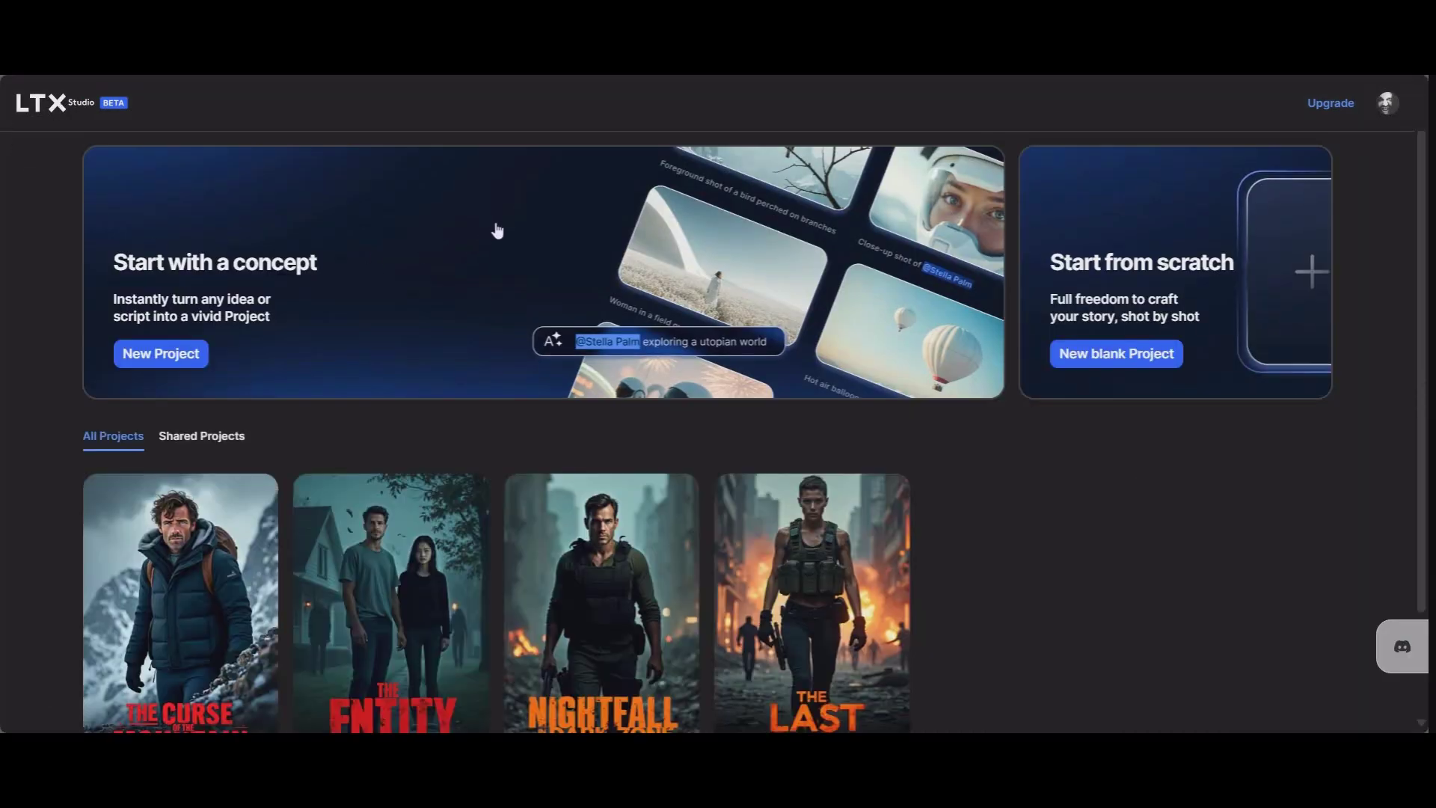
{"action": "scroll", "coordinate": [471, 210], "scroll_direction": "down", "scroll_amount": 2}
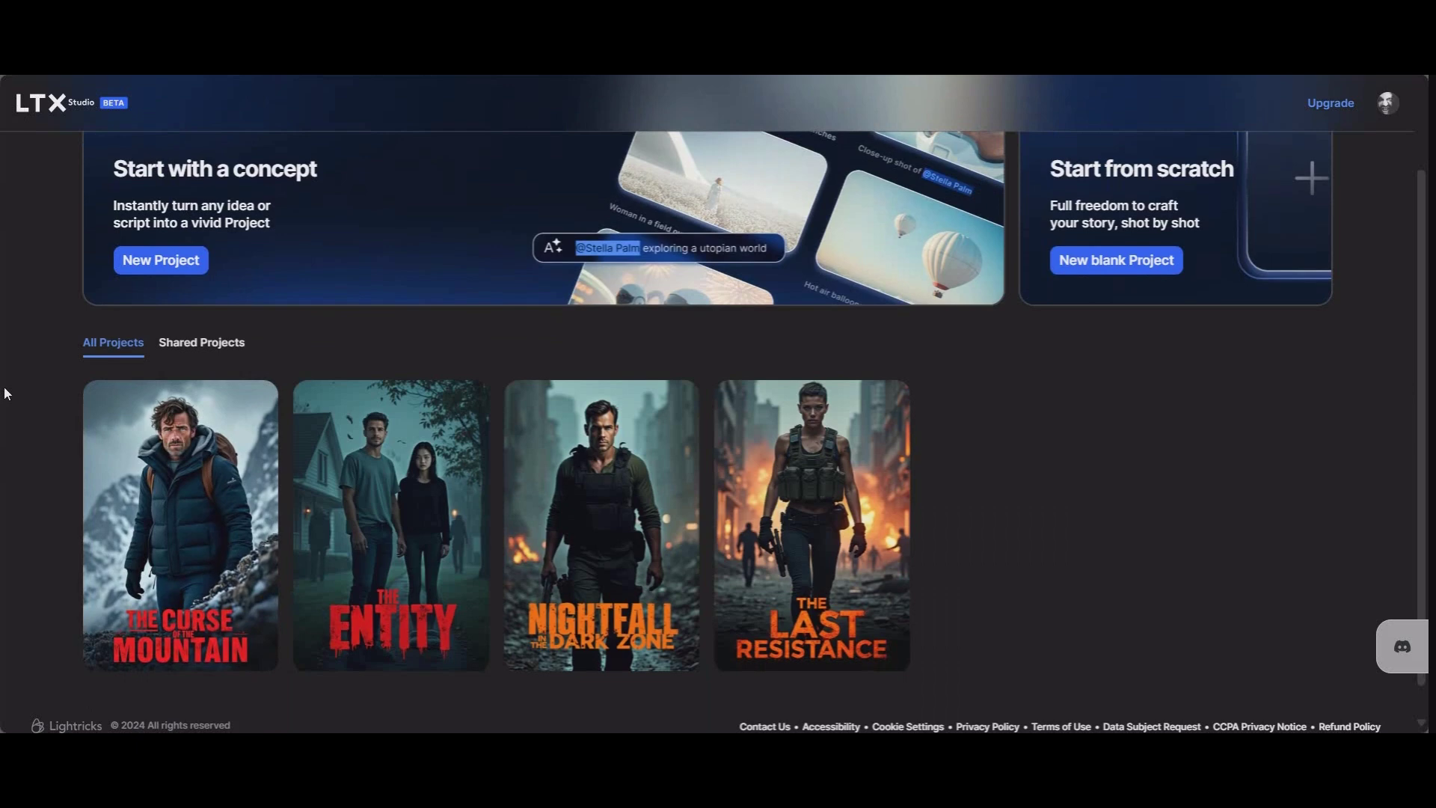
{"action": "mouse_move", "coordinate": [161, 510]}
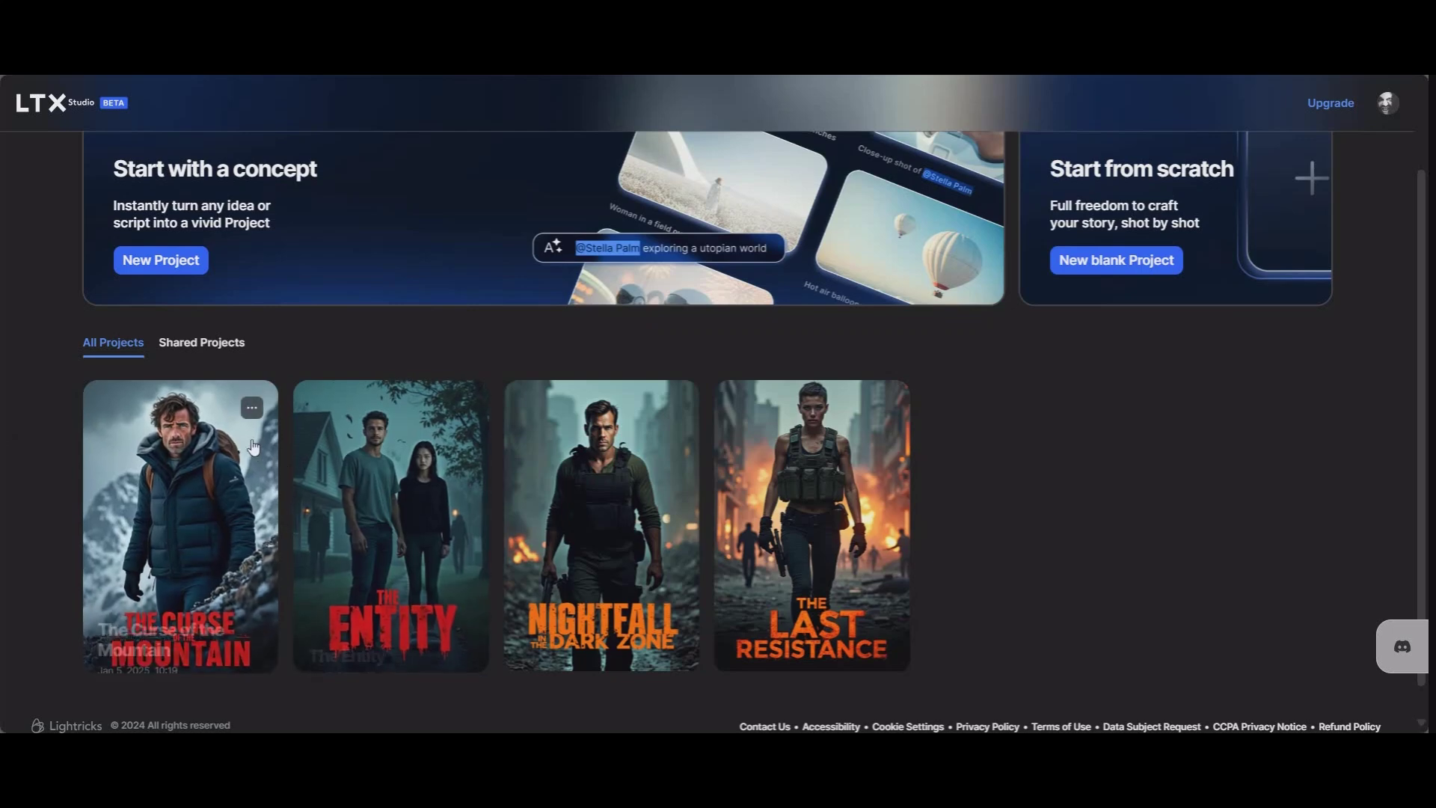
{"action": "left_click", "coordinate": [254, 407]}
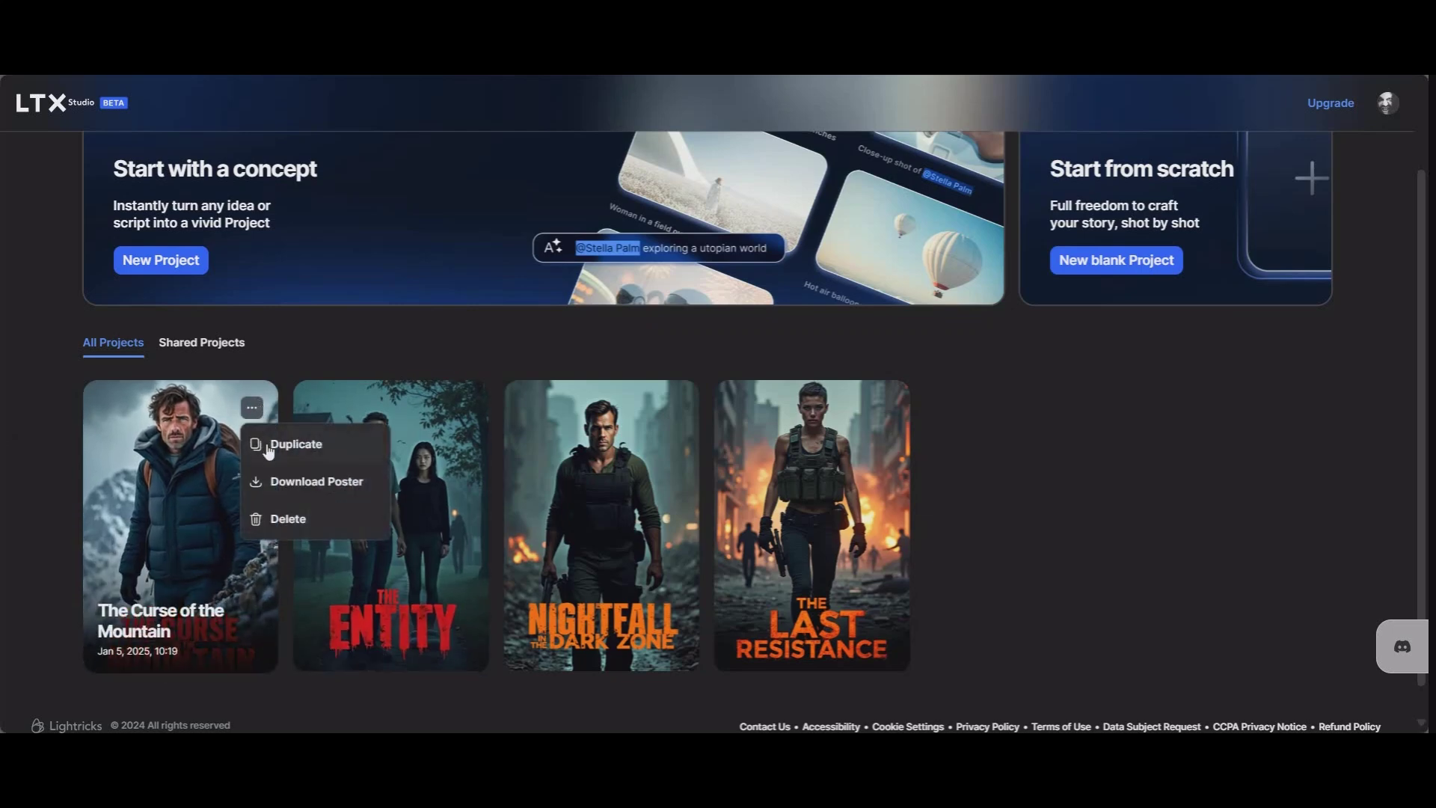
{"action": "left_click", "coordinate": [311, 483]}
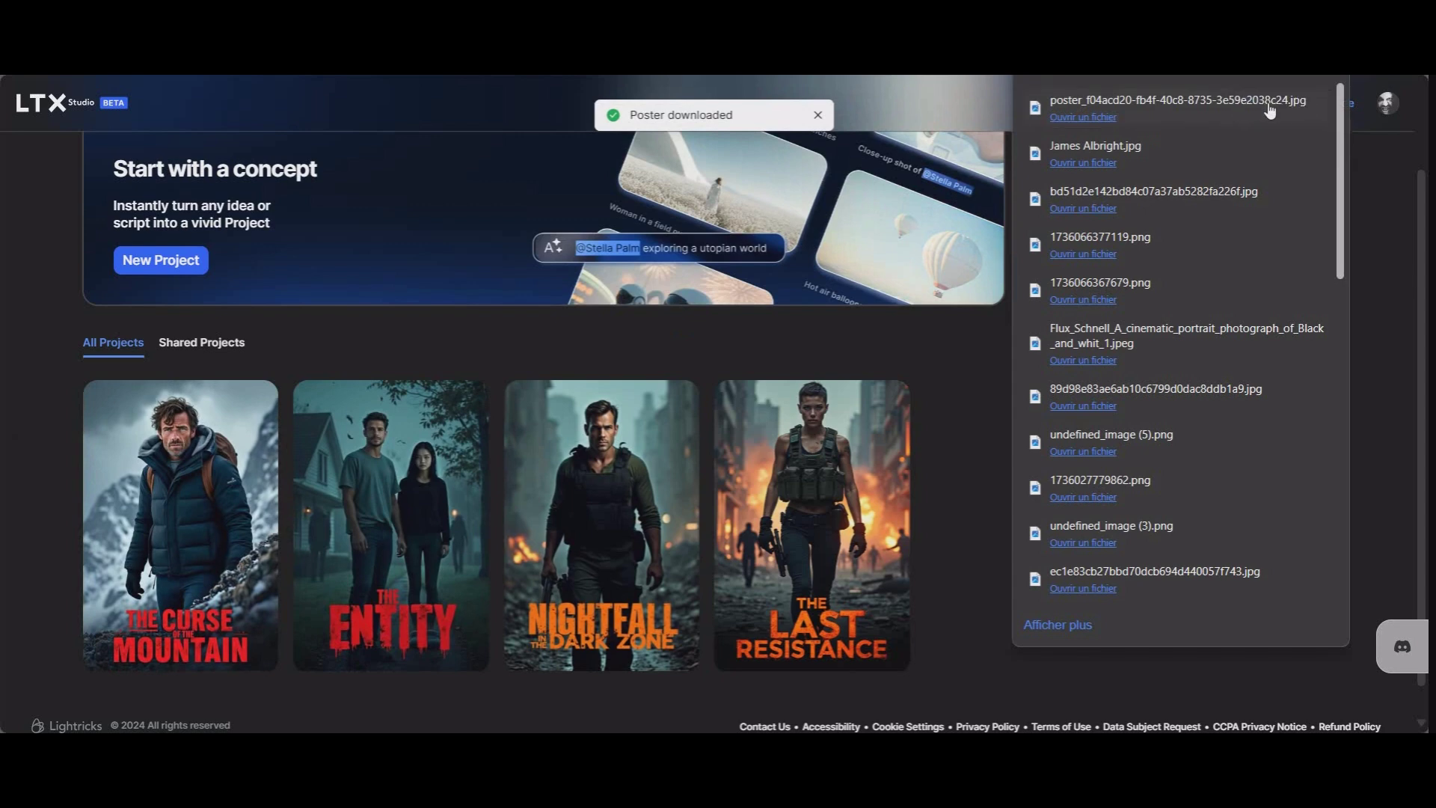
Step: Open the downloaded poster from its folder in File Explorer, compare it with the main character's portrait image, and close the image viewer
{"action": "left_click", "coordinate": [1269, 110]}
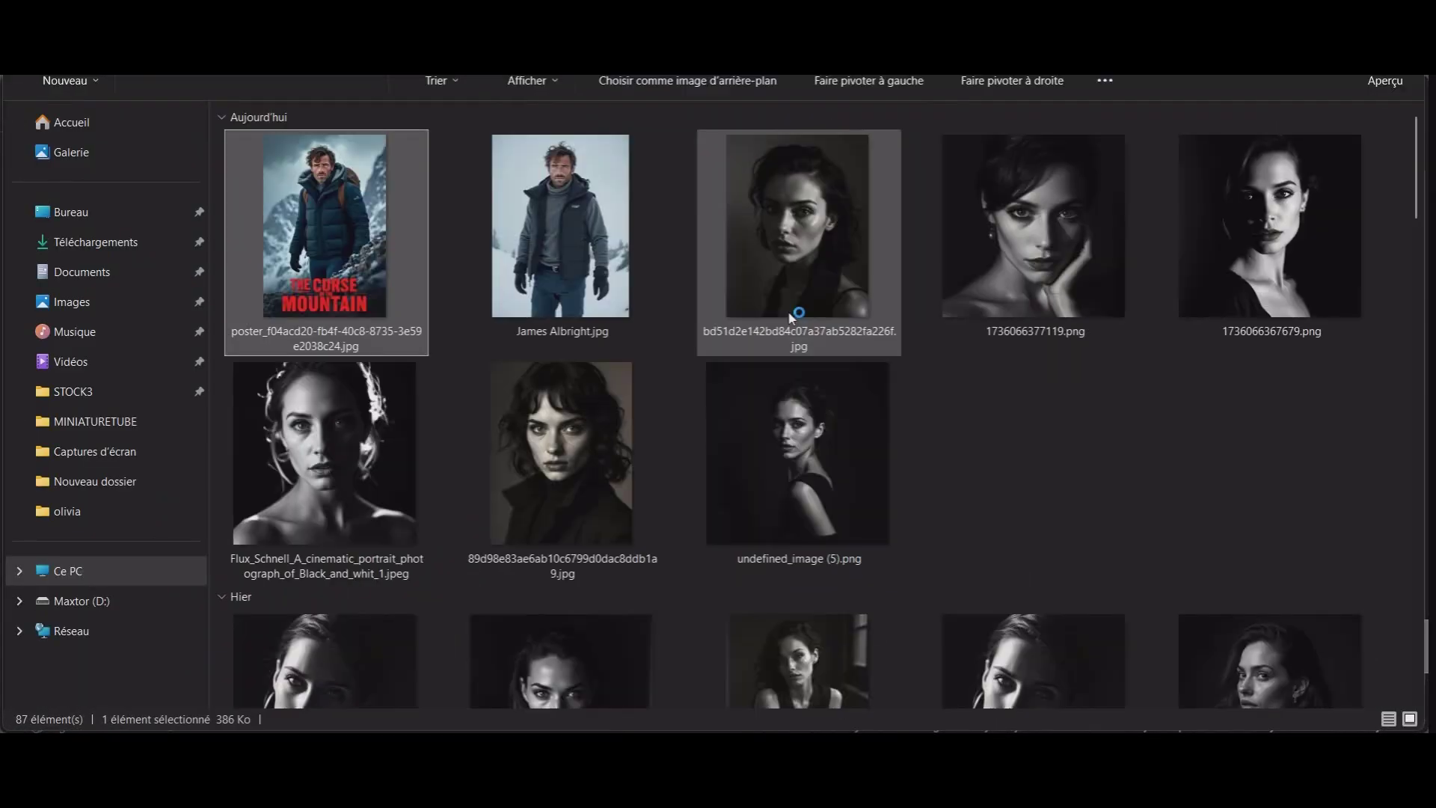
{"action": "double_click", "coordinate": [398, 233]}
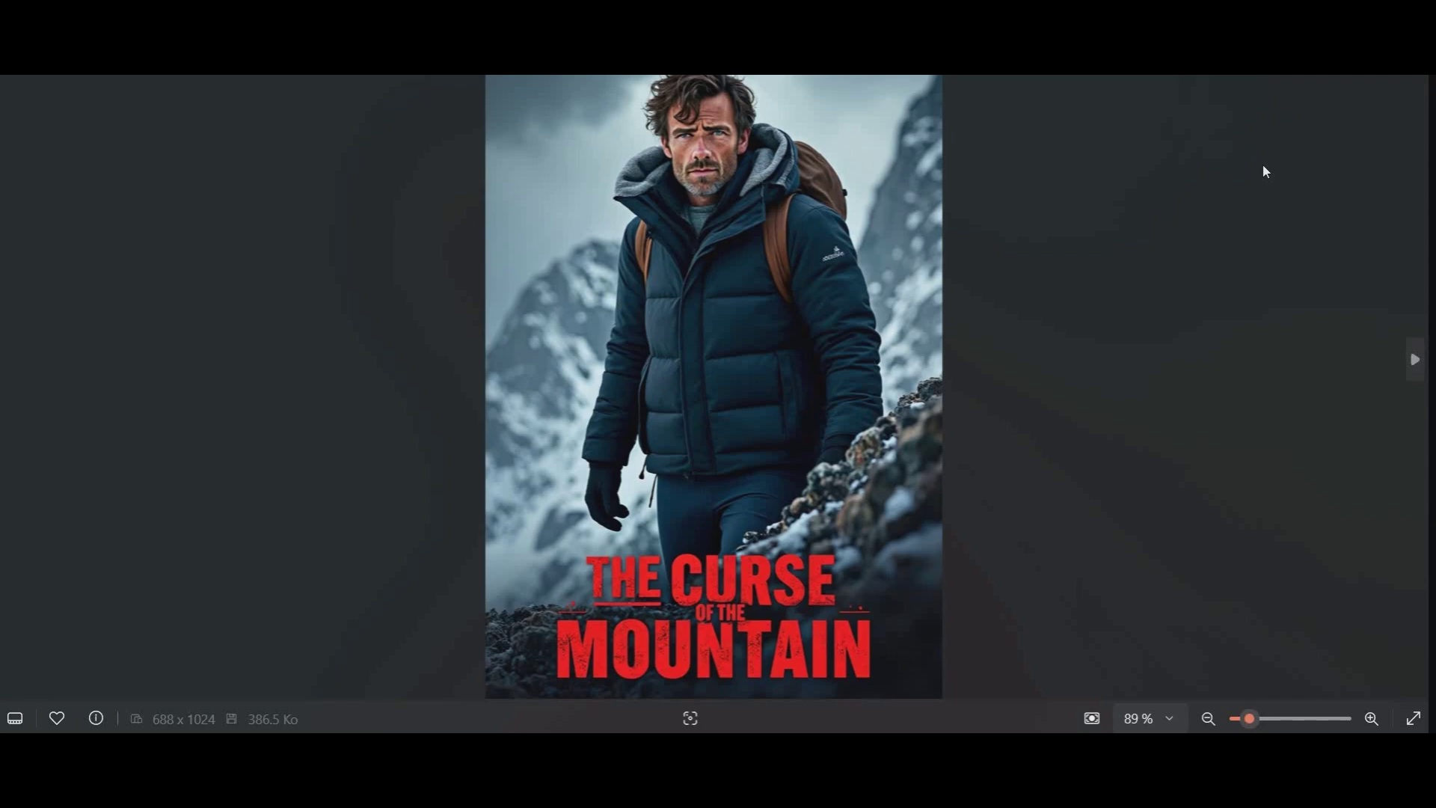
{"action": "left_click", "coordinate": [1409, 67]}
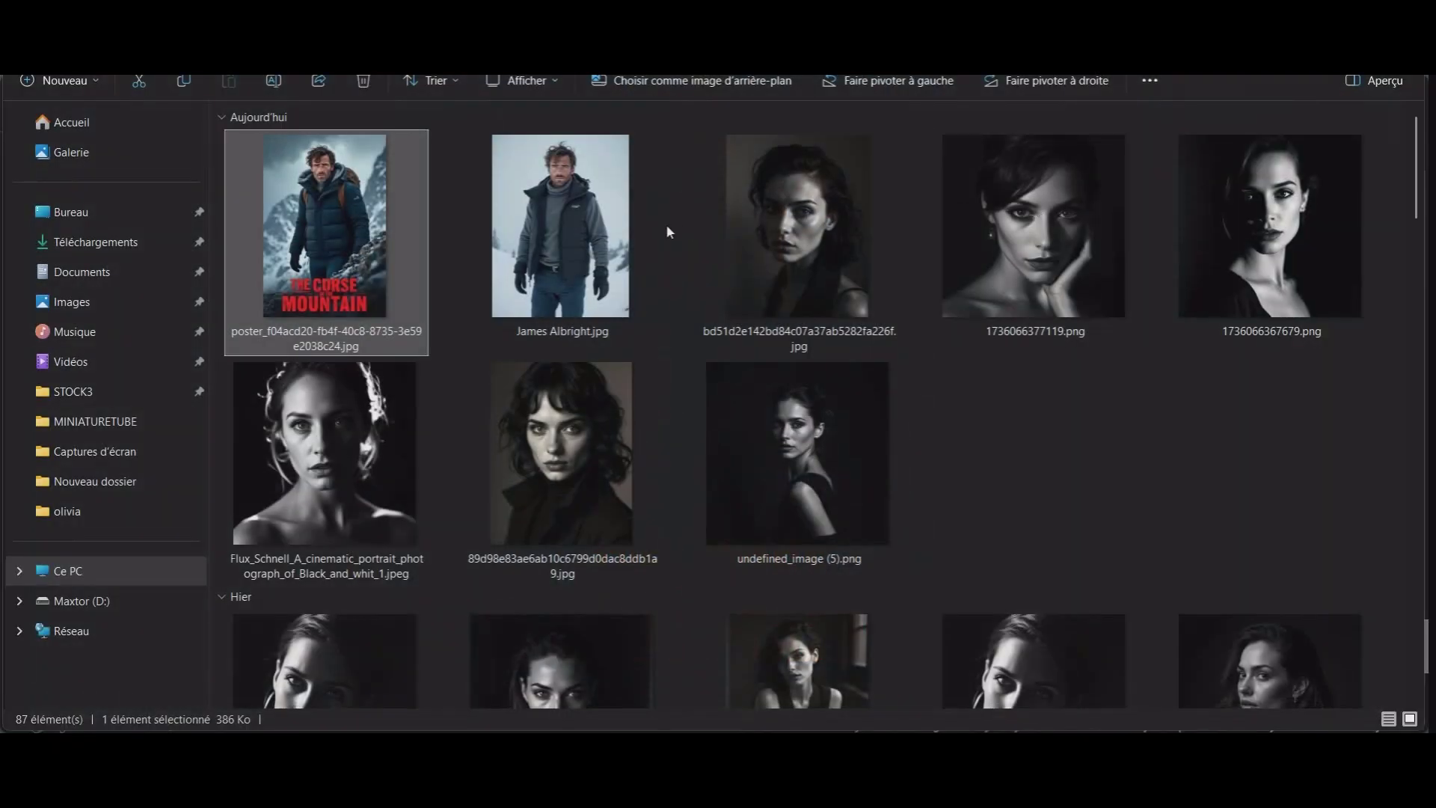
{"action": "left_click", "coordinate": [592, 231]}
{"action": "double_click", "coordinate": [587, 222]}
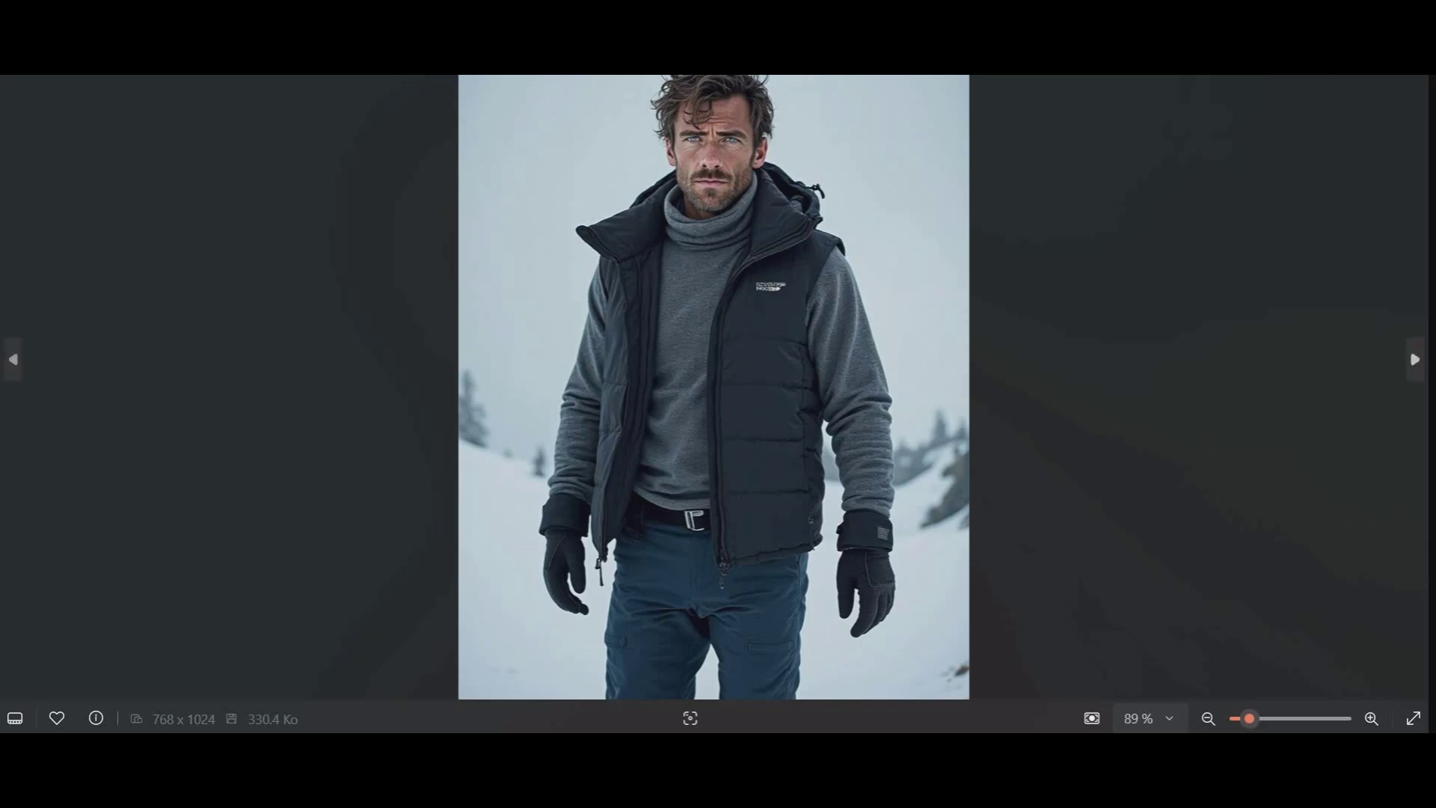
{"action": "key", "text": "alt+F4"}
{"action": "double_click", "coordinate": [338, 182]}
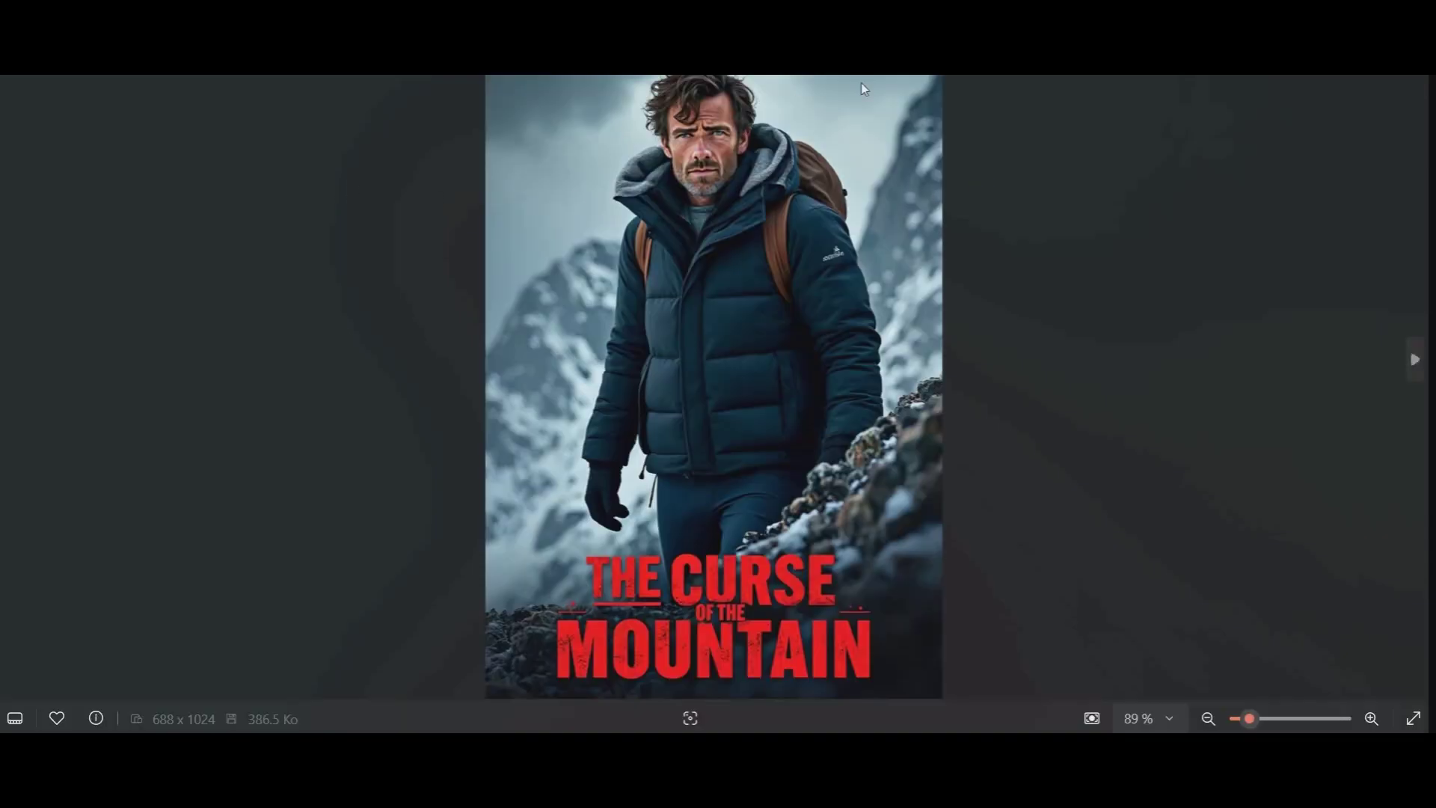
{"action": "left_click", "coordinate": [1411, 12]}
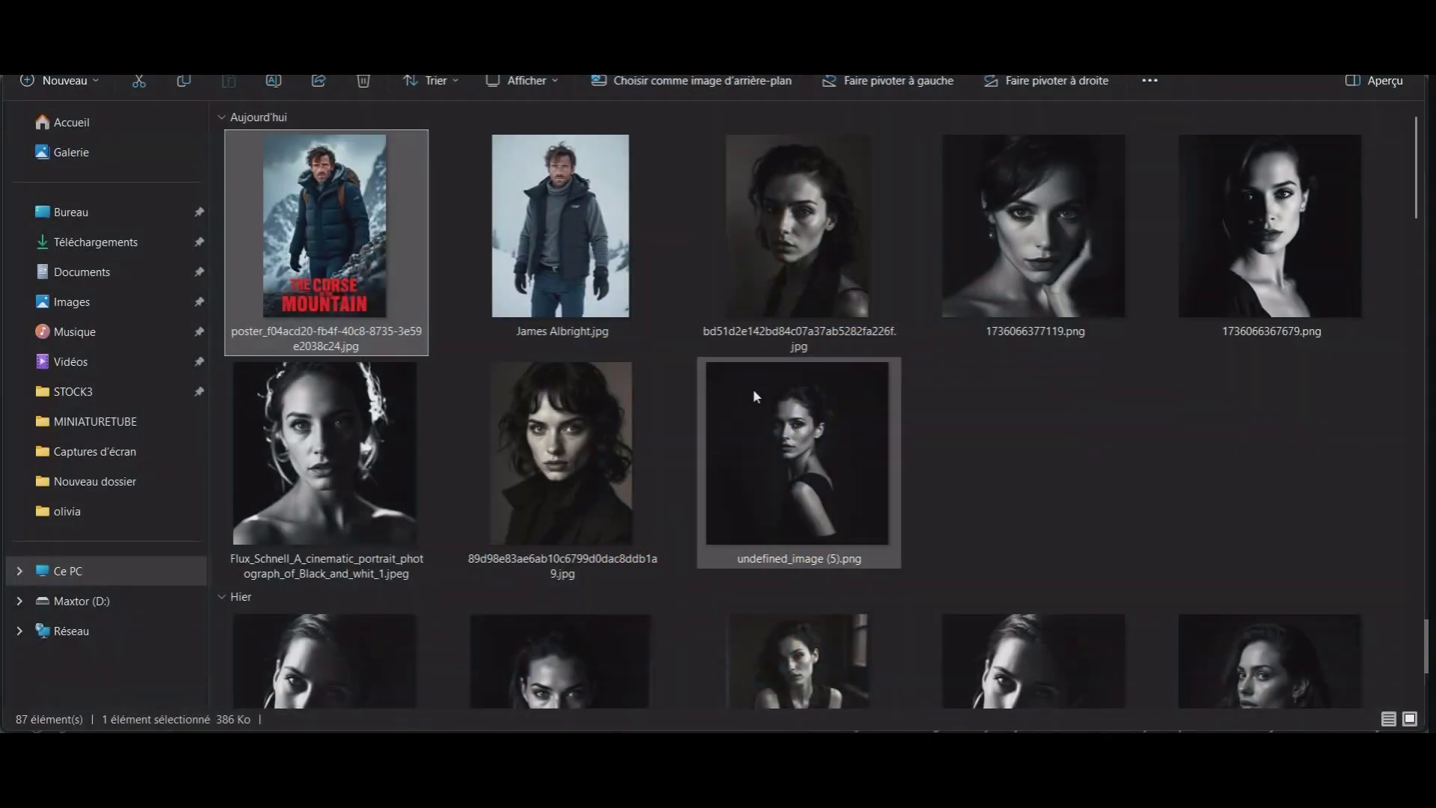
Step: Switch back to LTX Studio in the browser and dismiss the list of downloaded files
{"action": "mouse_move", "coordinate": [797, 729]}
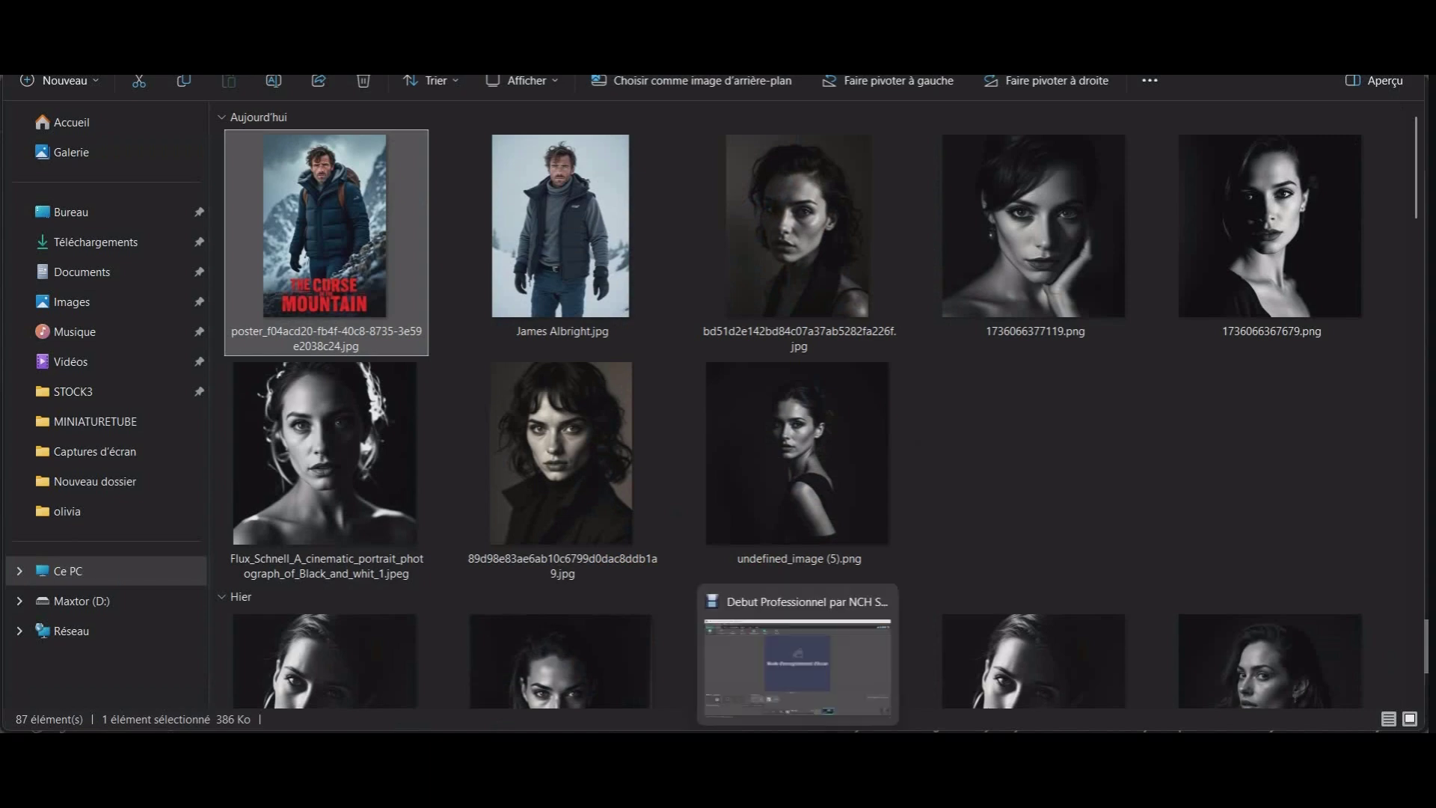
{"action": "left_click", "coordinate": [670, 729]}
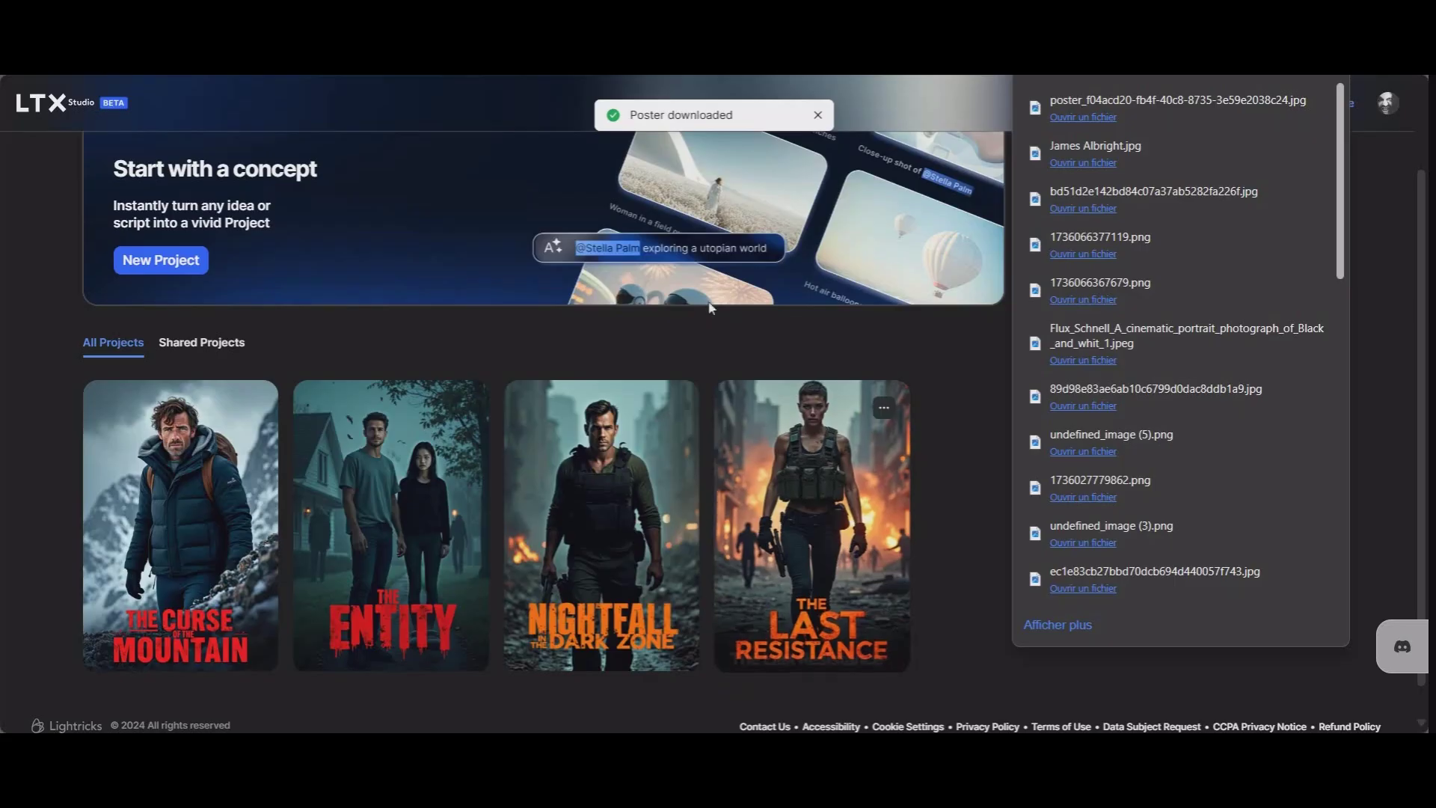
{"action": "left_click", "coordinate": [1314, 70]}
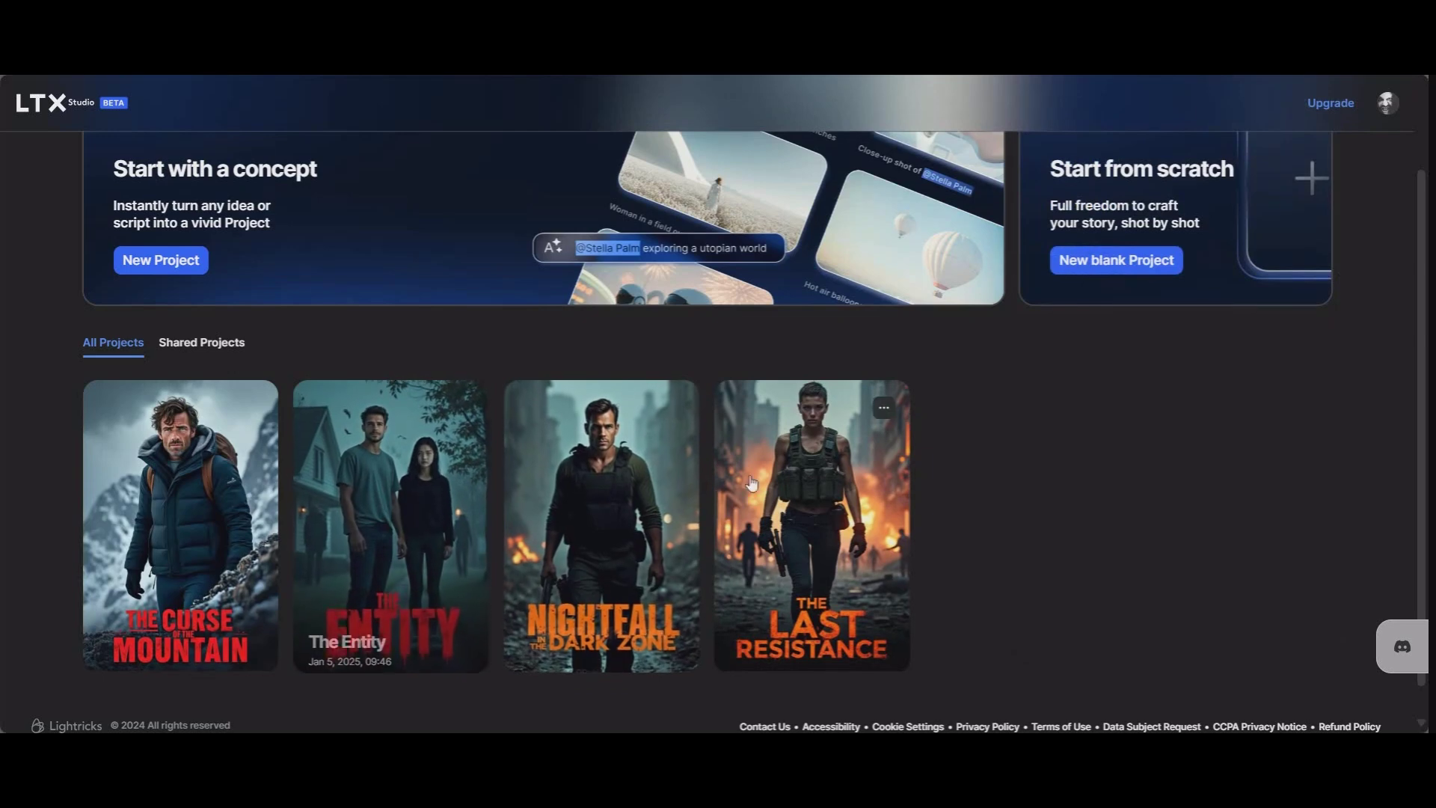
Step: Open the project The Last Resistance and play its trailer preview in full screen
{"action": "left_click", "coordinate": [830, 485]}
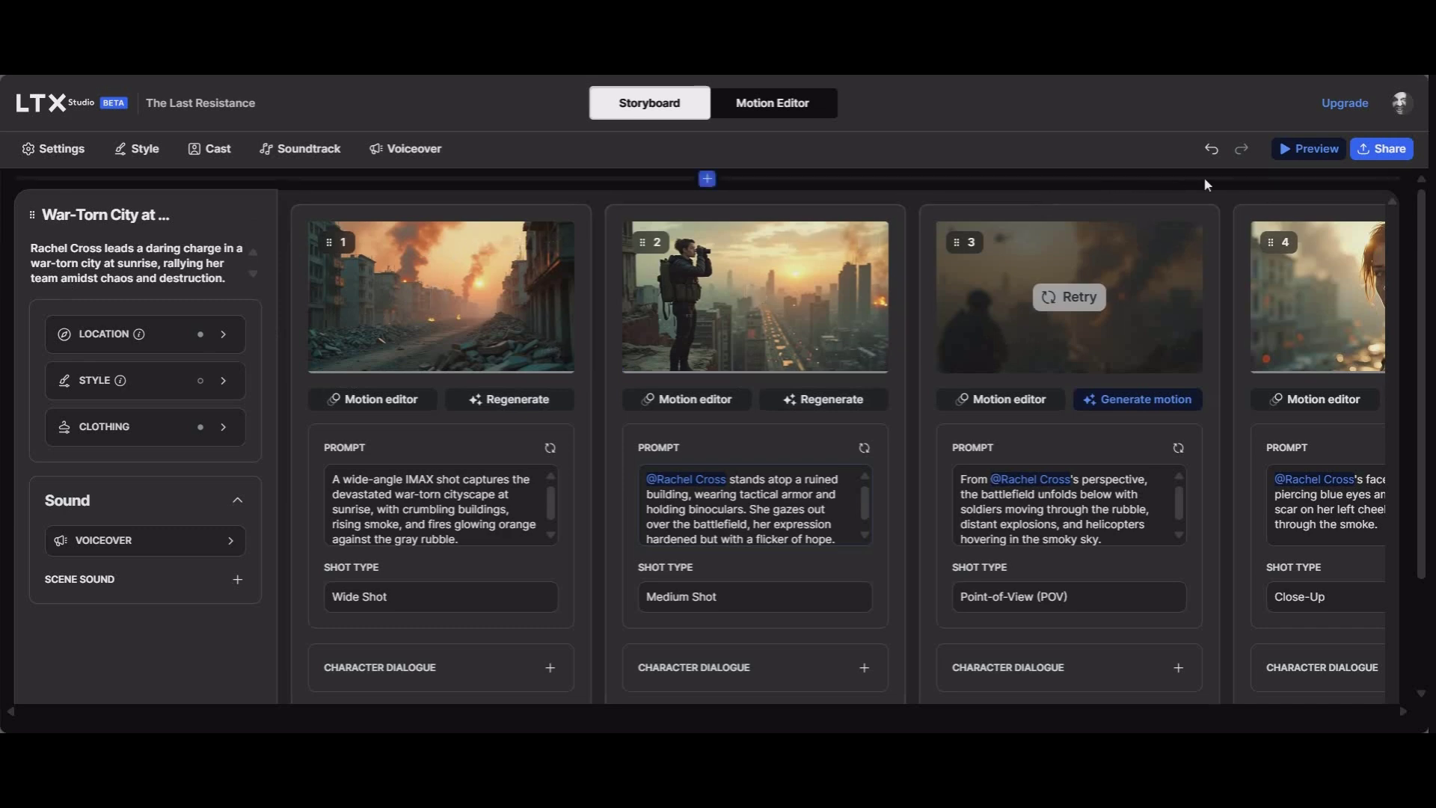
{"action": "left_click", "coordinate": [1310, 151]}
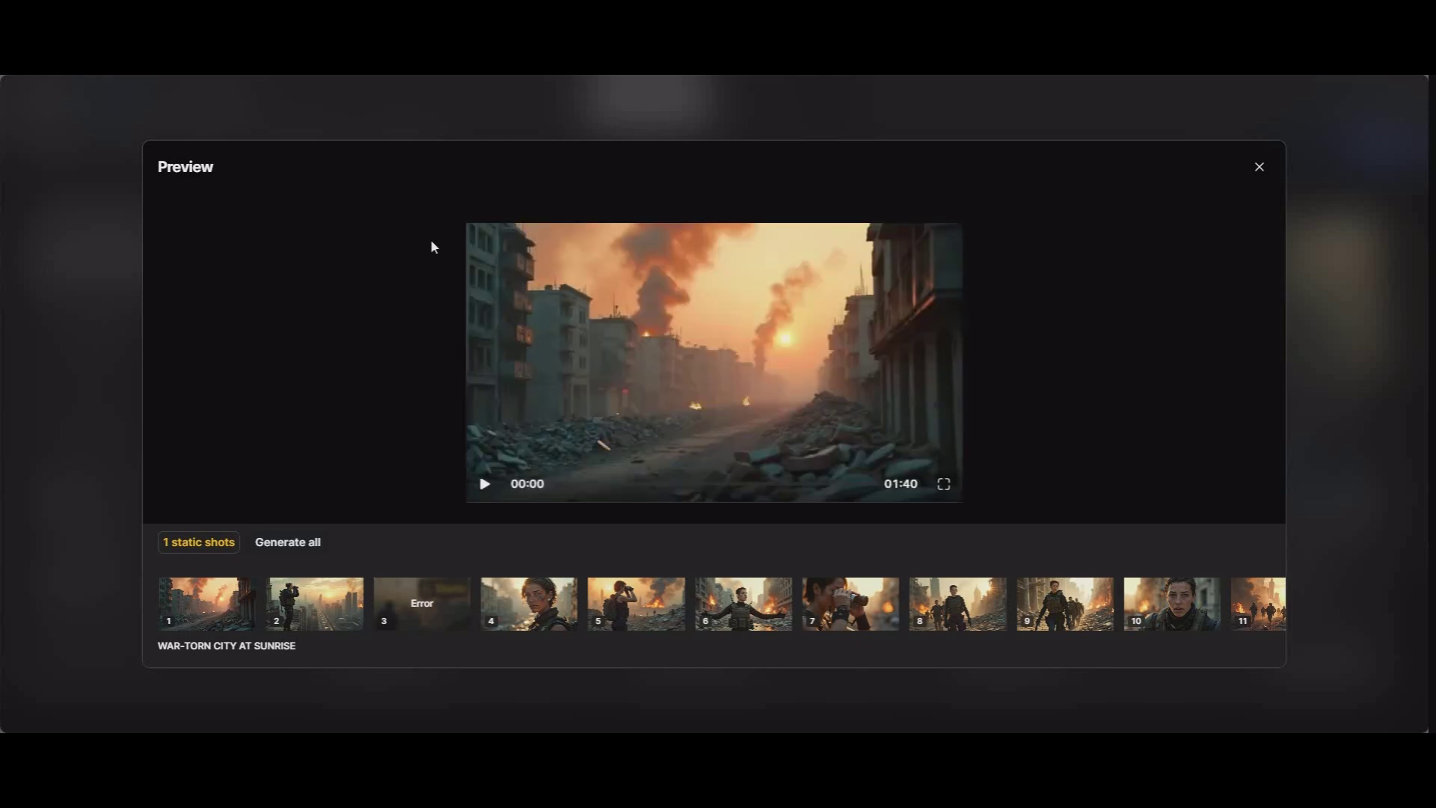
{"action": "left_click", "coordinate": [948, 490]}
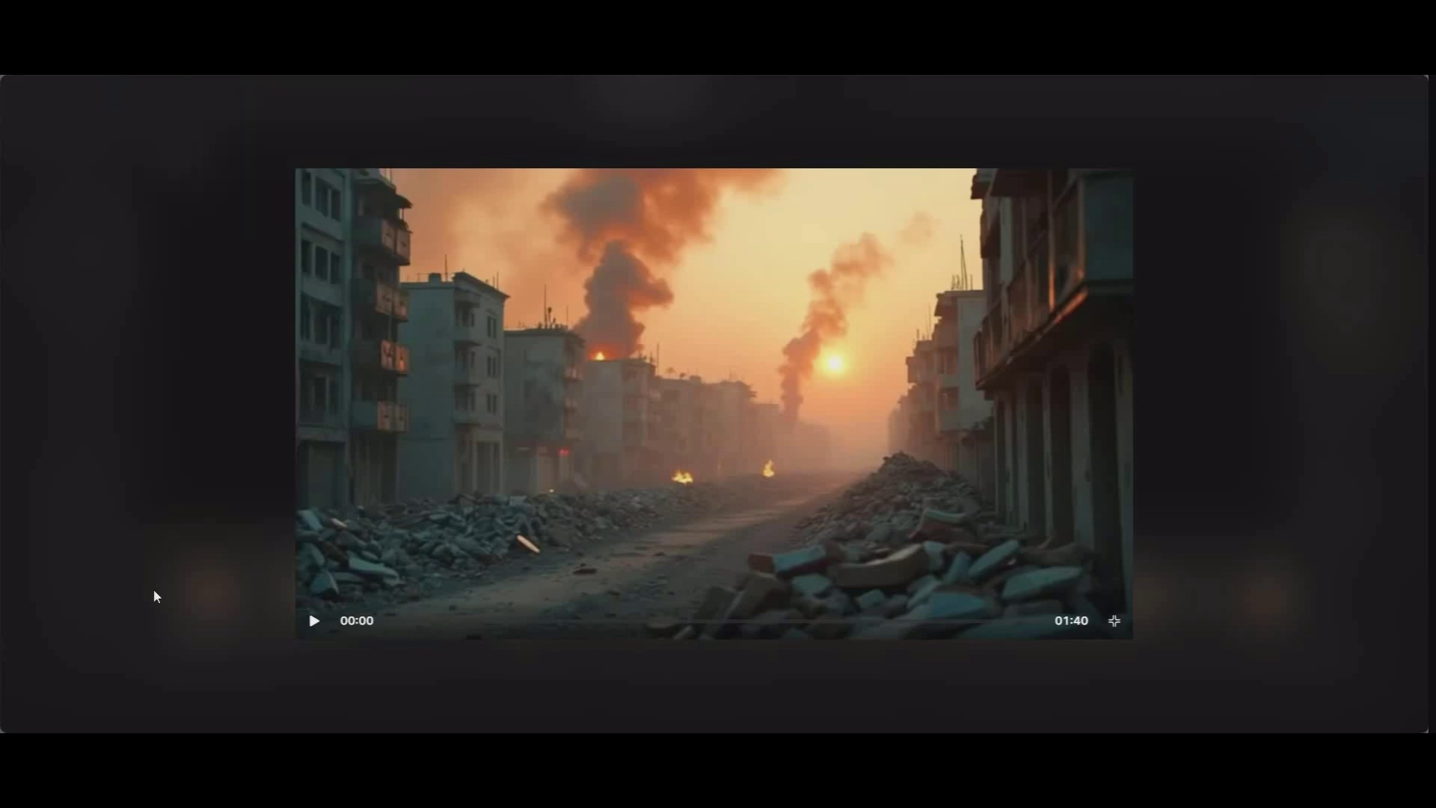
{"action": "left_click", "coordinate": [314, 623]}
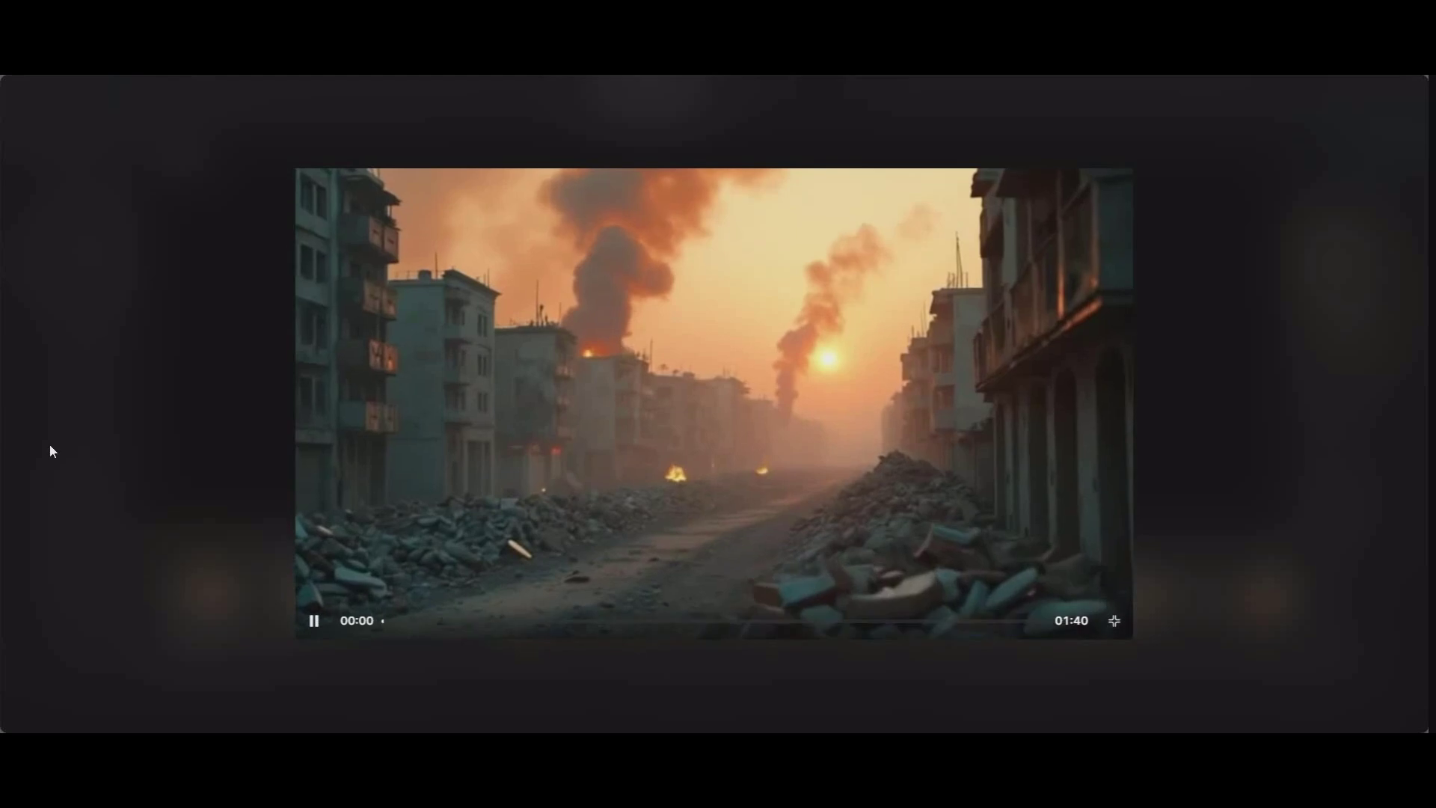
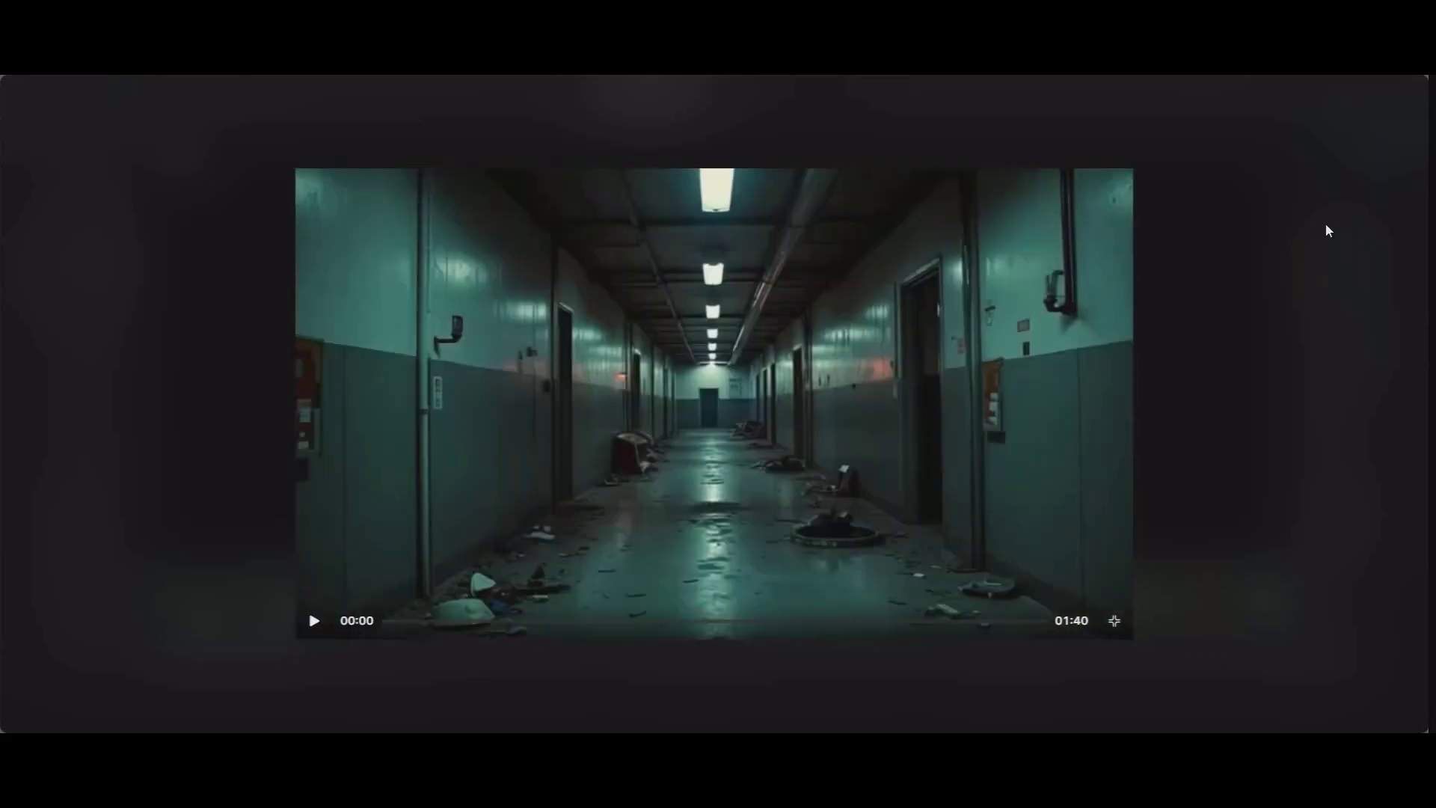
Step: Leave the full-screen trailer of Nightfall in the Dark Zone, close its preview, and return to the project list
{"action": "key", "text": "Escape"}
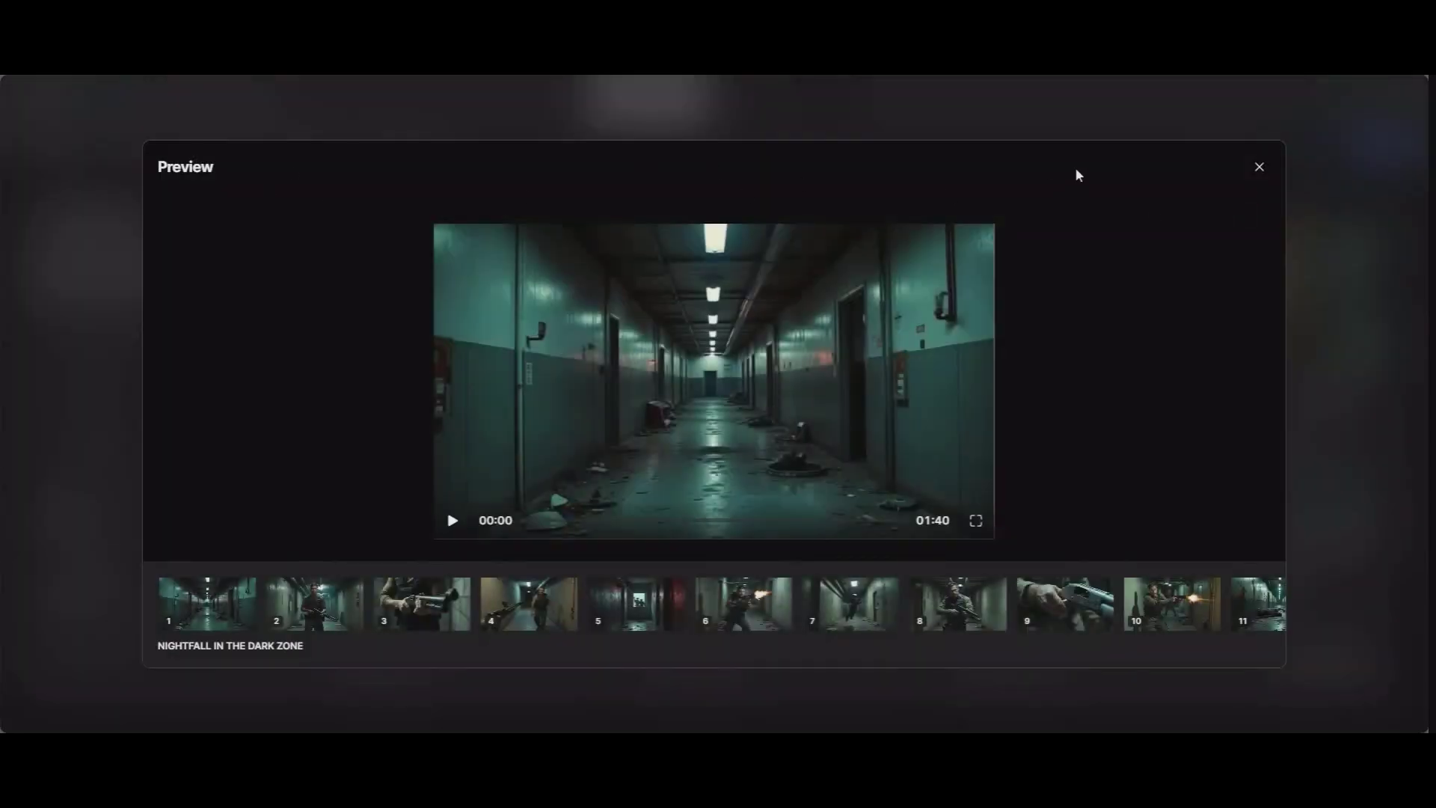
{"action": "left_click", "coordinate": [1259, 168]}
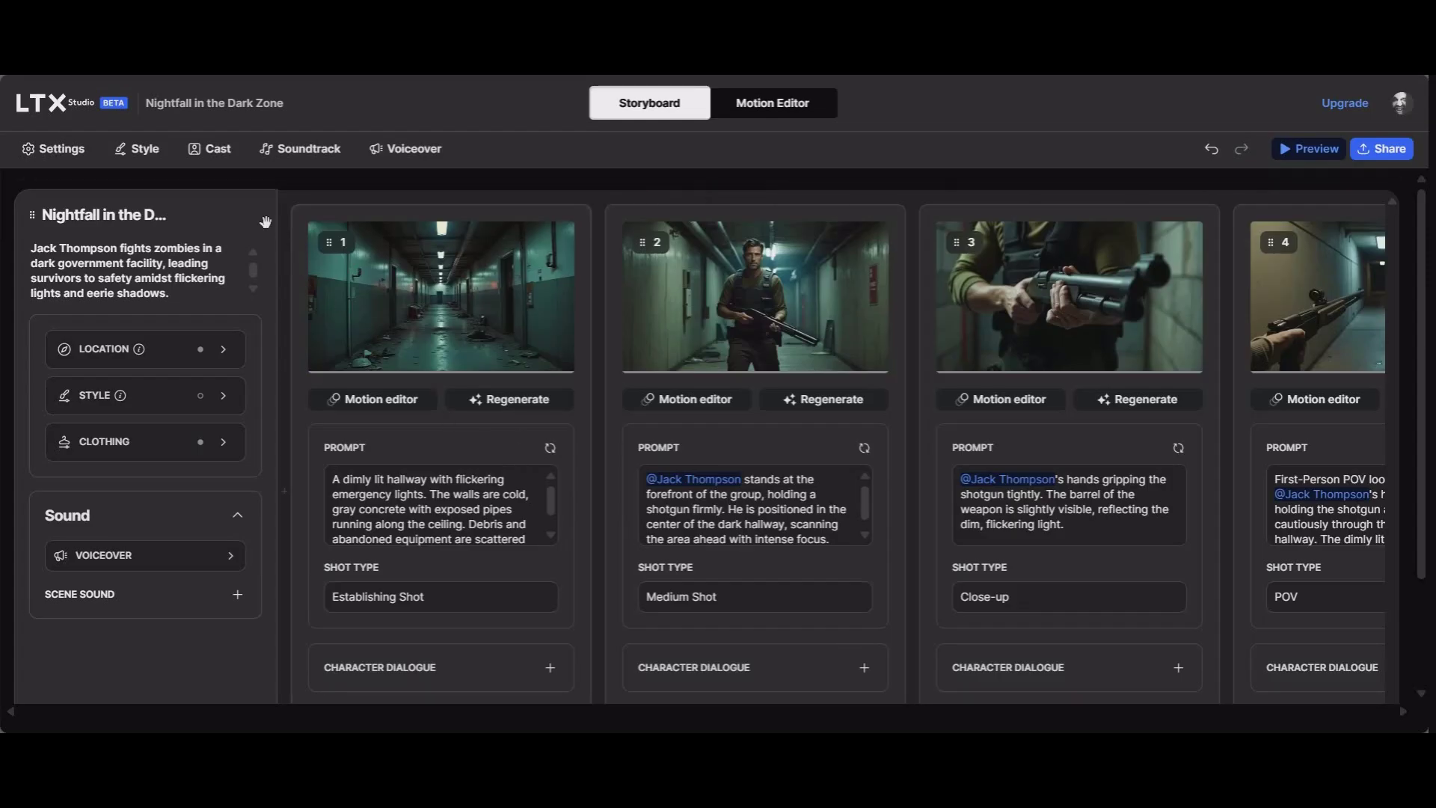
{"action": "left_click", "coordinate": [52, 109]}
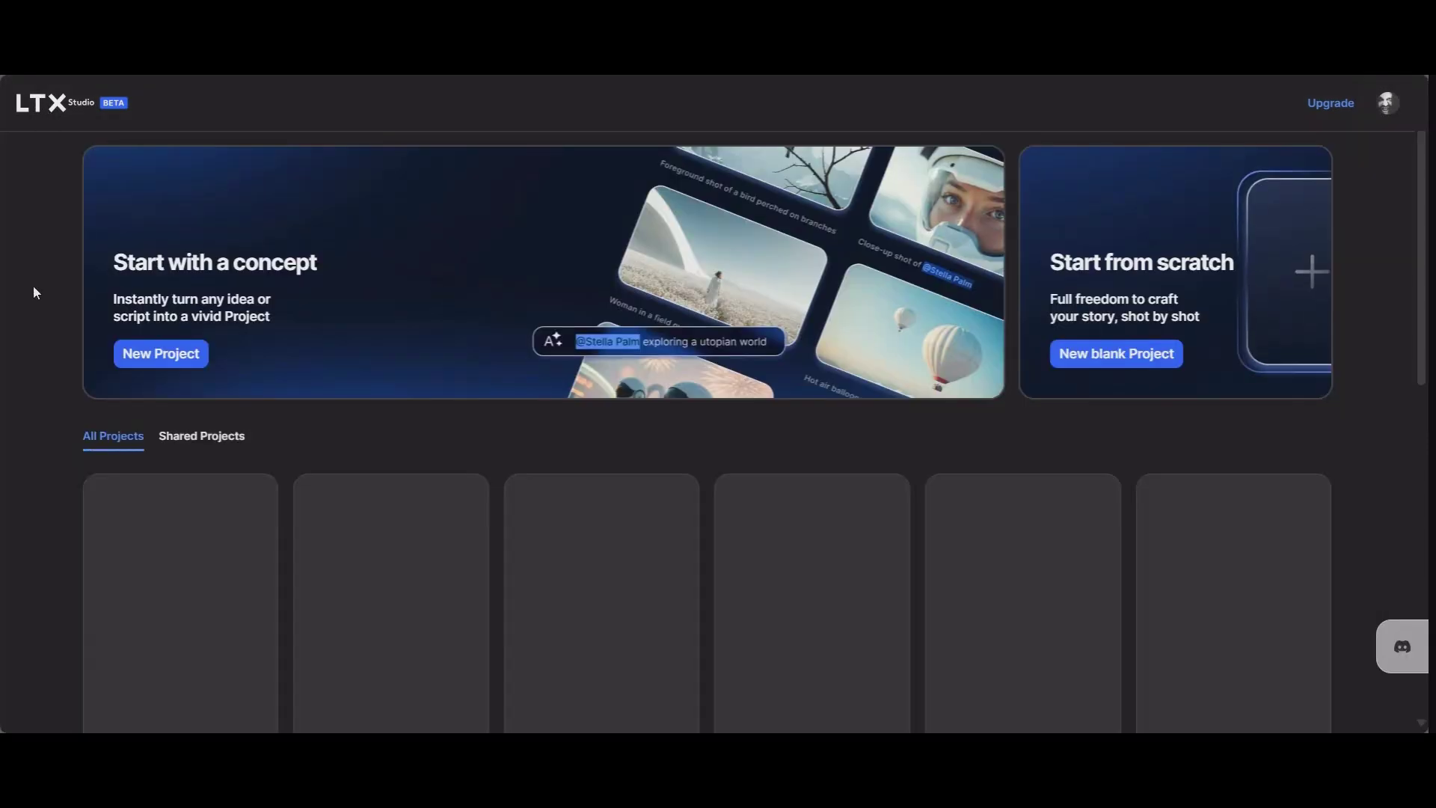
{"action": "scroll", "coordinate": [496, 397], "scroll_direction": "down", "scroll_amount": 2}
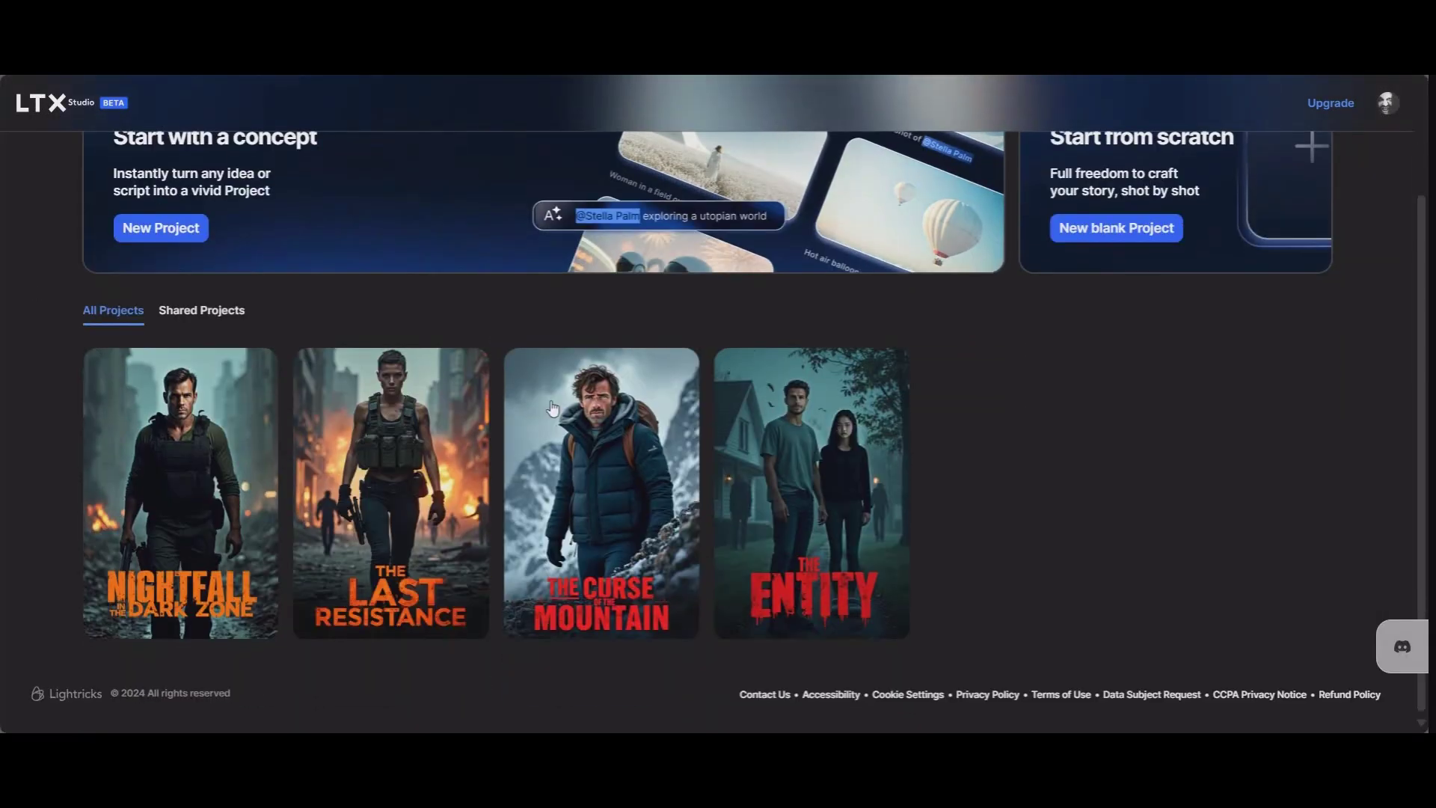
Step: Open the project The Entity, play its trailer preview in full screen, and return to the storyboard
{"action": "left_click", "coordinate": [853, 456]}
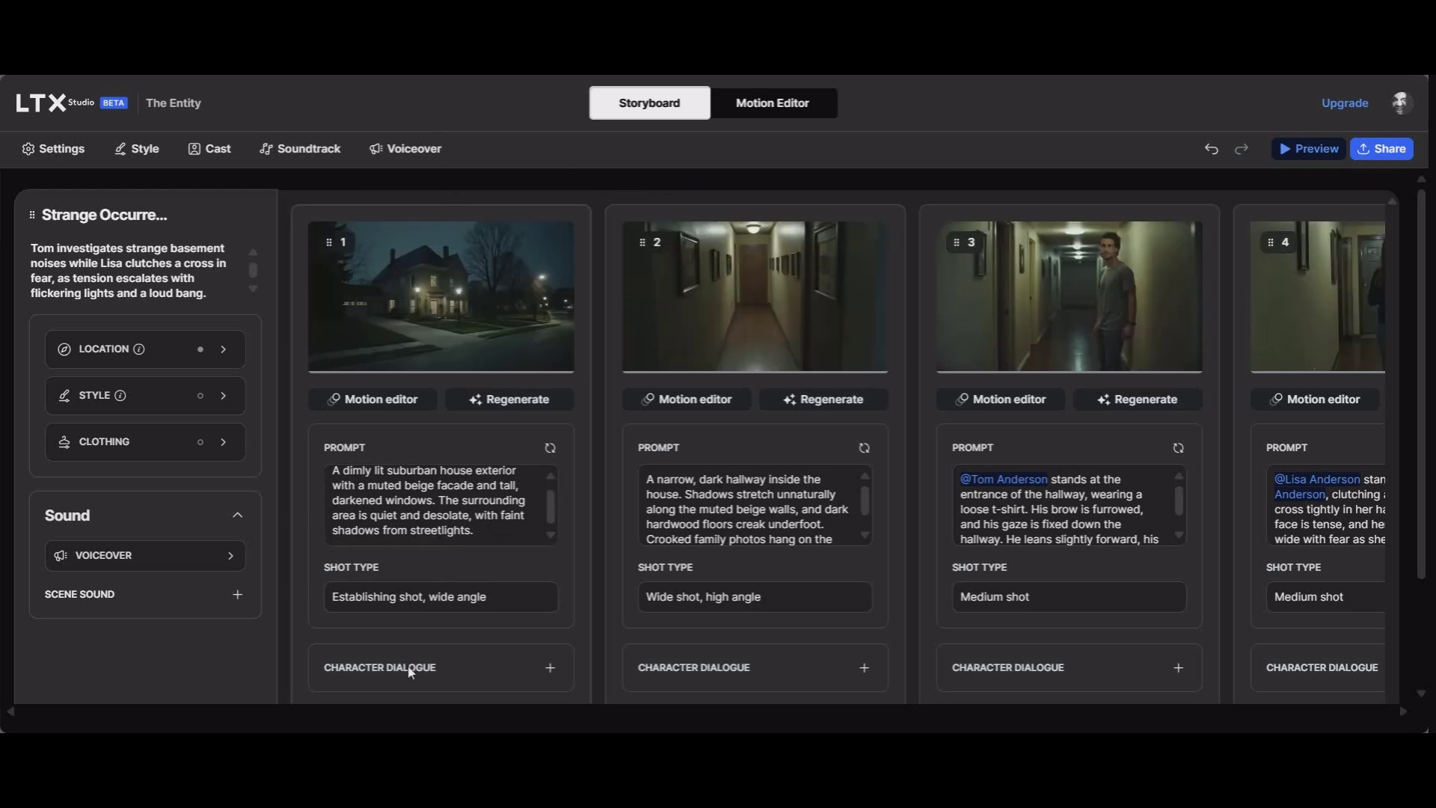
{"action": "scroll", "coordinate": [404, 671], "scroll_direction": "down", "scroll_amount": 2}
{"action": "scroll", "coordinate": [715, 285], "scroll_direction": "up", "scroll_amount": 2}
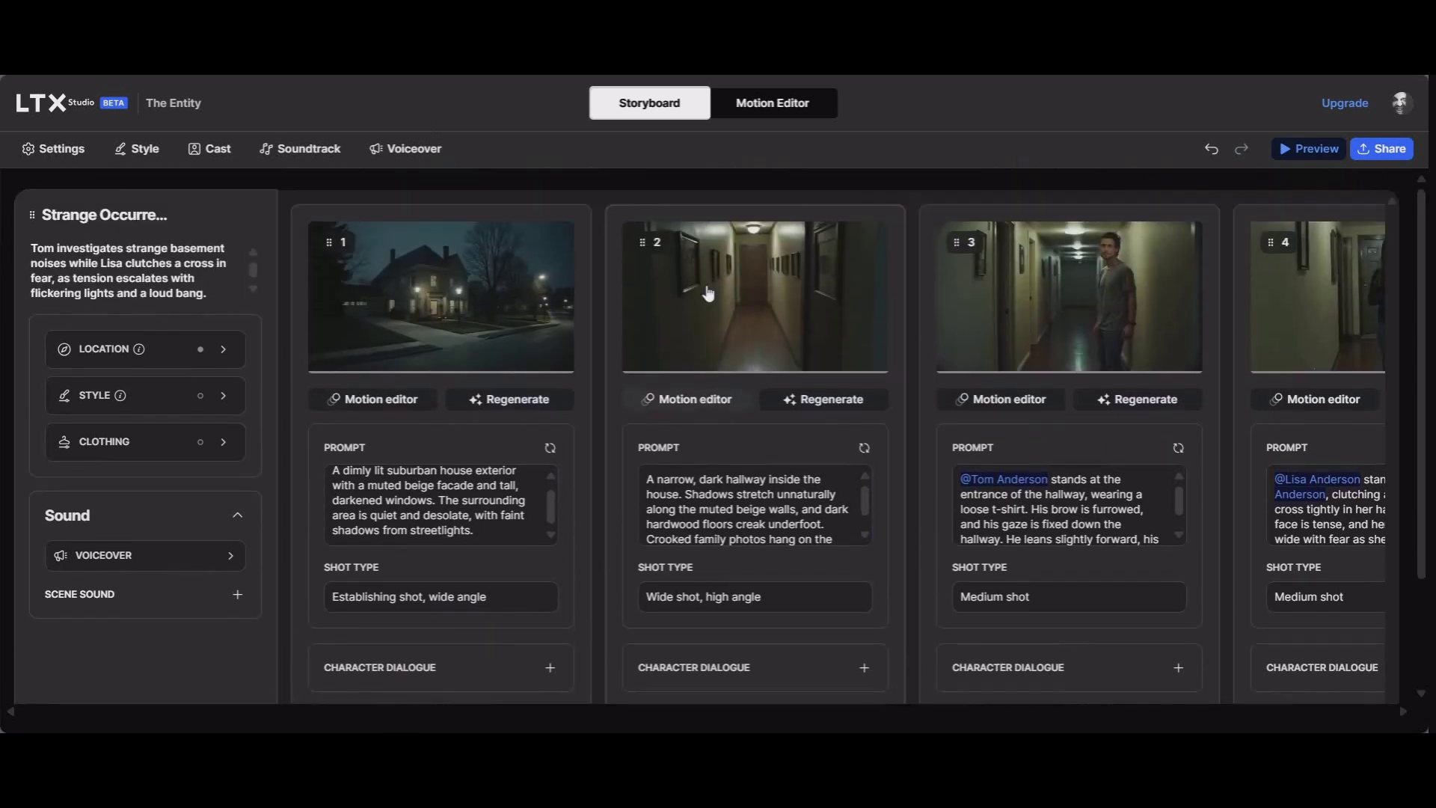
{"action": "left_click", "coordinate": [1327, 154]}
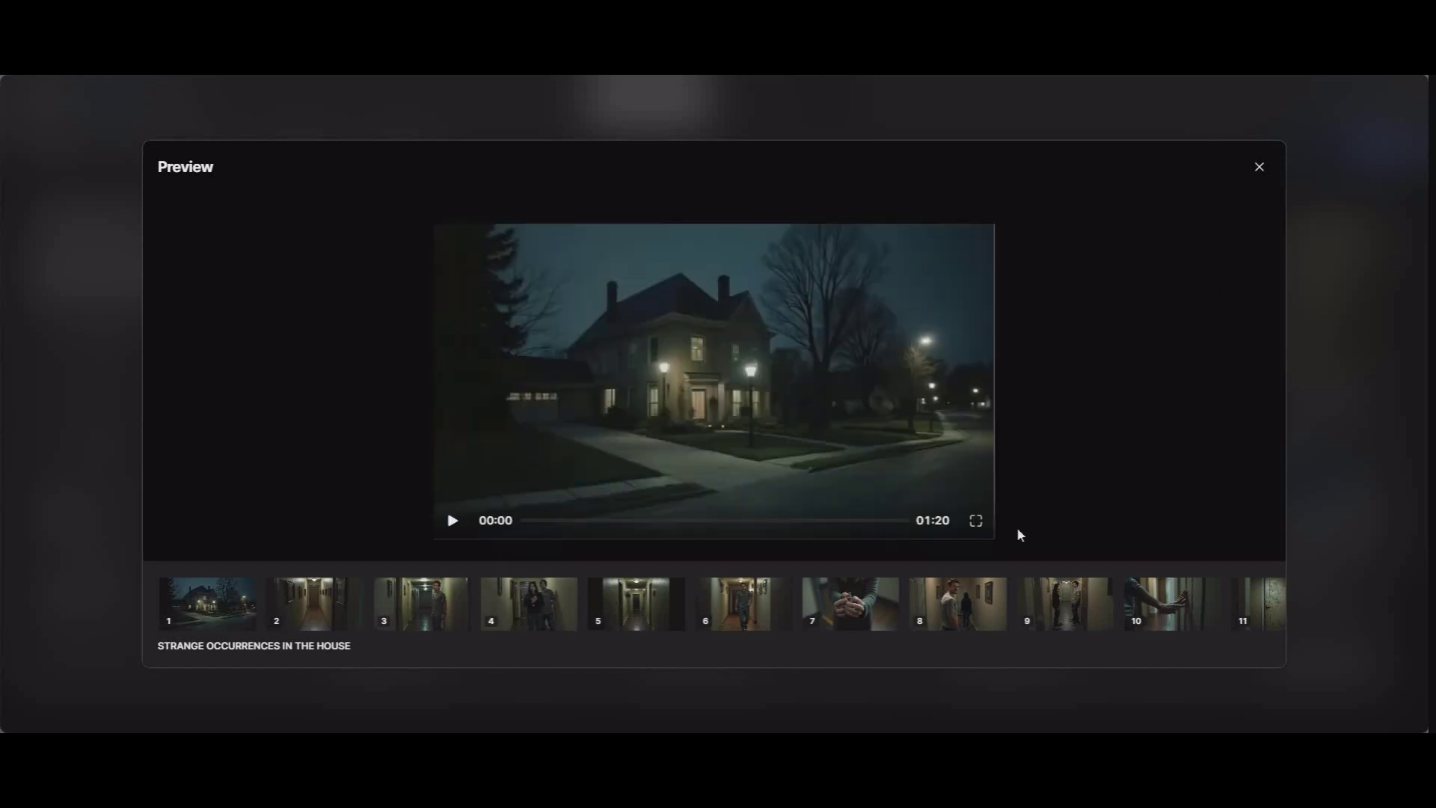
{"action": "left_click", "coordinate": [977, 523]}
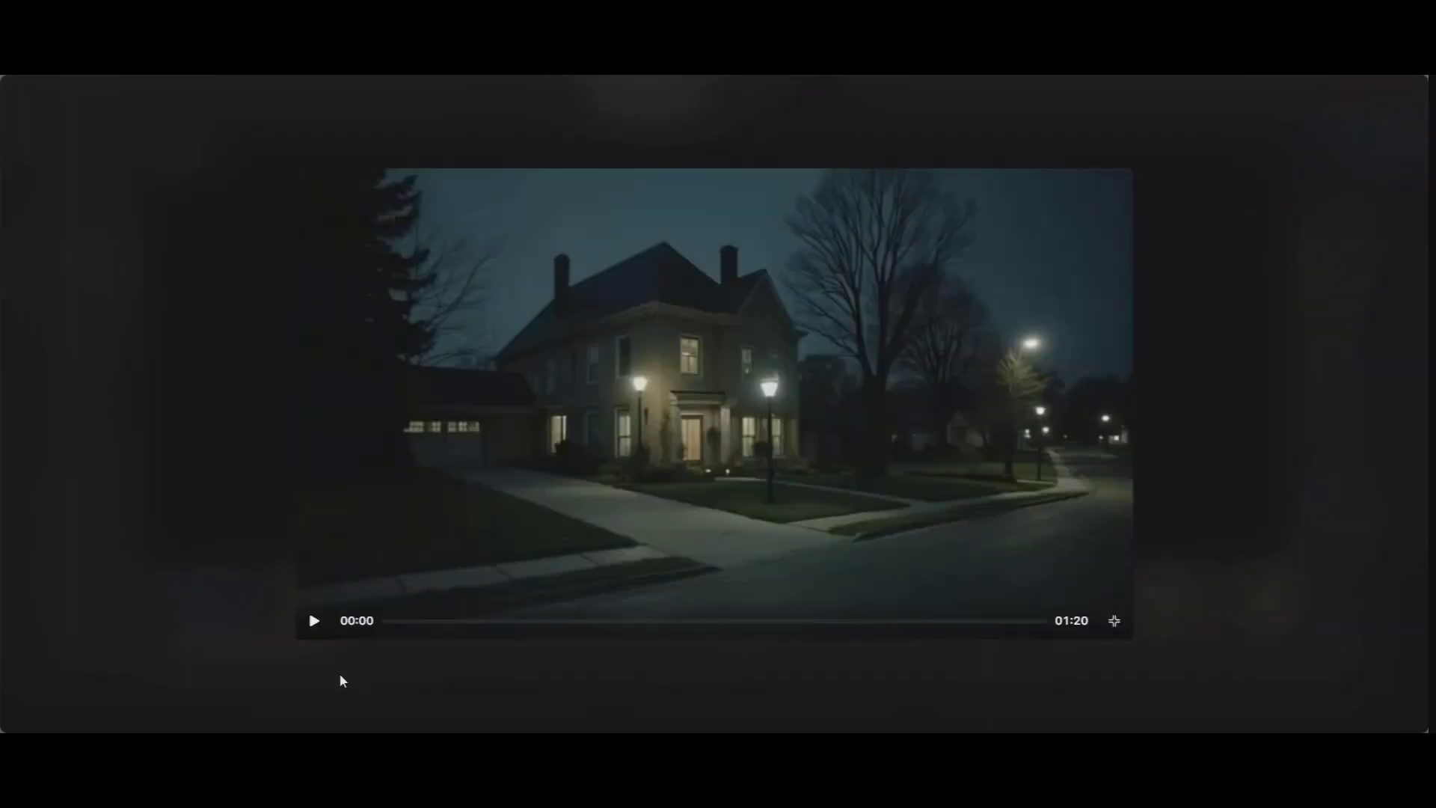
{"action": "left_click", "coordinate": [315, 624]}
{"action": "key", "text": "Escape"}
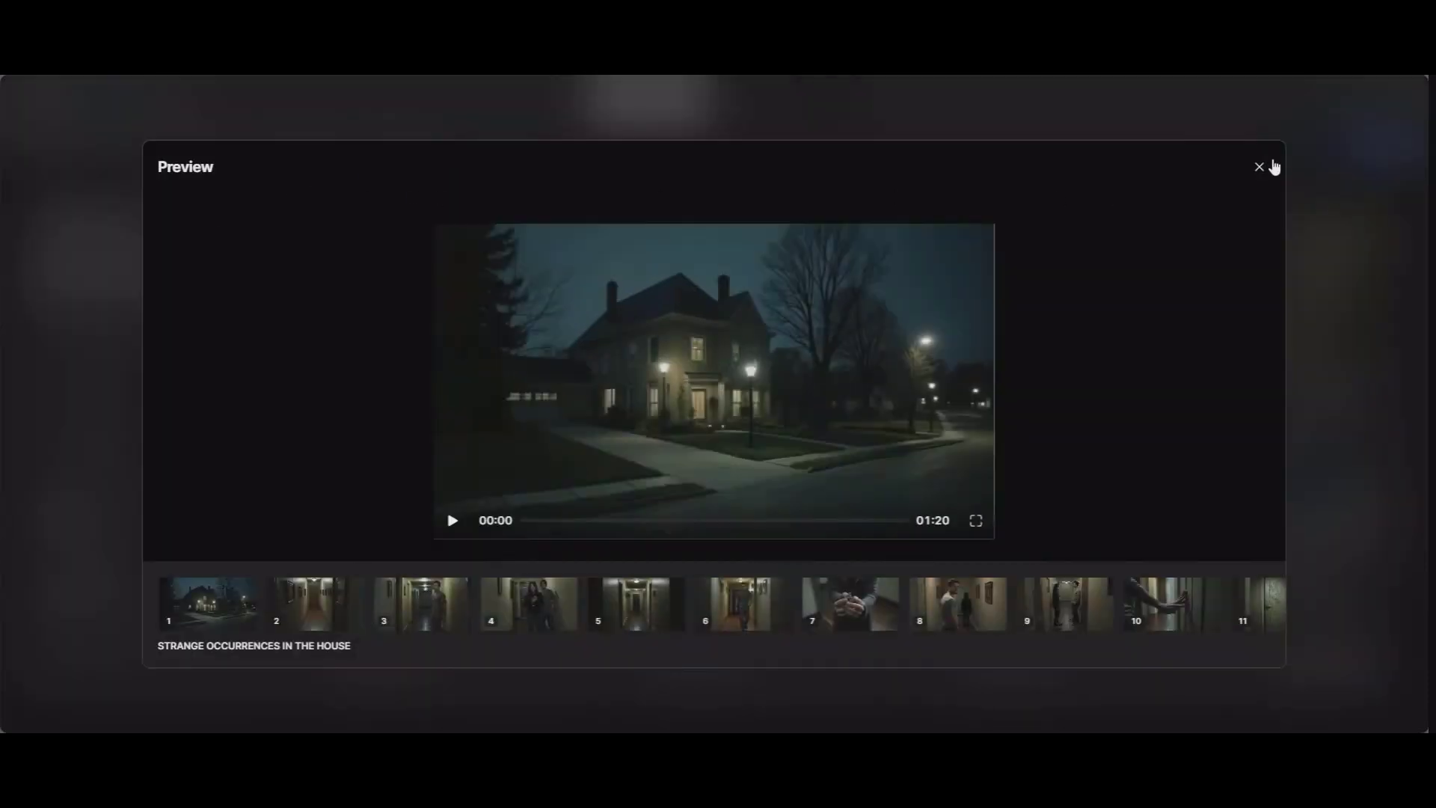
{"action": "left_click", "coordinate": [1261, 169]}
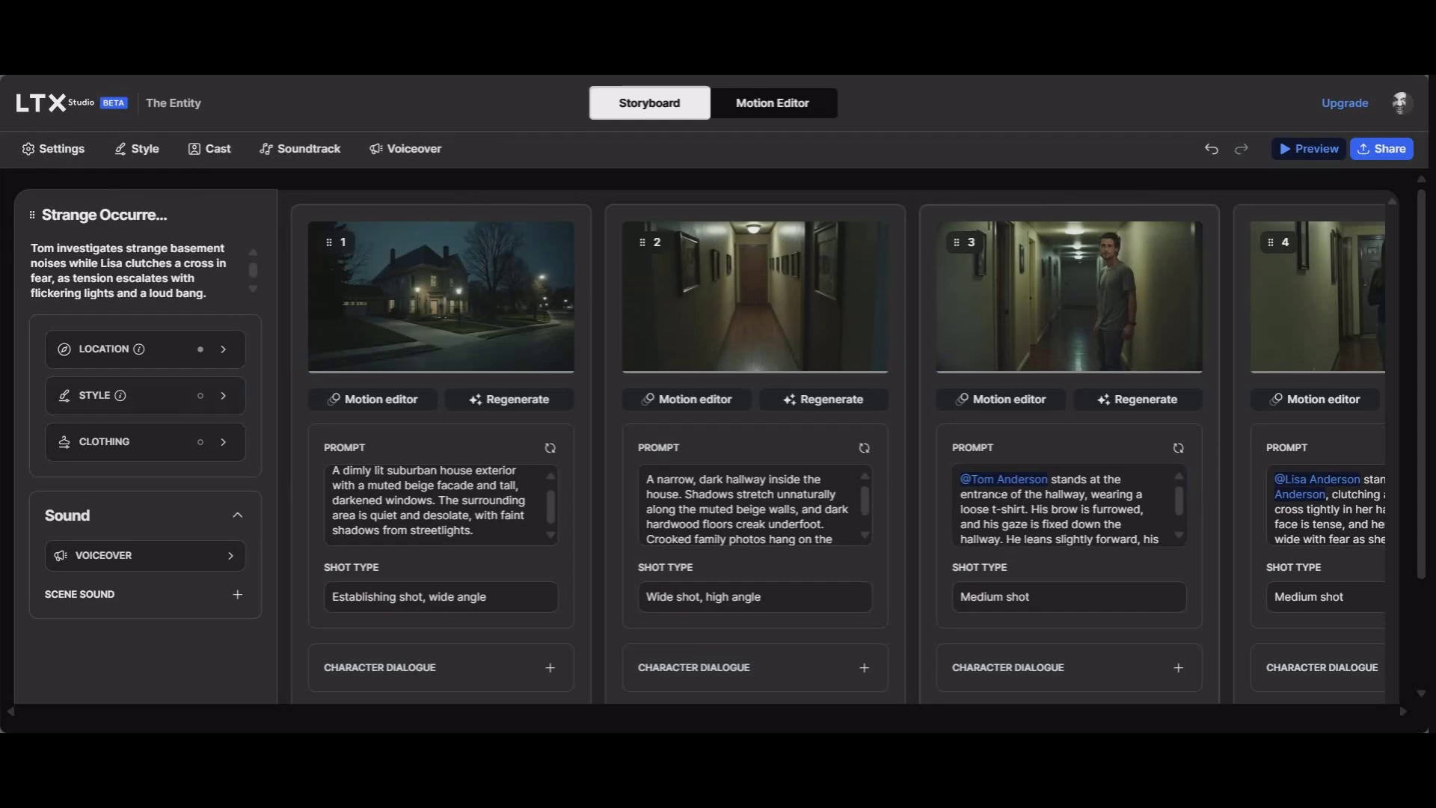
Step: Examine the frame, customization and motion settings and the image tools of shot 2 in the Motion Editor
{"action": "left_click", "coordinate": [797, 110]}
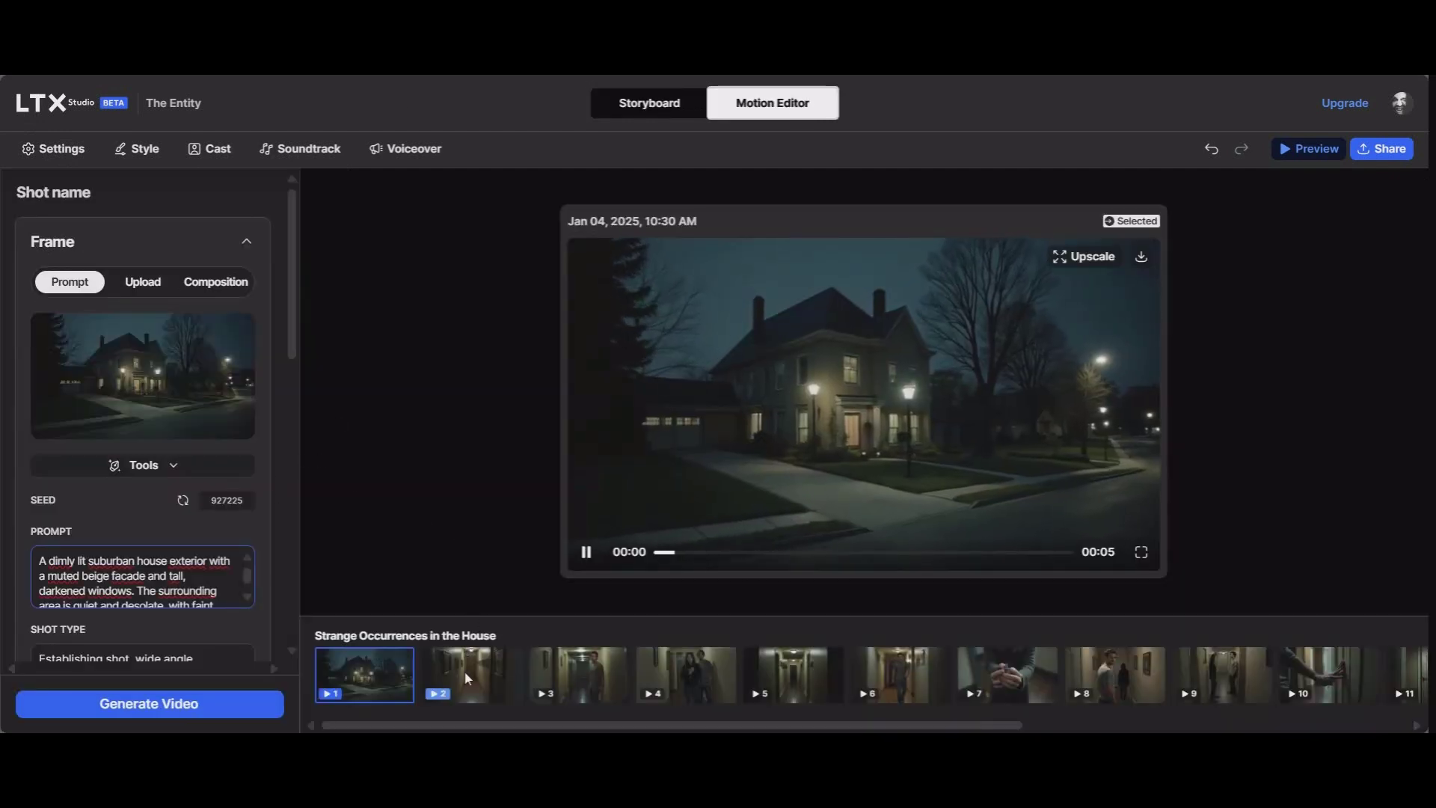
{"action": "left_click", "coordinate": [468, 673]}
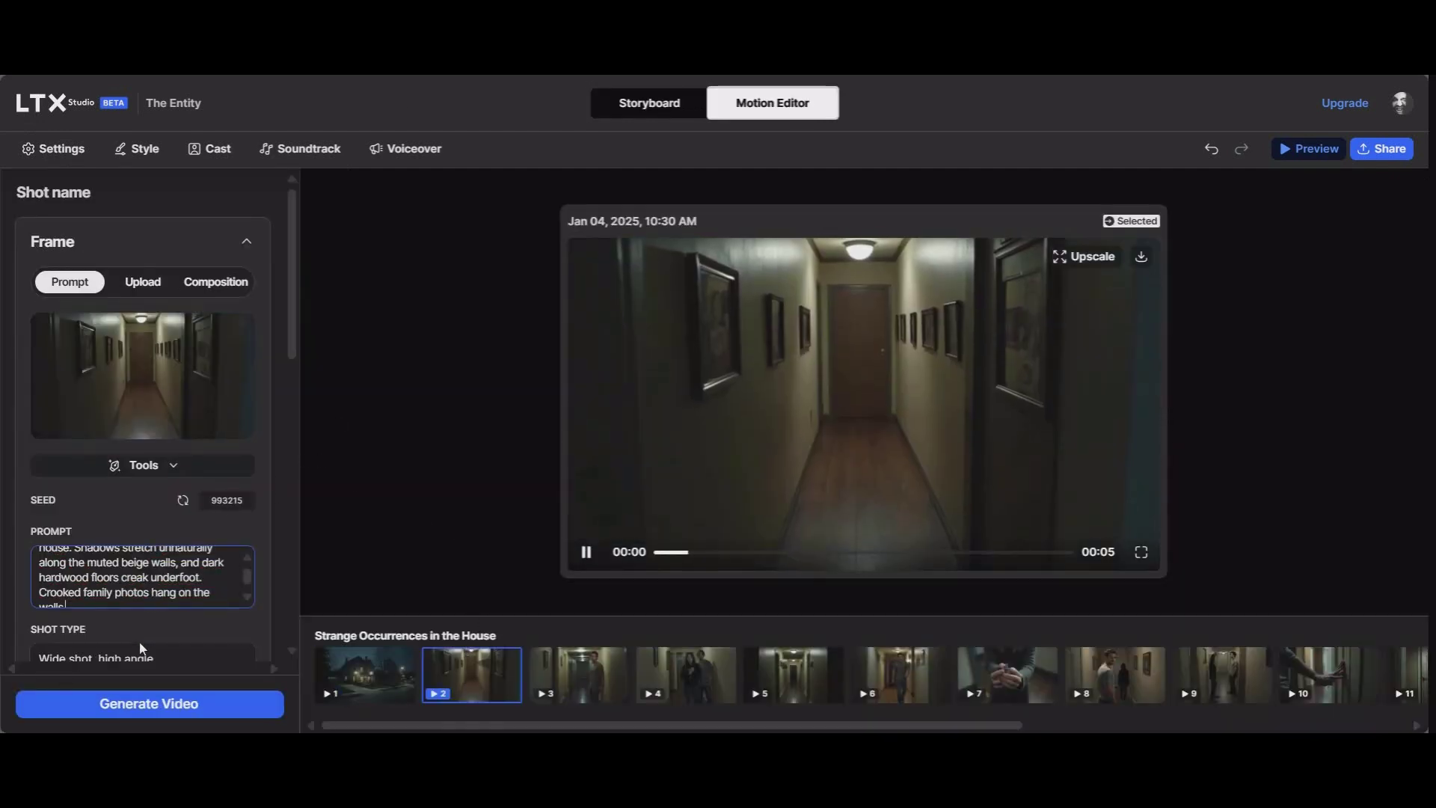
{"action": "scroll", "coordinate": [142, 591], "scroll_direction": "down", "scroll_amount": 5}
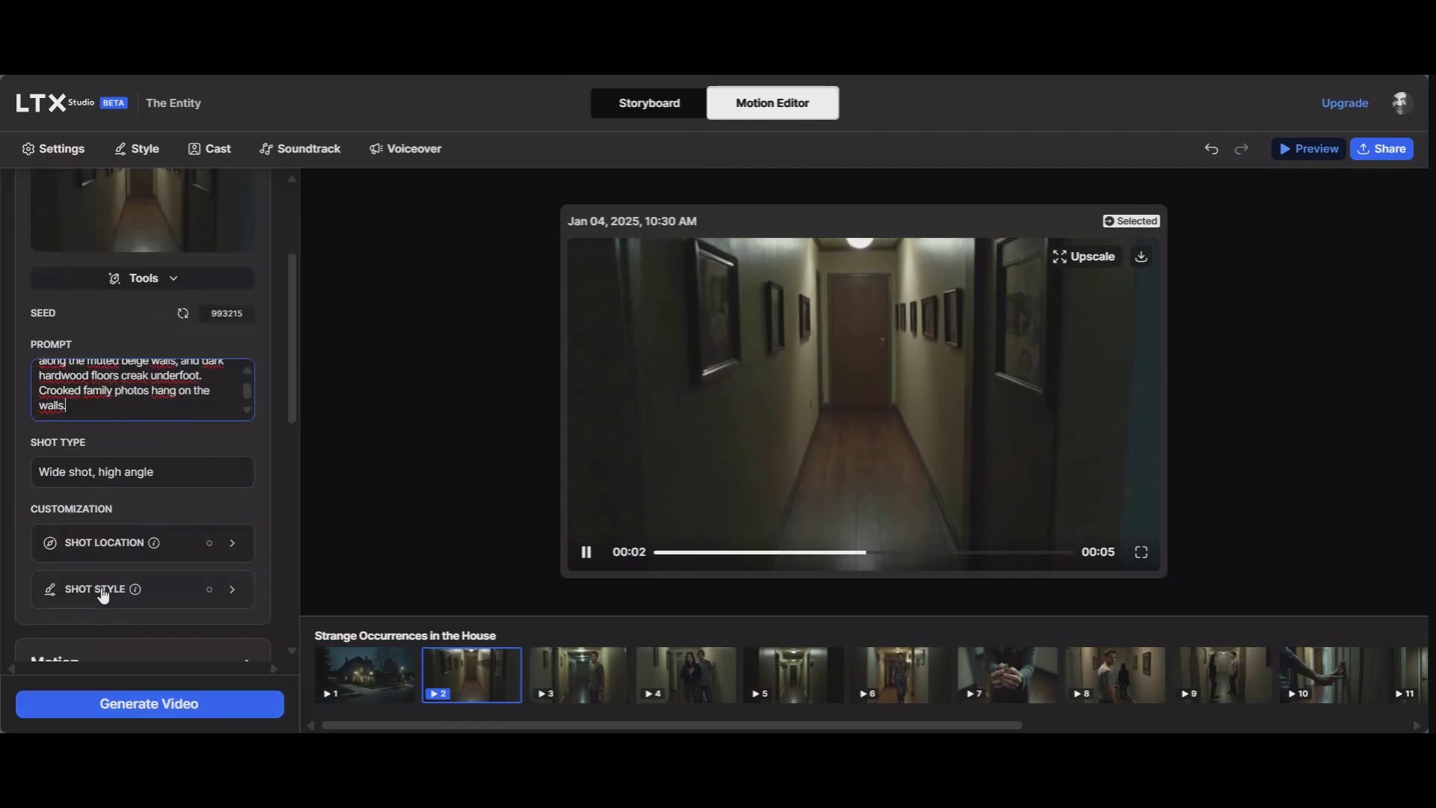
{"action": "scroll", "coordinate": [105, 590], "scroll_direction": "up", "scroll_amount": 5}
{"action": "scroll", "coordinate": [154, 516], "scroll_direction": "down", "scroll_amount": 4}
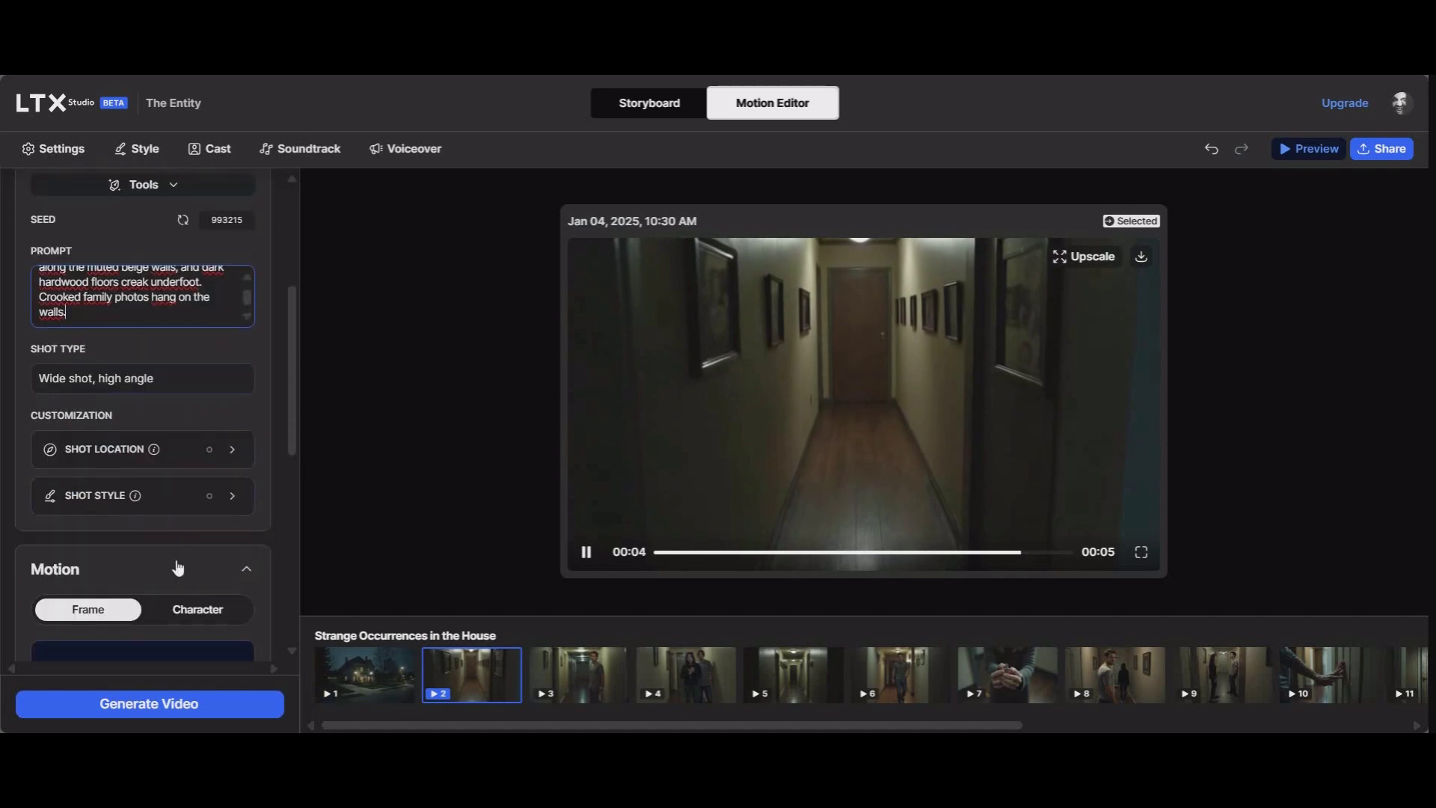
{"action": "scroll", "coordinate": [154, 516], "scroll_direction": "up", "scroll_amount": 4}
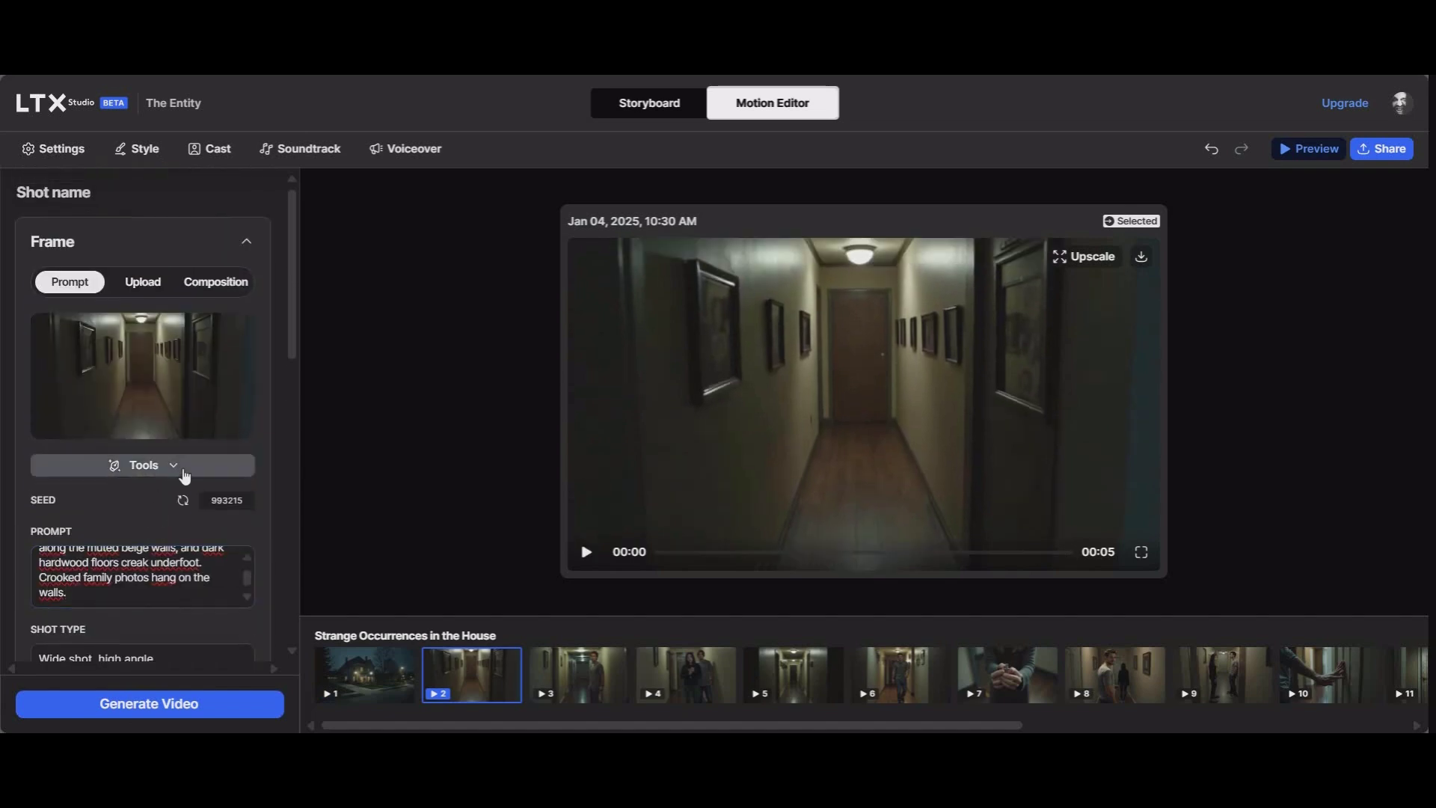
{"action": "left_click", "coordinate": [184, 473]}
{"action": "left_click", "coordinate": [178, 470]}
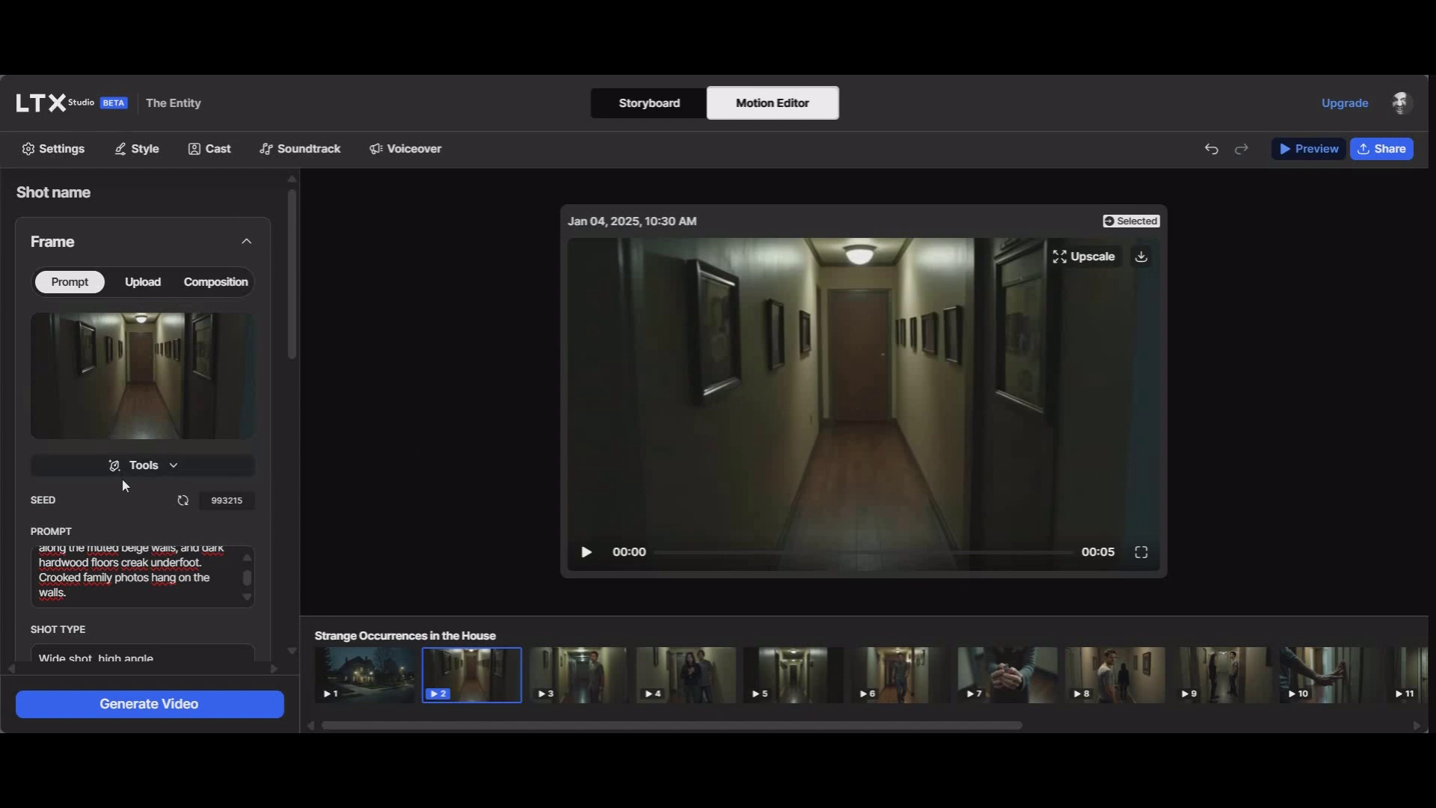
Step: Review the account's current plan and the subscription pricing, including the Custom Plan, and return to the project
{"action": "left_click", "coordinate": [1401, 111]}
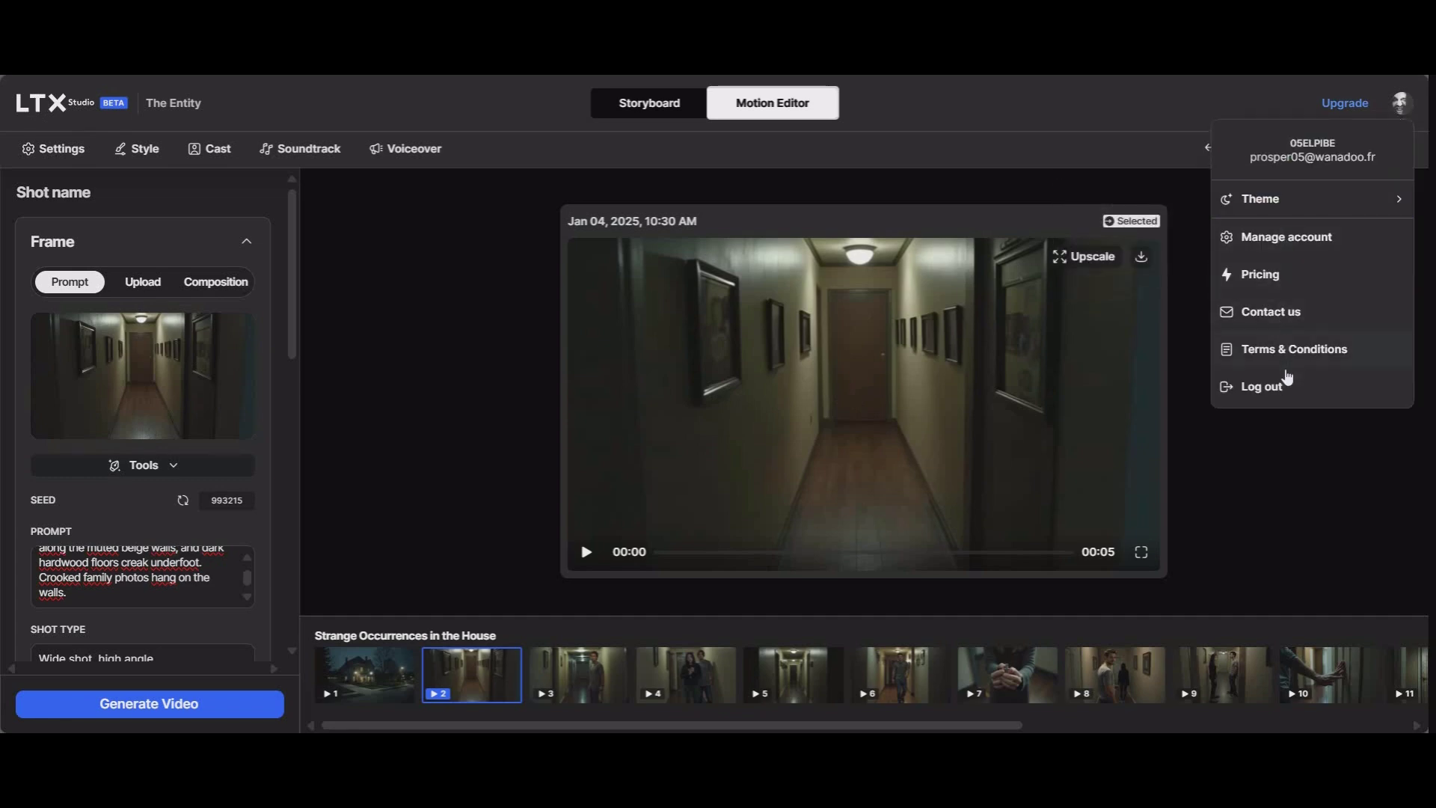
{"action": "left_click", "coordinate": [1305, 239]}
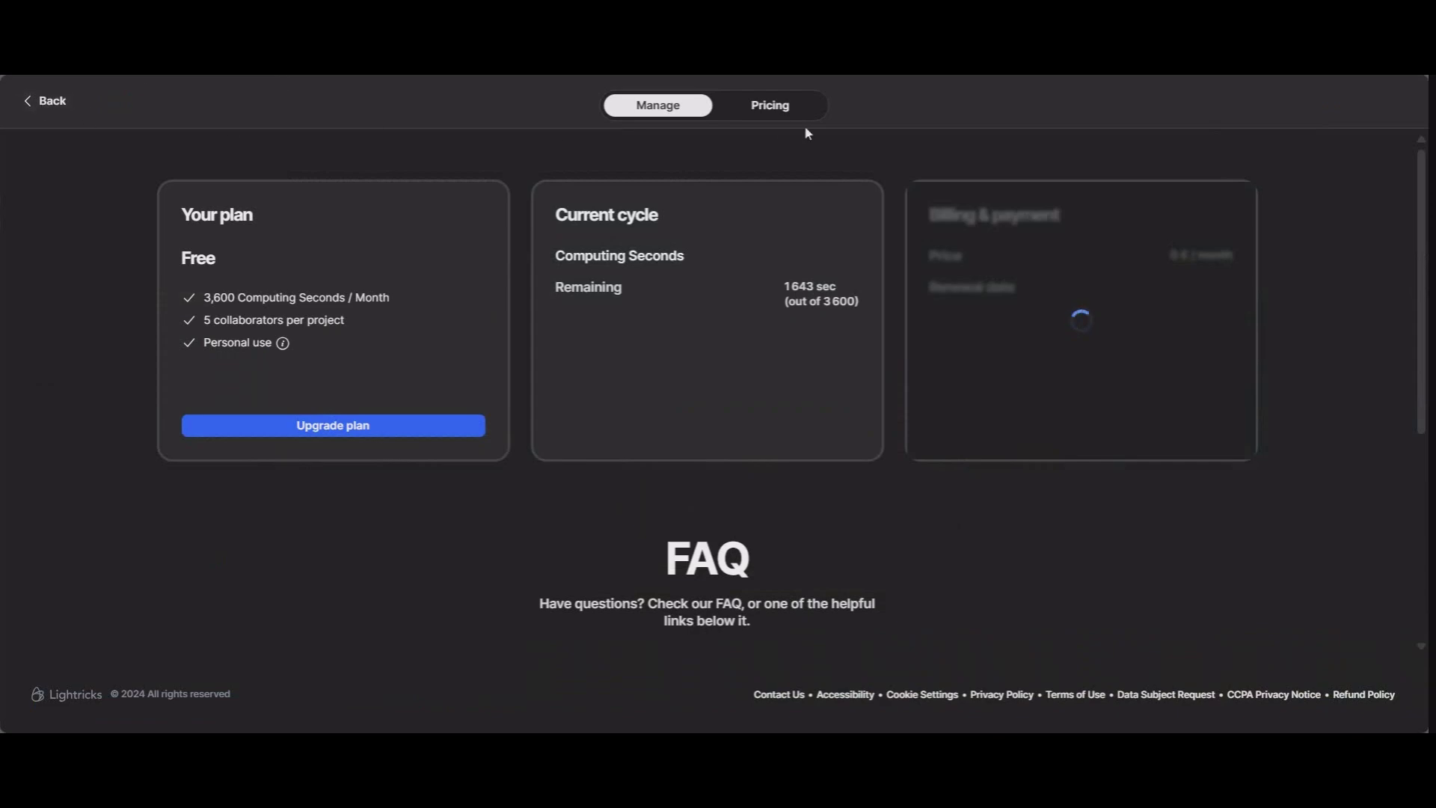
{"action": "left_click", "coordinate": [778, 111]}
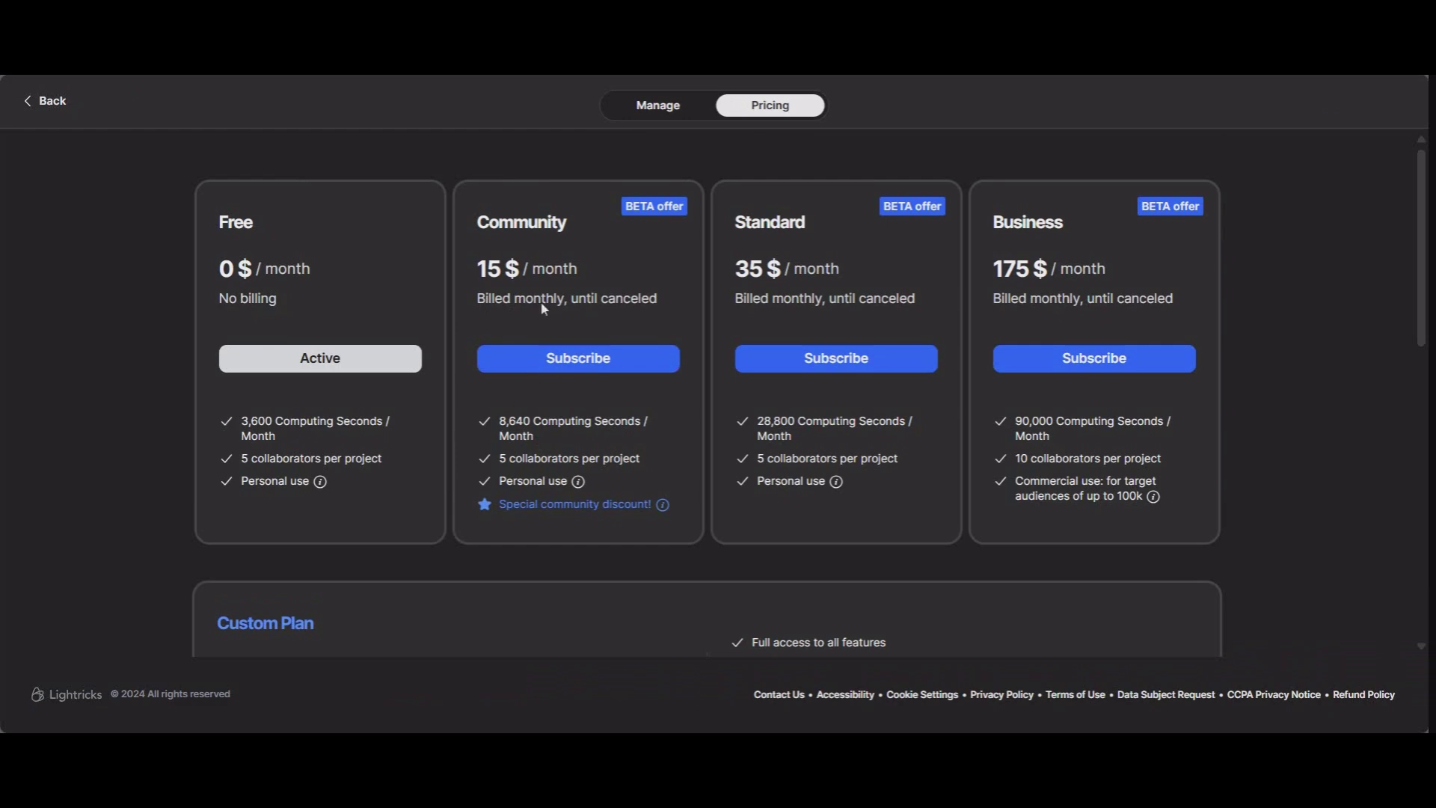
{"action": "scroll", "coordinate": [773, 493], "scroll_direction": "down", "scroll_amount": 4}
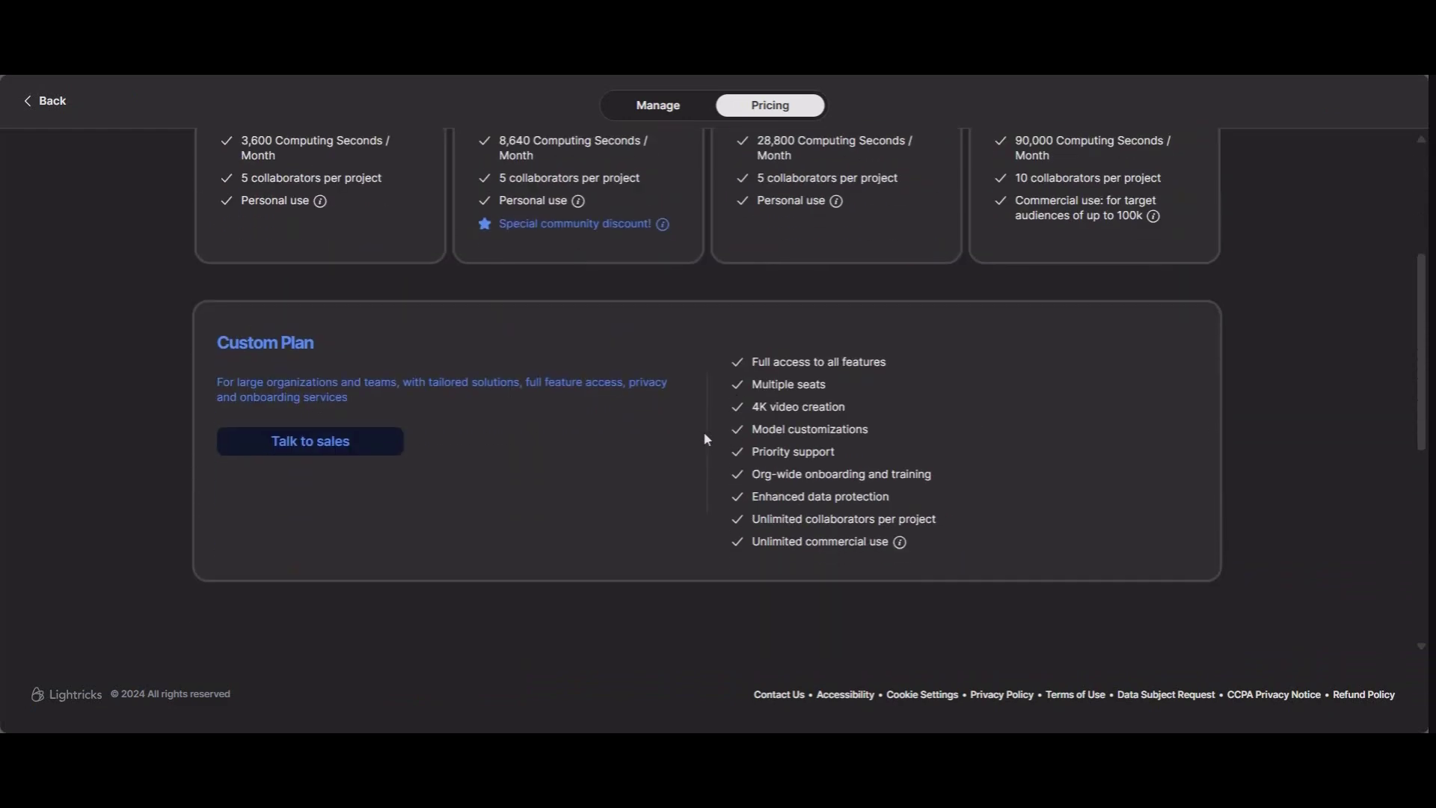
{"action": "scroll", "coordinate": [704, 435], "scroll_direction": "up", "scroll_amount": 4}
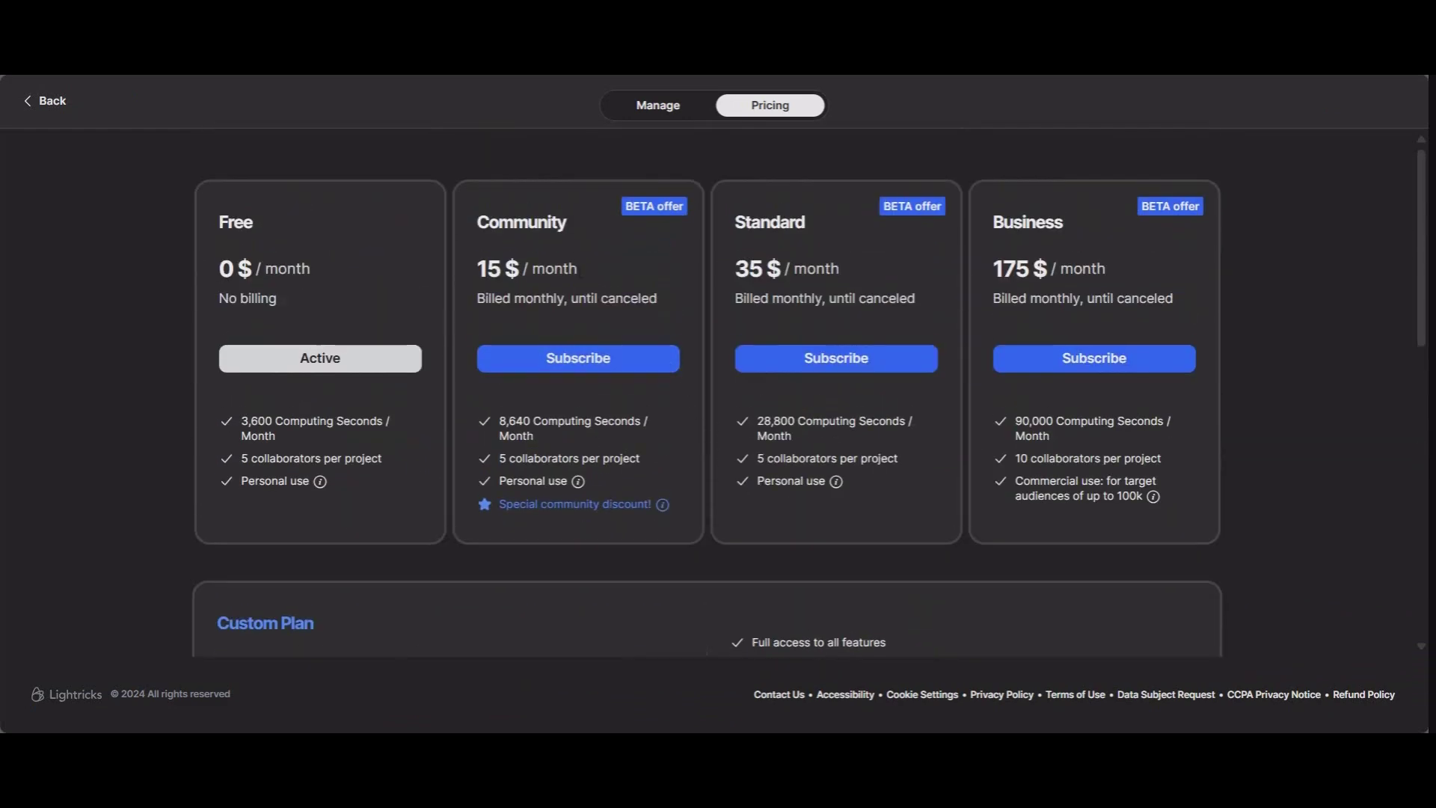
{"action": "left_click", "coordinate": [30, 105]}
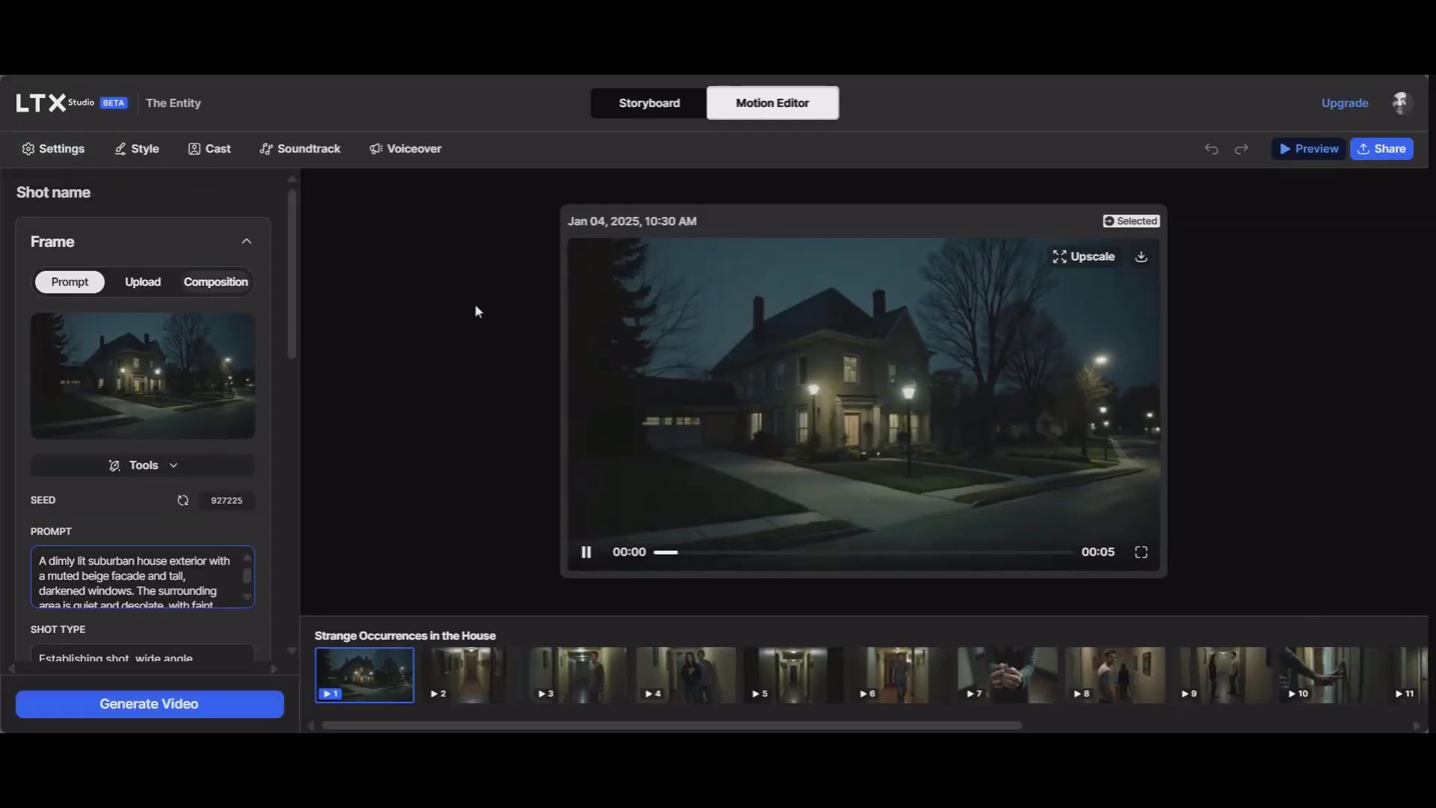
Step: Return to the project list and open the project The Curse of the Mountain
{"action": "left_click", "coordinate": [69, 110]}
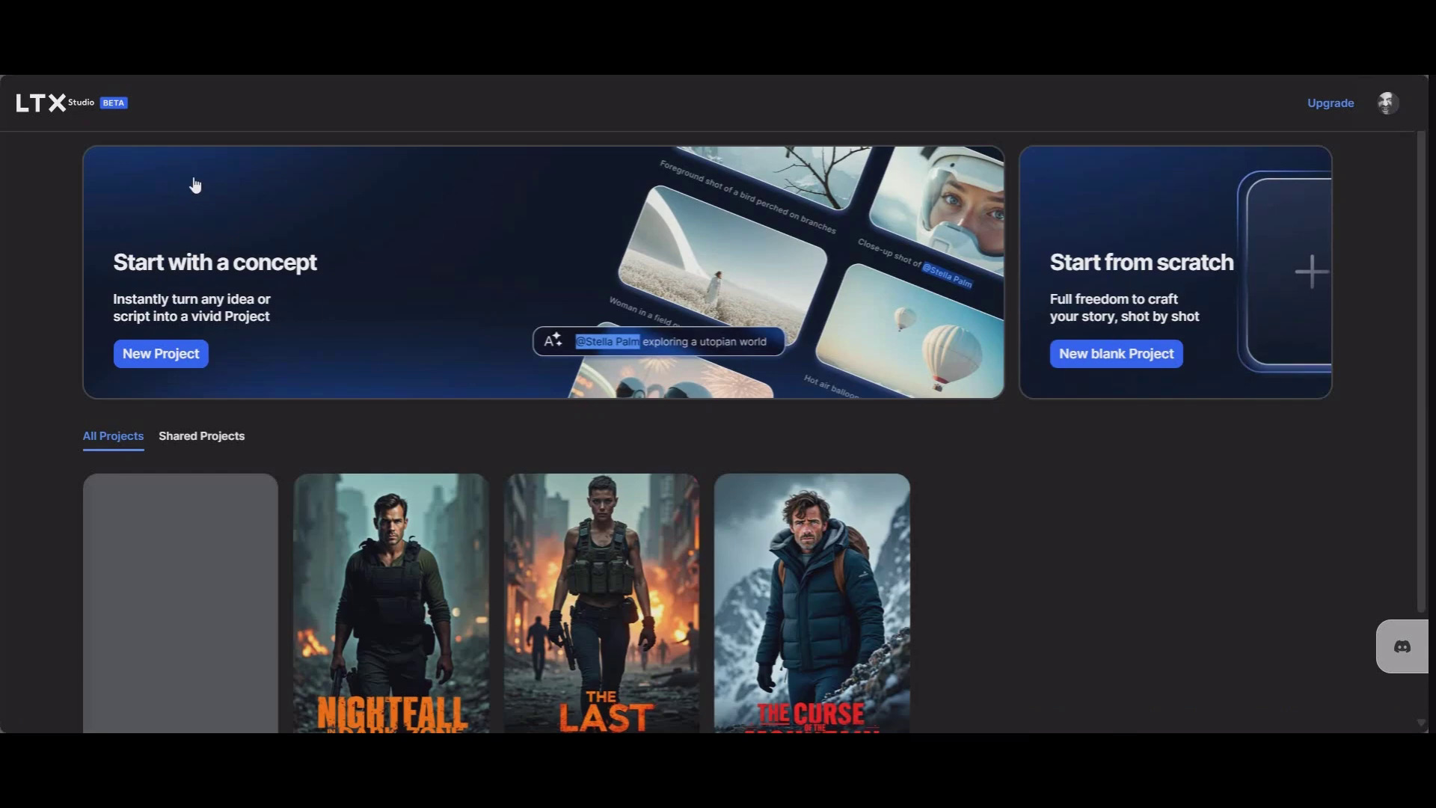
{"action": "scroll", "coordinate": [401, 224], "scroll_direction": "down", "scroll_amount": 2}
{"action": "scroll", "coordinate": [792, 366], "scroll_direction": "up", "scroll_amount": 2}
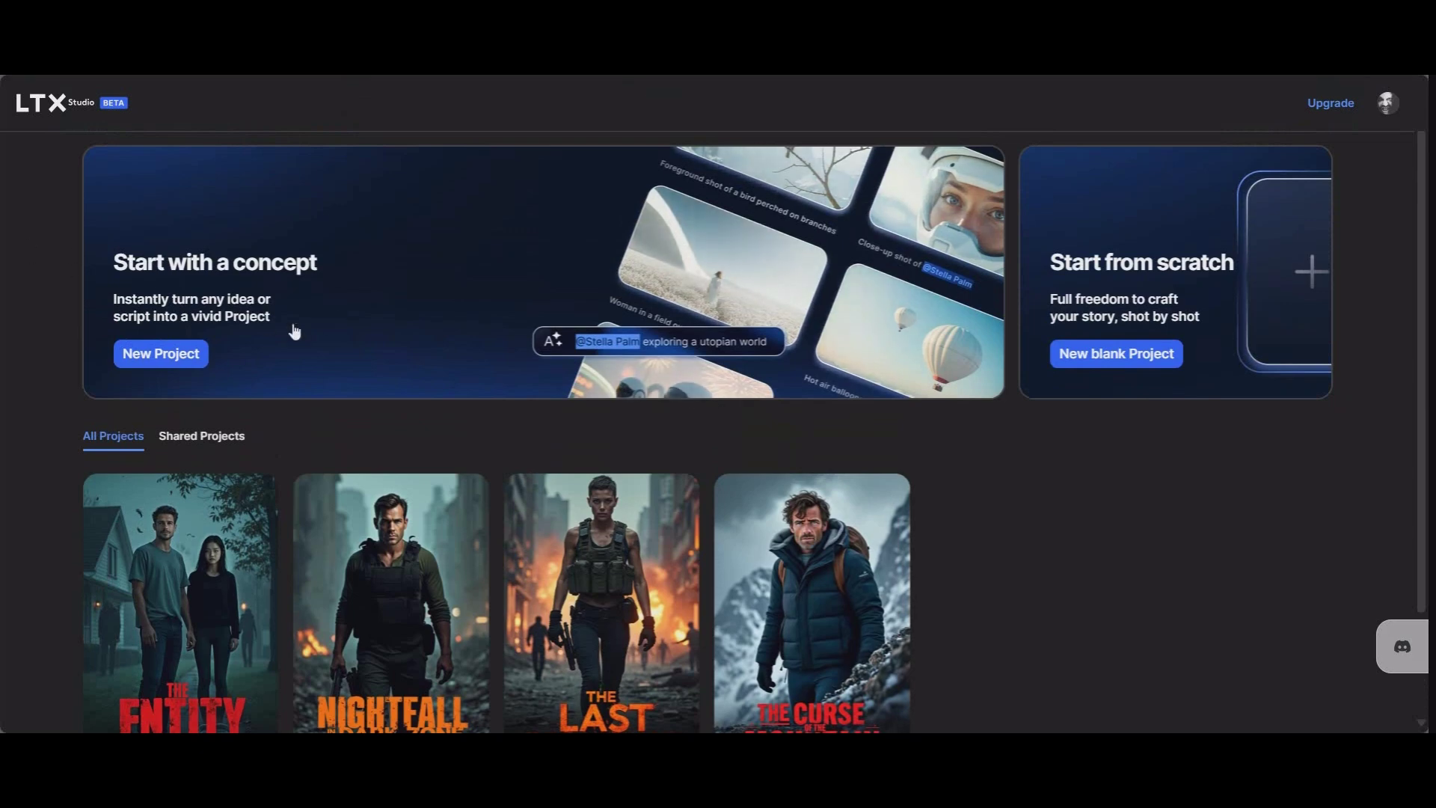
{"action": "scroll", "coordinate": [287, 332], "scroll_direction": "down", "scroll_amount": 2}
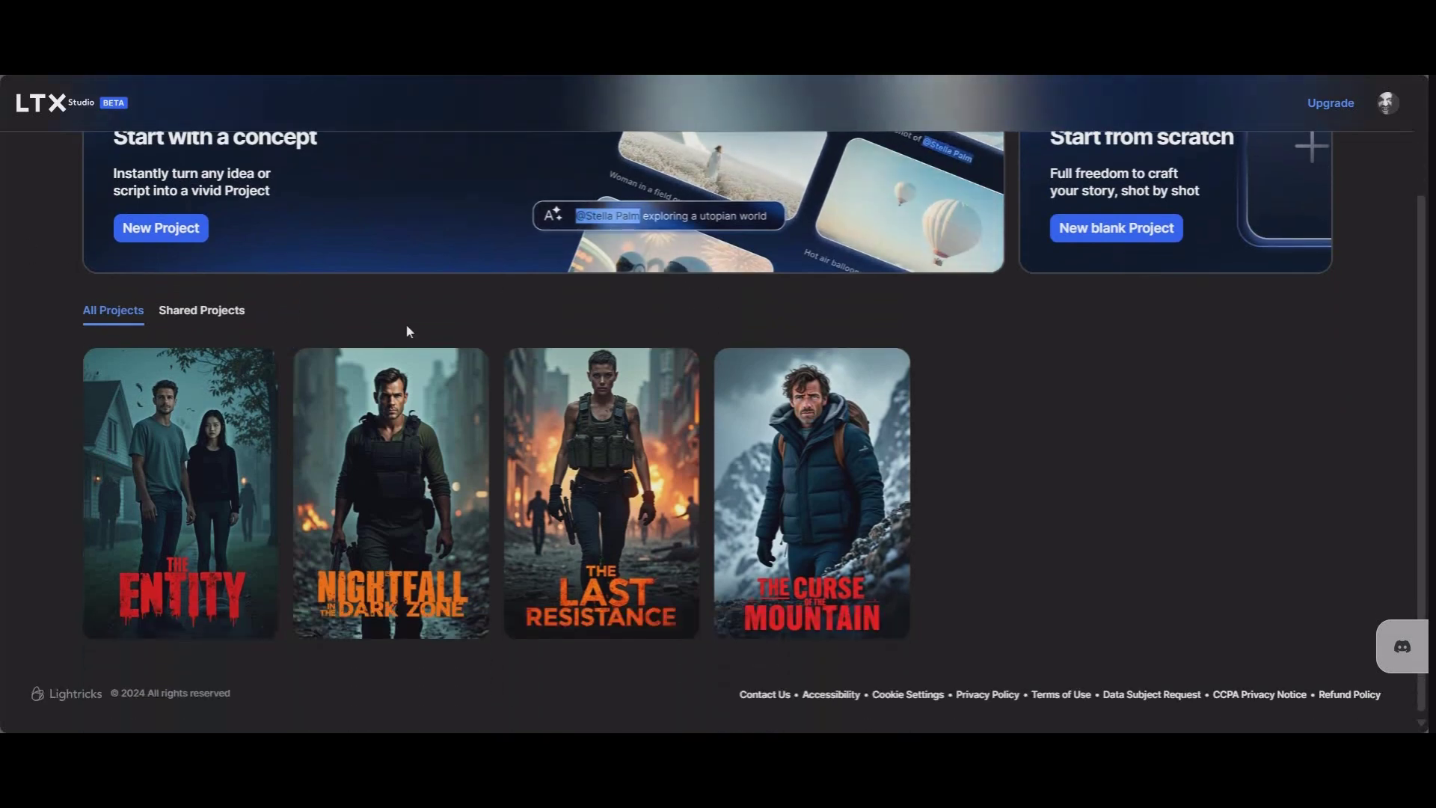
{"action": "left_click", "coordinate": [819, 453]}
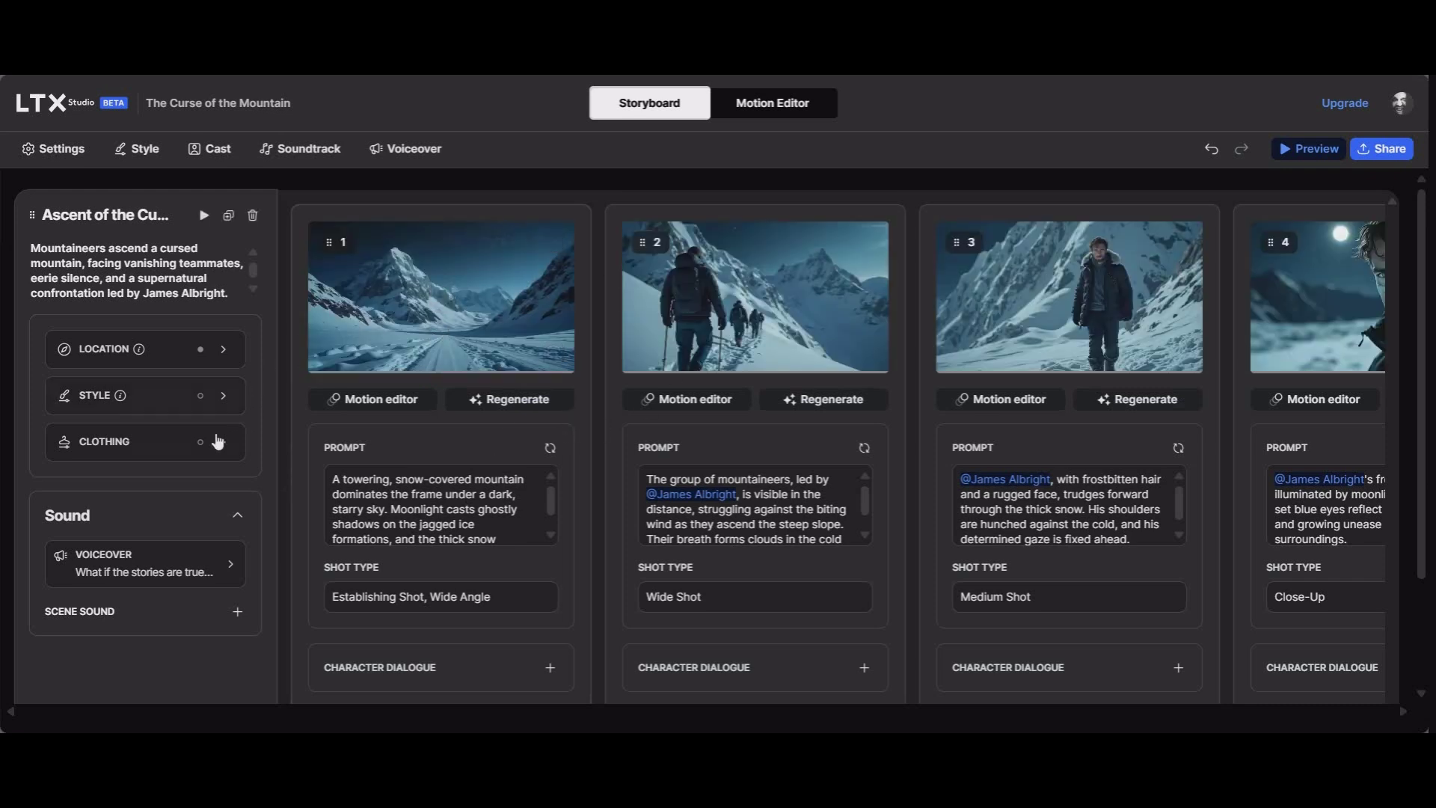
Step: Examine the main character's clothing description for the scene Ascent of the Cursed Mountain and close it without changes
{"action": "left_click", "coordinate": [229, 451]}
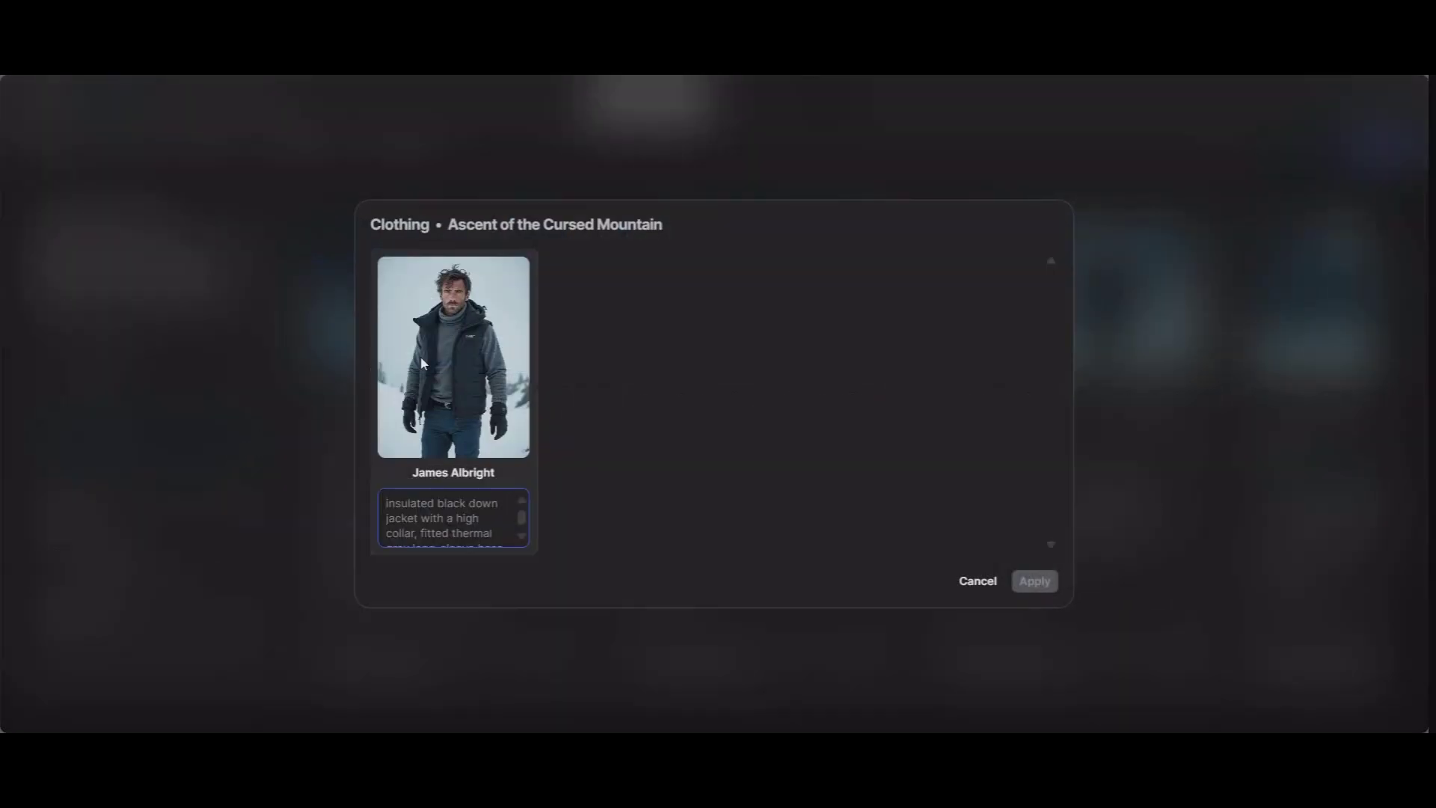
{"action": "scroll", "coordinate": [464, 517], "scroll_direction": "down", "scroll_amount": 2}
{"action": "scroll", "coordinate": [478, 508], "scroll_direction": "up", "scroll_amount": 2}
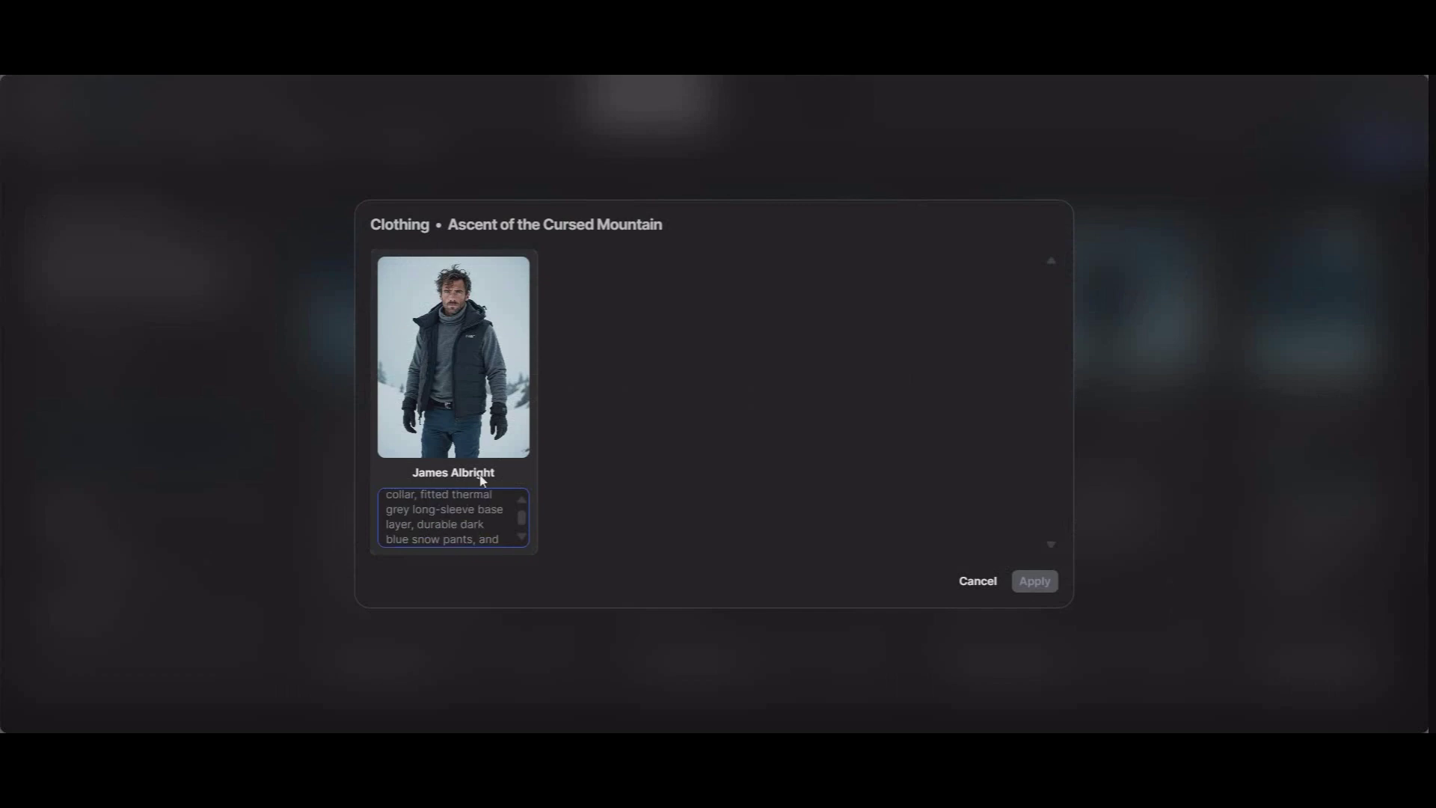
{"action": "left_click", "coordinate": [970, 586]}
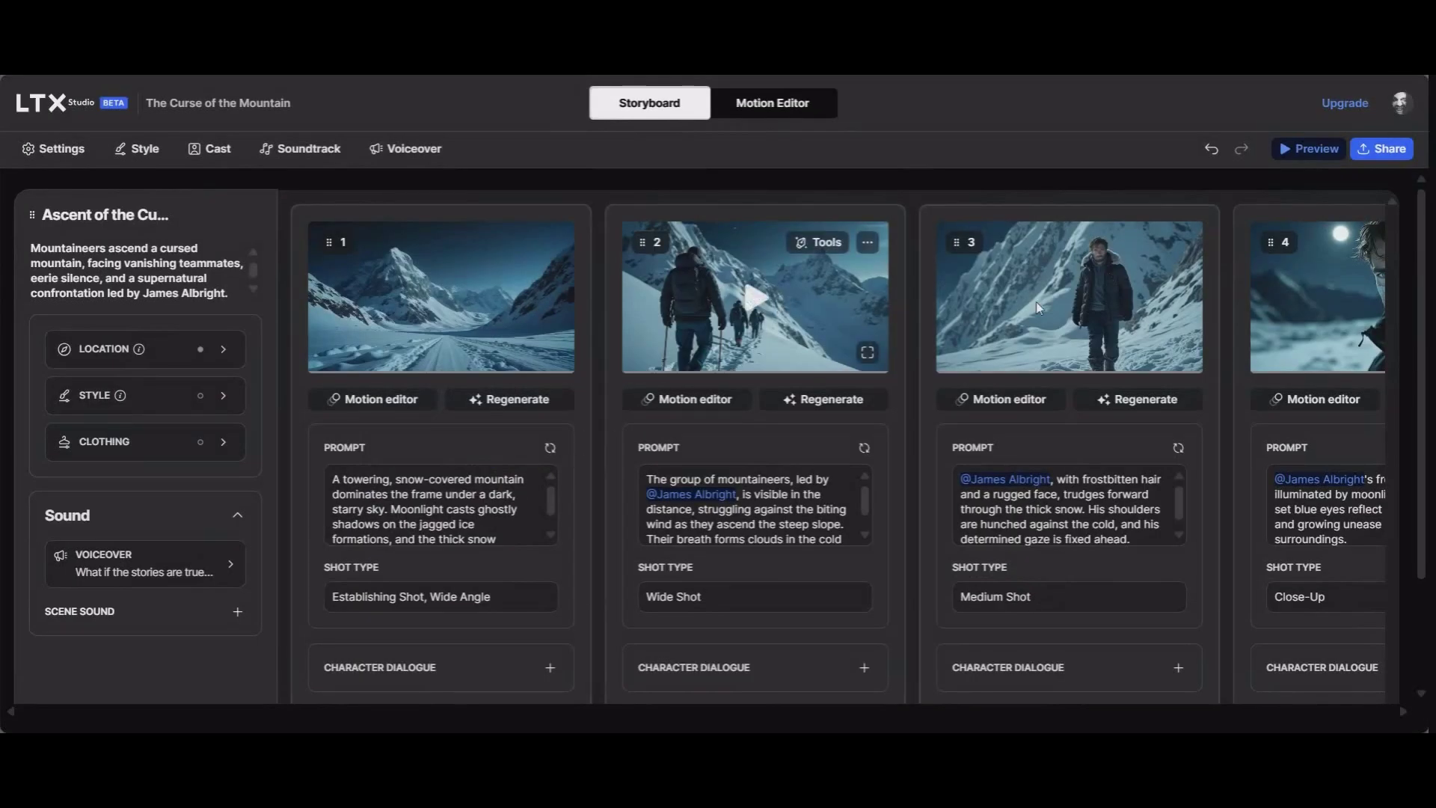
Step: Inspect the project's cast and the blank new-character form, cancel it, and return to the project list
{"action": "left_click", "coordinate": [153, 152]}
{"action": "left_click", "coordinate": [218, 154]}
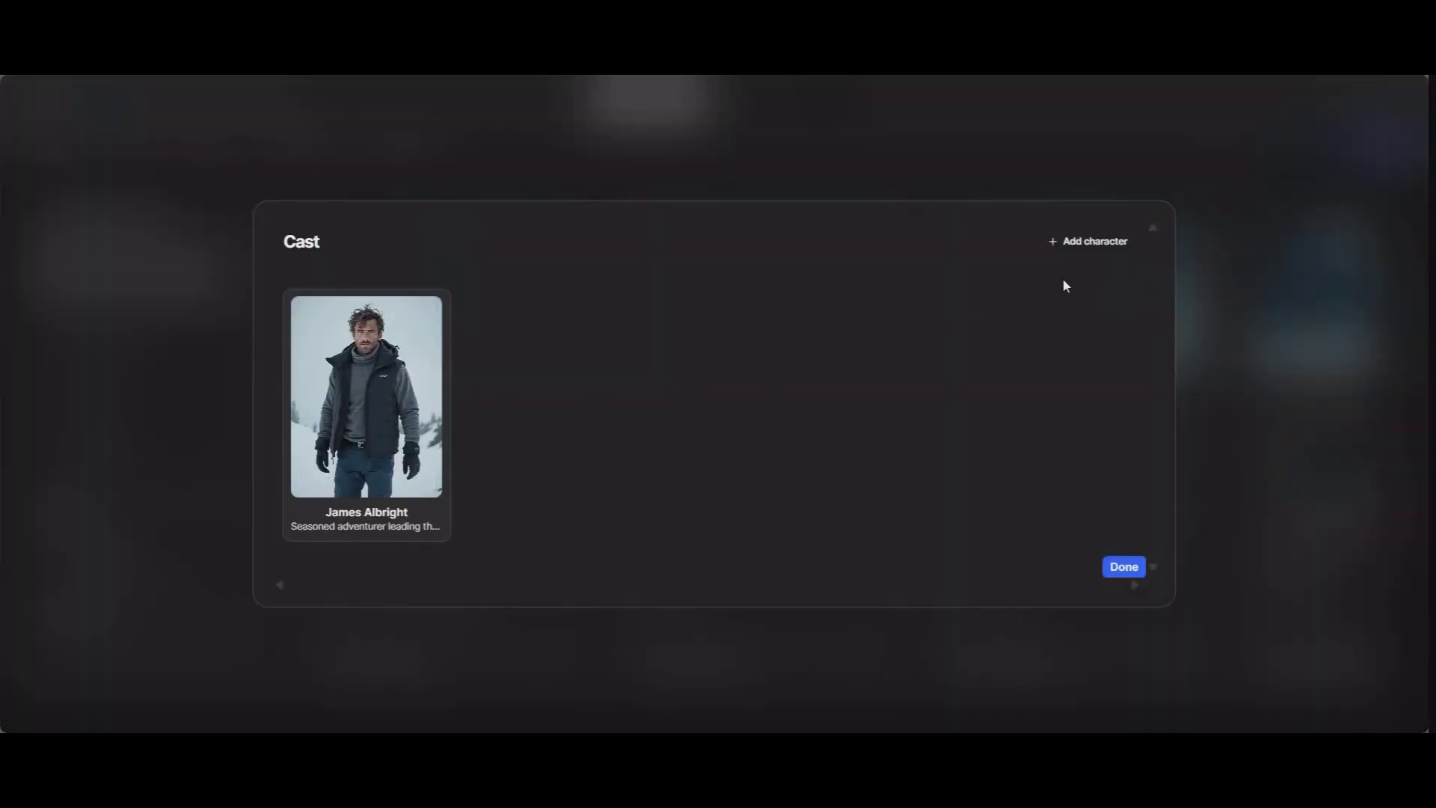
{"action": "left_click", "coordinate": [1100, 243]}
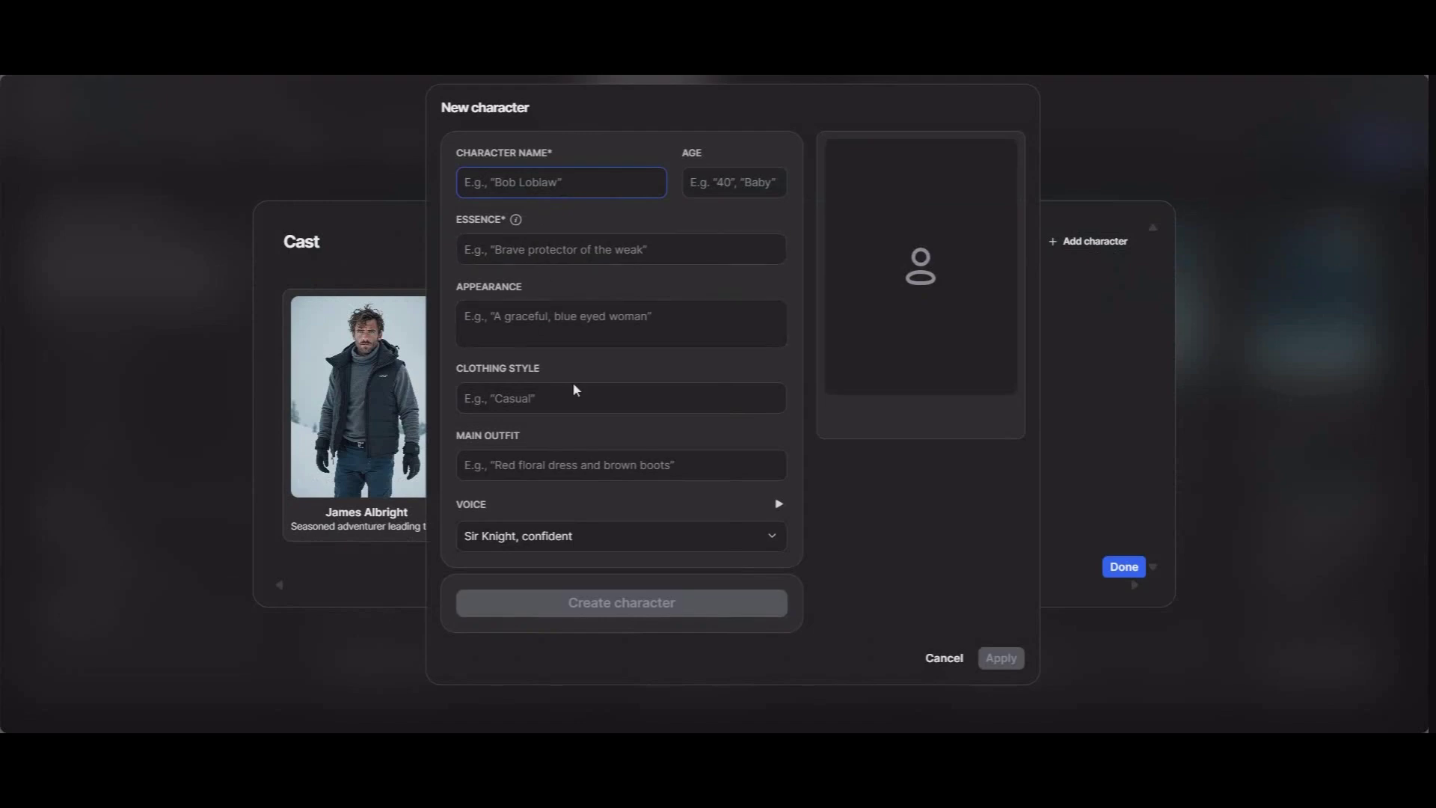
{"action": "left_click", "coordinate": [949, 658]}
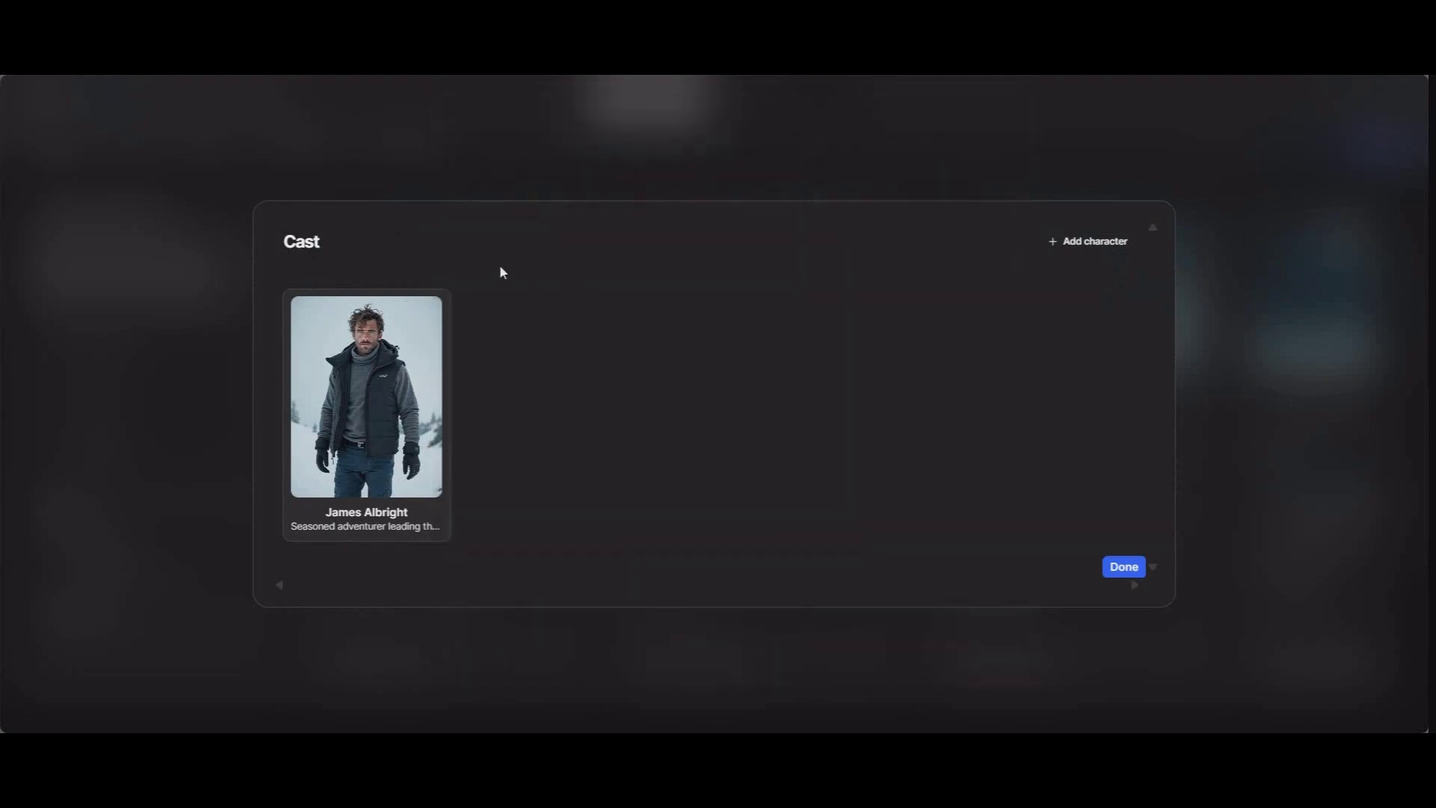
{"action": "left_click", "coordinate": [1337, 267]}
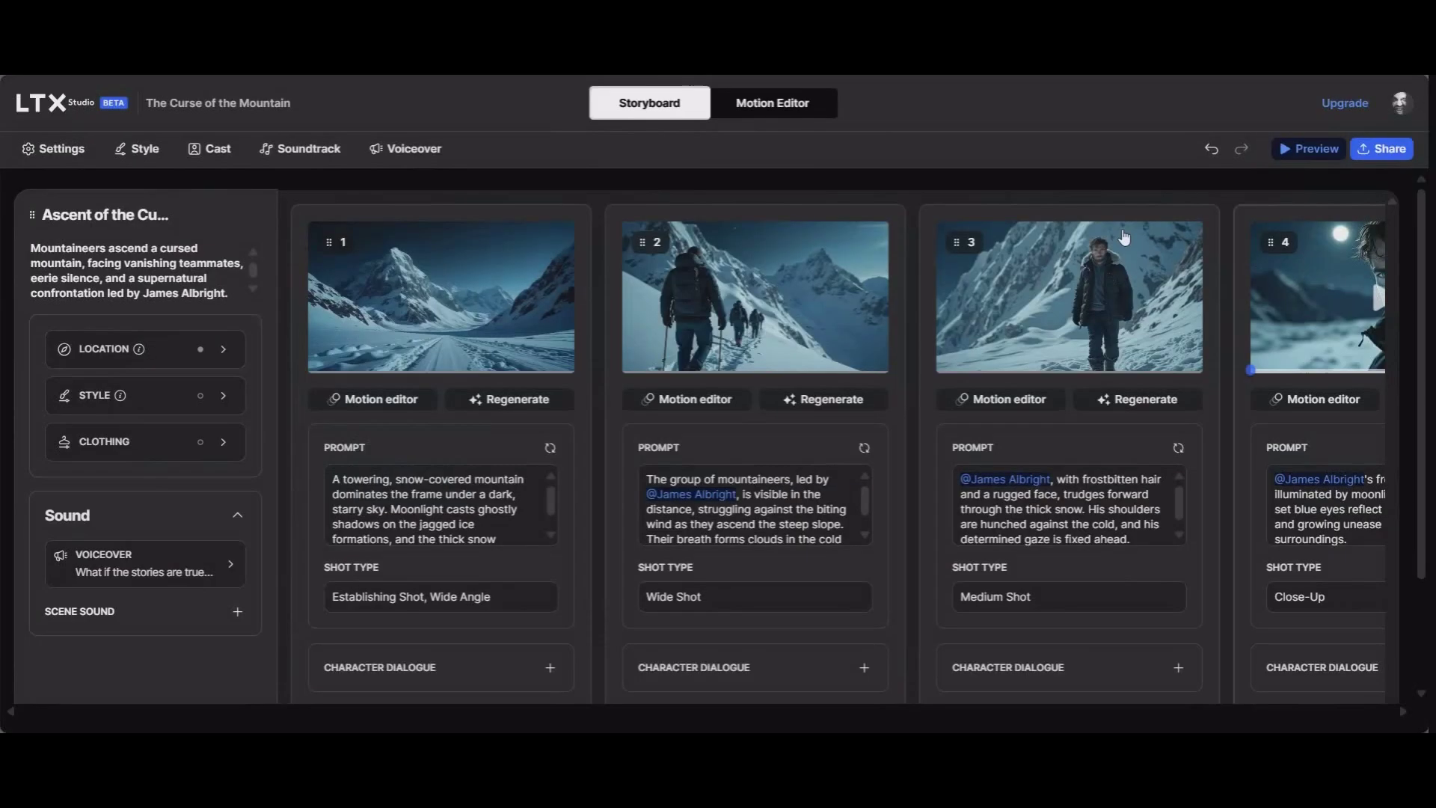
{"action": "left_click", "coordinate": [63, 105]}
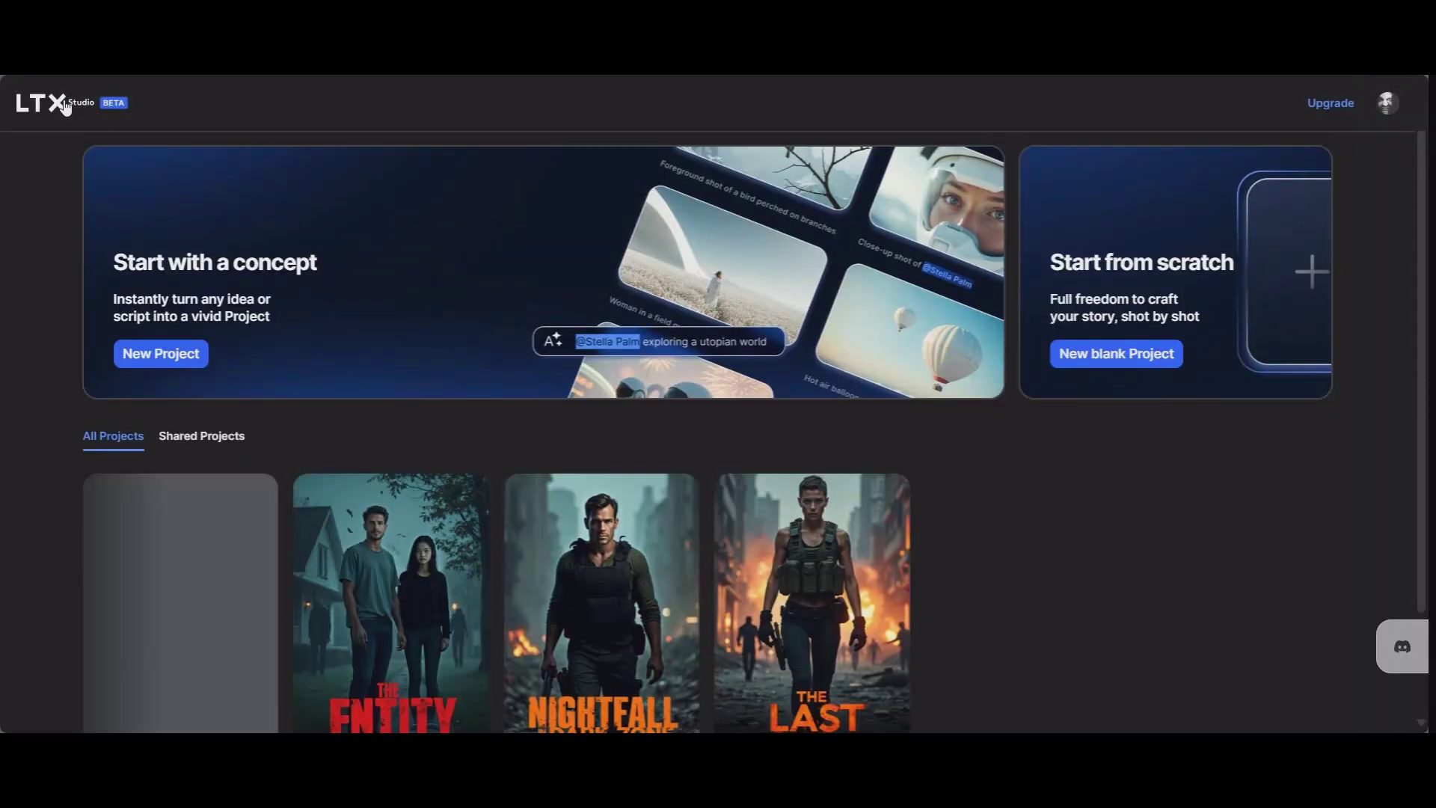
{"action": "scroll", "coordinate": [176, 351], "scroll_direction": "down", "scroll_amount": 2}
{"action": "scroll", "coordinate": [187, 410], "scroll_direction": "up", "scroll_amount": 1}
{"action": "scroll", "coordinate": [187, 409], "scroll_direction": "up", "scroll_amount": 1}
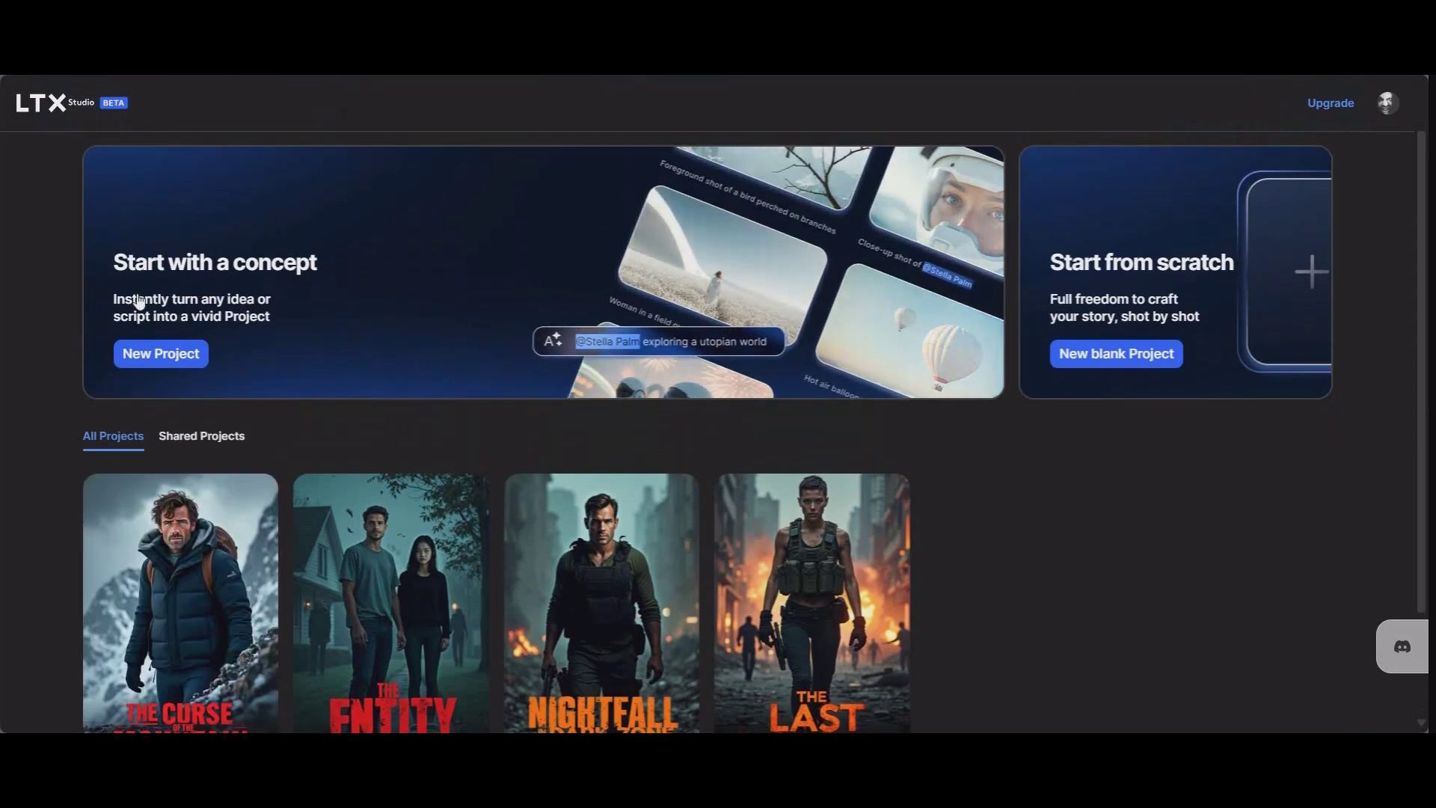
{"action": "scroll", "coordinate": [247, 389], "scroll_direction": "down", "scroll_amount": 2}
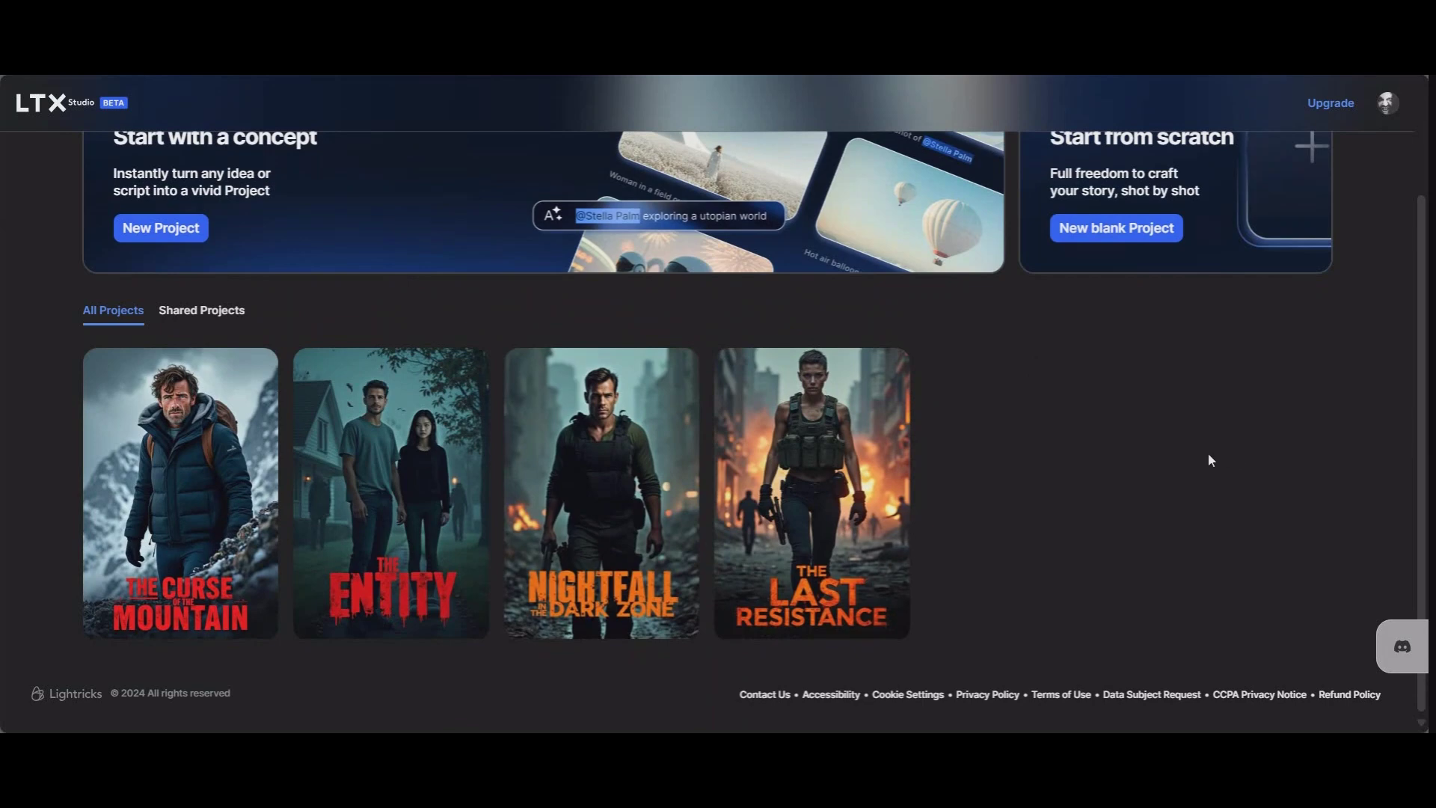
{"action": "scroll", "coordinate": [1131, 442], "scroll_direction": "up", "scroll_amount": 2}
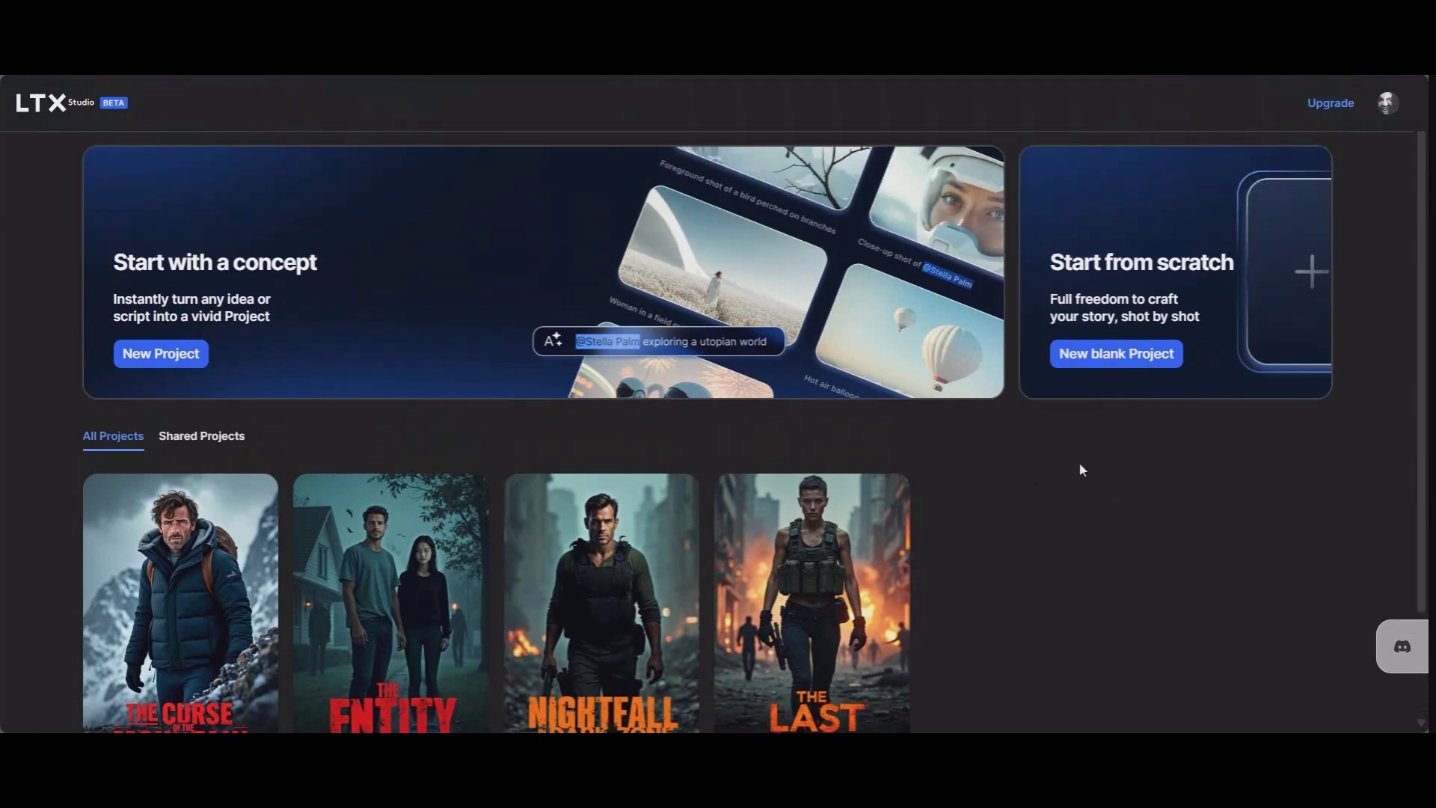
{"action": "scroll", "coordinate": [1126, 479], "scroll_direction": "down", "scroll_amount": 2}
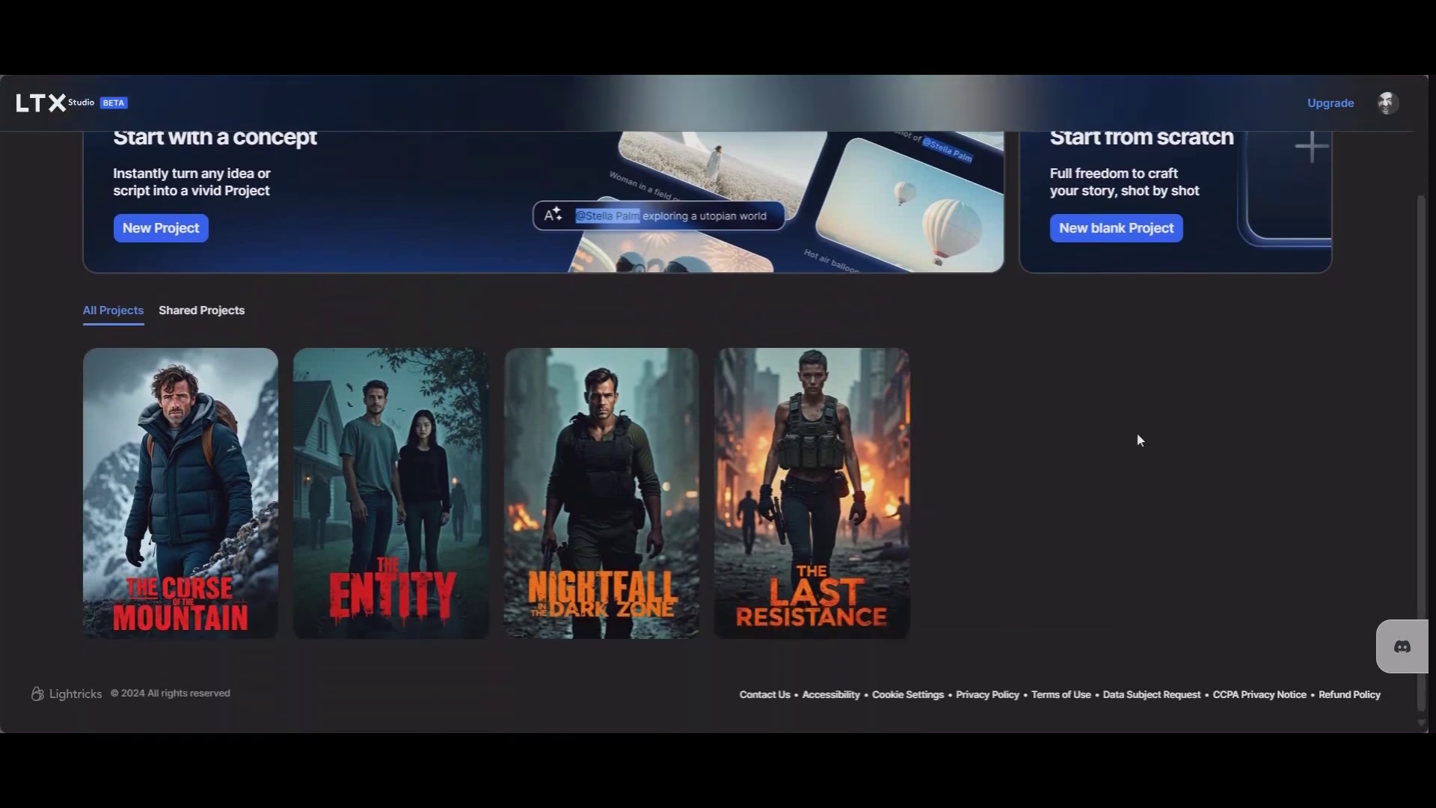
{"action": "scroll", "coordinate": [1137, 432], "scroll_direction": "up", "scroll_amount": 2}
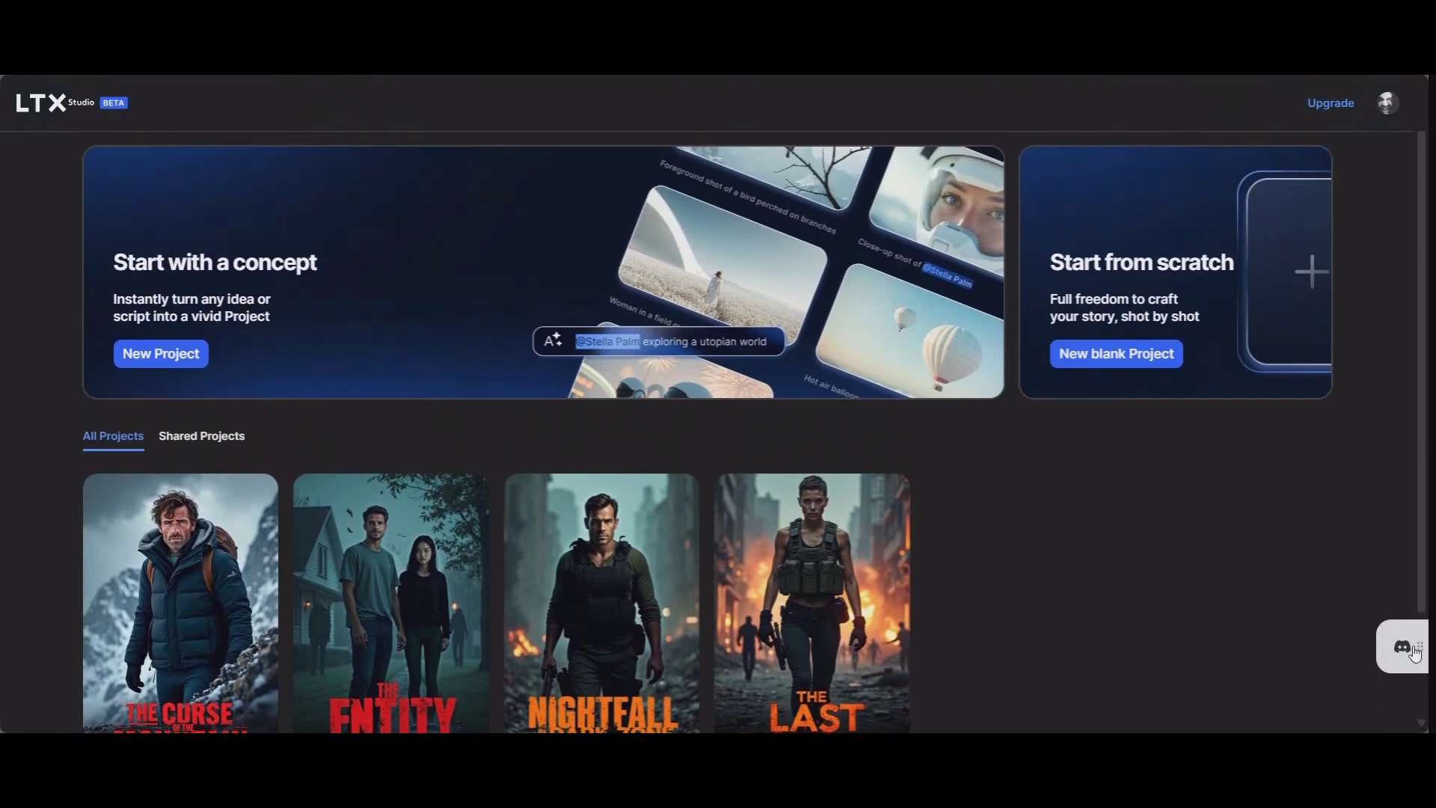
{"action": "scroll", "coordinate": [1056, 357], "scroll_direction": "down", "scroll_amount": 2}
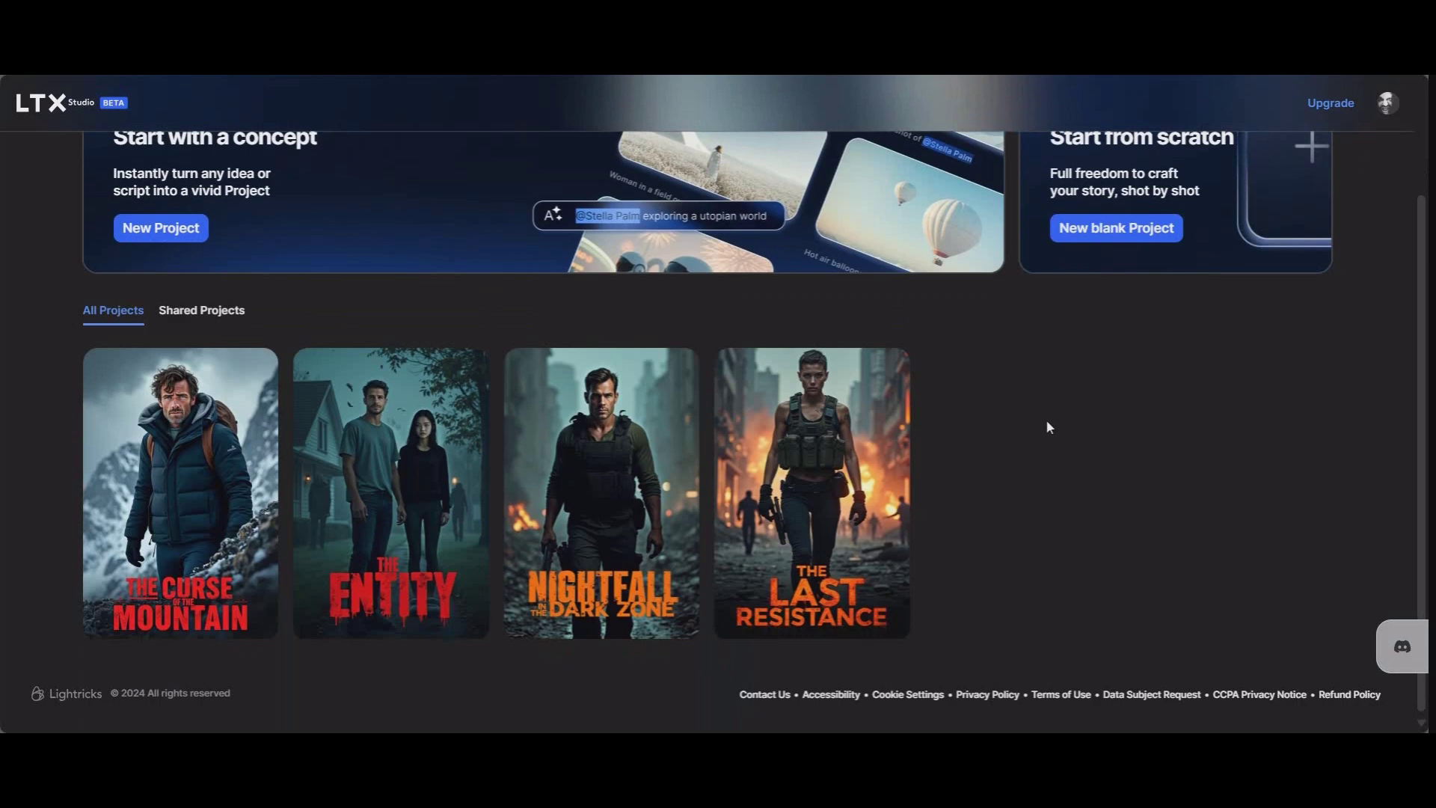
{"action": "scroll", "coordinate": [1021, 464], "scroll_direction": "up", "scroll_amount": 2}
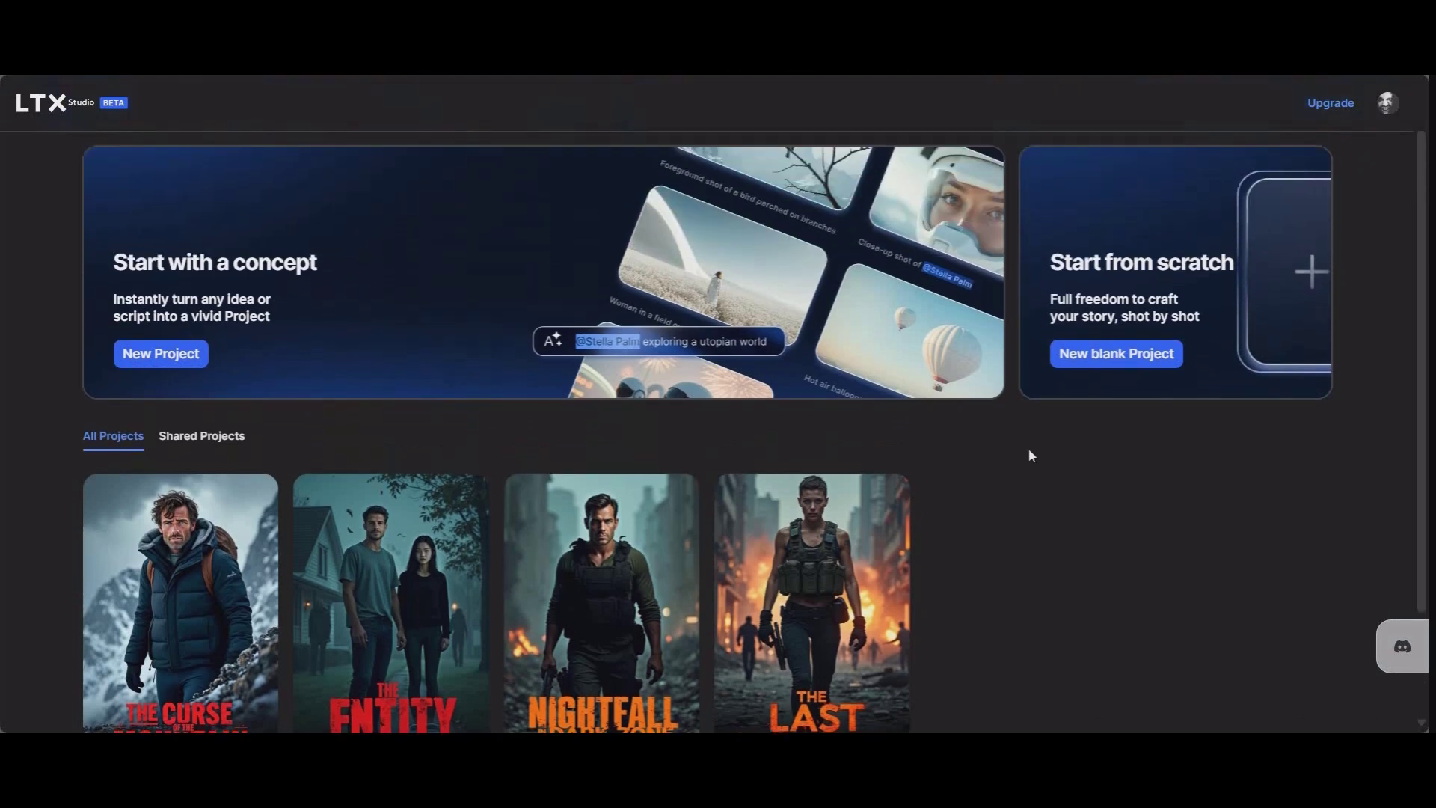